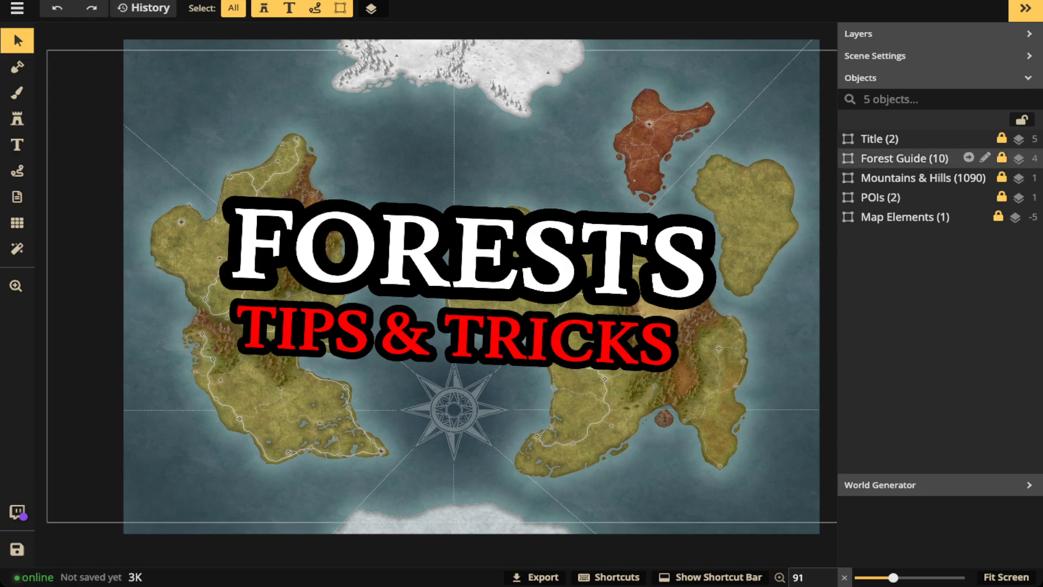
# - Delete the Title group from the map and set the Forest Guide group's opacity to 1
pyautogui.click(904, 159)
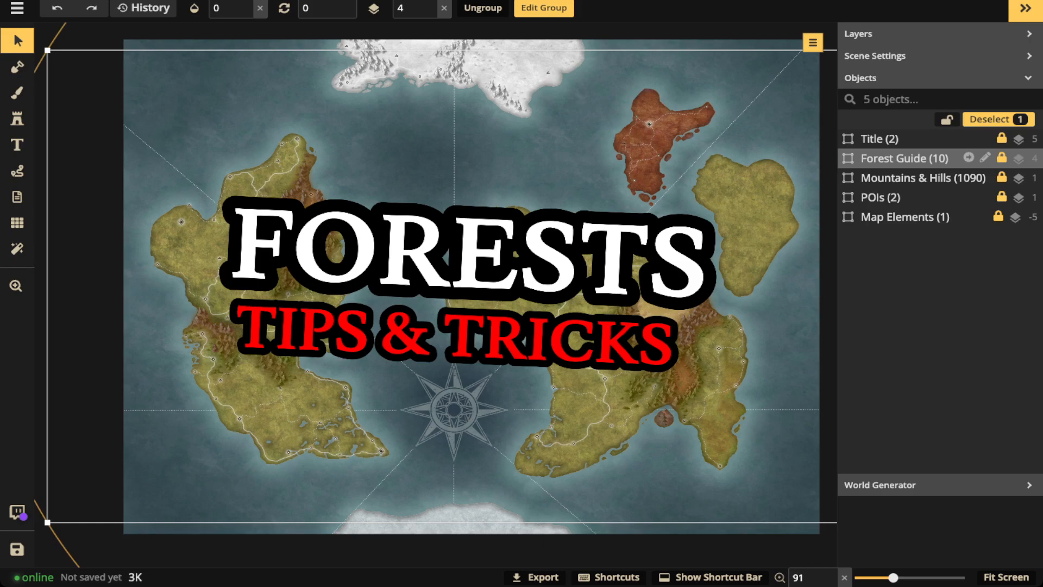
pyautogui.click(904, 139)
pyautogui.press('Delete')
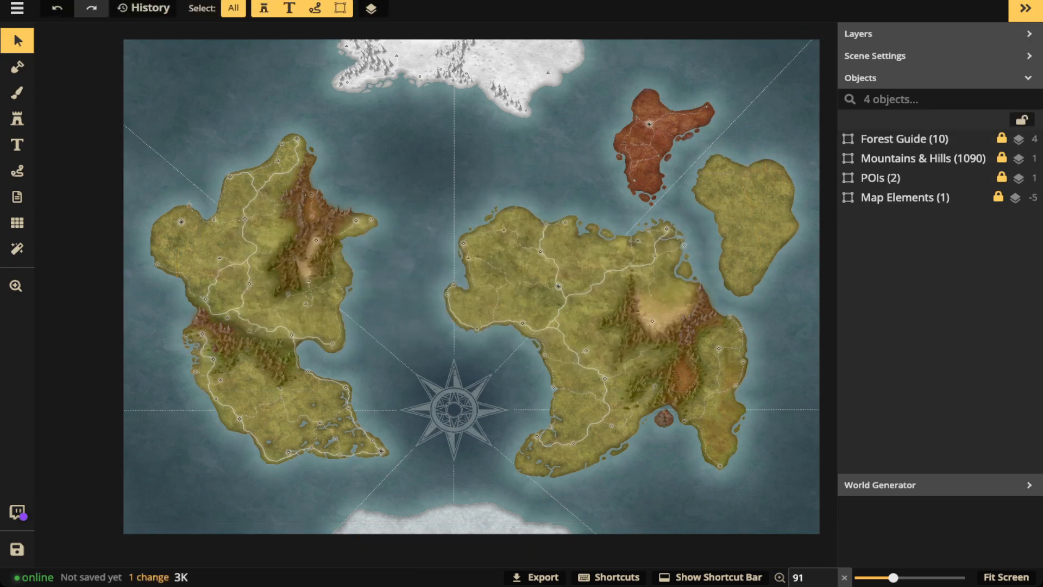
pyautogui.click(905, 139)
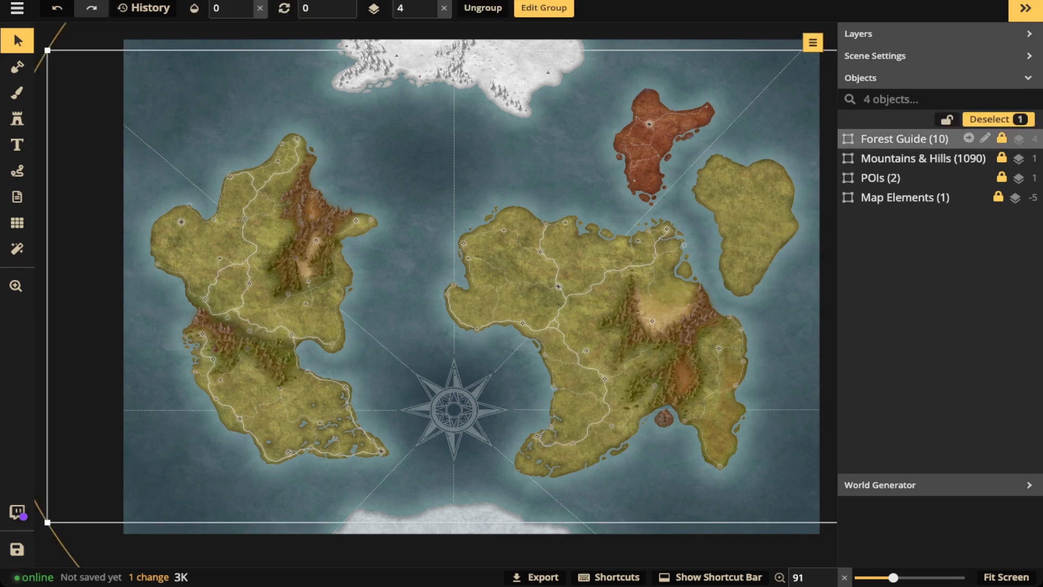
pyautogui.click(246, 3)
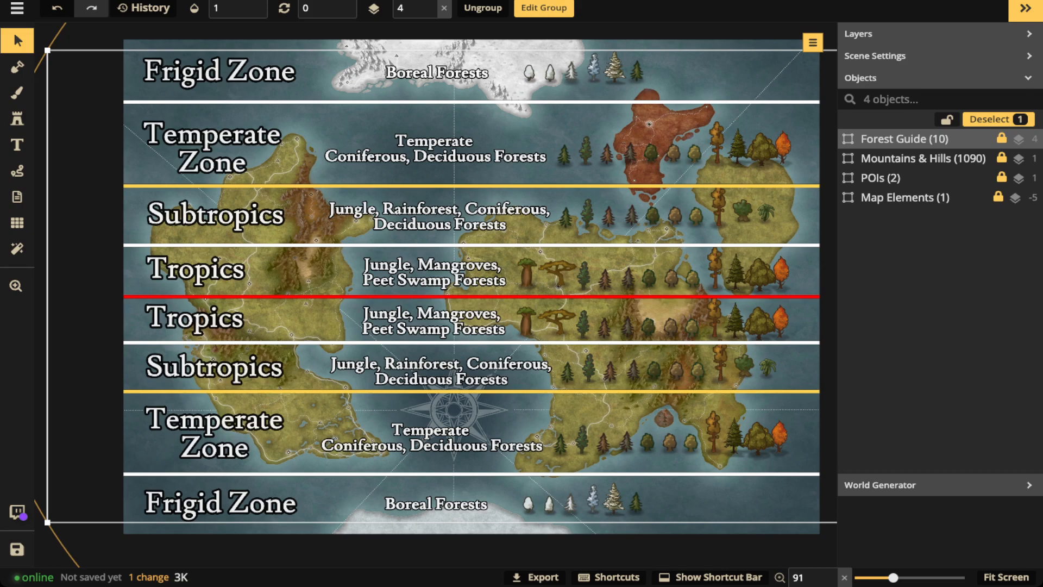
# - Examine the Forest Guide overlay's climate zones and the forest and tree types assigned to each zone
pyautogui.scroll(5, 257, 332)
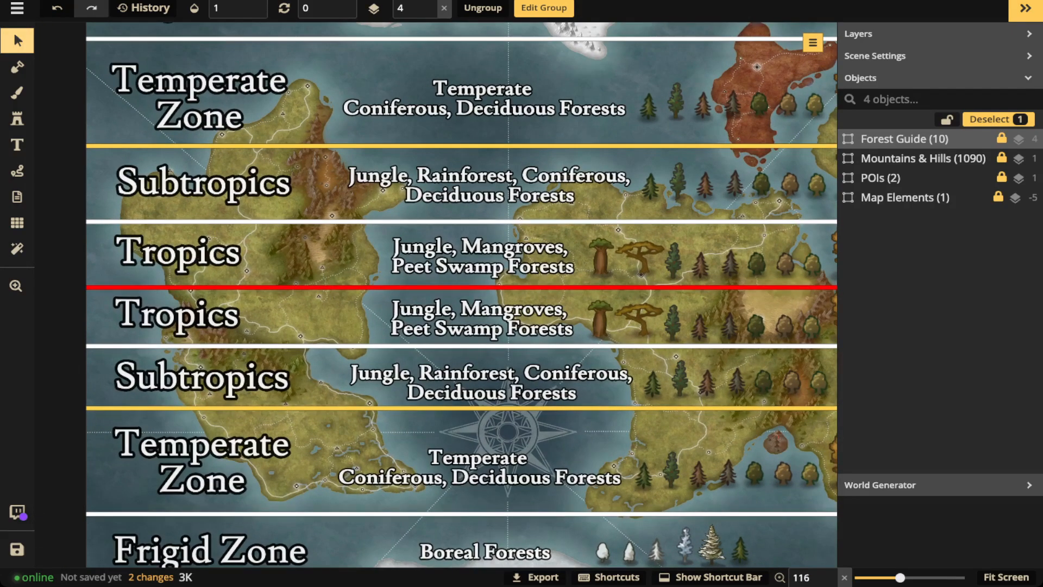
pyautogui.scroll(1, 308, 247)
pyautogui.moveTo(307, 247); pyautogui.dragTo(217, 250)
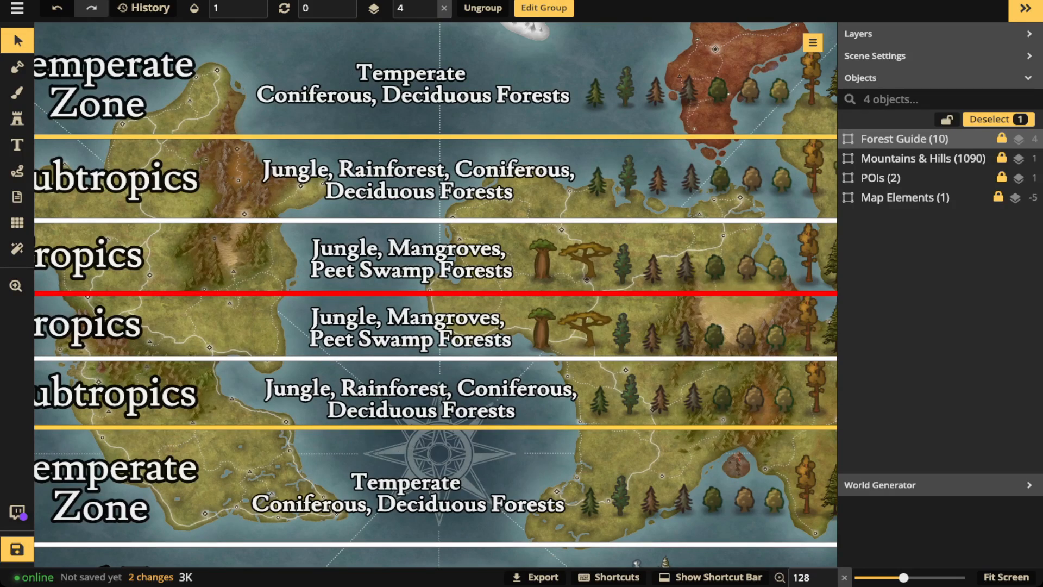
pyautogui.scroll(-2, 394, 237)
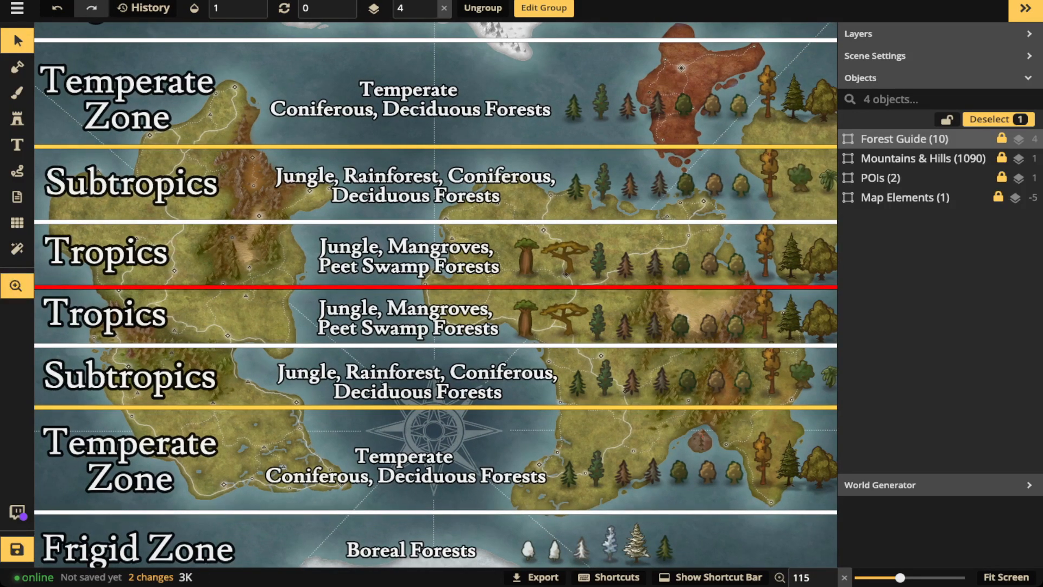
pyautogui.moveTo(434, 244); pyautogui.dragTo(326, 247)
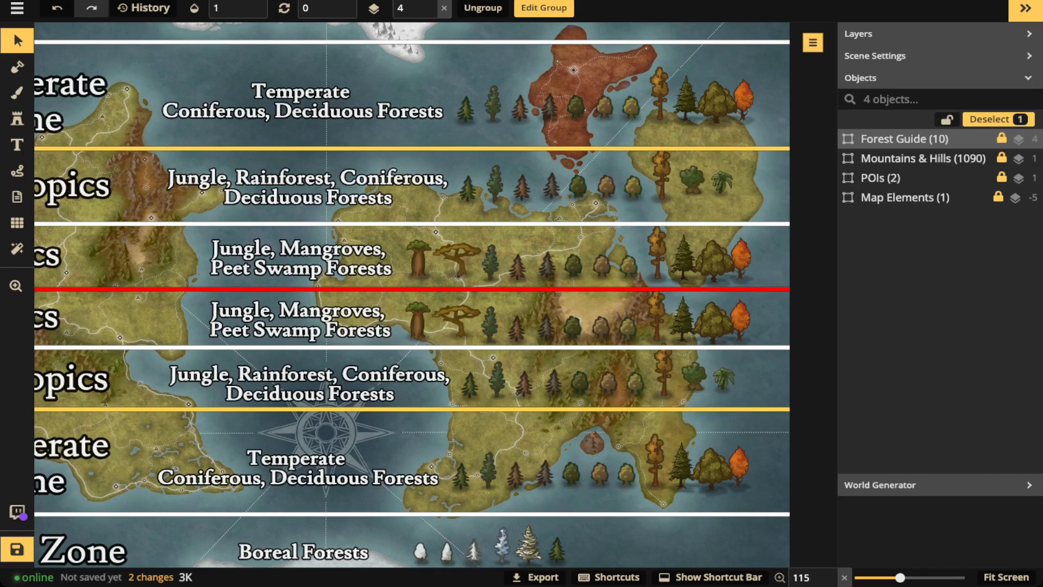
pyautogui.scroll(3, 306, 115)
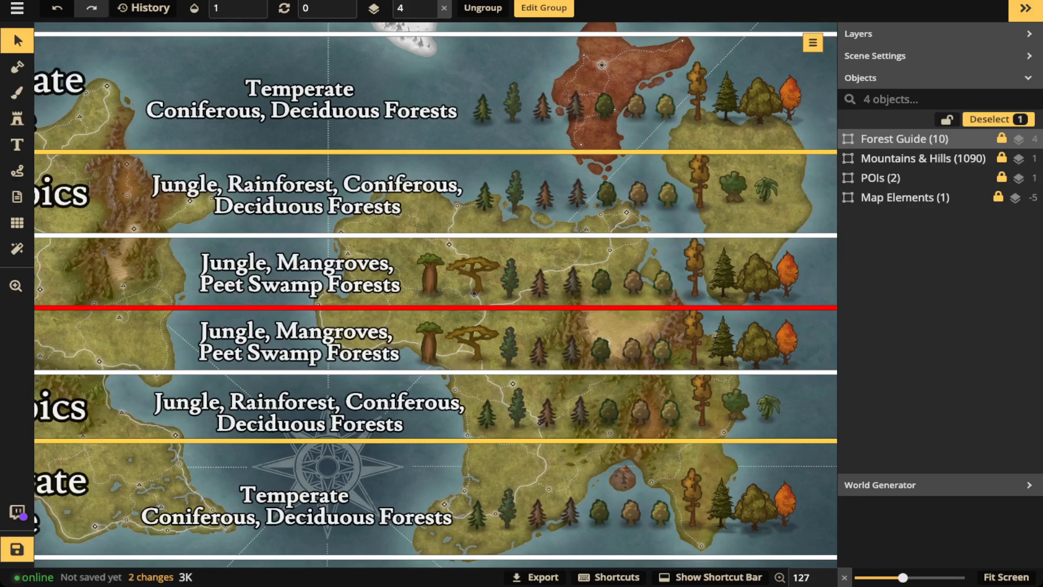
pyautogui.scroll(-3, 328, 110)
pyautogui.press('space')
pyautogui.moveTo(328, 109); pyautogui.dragTo(434, 264)
pyautogui.press('space')
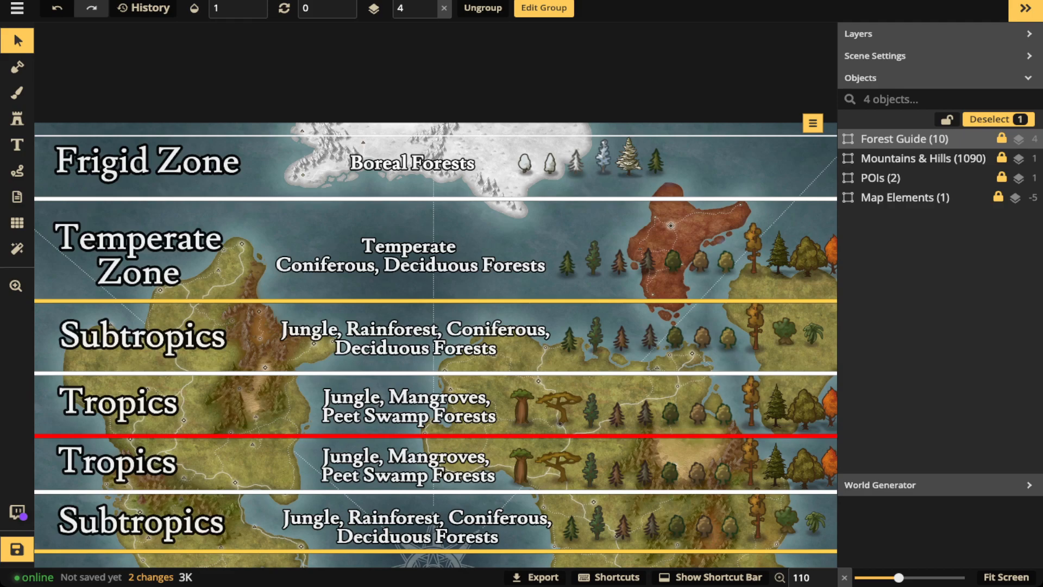
# - Delete the Forest Guide group from the map
pyautogui.scroll(-4, 325, 267)
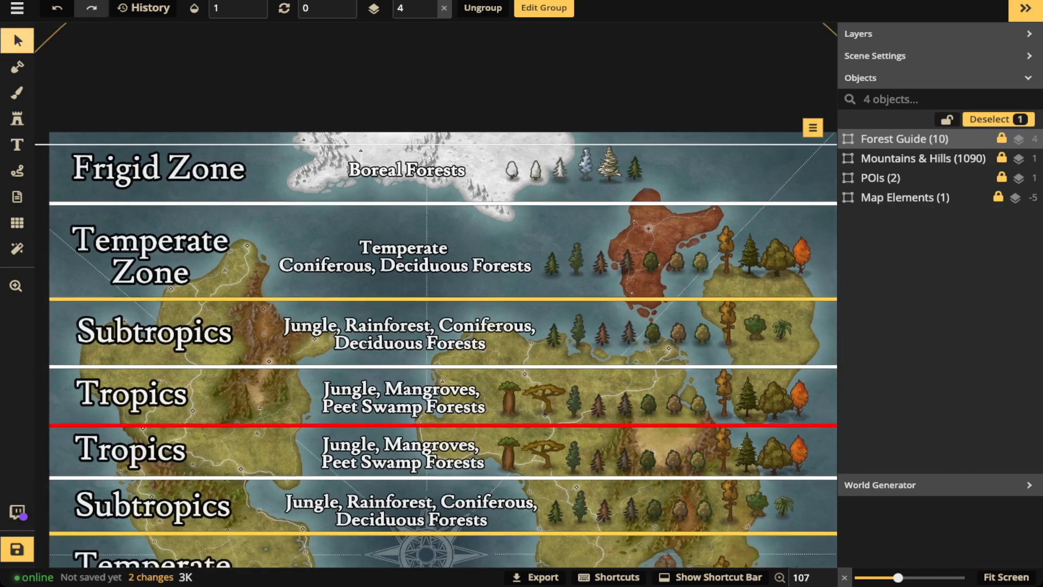
pyautogui.scroll(-6, 390, 270)
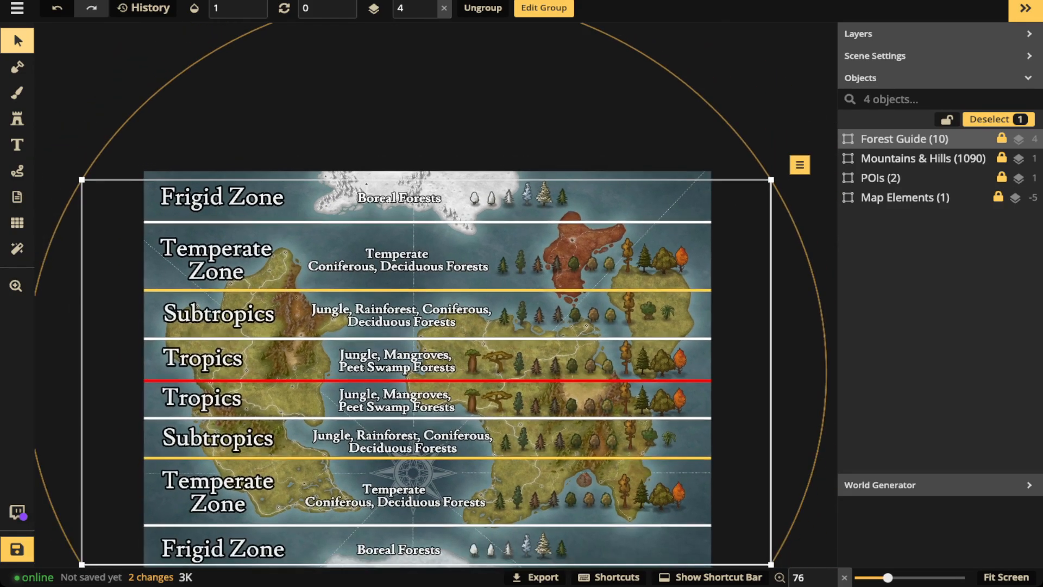
pyautogui.moveTo(390, 270); pyautogui.dragTo(387, 149)
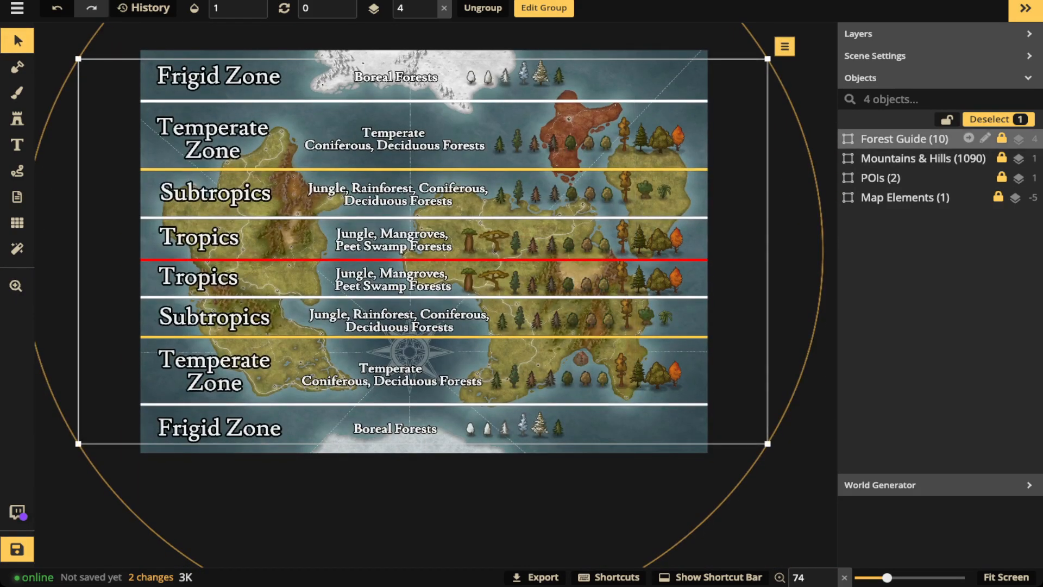
pyautogui.press('Delete')
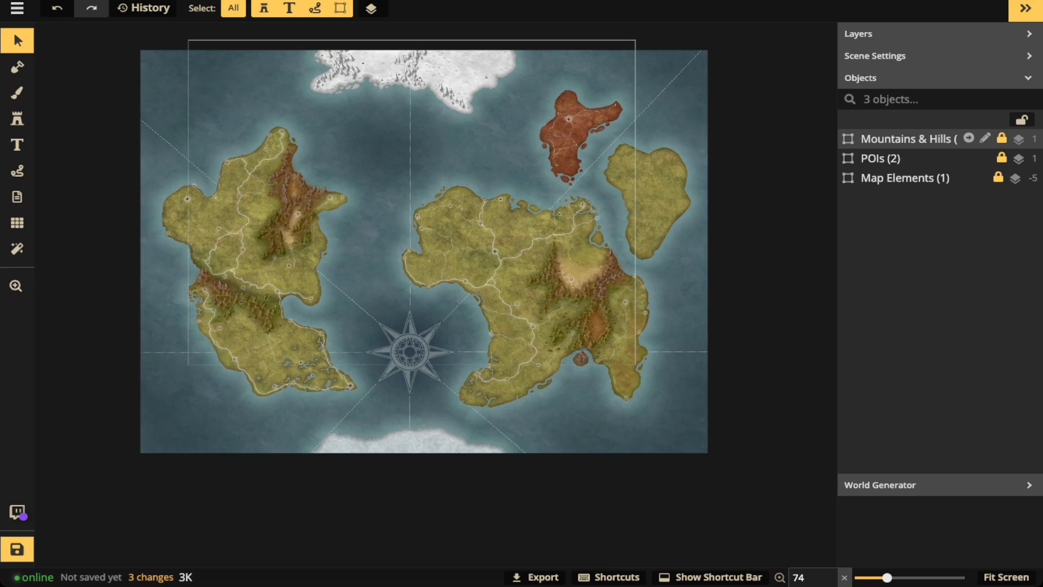
# - Choose the Common Green Trees stamp from the recently used stamps for work near the eastern continent's mountains
pyautogui.scroll(5, 504, 232)
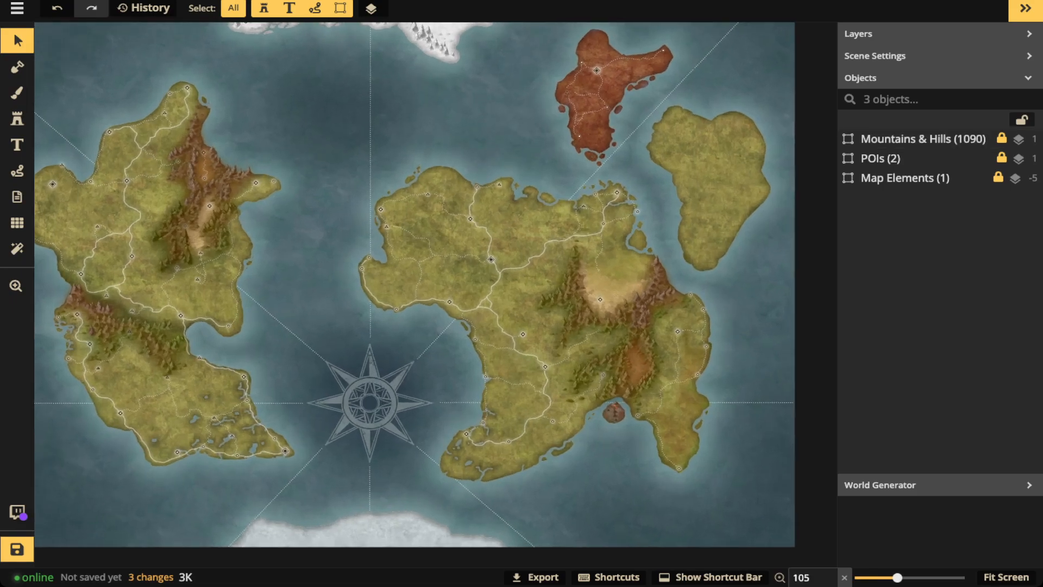
pyautogui.scroll(5, 480, 230)
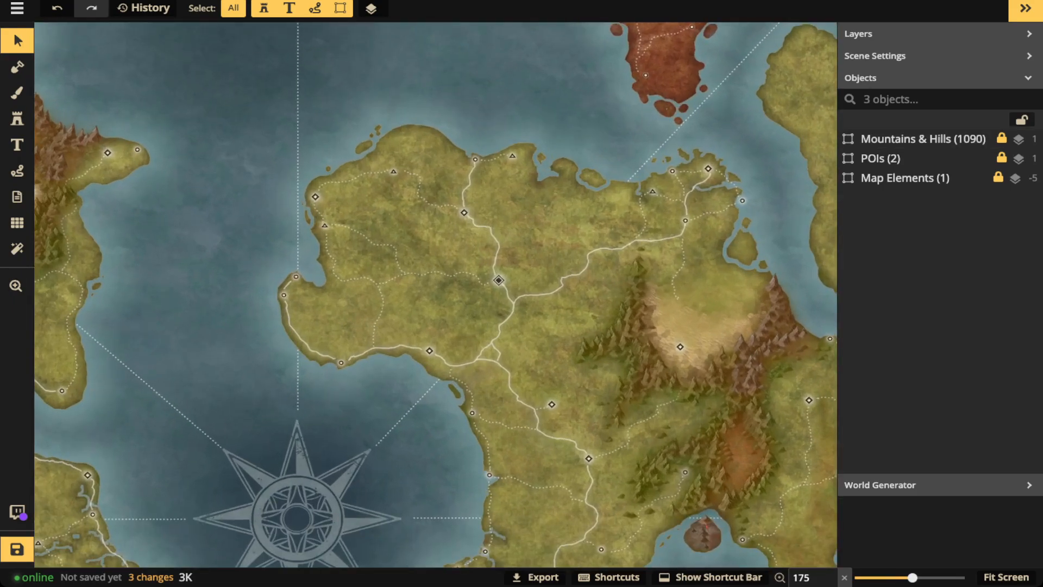
pyautogui.scroll(4, 586, 238)
pyautogui.moveTo(587, 238); pyautogui.dragTo(329, 168)
pyautogui.scroll(2, 367, 284)
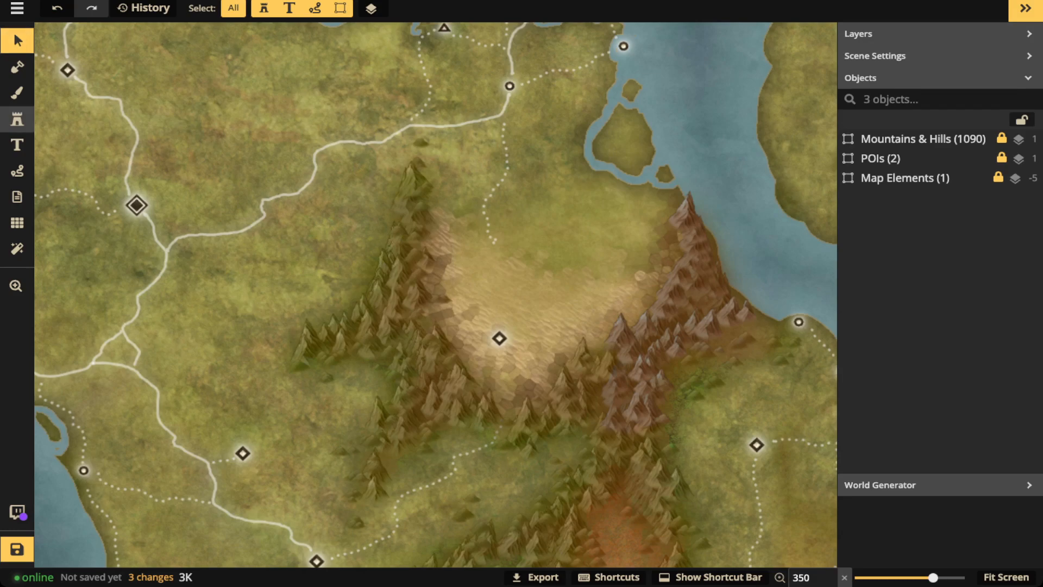
pyautogui.click(17, 119)
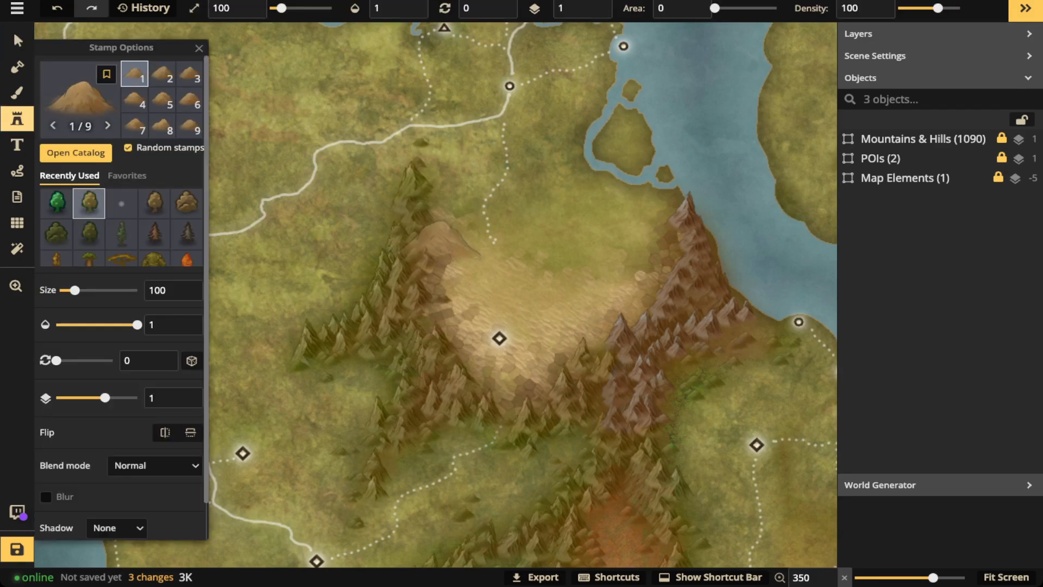
pyautogui.click(89, 233)
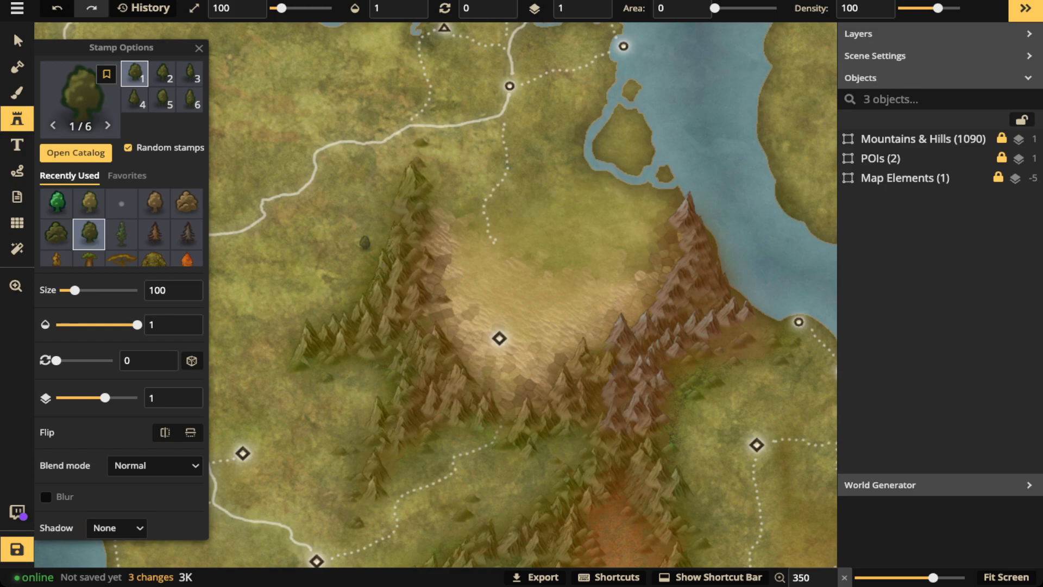
# - Set the Common Green Trees stamp's size to 50 to suit the scale of the mountains
pyautogui.scroll(3, 523, 295)
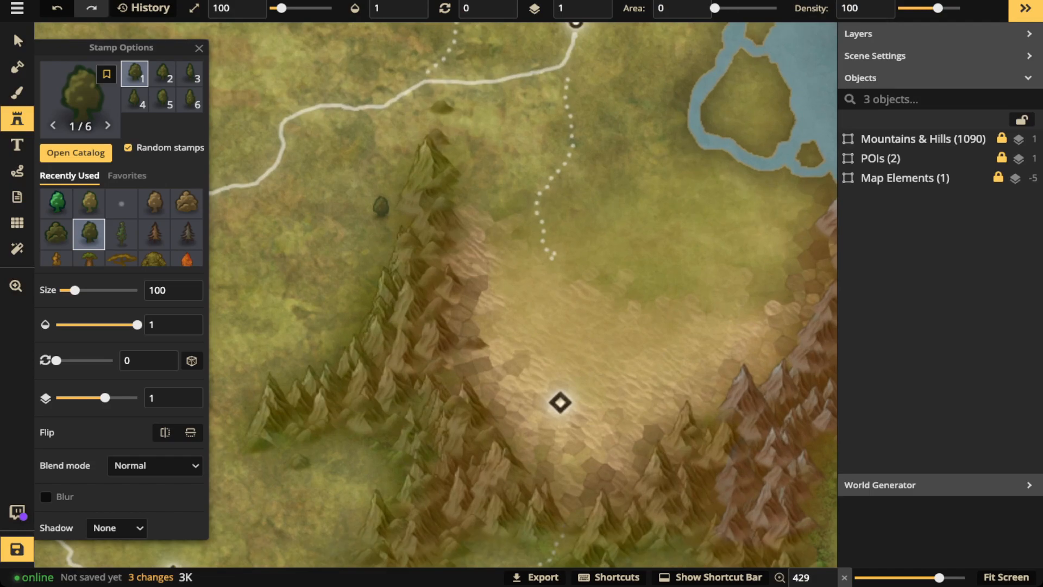
pyautogui.scroll(4, 387, 194)
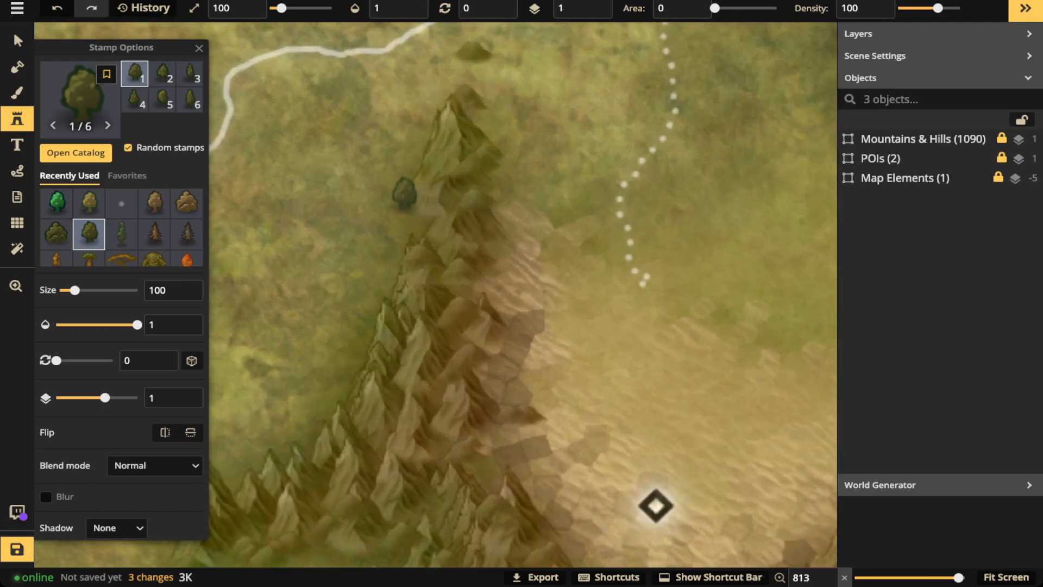
pyautogui.scroll(-3, 404, 193)
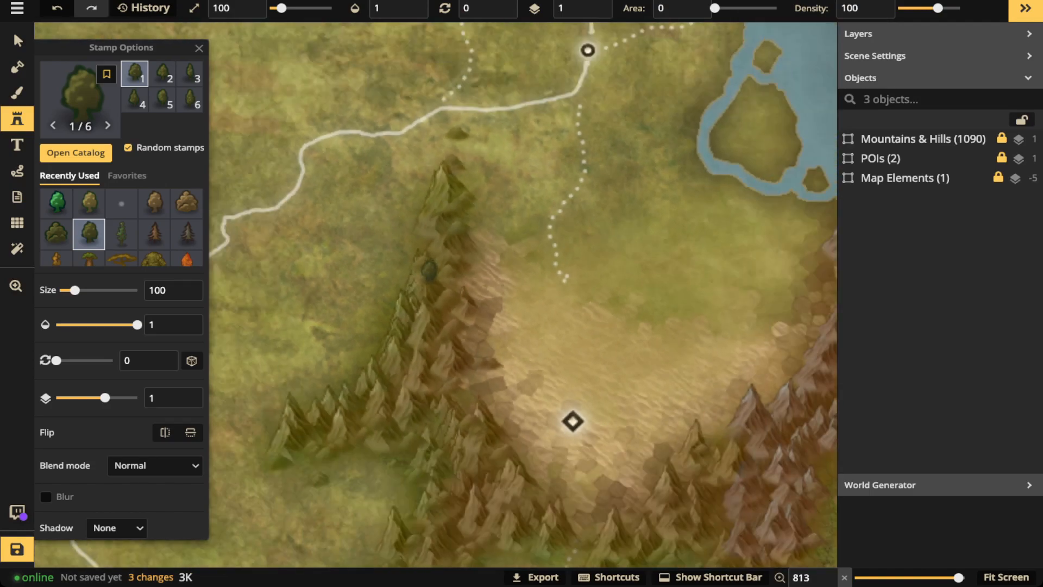
pyautogui.press('[')
pyautogui.press('[')
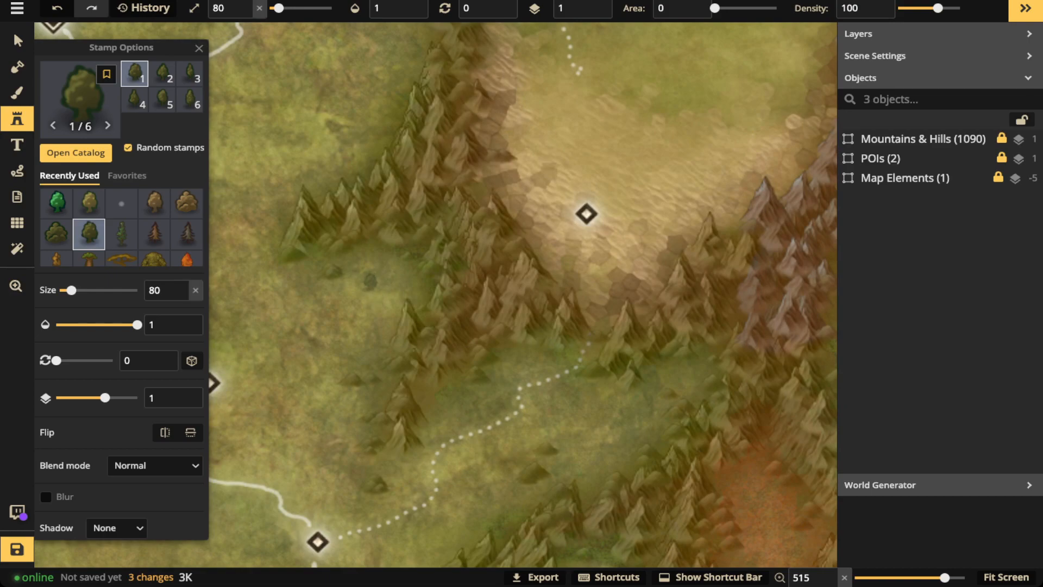
pyautogui.scroll(3, 366, 111)
pyautogui.press('[')
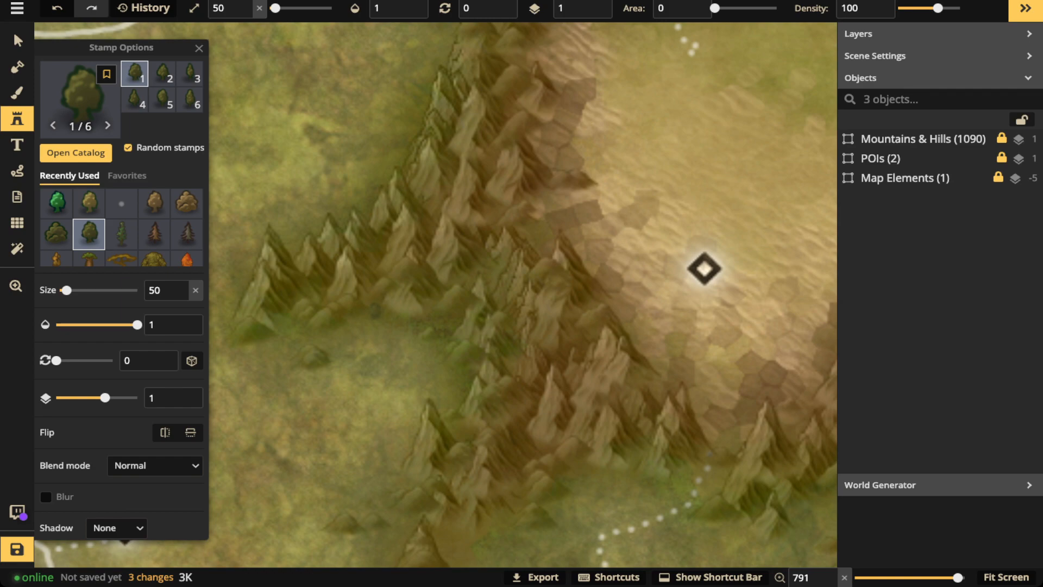
# - Draw a curved forest outline of Common Green Trees between the main road and the mountain range
pyautogui.press('space')
pyautogui.moveTo(375, 311); pyautogui.dragTo(511, 499)
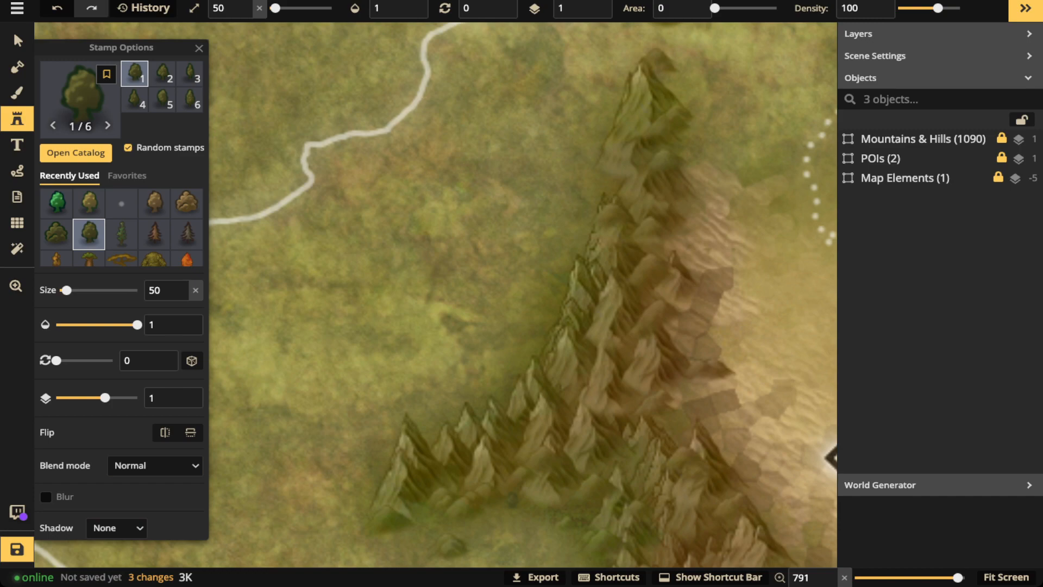
pyautogui.moveTo(360, 146)
pyautogui.mouseDown()
pyautogui.moveTo(329, 157)
pyautogui.moveTo(335, 185)
pyautogui.moveTo(303, 222)
pyautogui.moveTo(302, 250)
pyautogui.moveTo(336, 269)
pyautogui.moveTo(396, 270)
pyautogui.moveTo(480, 229)
pyautogui.moveTo(496, 163)
pyautogui.moveTo(520, 123)
pyautogui.moveTo(497, 87)
pyautogui.moveTo(451, 85)
pyautogui.moveTo(425, 115)
pyautogui.moveTo(335, 171)
pyautogui.moveTo(331, 204)
pyautogui.moveTo(329, 191)
pyautogui.mouseUp()
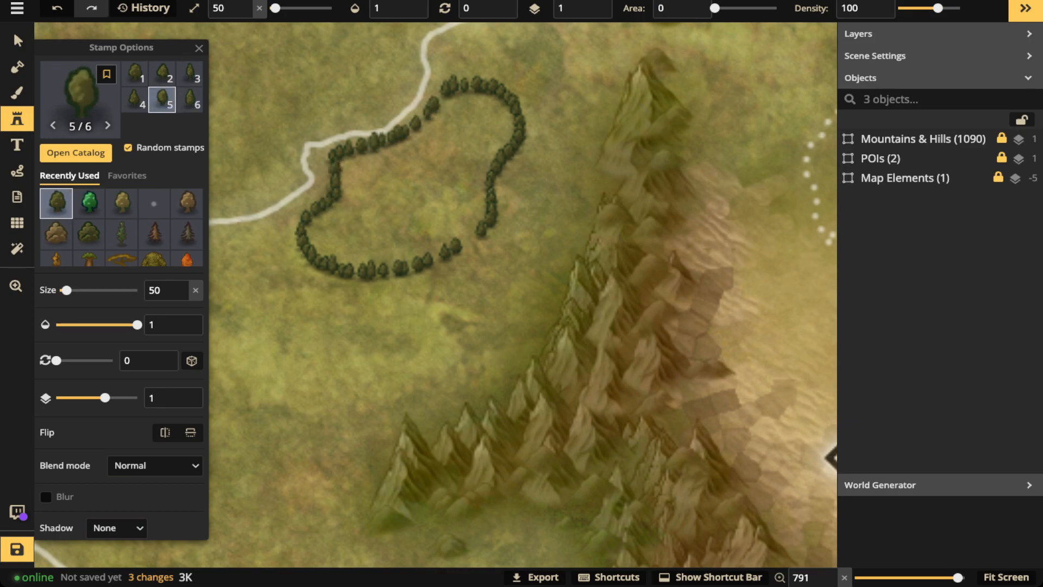
# - Close the gaps in the forest outline with individual tree stamps along its upper and lower edges
pyautogui.click(424, 116)
pyautogui.click(472, 237)
pyautogui.click(463, 243)
pyautogui.click(437, 257)
pyautogui.click(392, 268)
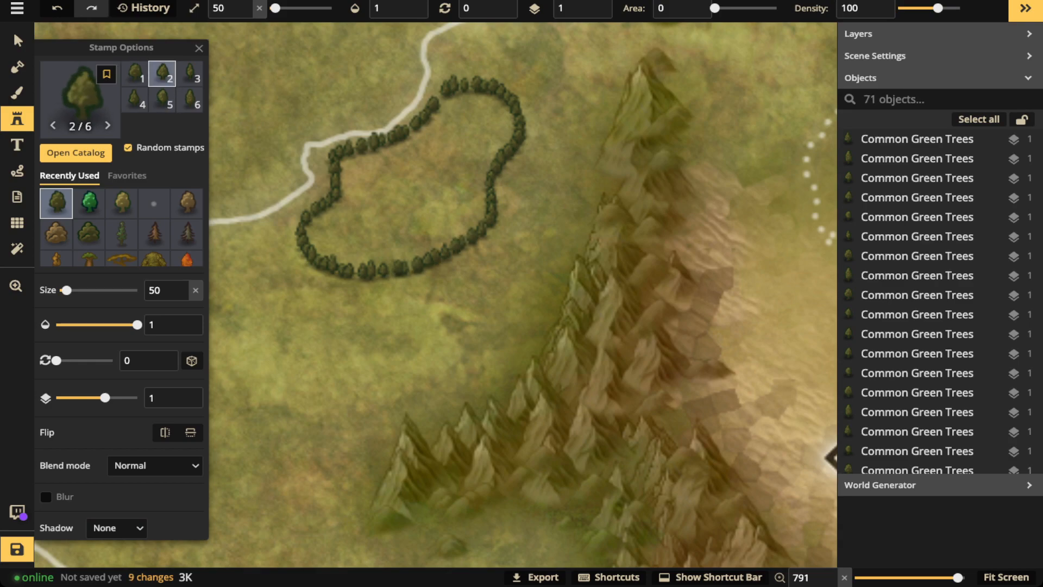
pyautogui.click(358, 270)
pyautogui.click(354, 270)
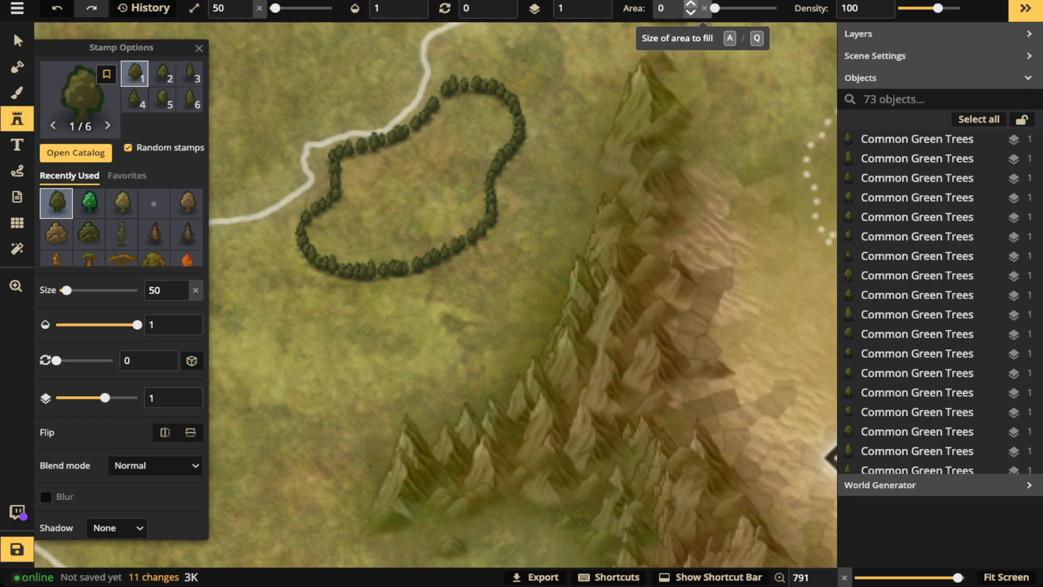
# - Fill the inside of the forest outline with Common Green Trees using a stamp area of 6
pyautogui.click(690, 5)
pyautogui.click(690, 4)
pyautogui.click(690, 4)
pyautogui.click(691, 4)
pyautogui.click(691, 4)
pyautogui.click(691, 5)
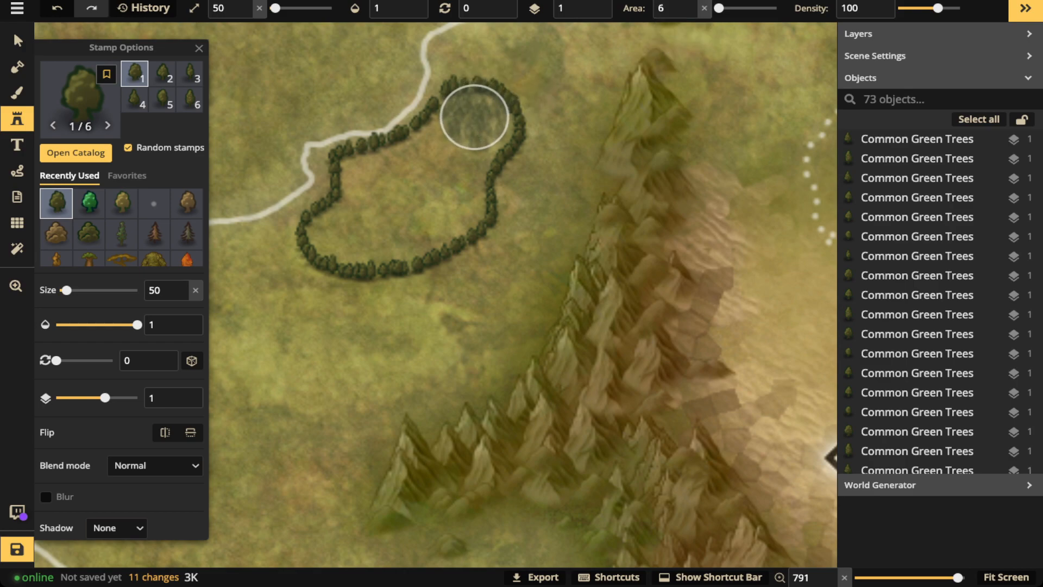
pyautogui.click(472, 115)
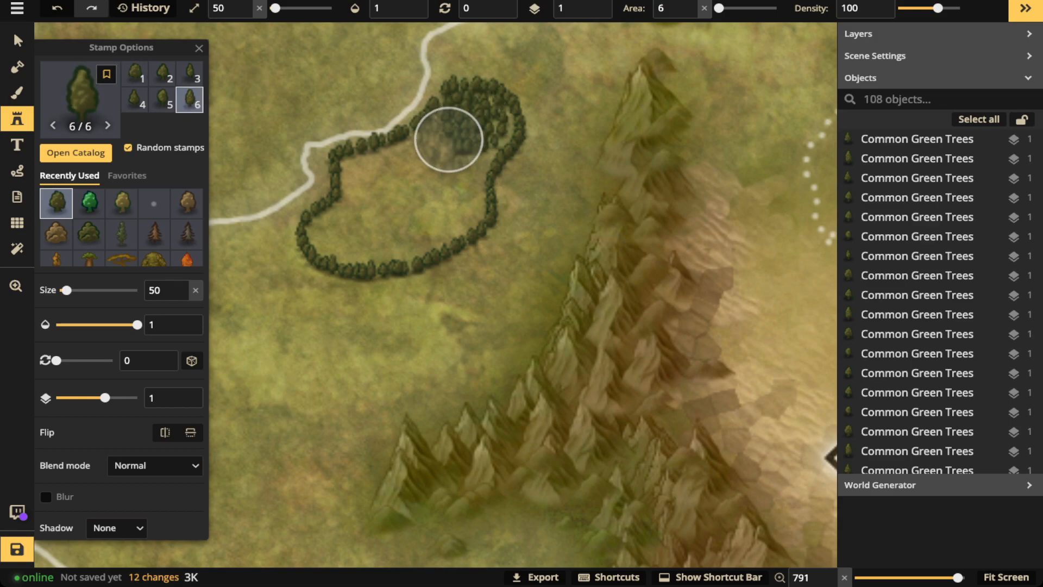
pyautogui.click(419, 169)
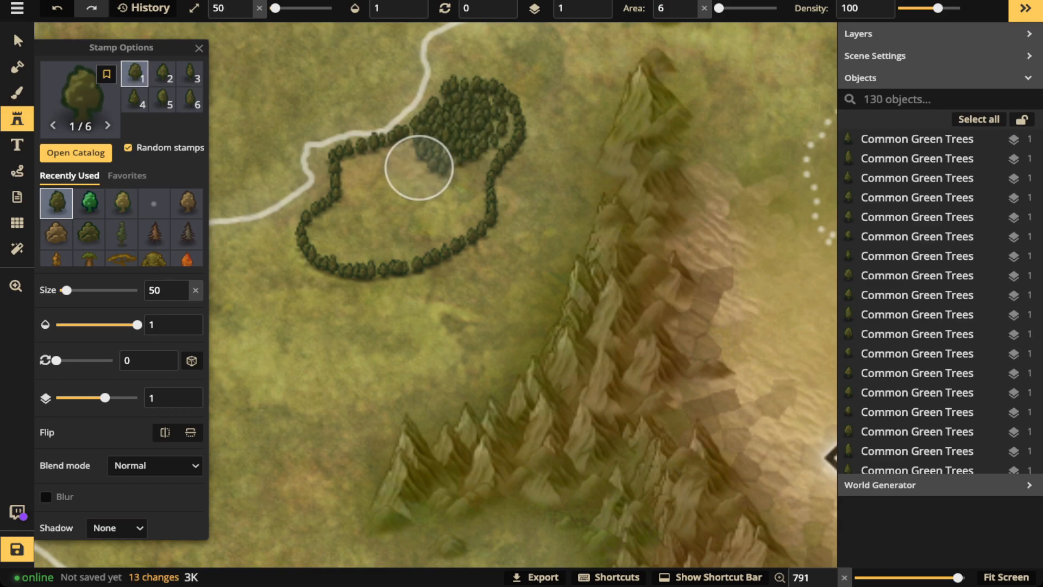
pyautogui.click(383, 174)
pyautogui.click(375, 176)
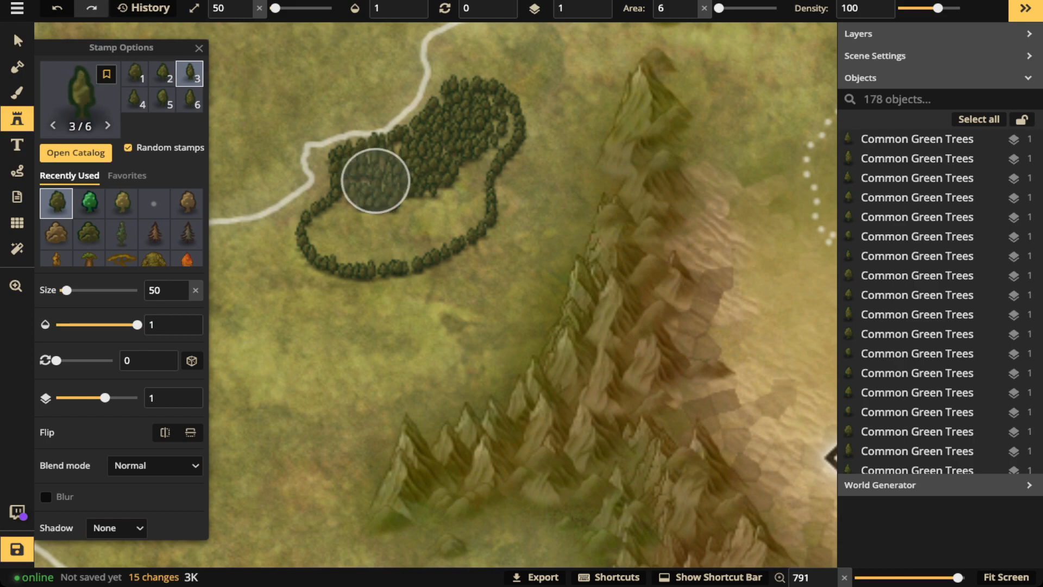
pyautogui.click(375, 180)
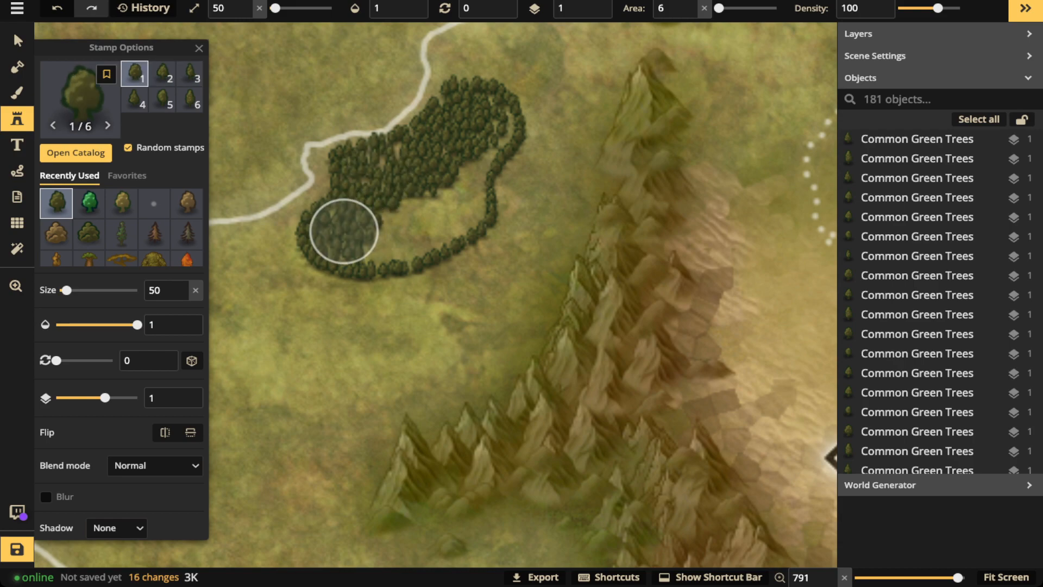
pyautogui.click(345, 231)
pyautogui.moveTo(368, 228)
pyautogui.mouseDown()
pyautogui.moveTo(445, 210)
pyautogui.moveTo(460, 156)
pyautogui.mouseUp()
pyautogui.click(407, 158)
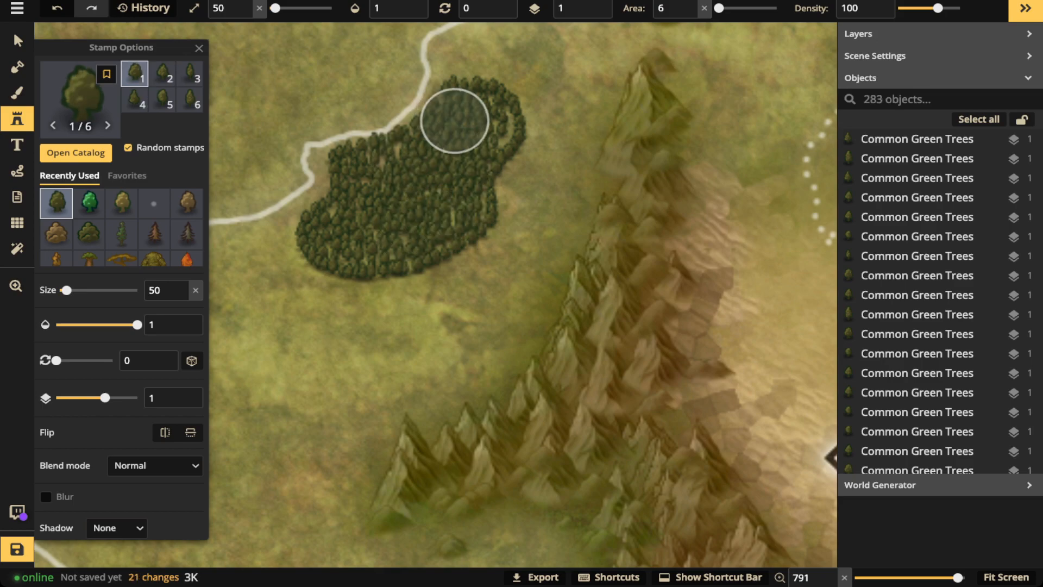
pyautogui.click(477, 116)
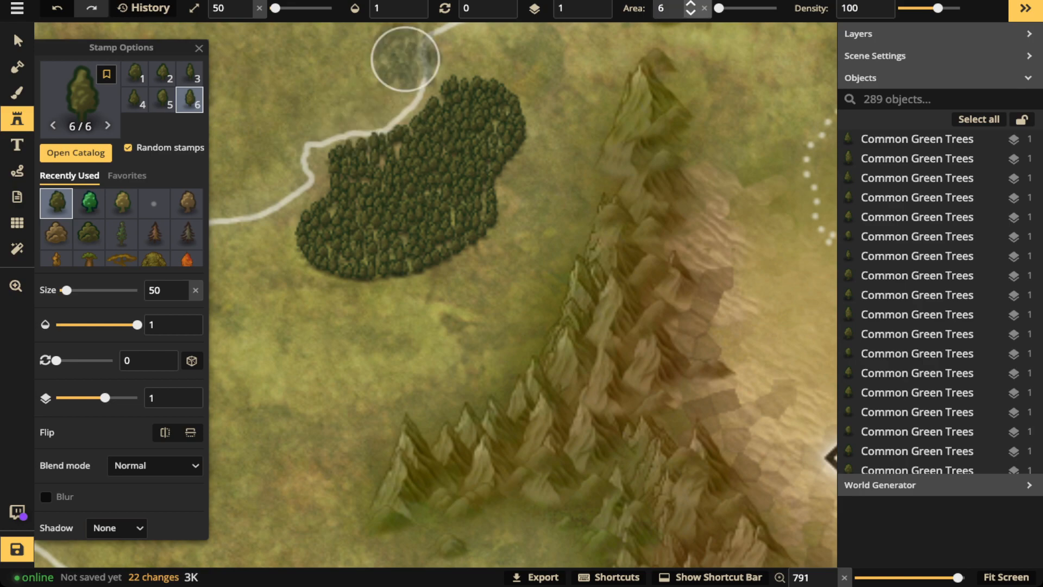
# - Set the stamp area to 0 and fill the remaining gaps inside the forest with individual Common Green Trees
pyautogui.moveTo(719, 8); pyautogui.dragTo(707, 8)
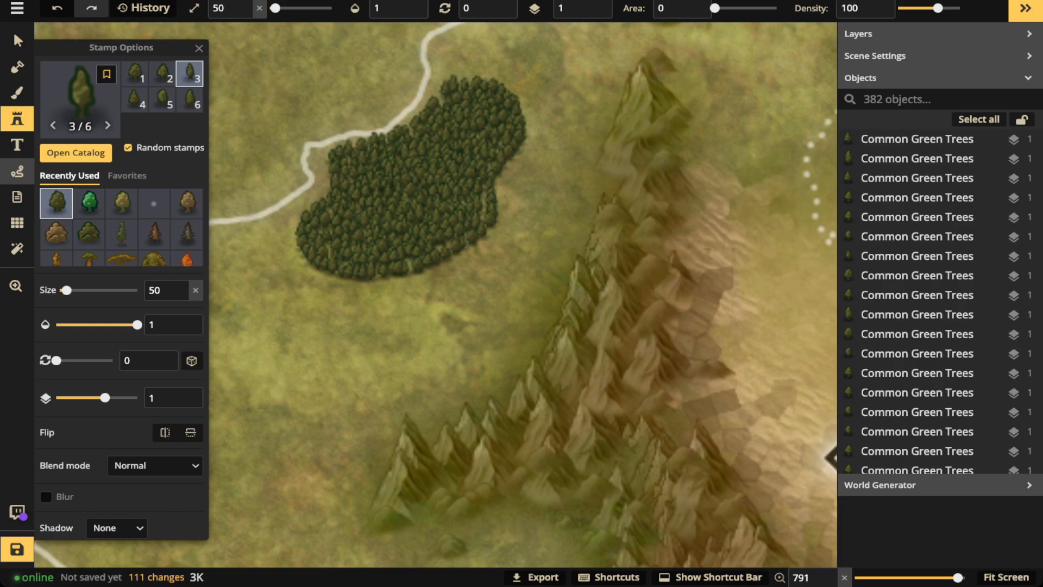
# - Draw a red free-draw path with a width of 2.5 along the forest's lower edge
pyautogui.click(17, 171)
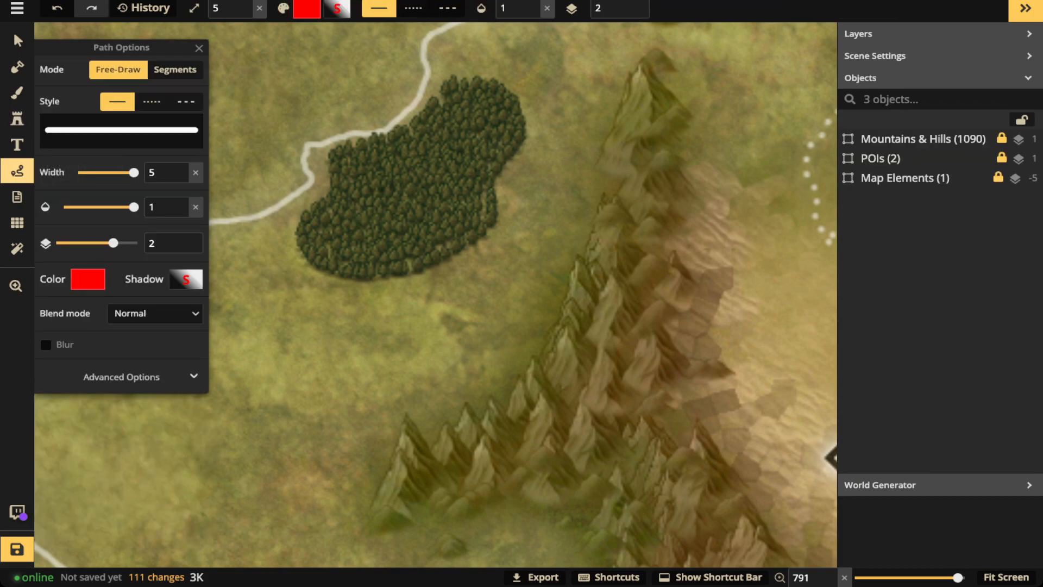
pyautogui.moveTo(134, 172); pyautogui.dragTo(121, 173)
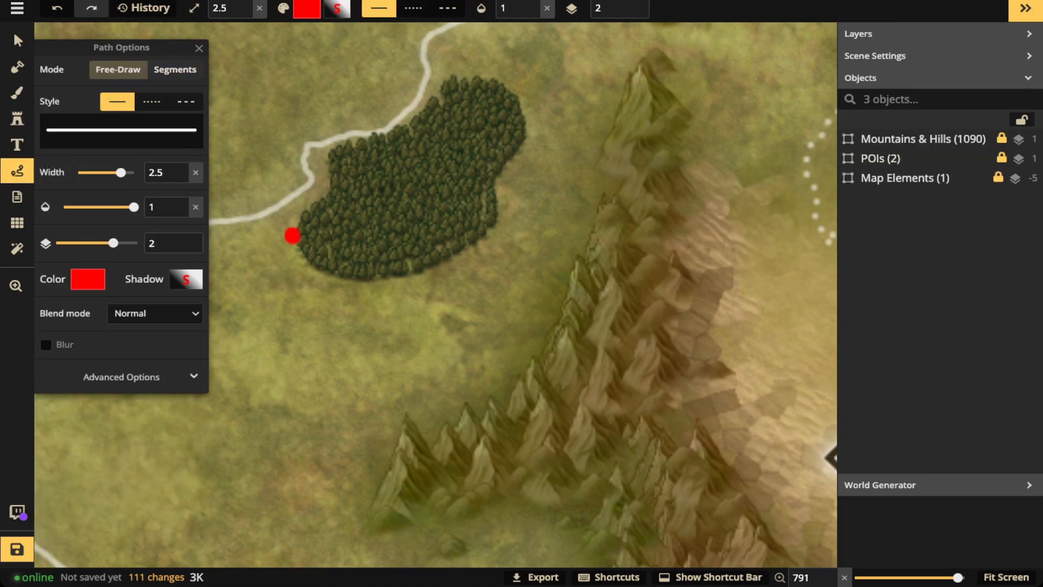
pyautogui.moveTo(304, 252)
pyautogui.mouseDown()
pyautogui.moveTo(394, 278)
pyautogui.moveTo(471, 258)
pyautogui.mouseUp()
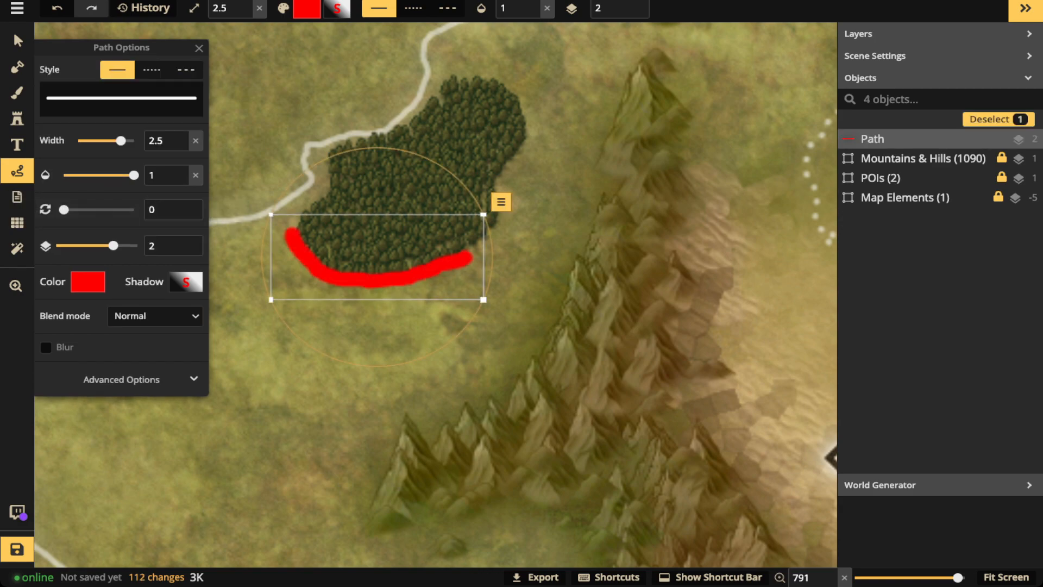
# - Break up the forest's smooth border by stamping single Common Green Trees irregularly around its edges
pyautogui.click(17, 119)
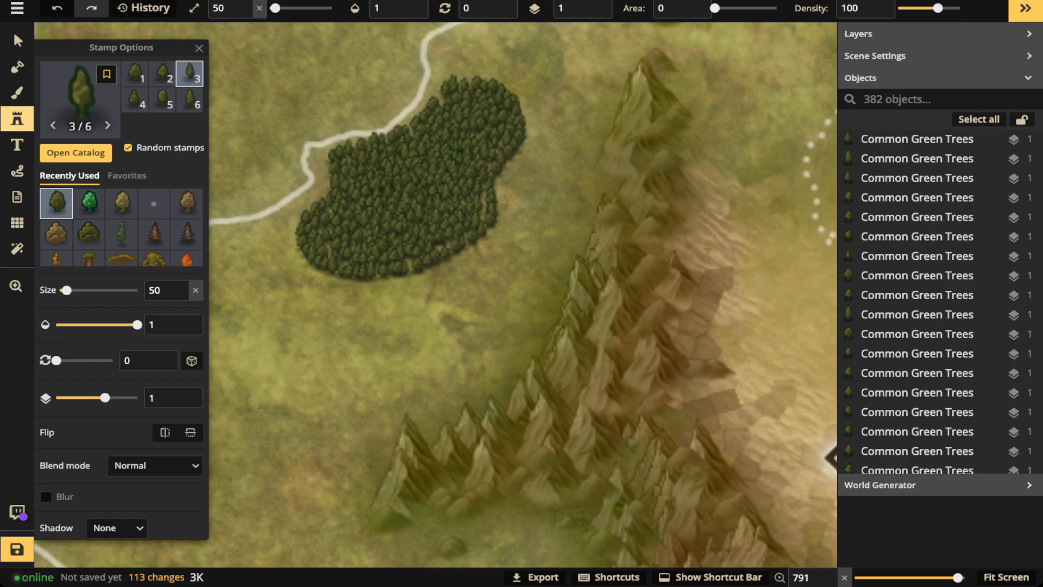
pyautogui.moveTo(361, 279); pyautogui.dragTo(372, 288)
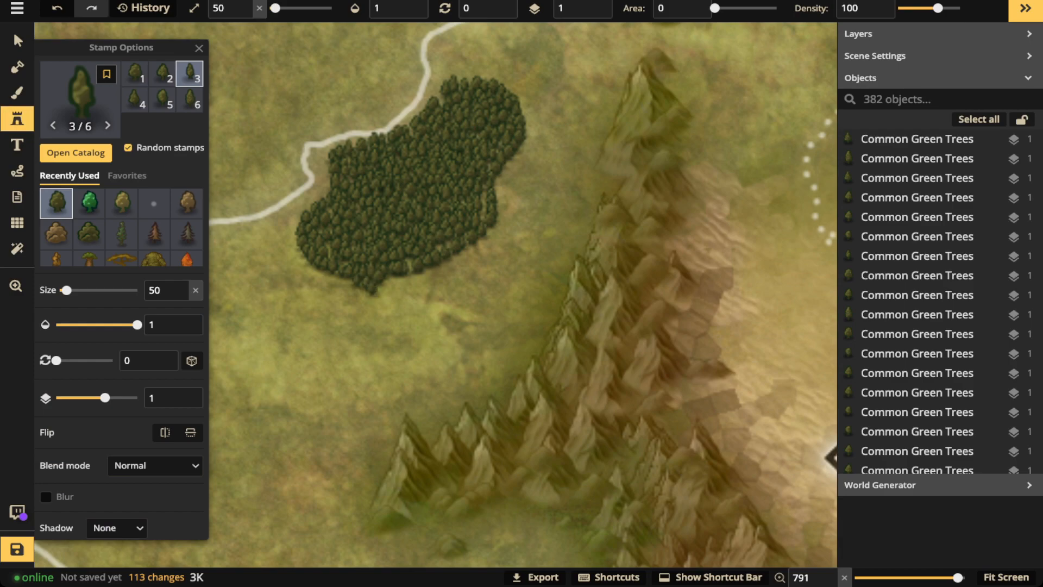
pyautogui.moveTo(474, 243)
pyautogui.mouseDown()
pyautogui.moveTo(407, 276)
pyautogui.moveTo(286, 258)
pyautogui.moveTo(298, 217)
pyautogui.moveTo(327, 182)
pyautogui.moveTo(320, 151)
pyautogui.moveTo(435, 95)
pyautogui.moveTo(445, 57)
pyautogui.moveTo(528, 92)
pyautogui.moveTo(529, 133)
pyautogui.moveTo(492, 243)
pyautogui.mouseUp()
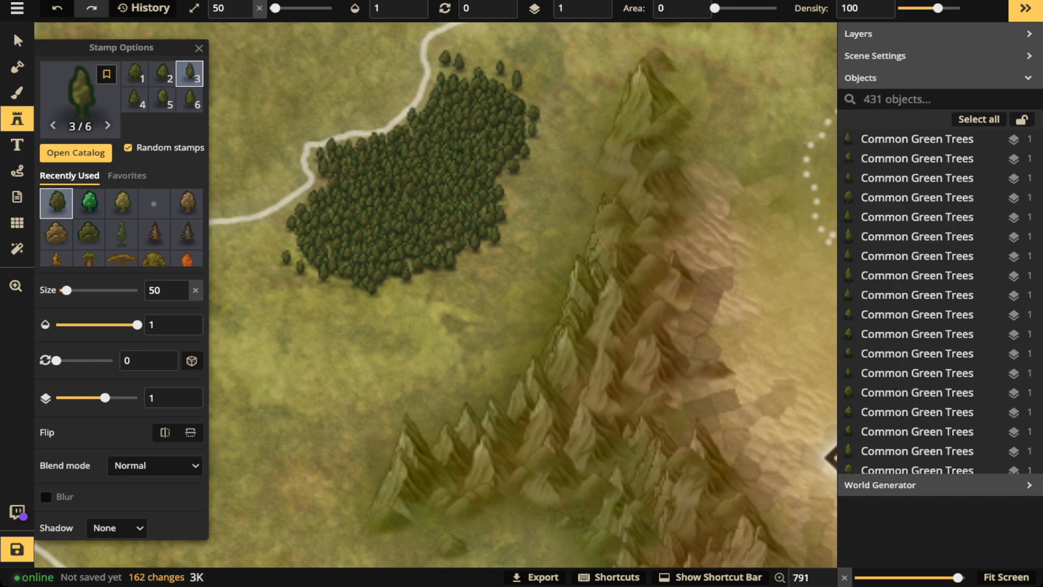
# - Stamp small loose clusters of Common Green Trees southwest of the forest, below the main road
pyautogui.press('space')
pyautogui.moveTo(255, 228)
pyautogui.mouseDown()
pyautogui.moveTo(382, 224)
pyautogui.moveTo(380, 239)
pyautogui.moveTo(367, 238)
pyautogui.moveTo(391, 241)
pyautogui.mouseUp()
pyautogui.click(369, 231)
pyautogui.moveTo(394, 299)
pyautogui.mouseDown()
pyautogui.moveTo(383, 310)
pyautogui.moveTo(391, 315)
pyautogui.moveTo(424, 301)
pyautogui.mouseUp()
pyautogui.moveTo(312, 263)
pyautogui.mouseDown()
pyautogui.moveTo(288, 263)
pyautogui.moveTo(363, 216)
pyautogui.moveTo(348, 230)
pyautogui.moveTo(397, 211)
pyautogui.moveTo(334, 247)
pyautogui.moveTo(347, 258)
pyautogui.moveTo(318, 278)
pyautogui.moveTo(282, 276)
pyautogui.moveTo(320, 235)
pyautogui.moveTo(284, 251)
pyautogui.mouseUp()
pyautogui.moveTo(397, 326); pyautogui.dragTo(360, 311)
pyautogui.moveTo(444, 291)
pyautogui.mouseDown()
pyautogui.moveTo(411, 220)
pyautogui.moveTo(424, 248)
pyautogui.moveTo(353, 242)
pyautogui.moveTo(358, 287)
pyautogui.mouseUp()
pyautogui.moveTo(390, 258)
pyautogui.mouseDown()
pyautogui.moveTo(399, 282)
pyautogui.moveTo(484, 289)
pyautogui.moveTo(445, 306)
pyautogui.moveTo(601, 247)
pyautogui.moveTo(663, 100)
pyautogui.moveTo(604, 56)
pyautogui.moveTo(619, 27)
pyautogui.mouseUp()
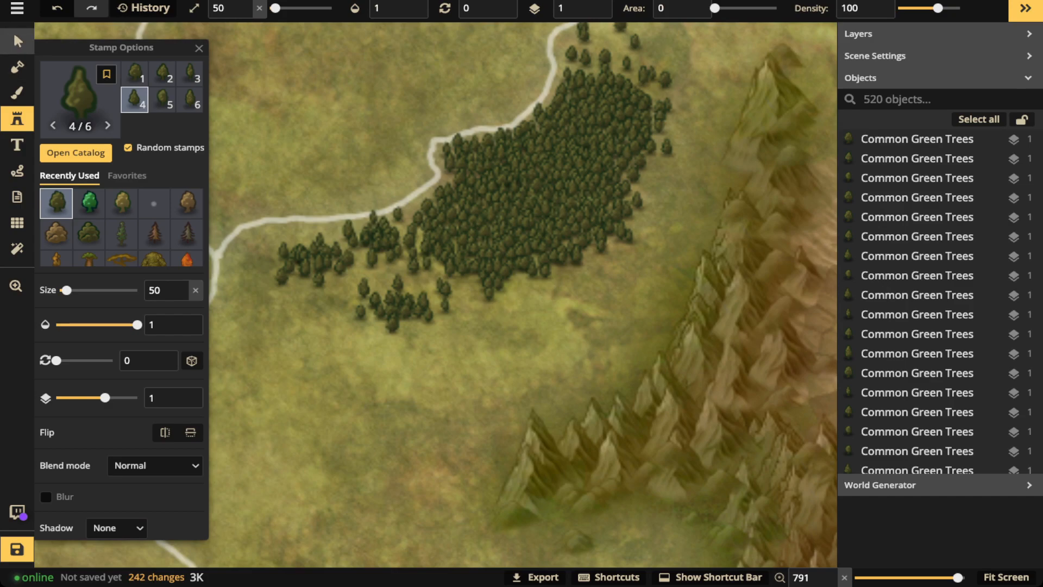
# - Select all the Common Green Trees of the forest and its outlying clusters, and delete them
pyautogui.click(17, 41)
pyautogui.scroll(-2, 535, 212)
pyautogui.moveTo(535, 212); pyautogui.dragTo(536, 291)
pyautogui.moveTo(247, 98); pyautogui.dragTo(675, 394)
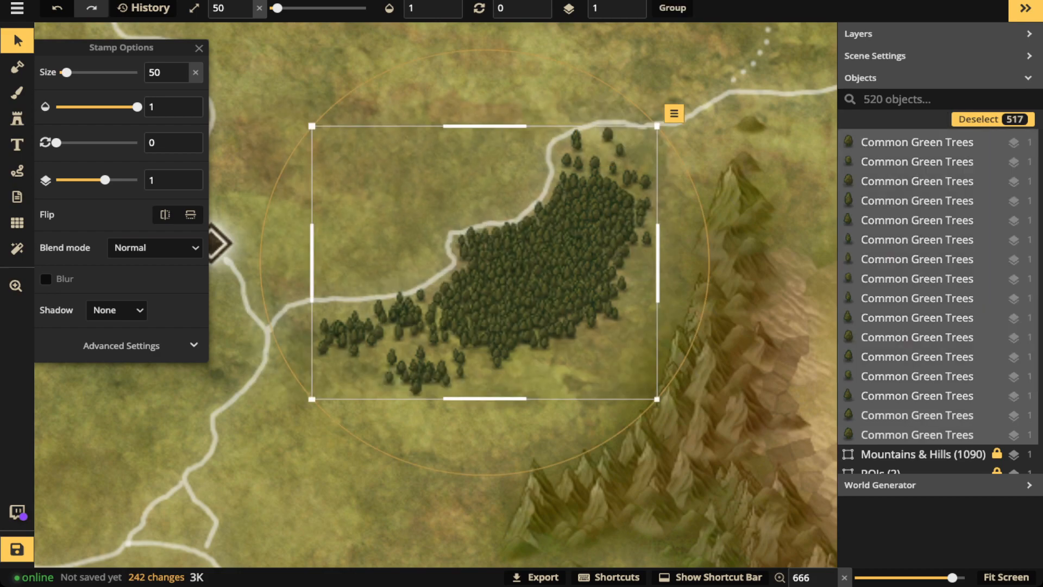
pyautogui.press('Delete')
# - Choose the Common Beige Trees stamp for the area west of the mountains and set its size to 110
pyautogui.scroll(-5, 477, 230)
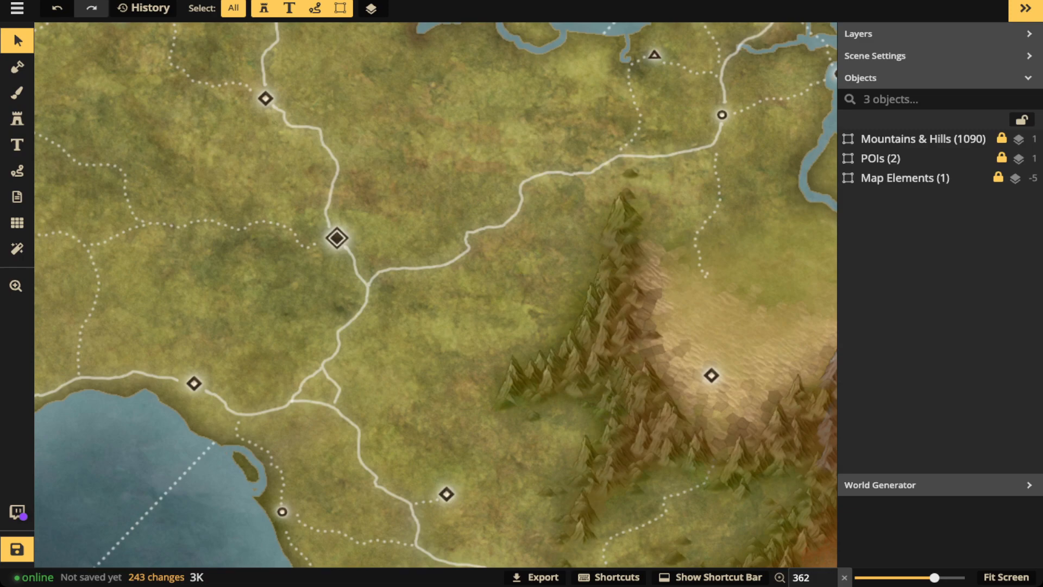
pyautogui.press('space')
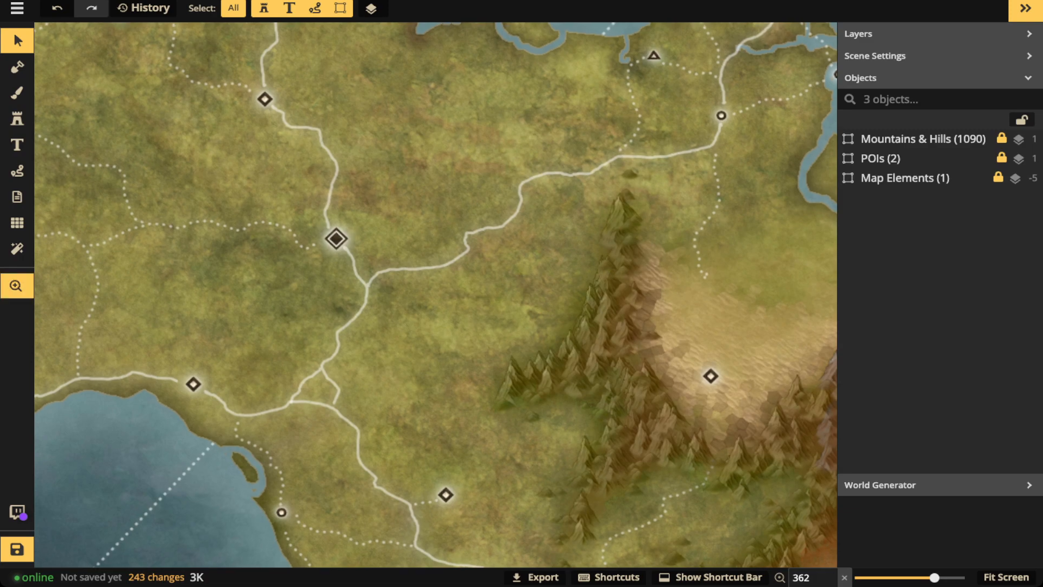
pyautogui.moveTo(479, 293); pyautogui.dragTo(391, 298)
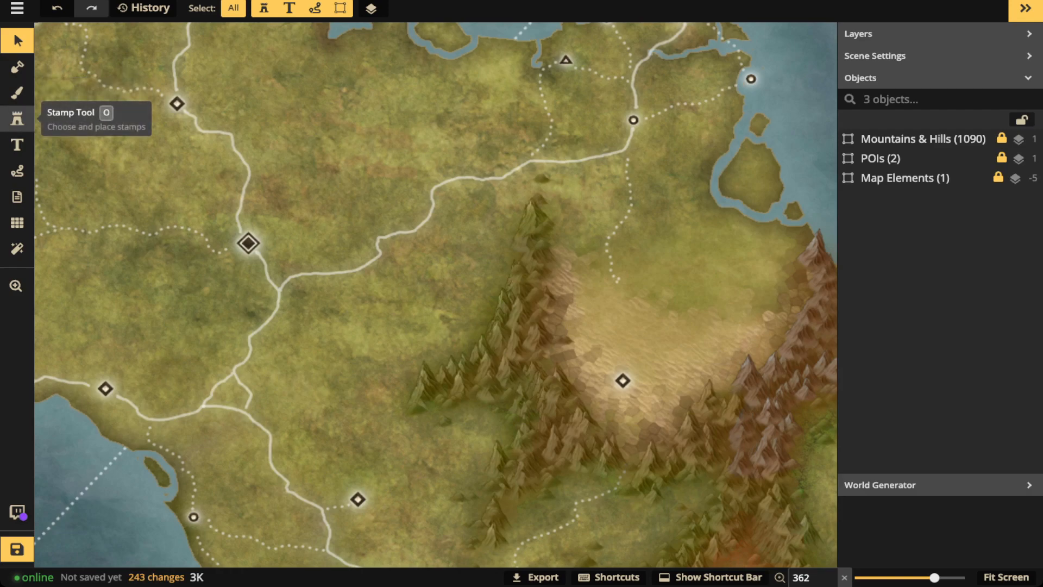
pyautogui.click(17, 118)
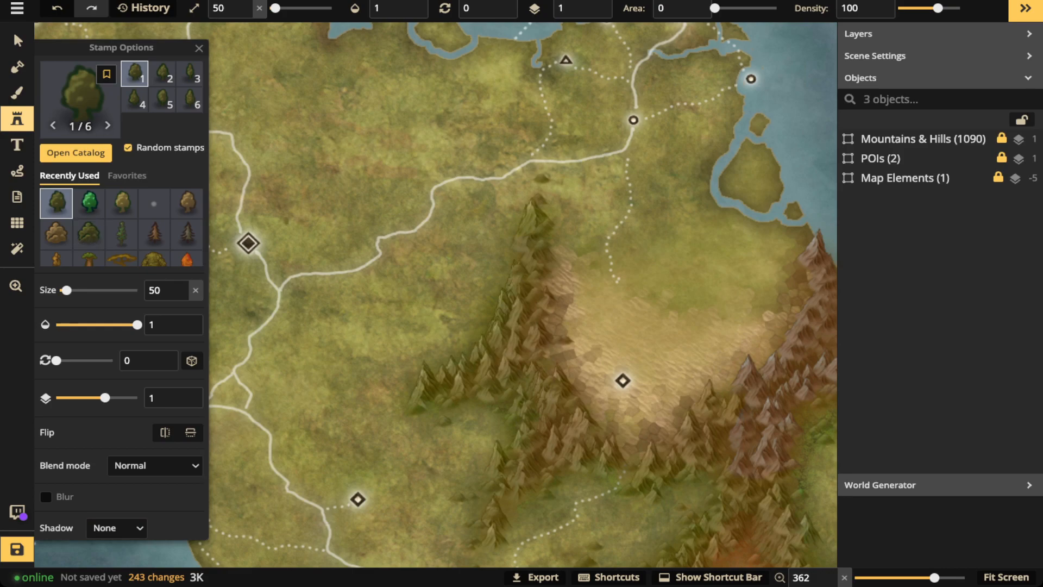
pyautogui.scroll(4, 387, 281)
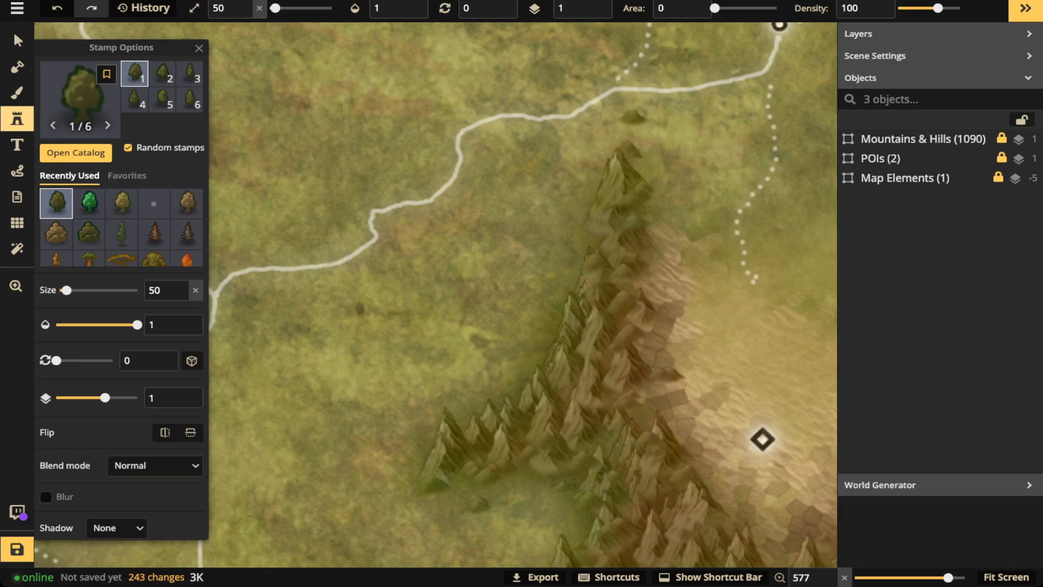
pyautogui.scroll(3, 324, 277)
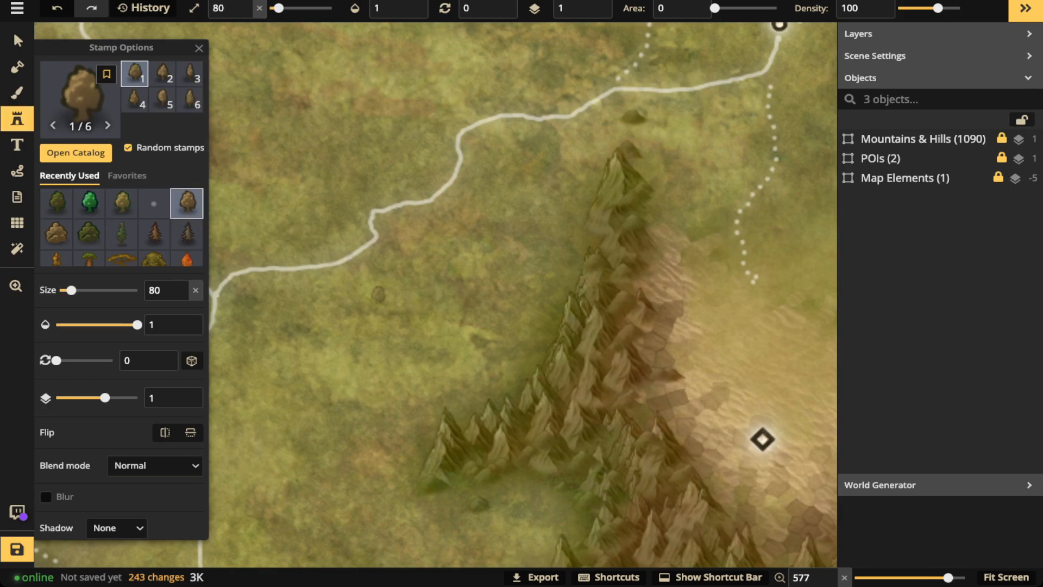
pyautogui.scroll(3, 379, 292)
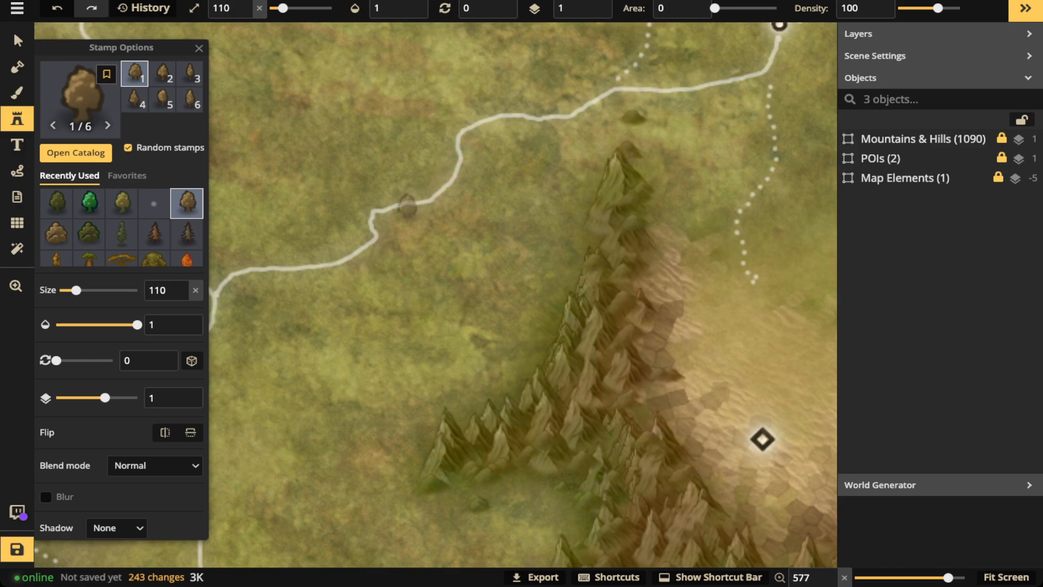
# - Draw a kidney-shaped forest outline of Common Beige Trees between the main road and the mountain range
pyautogui.click(409, 207)
pyautogui.moveTo(388, 213)
pyautogui.mouseDown()
pyautogui.moveTo(376, 247)
pyautogui.moveTo(298, 284)
pyautogui.moveTo(299, 350)
pyautogui.moveTo(387, 375)
pyautogui.moveTo(438, 361)
pyautogui.moveTo(476, 333)
pyautogui.mouseUp()
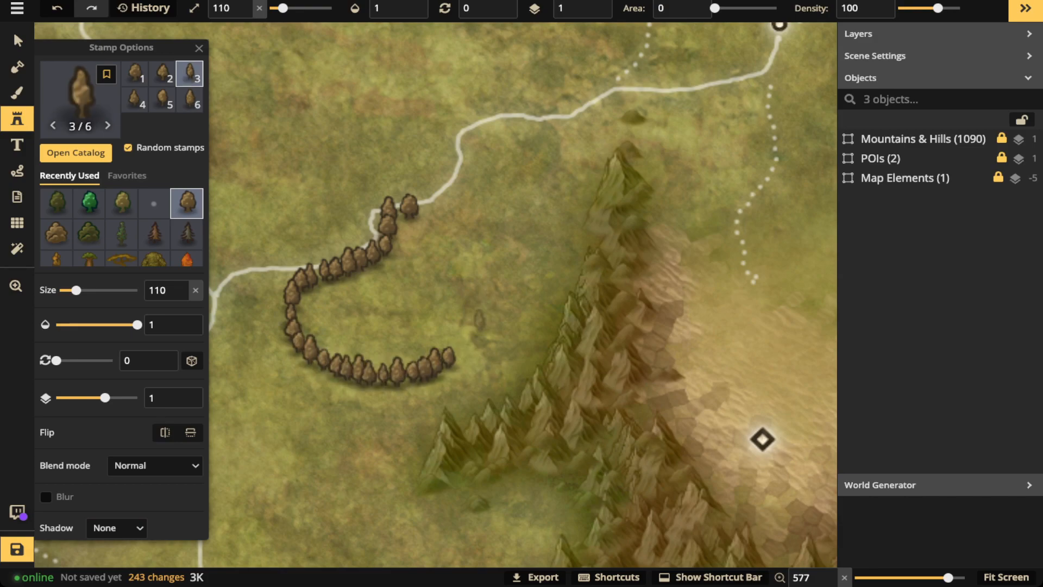
pyautogui.click(472, 331)
pyautogui.click(460, 352)
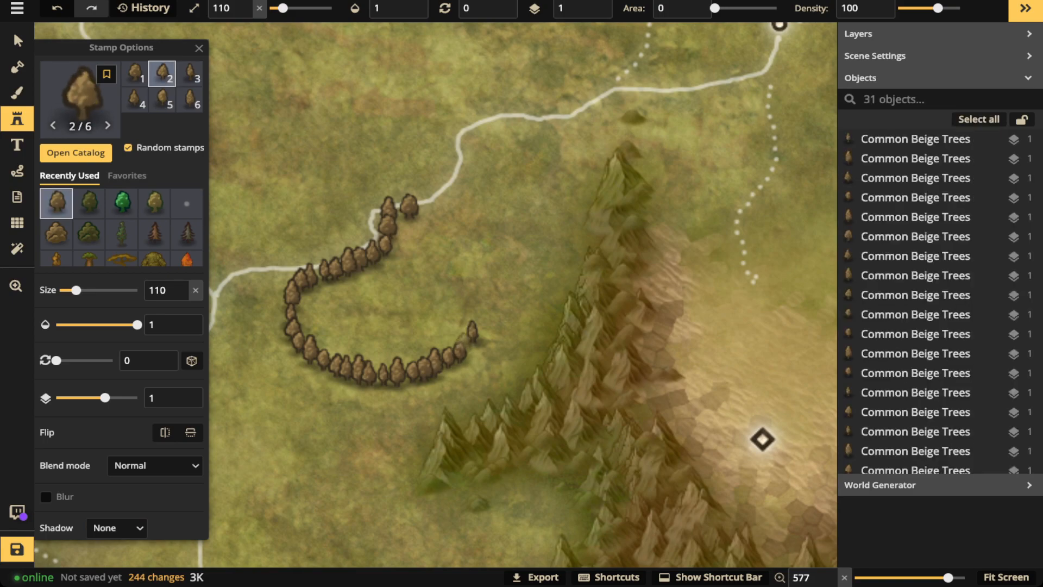
pyautogui.moveTo(477, 334)
pyautogui.mouseDown()
pyautogui.moveTo(522, 280)
pyautogui.moveTo(534, 248)
pyautogui.mouseUp()
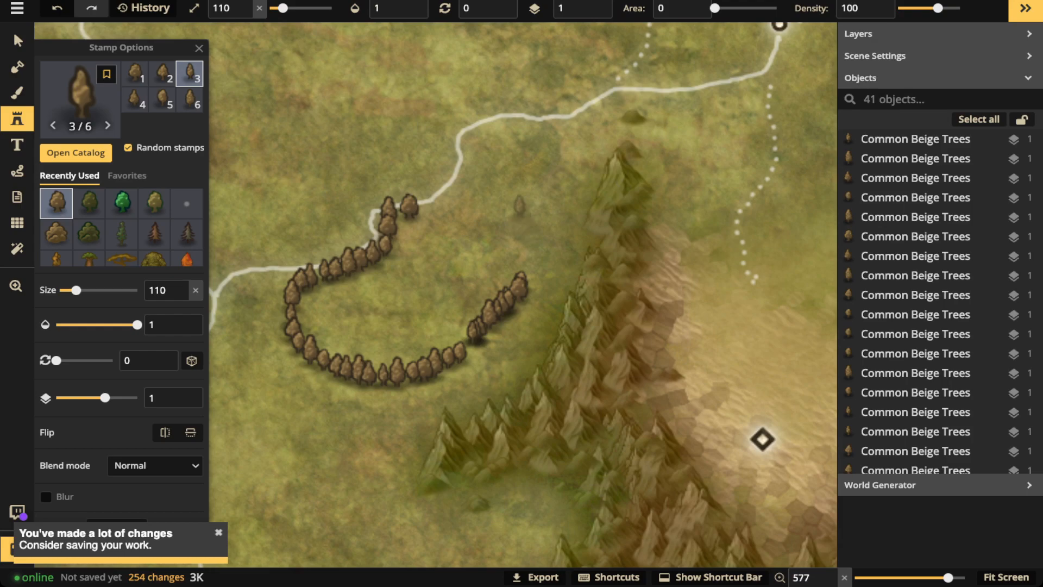
pyautogui.moveTo(429, 198)
pyautogui.mouseDown()
pyautogui.moveTo(465, 194)
pyautogui.moveTo(502, 213)
pyautogui.moveTo(521, 280)
pyautogui.mouseUp()
pyautogui.moveTo(478, 328); pyautogui.dragTo(475, 329)
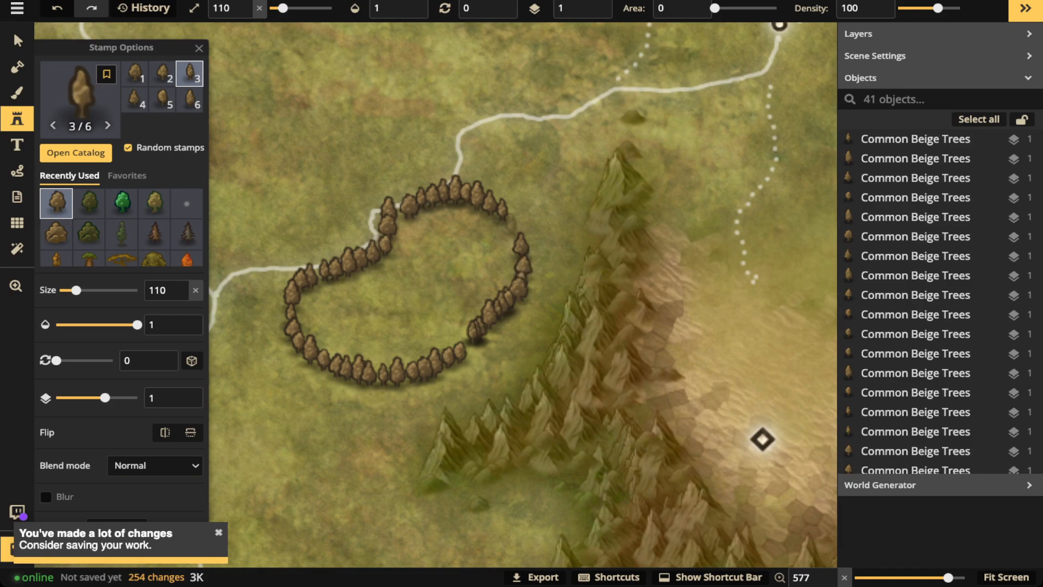
# - Close the gaps in the beige forest outline with individual tree stamps
pyautogui.click(511, 224)
pyautogui.click(466, 335)
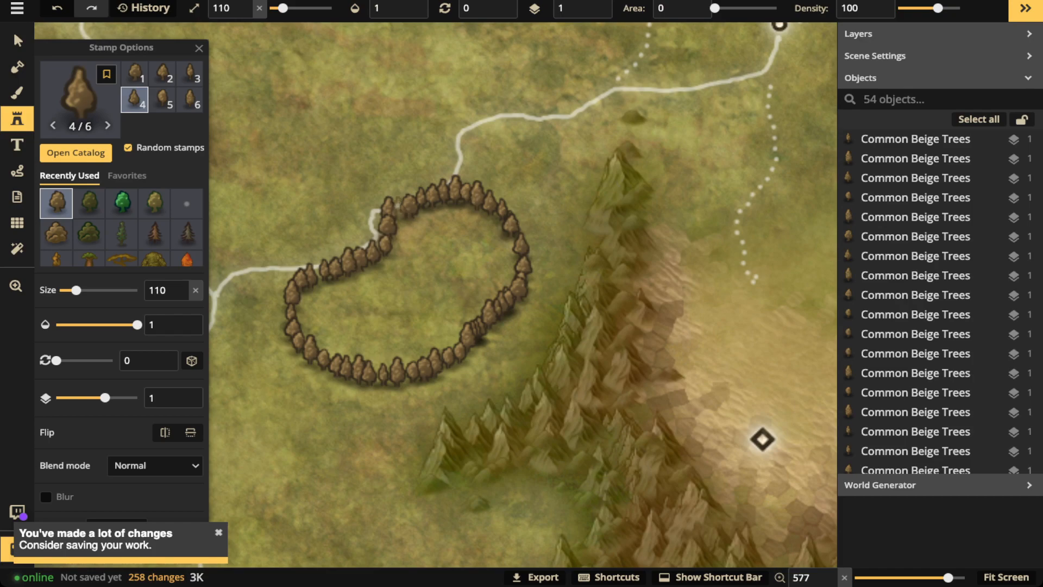
pyautogui.click(399, 208)
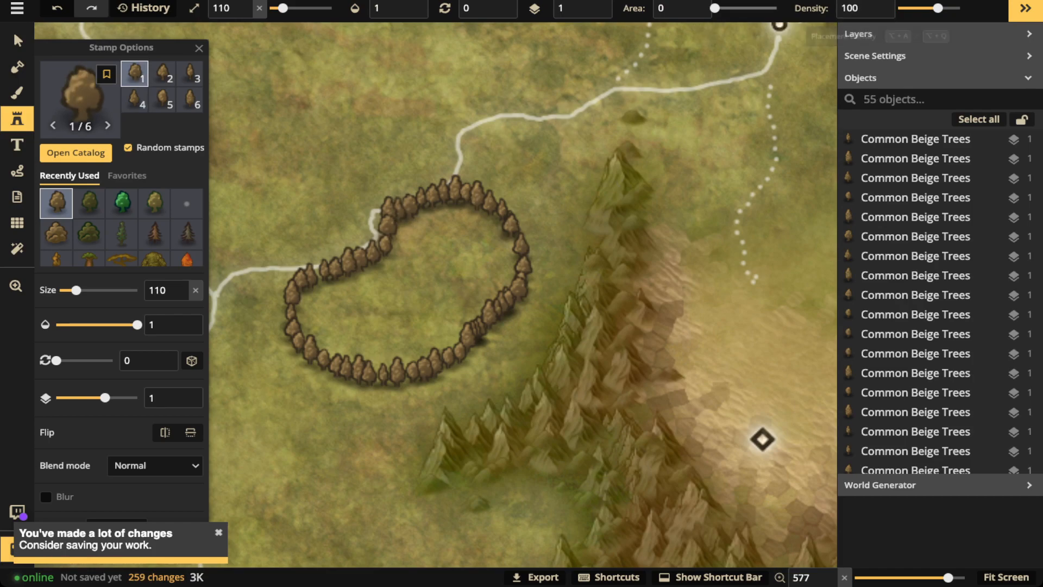
# - Set the stamp area to 10 and the placement density to 110
pyautogui.moveTo(715, 8); pyautogui.dragTo(721, 8)
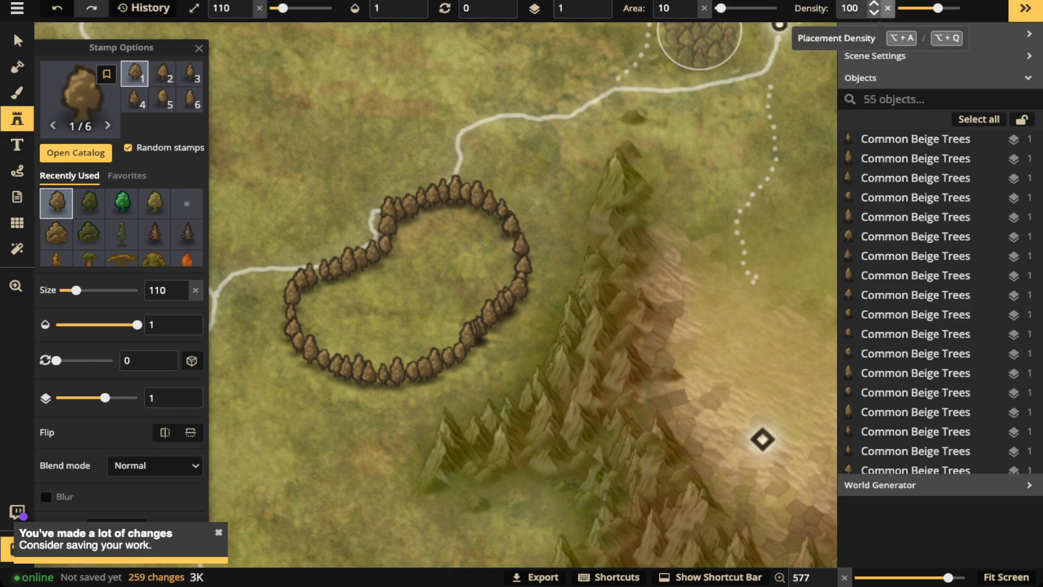
pyautogui.click(873, 5)
pyautogui.click(874, 5)
pyautogui.click(873, 4)
pyautogui.click(873, 4)
pyautogui.click(874, 5)
pyautogui.click(874, 4)
pyautogui.click(874, 4)
pyautogui.click(873, 4)
pyautogui.click(873, 5)
pyautogui.click(873, 5)
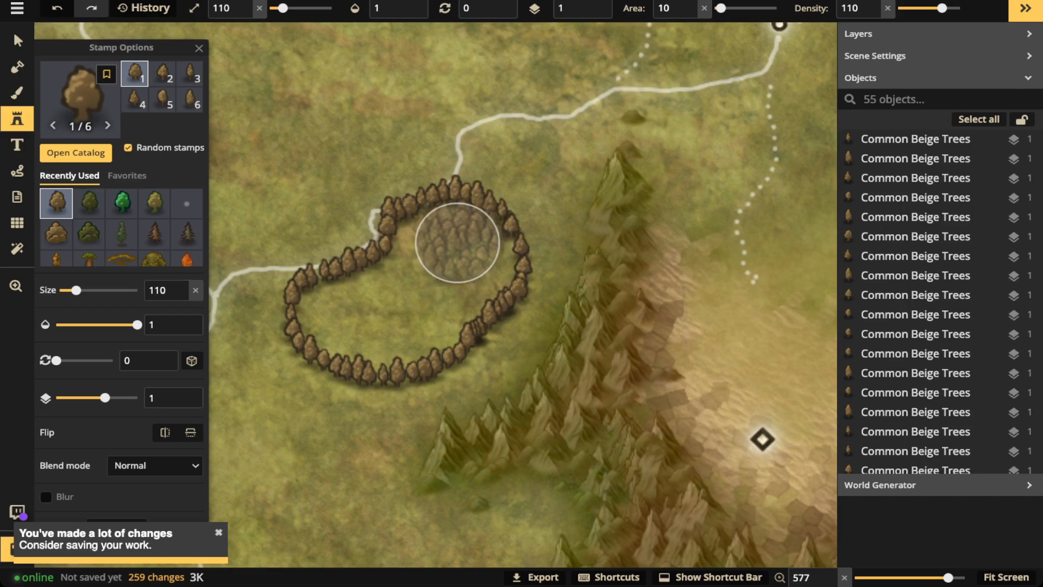
# - Fill the inside of the beige forest outline with area stamps of Common Beige Trees
pyautogui.moveTo(444, 244); pyautogui.dragTo(463, 246)
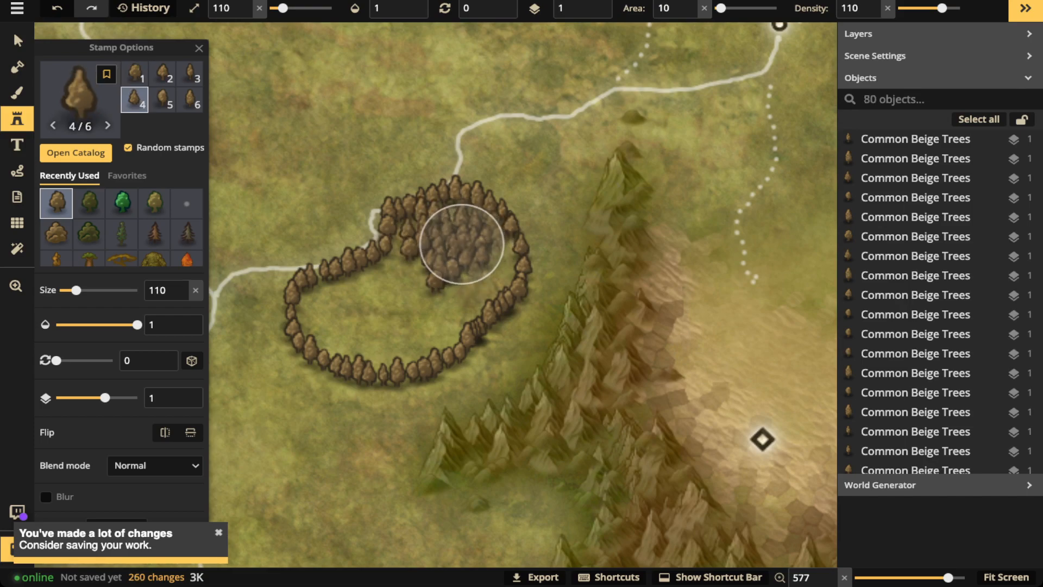
pyautogui.click(466, 253)
pyautogui.click(475, 267)
pyautogui.click(420, 310)
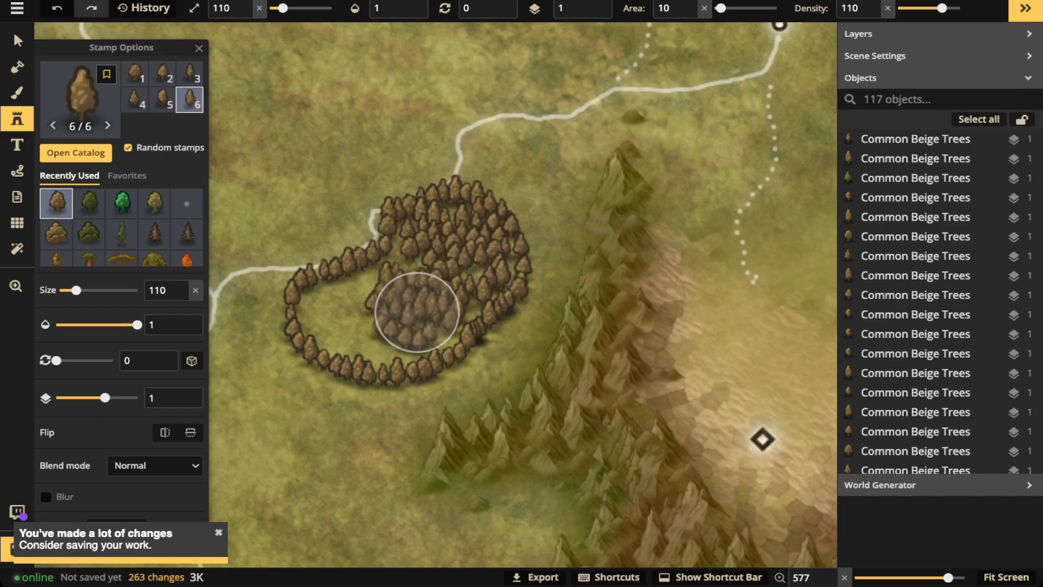
pyautogui.click(353, 304)
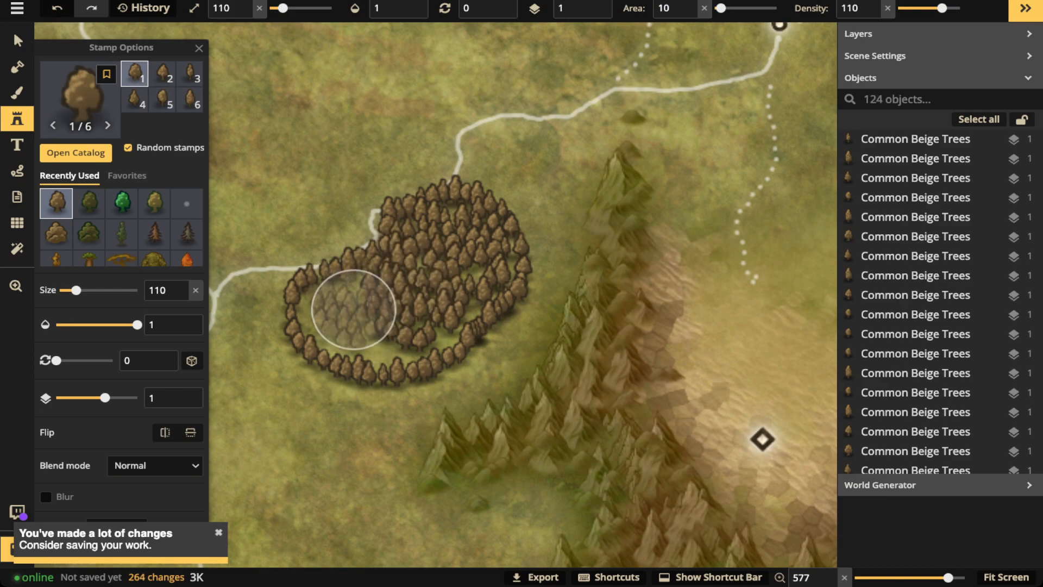
pyautogui.click(385, 327)
pyautogui.click(426, 312)
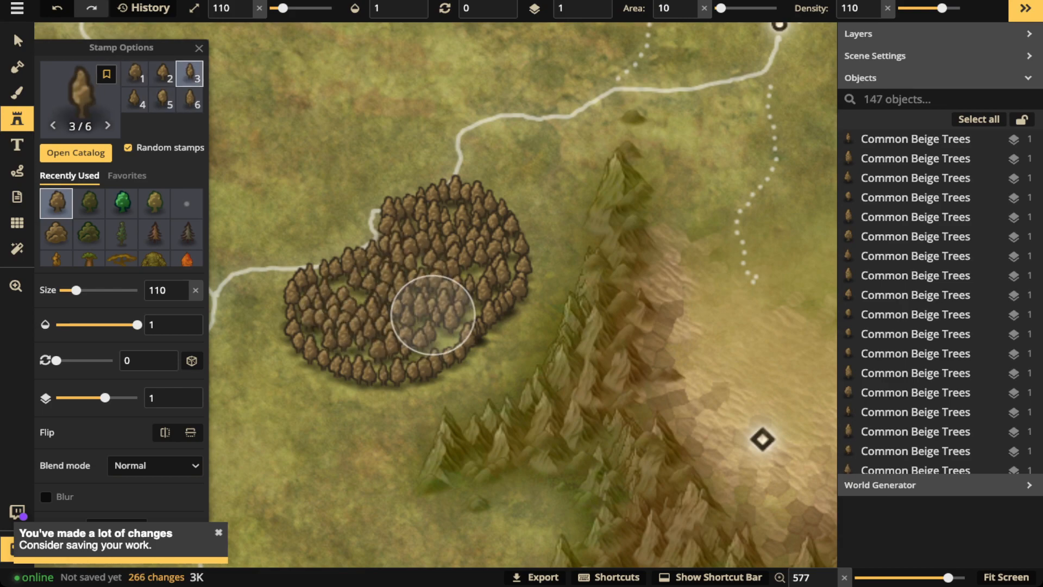
pyautogui.click(456, 274)
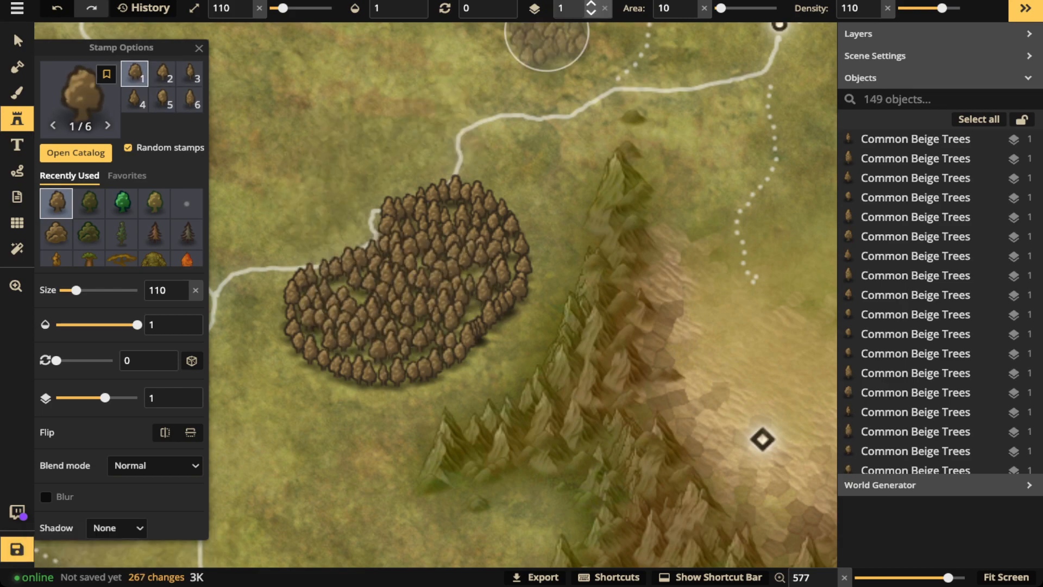
# - Reset the stamp area to 0 and fill the remaining gaps in the beige forest with individual trees
pyautogui.click(704, 8)
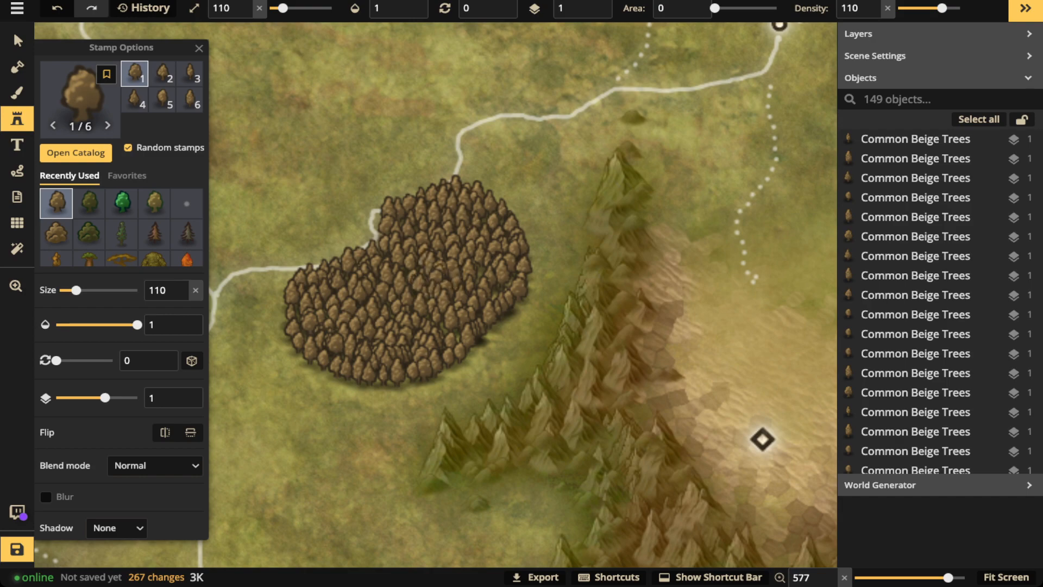
pyautogui.moveTo(375, 298); pyautogui.dragTo(392, 251)
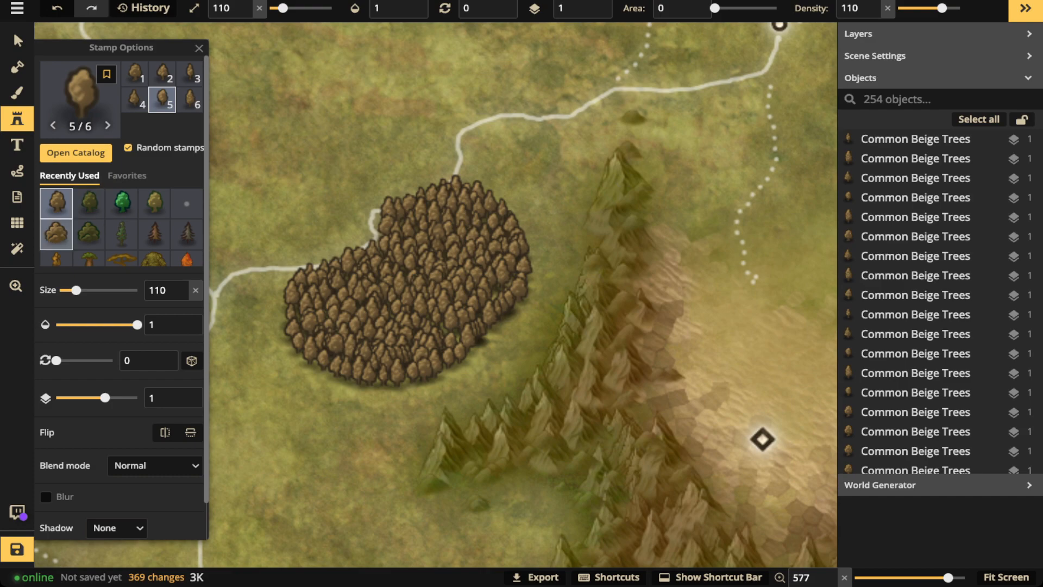
# - Choose the beige tree-cluster stamp and set its layer to 2 and its blend mode to Lighten
pyautogui.click(55, 234)
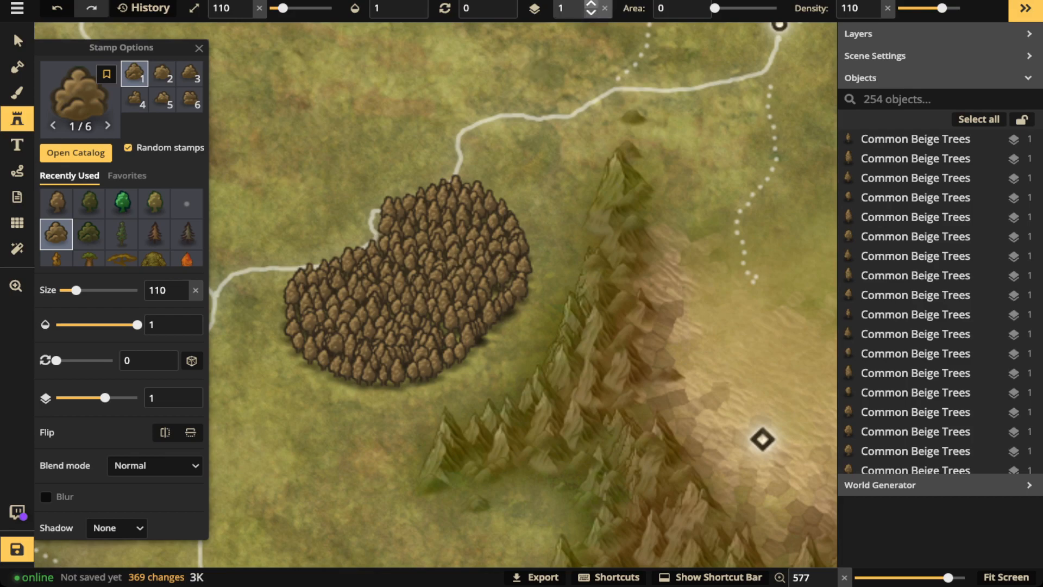
pyautogui.click(591, 4)
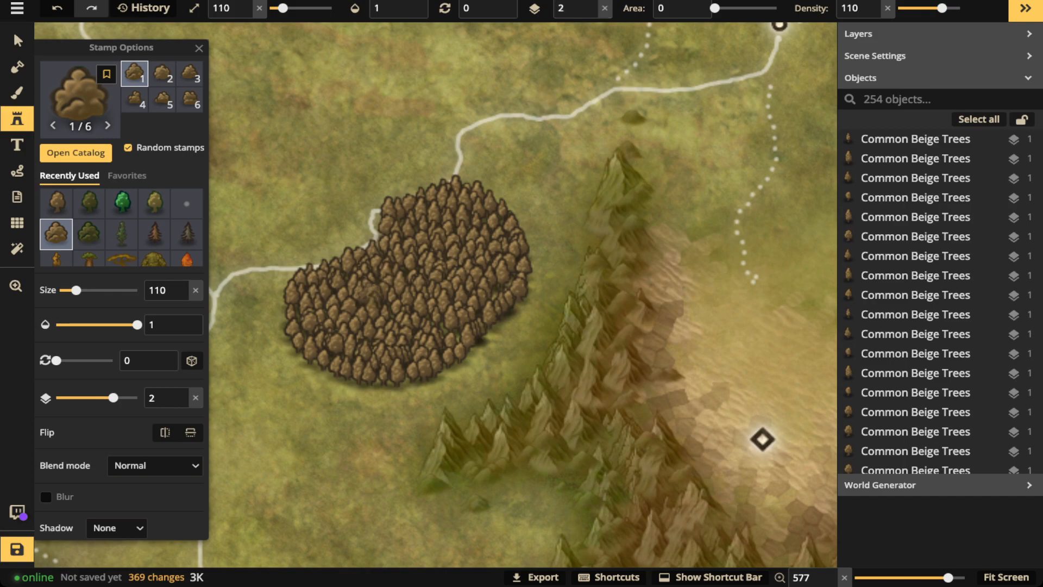
pyautogui.click(155, 465)
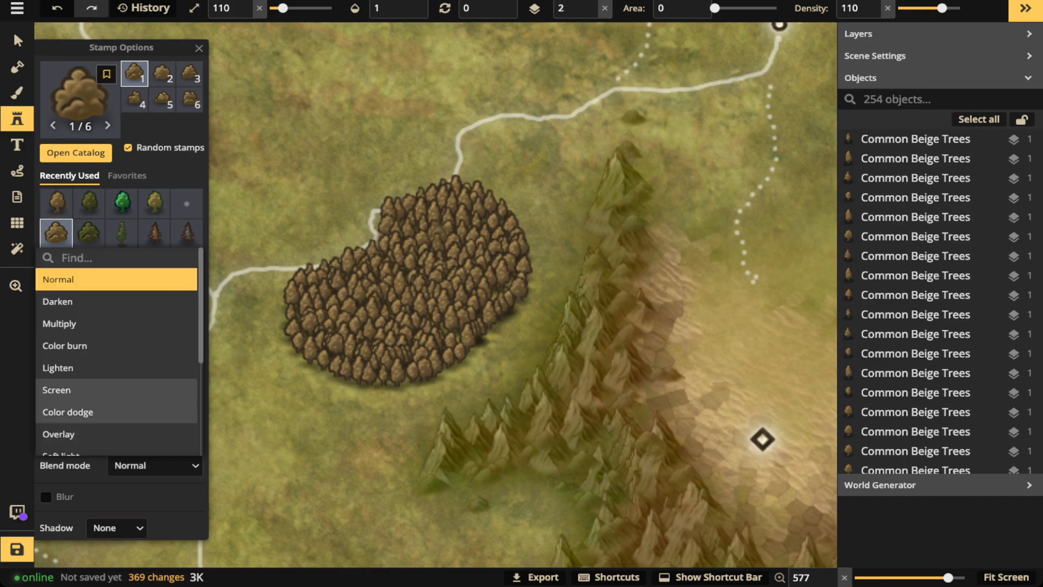
pyautogui.click(58, 368)
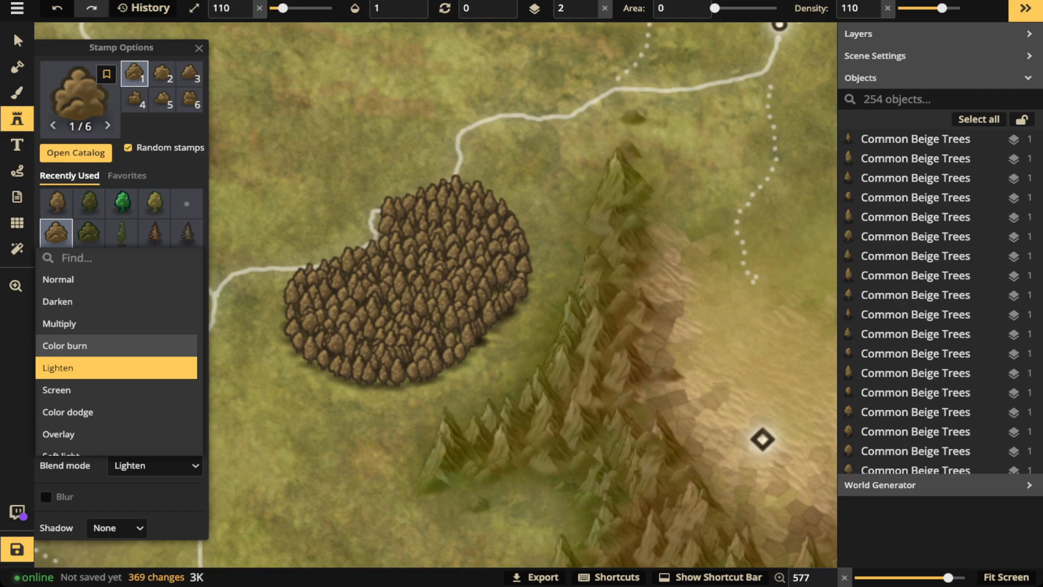
# - Cover the inside of the beige forest with lightened Beige Bushes stamps, leaving the outer ring of trees showing
pyautogui.click(321, 287)
pyautogui.moveTo(372, 278)
pyautogui.mouseDown()
pyautogui.moveTo(320, 298)
pyautogui.moveTo(319, 318)
pyautogui.moveTo(350, 328)
pyautogui.moveTo(334, 326)
pyautogui.moveTo(399, 222)
pyautogui.moveTo(458, 202)
pyautogui.moveTo(500, 231)
pyautogui.moveTo(499, 254)
pyautogui.moveTo(472, 296)
pyautogui.moveTo(430, 334)
pyautogui.moveTo(366, 346)
pyautogui.moveTo(312, 326)
pyautogui.moveTo(378, 296)
pyautogui.moveTo(380, 312)
pyautogui.moveTo(423, 320)
pyautogui.moveTo(450, 294)
pyautogui.moveTo(418, 291)
pyautogui.moveTo(389, 265)
pyautogui.moveTo(389, 275)
pyautogui.moveTo(418, 270)
pyautogui.moveTo(387, 284)
pyautogui.moveTo(417, 297)
pyautogui.moveTo(433, 276)
pyautogui.moveTo(447, 211)
pyautogui.moveTo(461, 216)
pyautogui.moveTo(440, 234)
pyautogui.moveTo(450, 260)
pyautogui.moveTo(462, 270)
pyautogui.moveTo(482, 246)
pyautogui.moveTo(463, 272)
pyautogui.moveTo(477, 248)
pyautogui.moveTo(478, 283)
pyautogui.moveTo(411, 323)
pyautogui.moveTo(471, 214)
pyautogui.moveTo(427, 202)
pyautogui.moveTo(307, 290)
pyautogui.mouseUp()
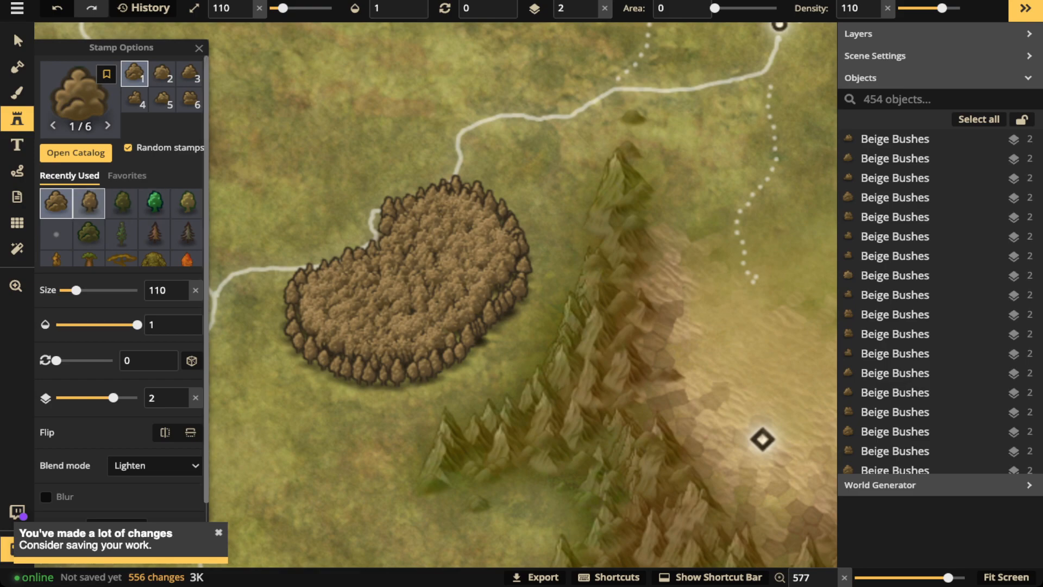
# - Stamp individual Common Beige Trees on layer 2 along the forest's lower edge to roughen its outline
pyautogui.click(89, 203)
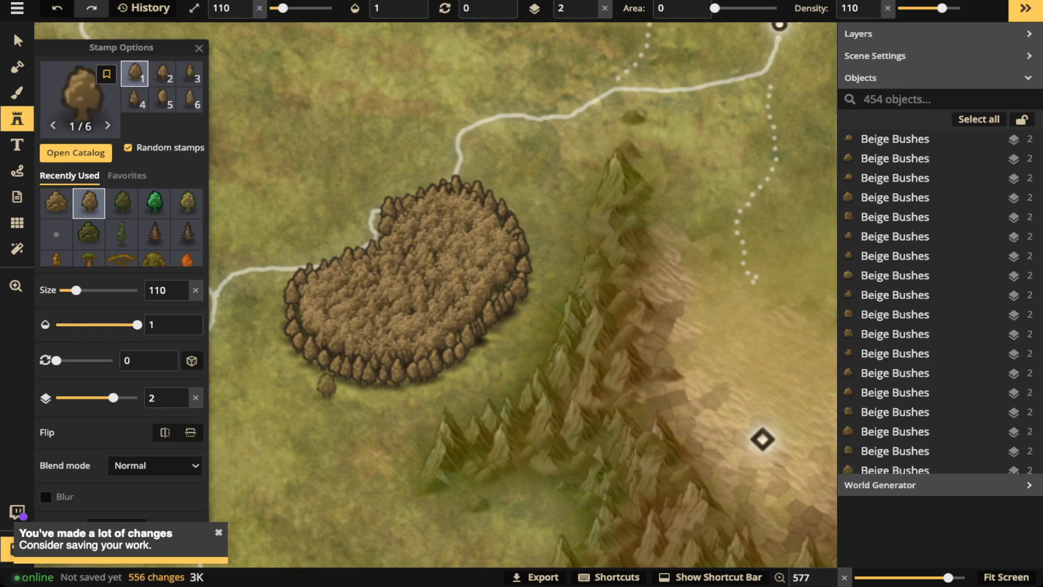
pyautogui.click(297, 361)
pyautogui.click(313, 371)
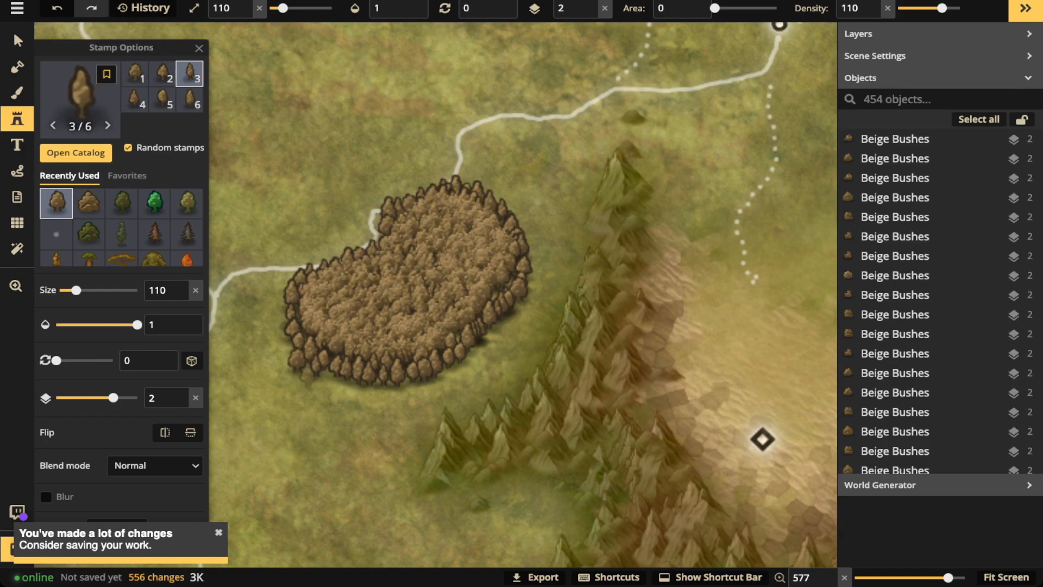
pyautogui.click(353, 380)
pyautogui.click(453, 372)
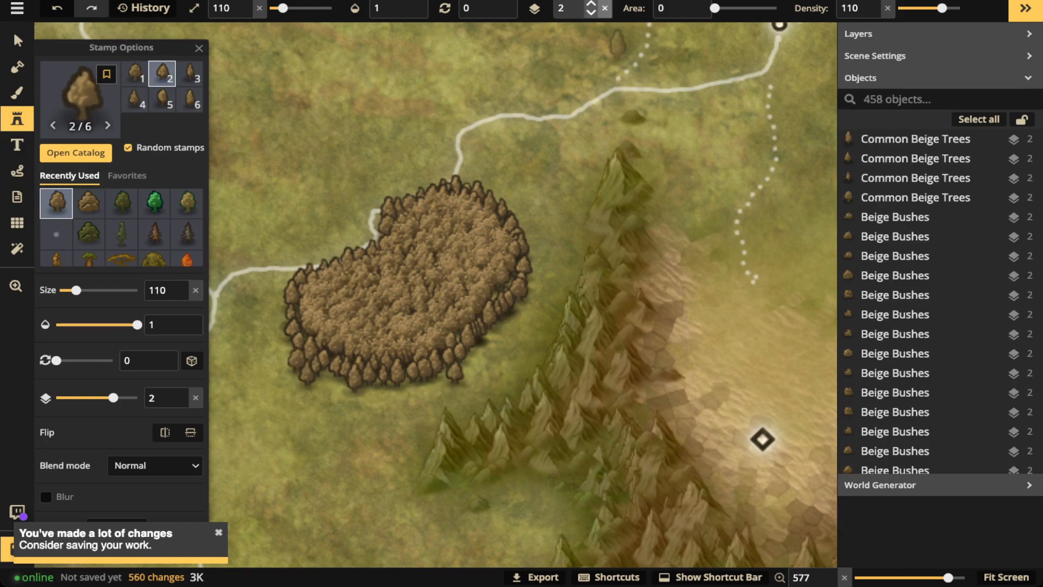
# - Reset the stamp layer to 1 and scatter loose beige trees around the outside of the forest
pyautogui.click(604, 8)
pyautogui.click(526, 211)
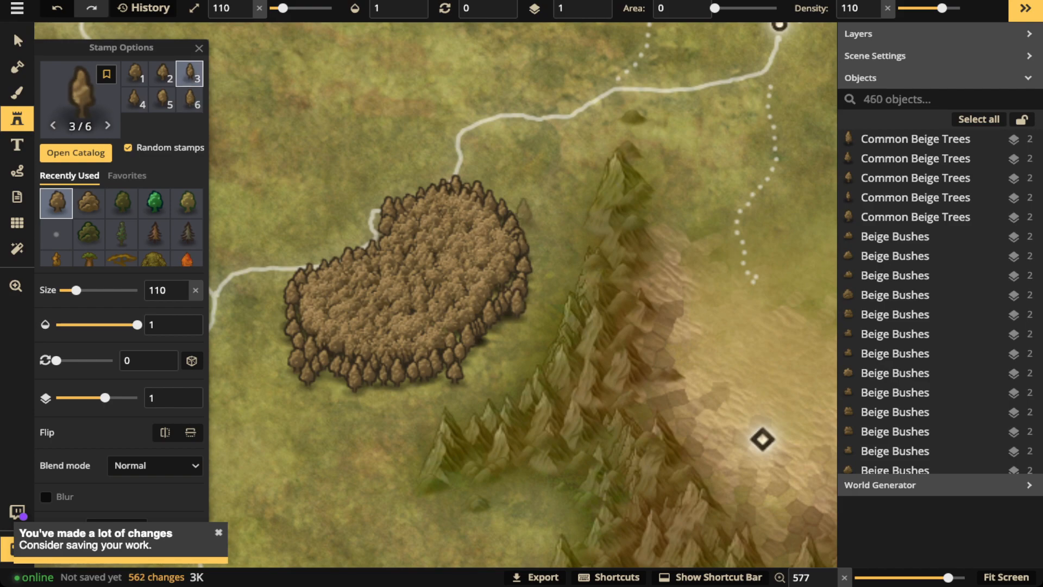
pyautogui.click(400, 173)
pyautogui.click(406, 174)
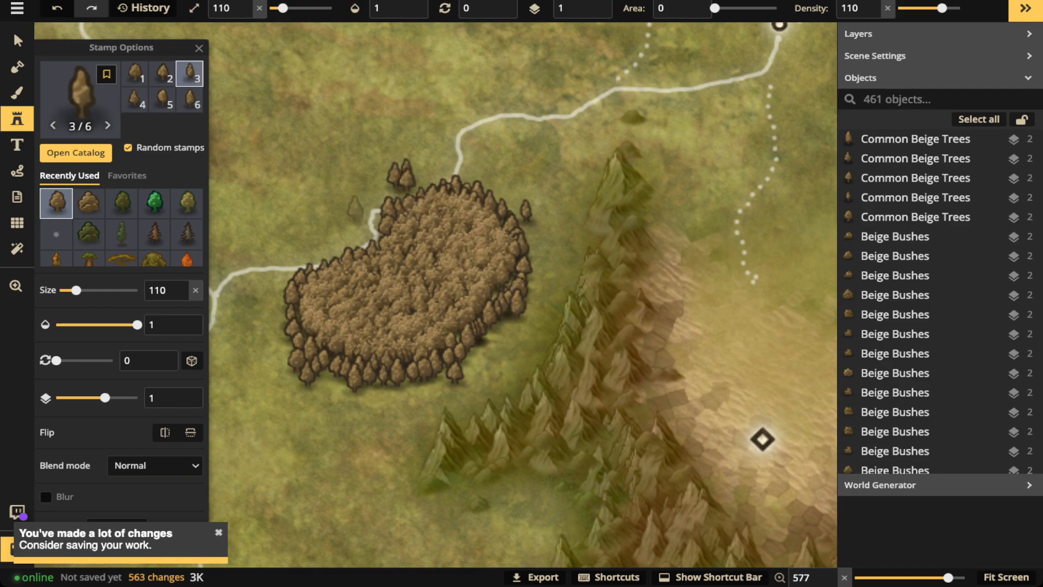
pyautogui.click(347, 223)
pyautogui.click(348, 225)
pyautogui.click(253, 272)
pyautogui.click(260, 284)
pyautogui.click(268, 276)
pyautogui.click(403, 382)
pyautogui.click(342, 253)
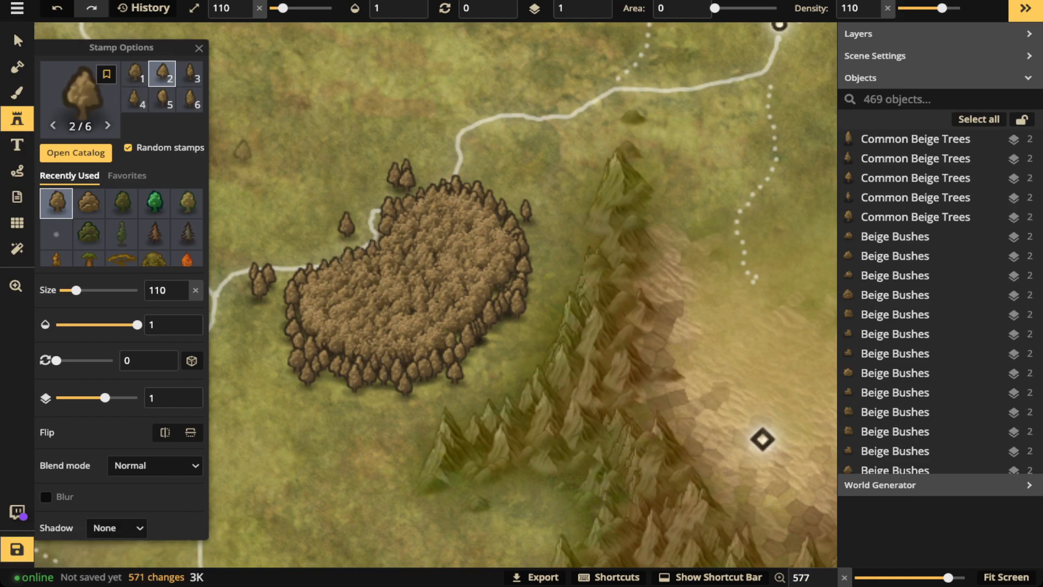
# - Select the entire beige forest, including the loose trees around it
pyautogui.click(18, 40)
pyautogui.click(405, 386)
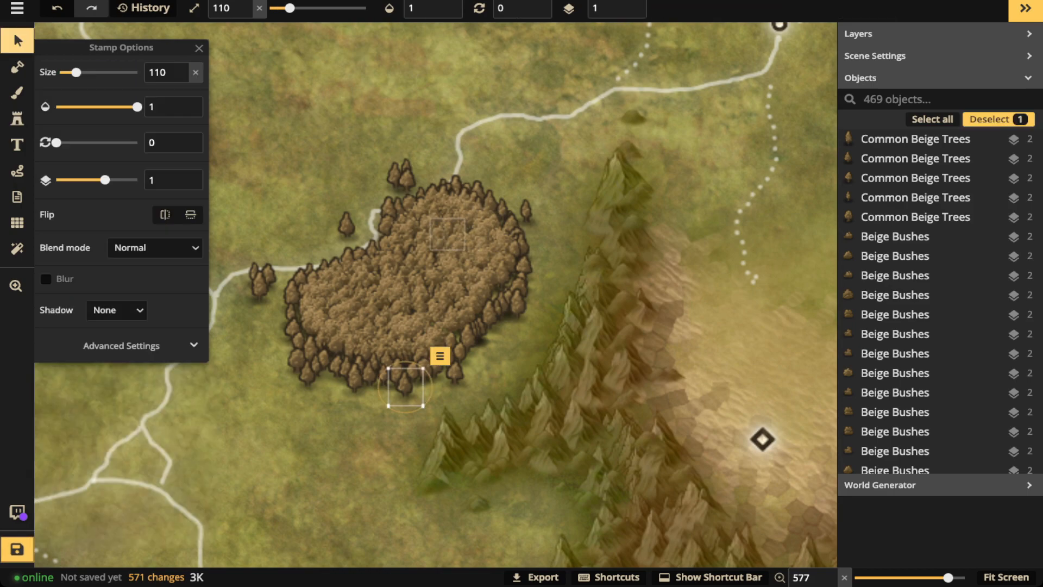
pyautogui.press('Escape')
pyautogui.moveTo(234, 129); pyautogui.dragTo(568, 431)
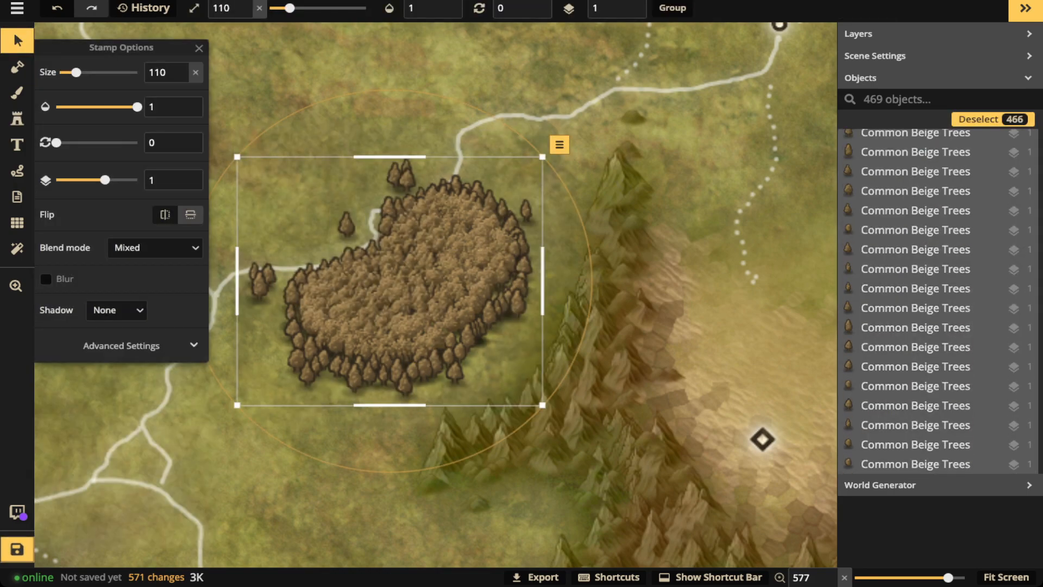
# - Try hue values of 91 and 152 on the selected forest, and reset the hue to 0
pyautogui.click(121, 346)
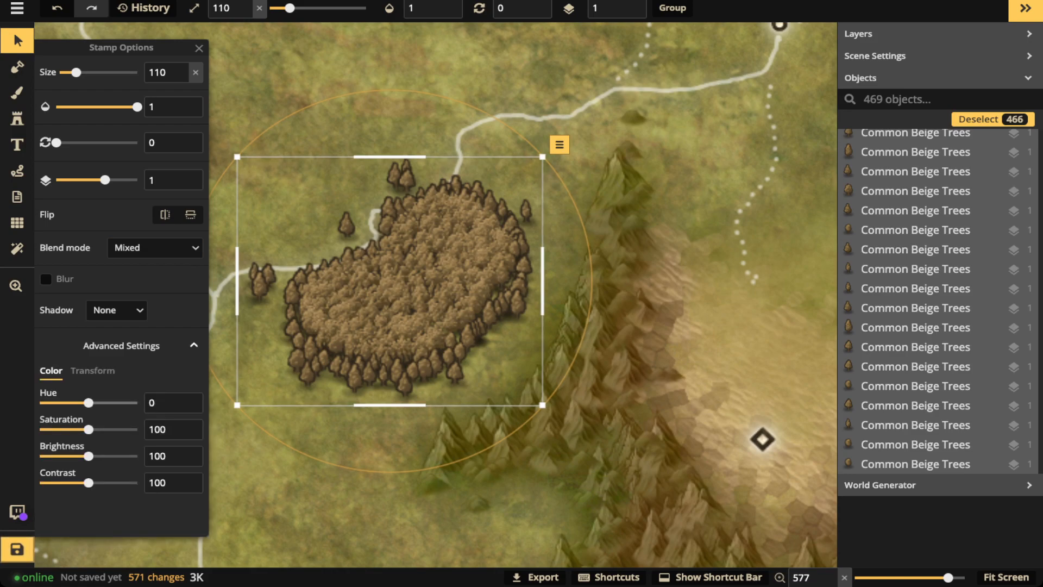
pyautogui.moveTo(89, 402); pyautogui.dragTo(113, 403)
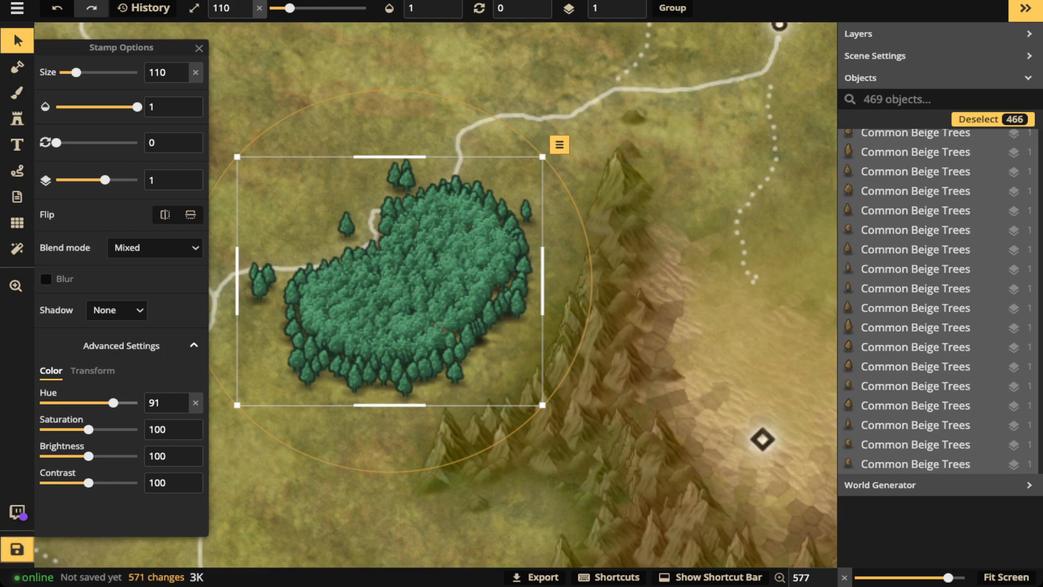
pyautogui.moveTo(113, 403); pyautogui.dragTo(130, 402)
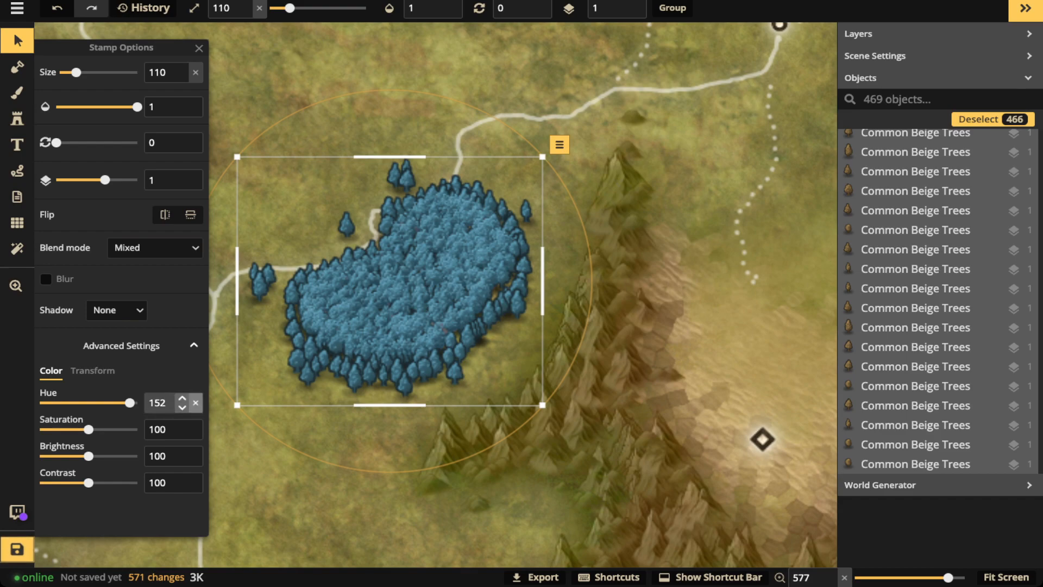
pyautogui.click(196, 402)
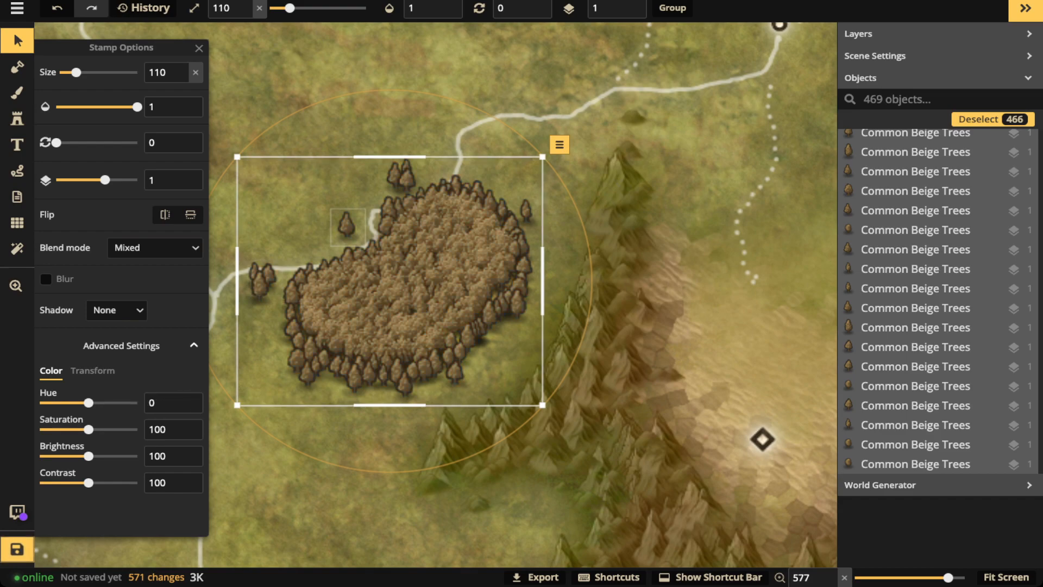
# - Delete the selected beige forest from the map
pyautogui.scroll(-3, 349, 202)
pyautogui.moveTo(349, 203); pyautogui.dragTo(429, 235)
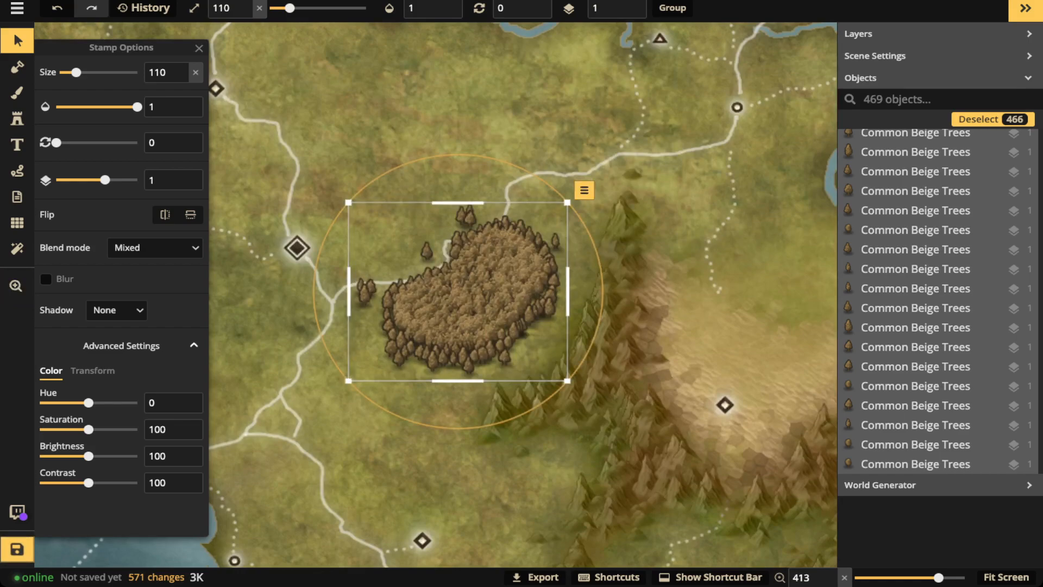
pyautogui.press('Delete')
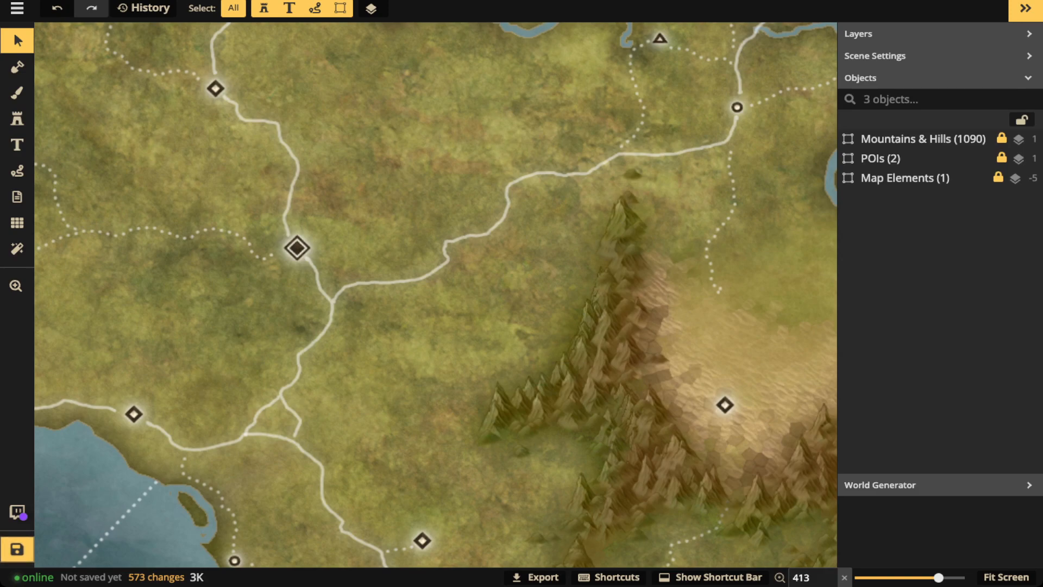
# - Choose the Common Green Trees stamp and set its hue to 28 and its saturation to 141
pyautogui.click(17, 118)
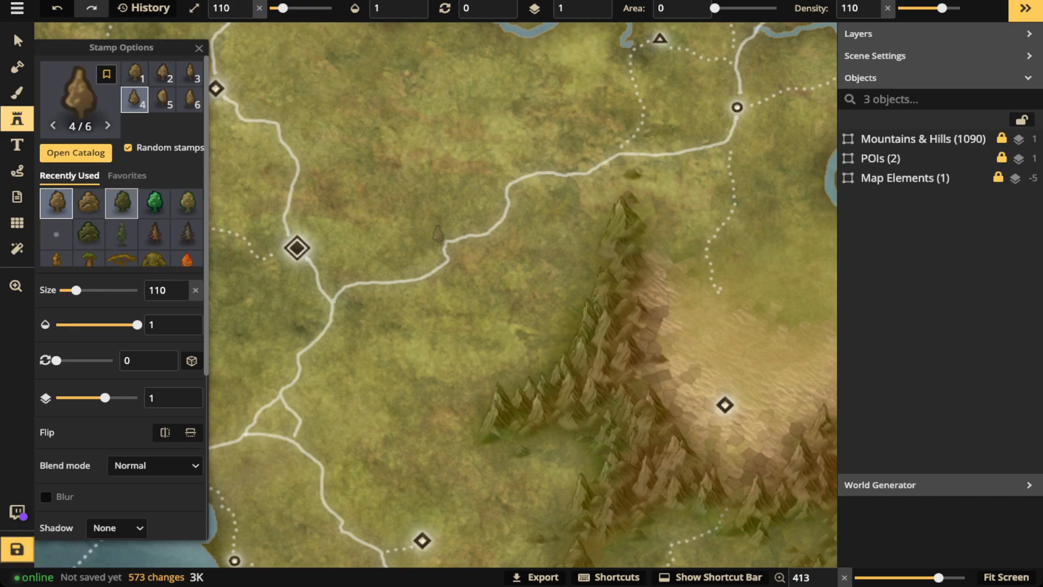
pyautogui.click(121, 202)
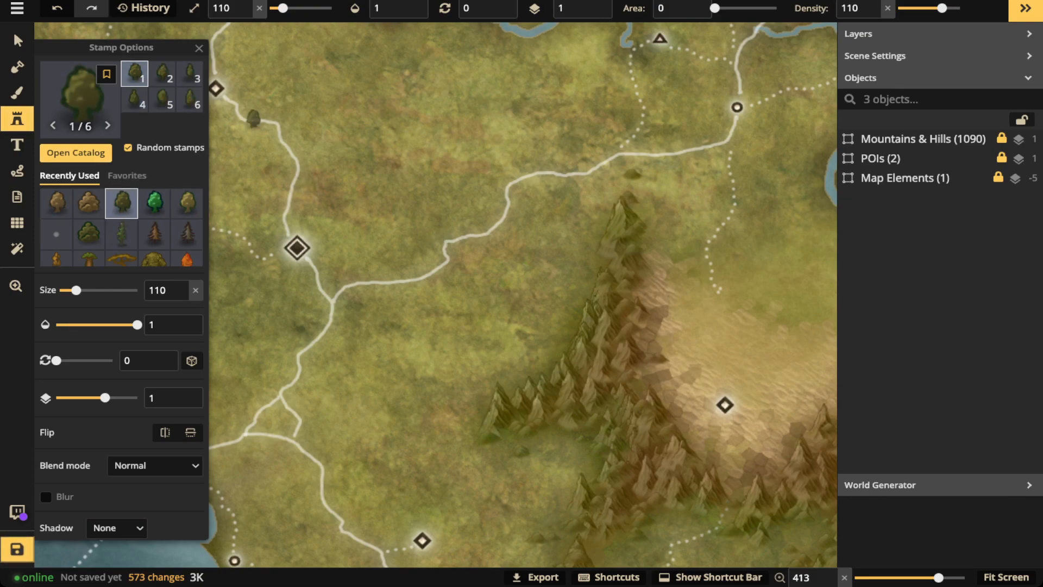
pyautogui.scroll(-2, 176, 163)
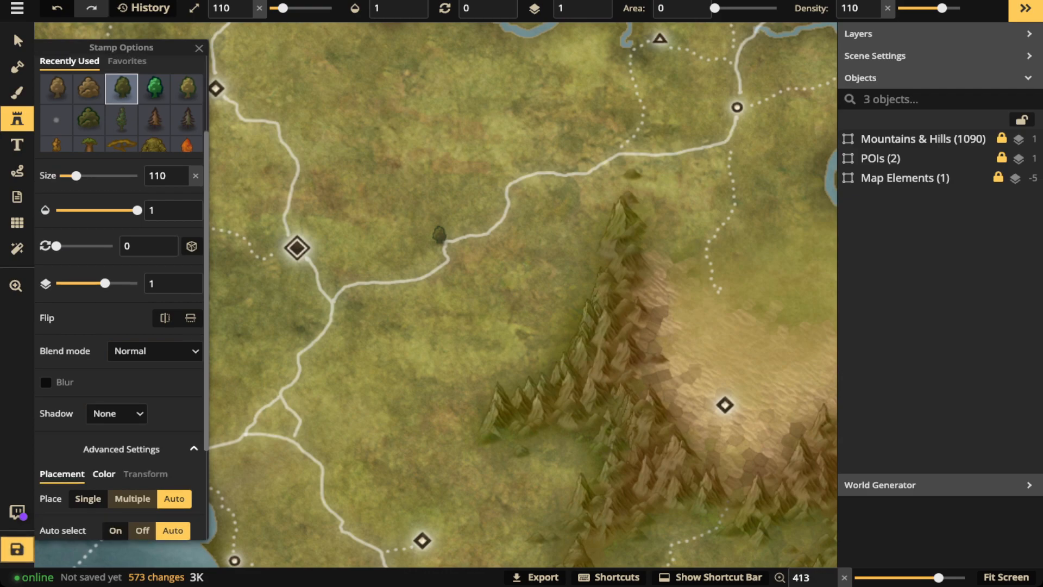
pyautogui.click(103, 473)
pyautogui.scroll(-2, 104, 474)
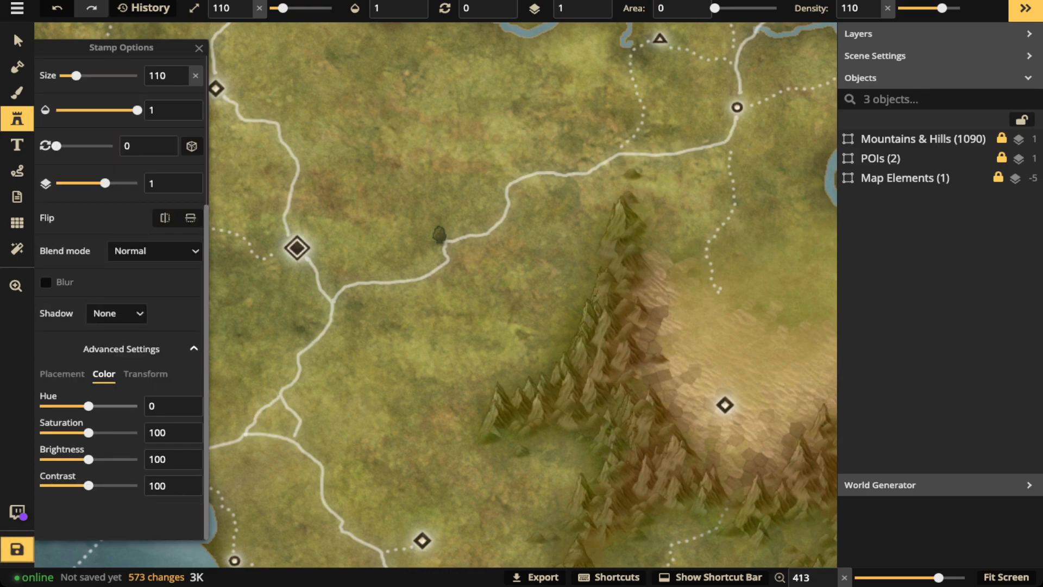
pyautogui.moveTo(88, 433); pyautogui.dragTo(96, 406)
pyautogui.scroll(1, 502, 288)
pyautogui.scroll(5, 505, 285)
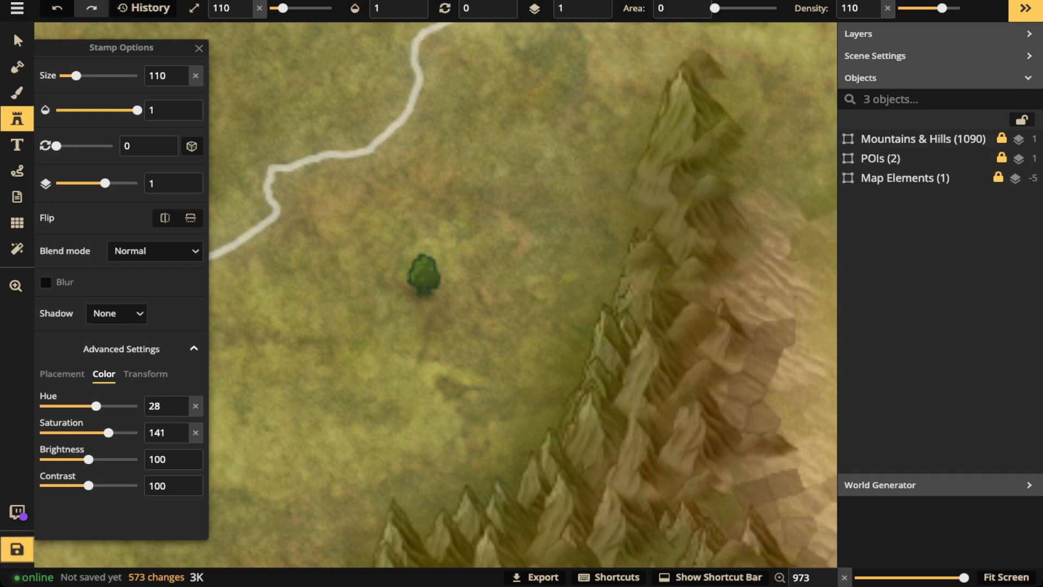
pyautogui.scroll(-3, 579, 220)
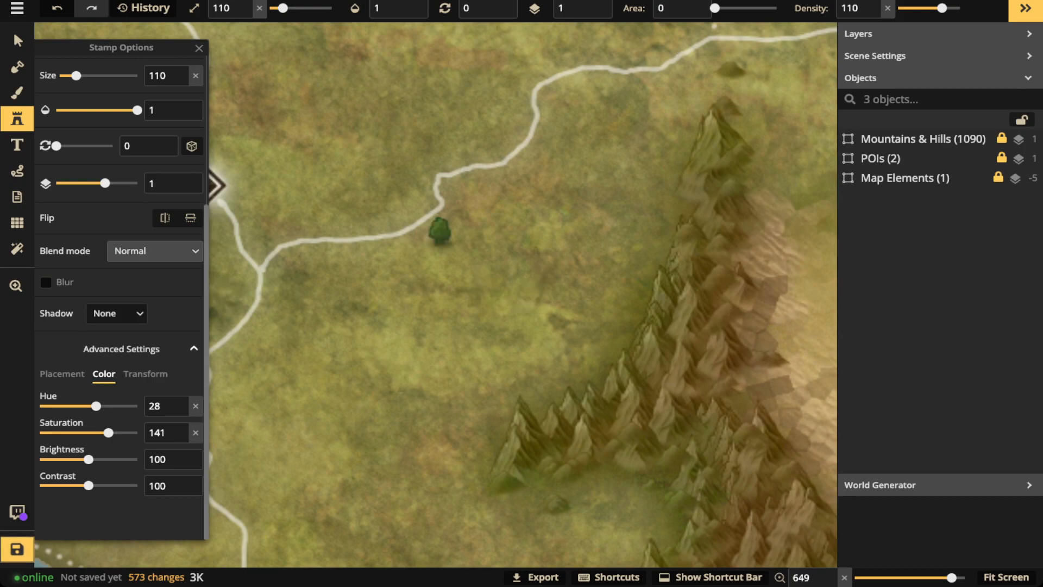
# - Set the green tree stamp's blend mode to Lighten and reset its size to 100
pyautogui.click(154, 250)
pyautogui.click(116, 382)
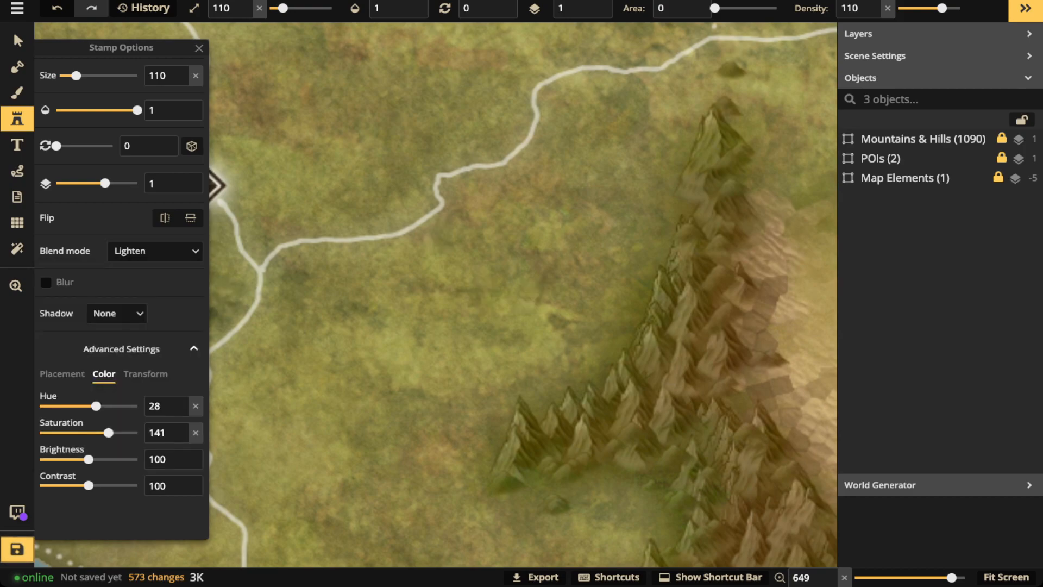
pyautogui.moveTo(603, 272); pyautogui.dragTo(443, 311)
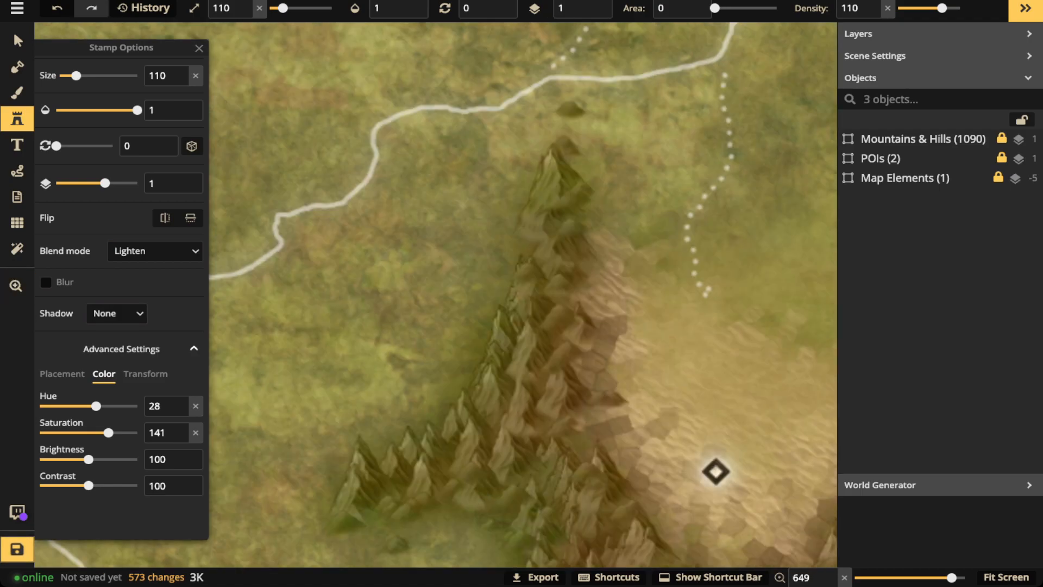
pyautogui.moveTo(522, 370); pyautogui.dragTo(522, 227)
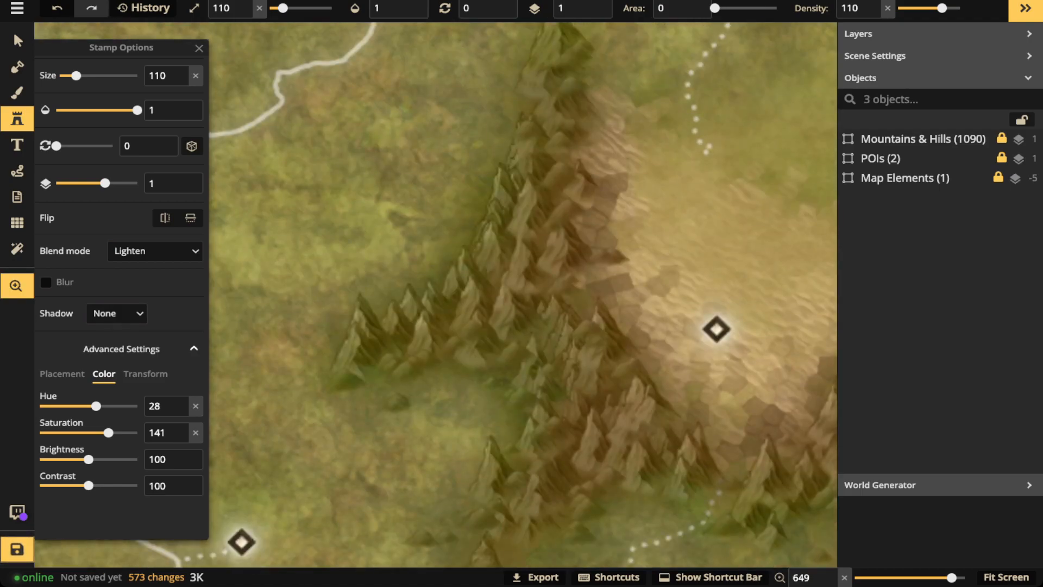
pyautogui.click(195, 76)
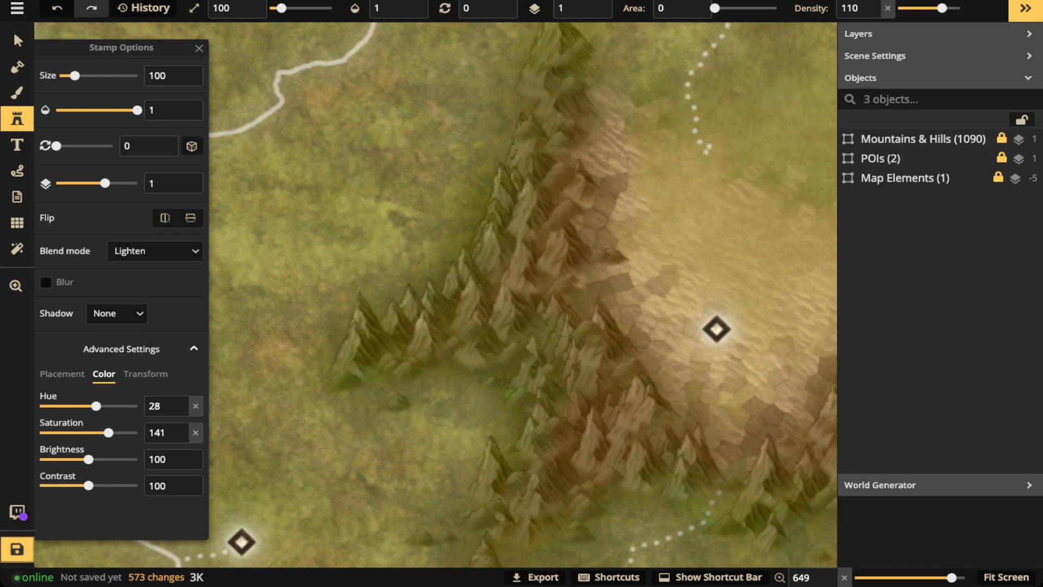
# - Set the stamp area to 8 and stamp Common Green Trees across the grassy hollow at the foot of the mountains
pyautogui.moveTo(715, 8); pyautogui.dragTo(720, 8)
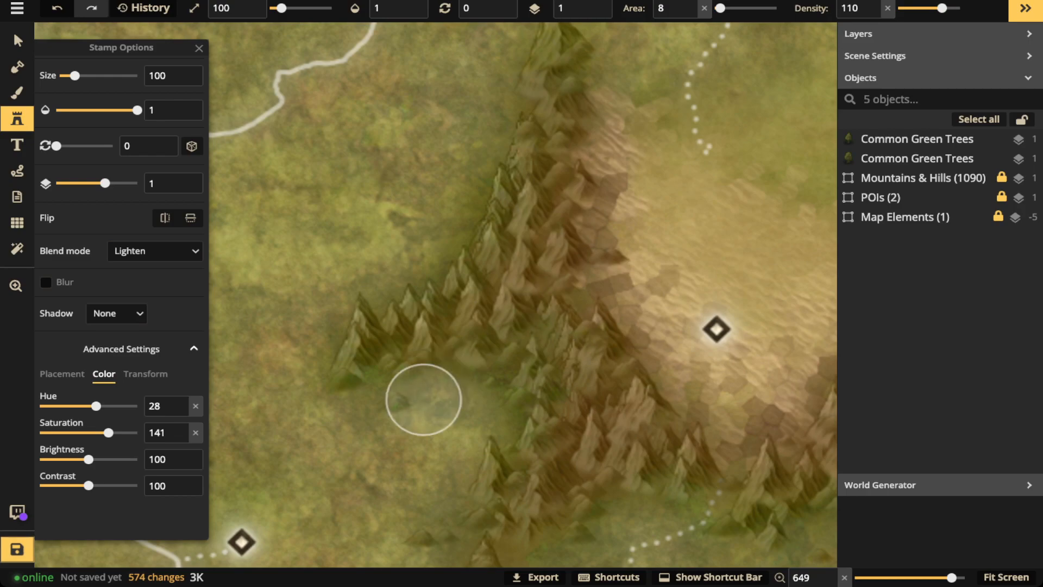
pyautogui.moveTo(424, 400)
pyautogui.mouseDown()
pyautogui.moveTo(465, 398)
pyautogui.moveTo(468, 418)
pyautogui.moveTo(467, 406)
pyautogui.moveTo(435, 447)
pyautogui.moveTo(377, 451)
pyautogui.moveTo(435, 492)
pyautogui.moveTo(480, 395)
pyautogui.moveTo(439, 240)
pyautogui.mouseUp()
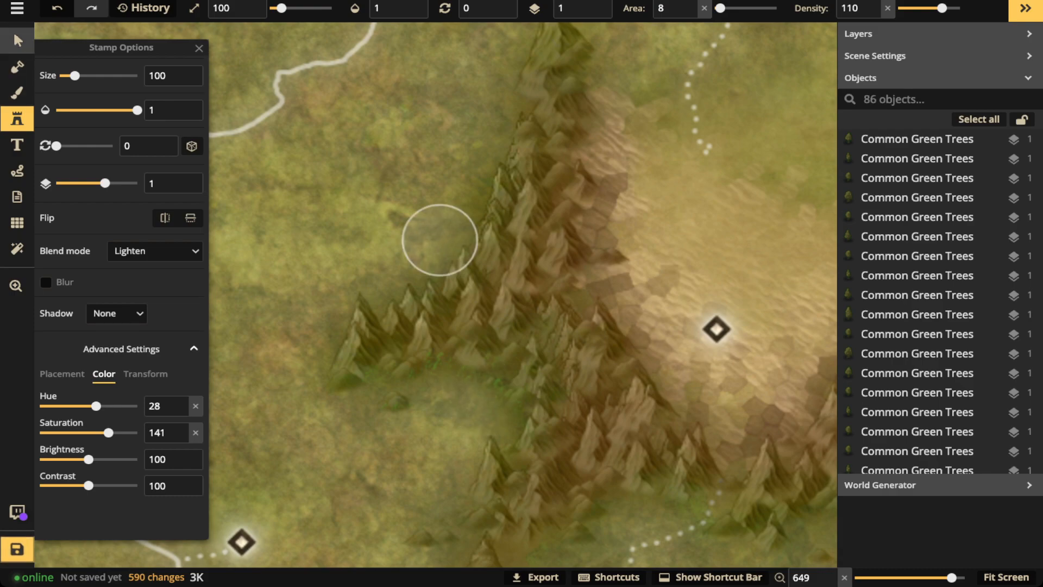
# - Select the stamped green trees in the hollow and set their brightness to 146
pyautogui.press('v')
pyautogui.moveTo(261, 219); pyautogui.dragTo(593, 460)
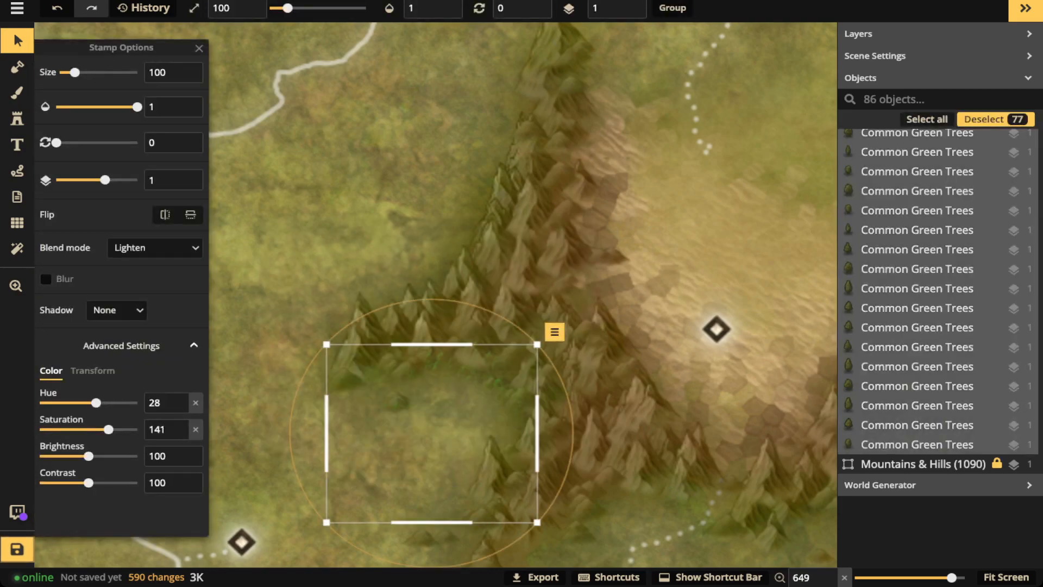
pyautogui.moveTo(88, 456); pyautogui.dragTo(111, 455)
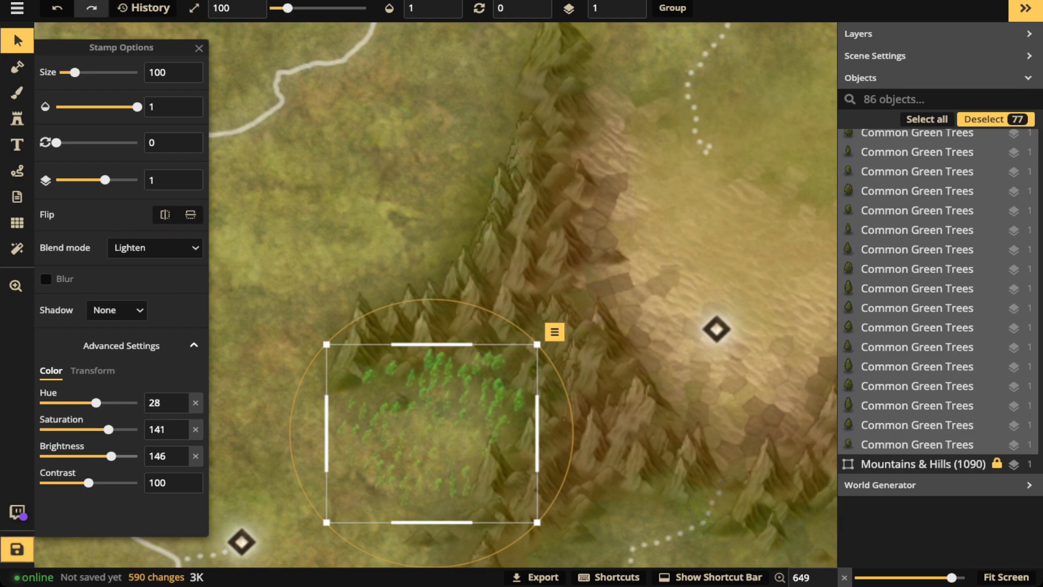
pyautogui.press('Escape')
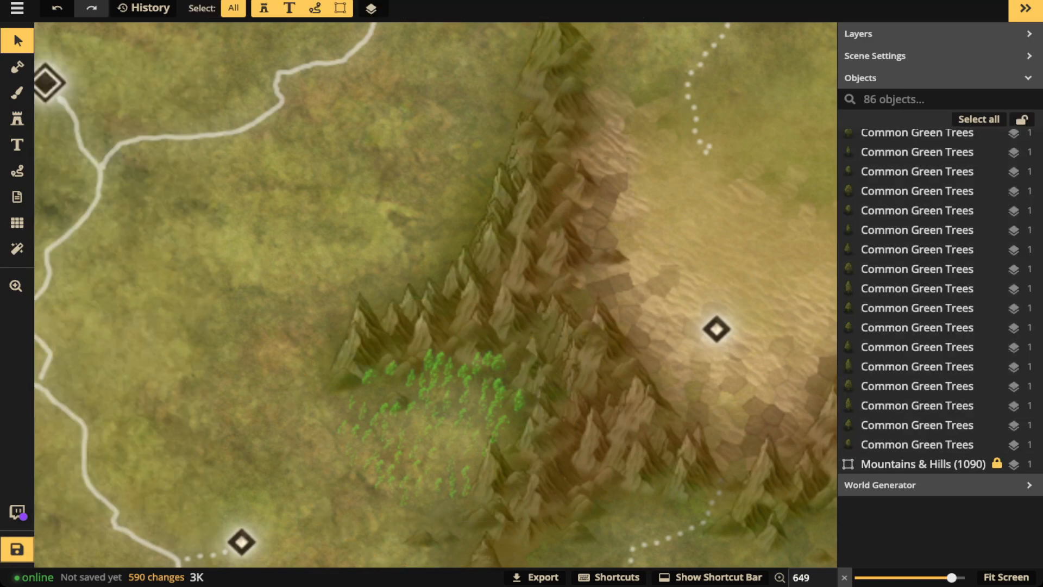
# - Stamp groups of the brightened green trees along the mountains' southern foot, west of the dotted trail
pyautogui.click(17, 118)
pyautogui.press('space')
pyautogui.moveTo(331, 335); pyautogui.dragTo(275, 217)
pyautogui.click(566, 395)
pyautogui.moveTo(504, 432); pyautogui.dragTo(490, 438)
pyautogui.click(630, 353)
pyautogui.press('space')
pyautogui.moveTo(663, 357); pyautogui.dragTo(422, 260)
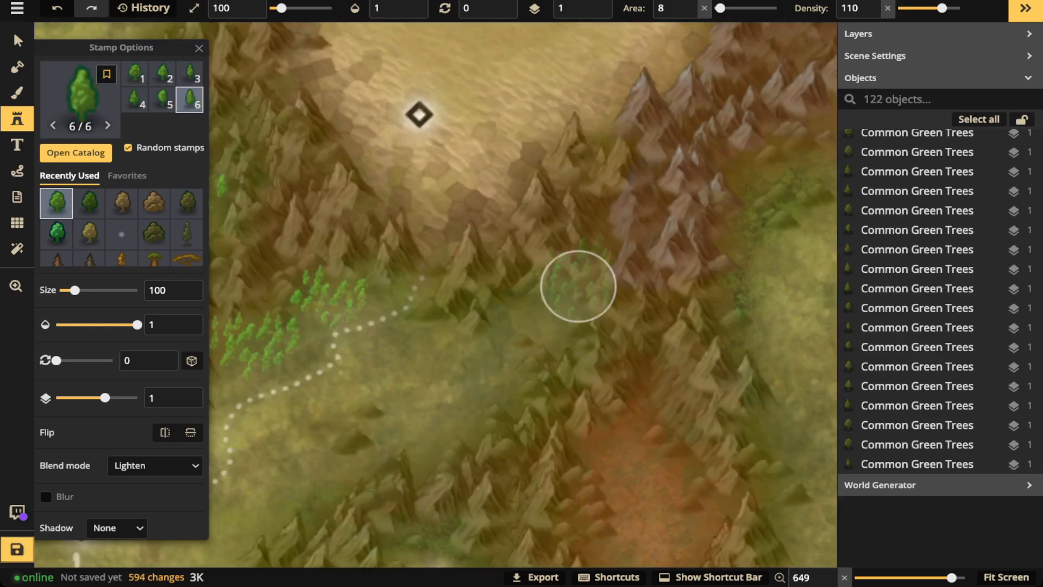
# - Stamp more brightened green trees across the valley east of the dotted trail and among the peaks northwest of it
pyautogui.click(536, 316)
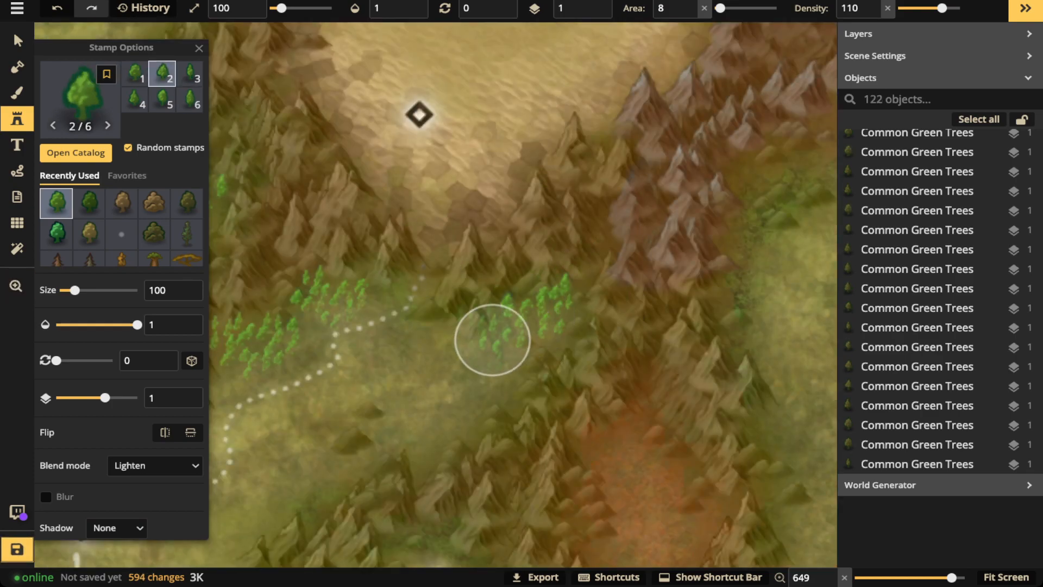
pyautogui.click(438, 340)
pyautogui.click(451, 347)
pyautogui.click(479, 369)
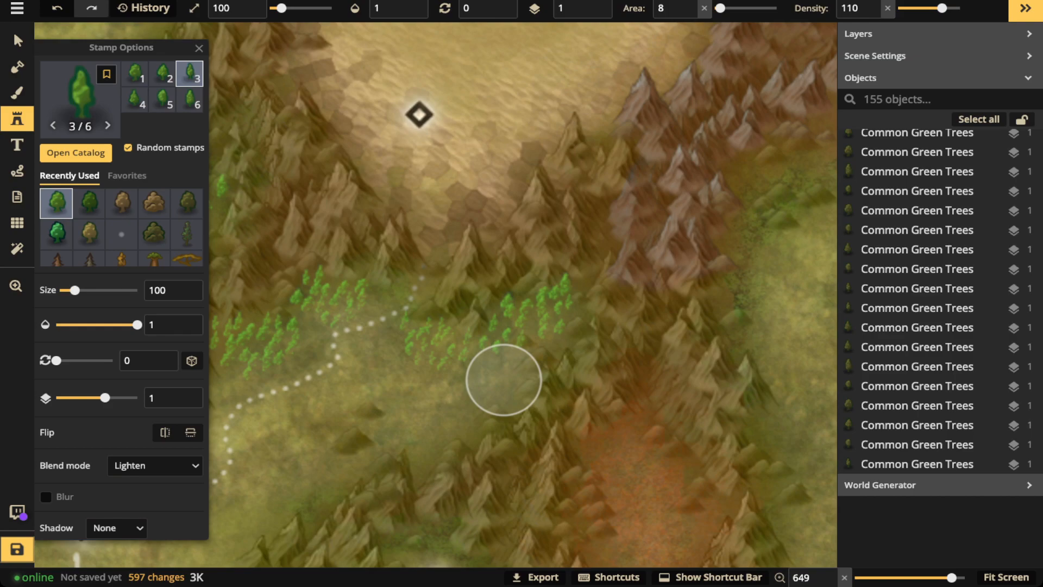
pyautogui.click(492, 381)
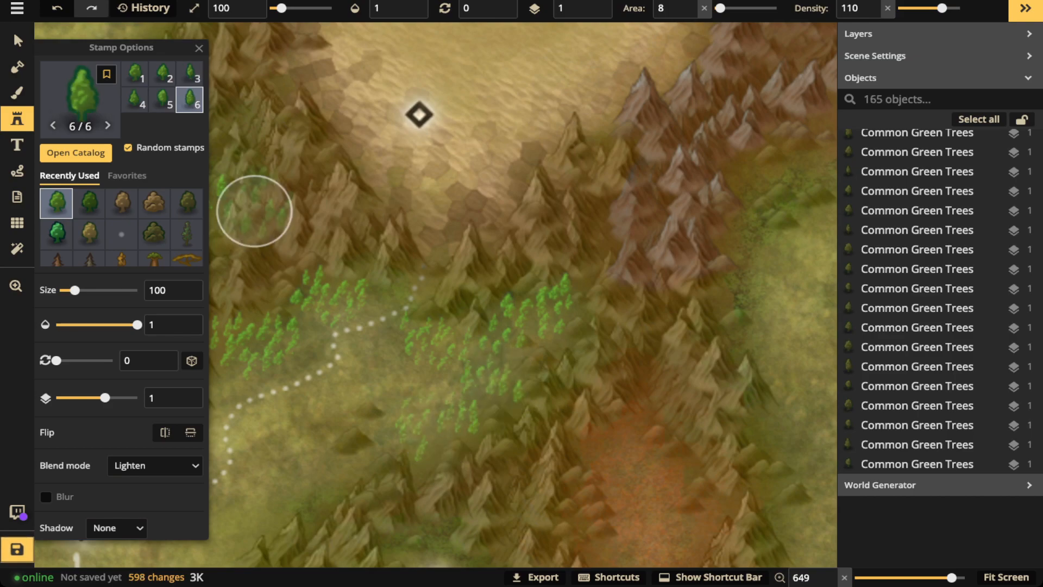
pyautogui.click(251, 203)
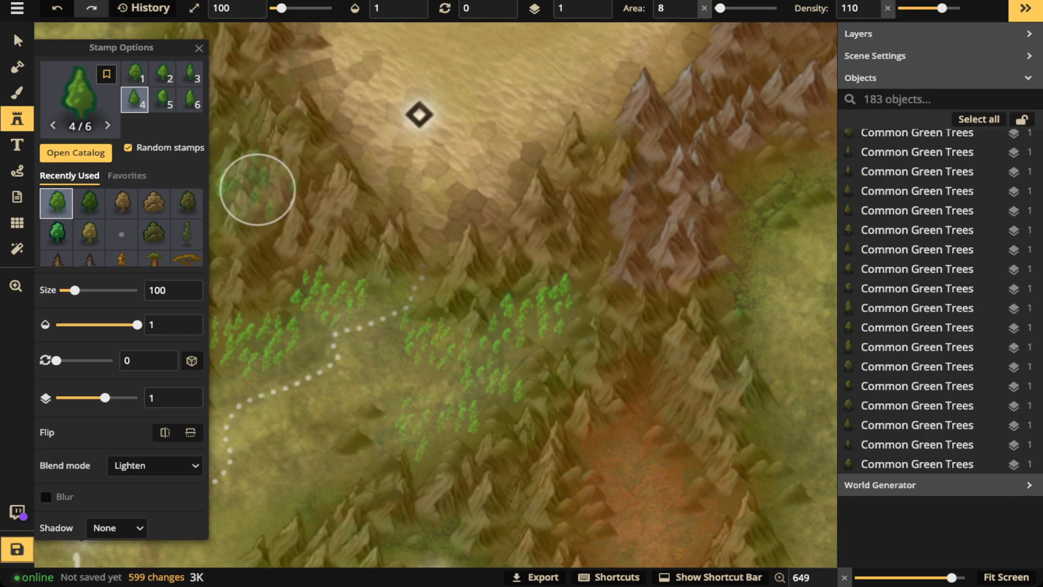
# - Select all the stamped green tree groups around the mountains' southern foot together, from the western hollow to the valley east of the dotted trail
pyautogui.scroll(-3, 256, 187)
pyautogui.moveTo(544, 255); pyautogui.dragTo(536, 382)
pyautogui.moveTo(361, 266); pyautogui.dragTo(380, 221)
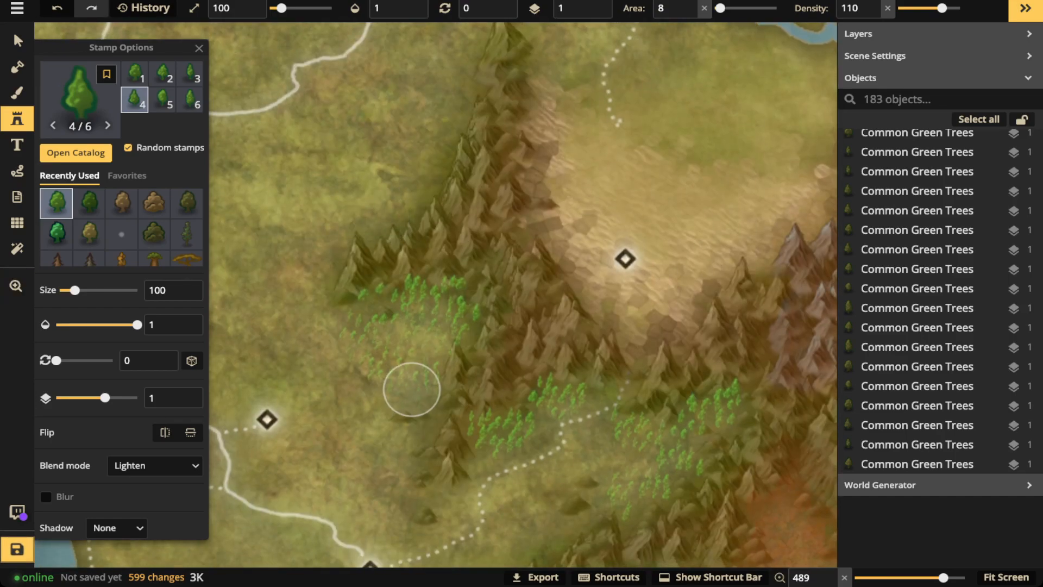
pyautogui.scroll(2, 410, 402)
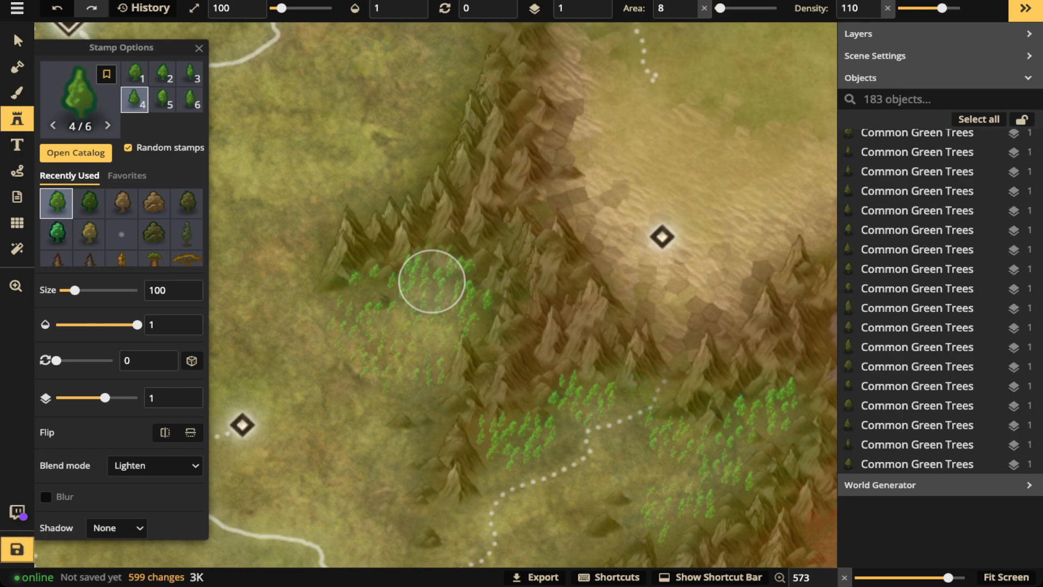
pyautogui.scroll(-2, 432, 281)
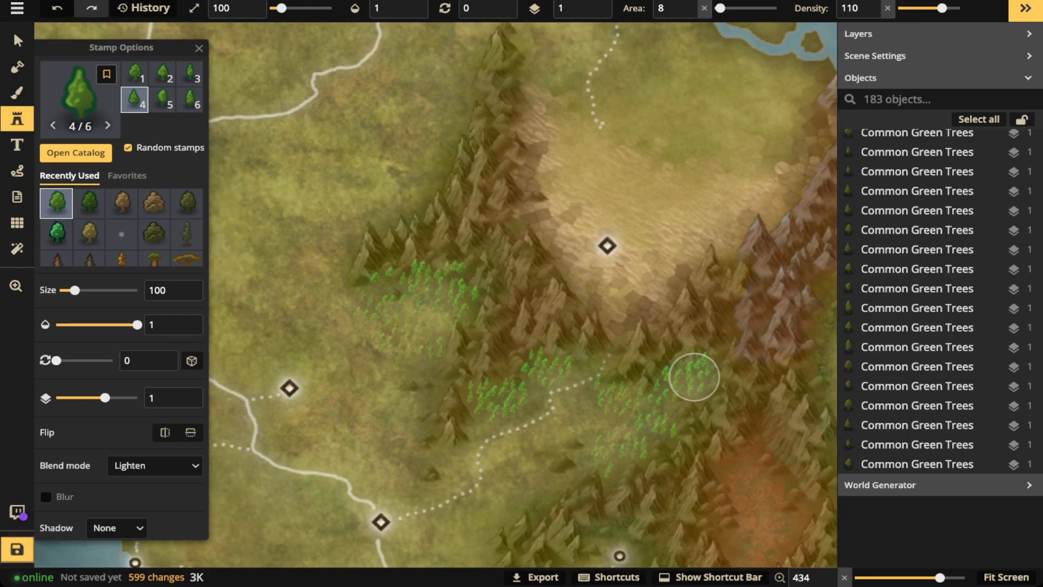
pyautogui.click(17, 41)
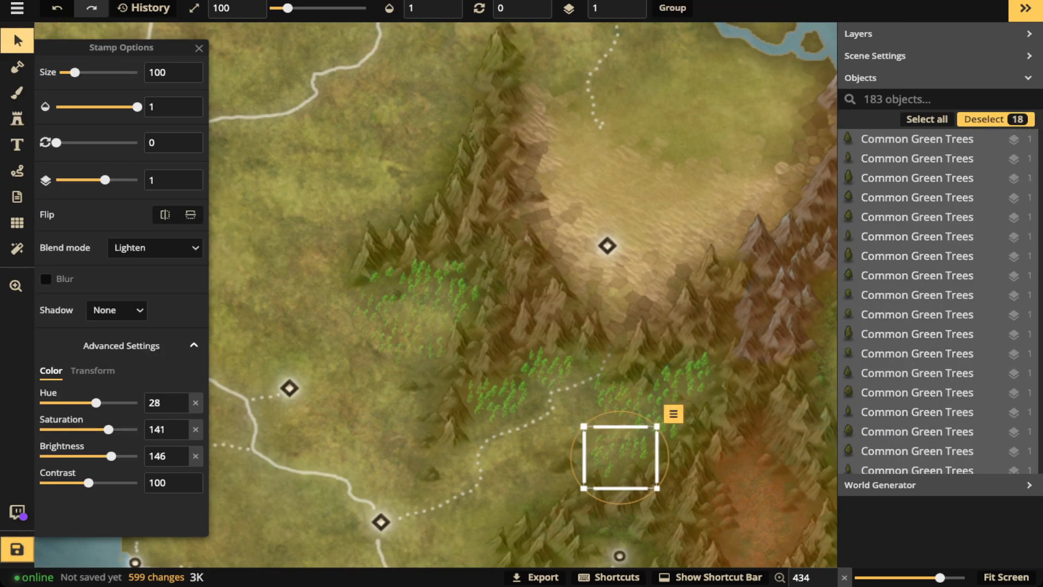
pyautogui.moveTo(265, 173); pyautogui.dragTo(727, 455)
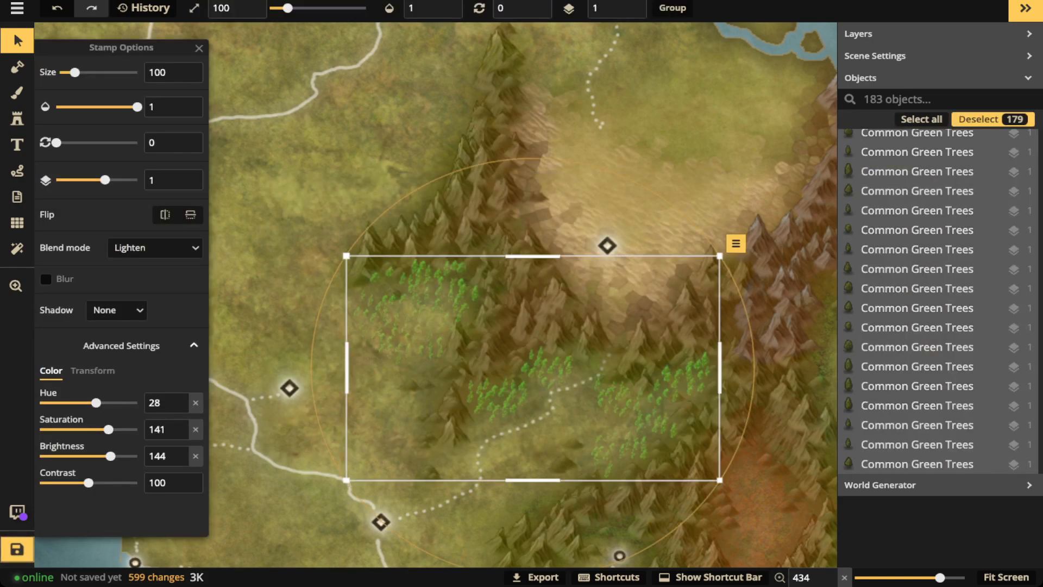
# - Compare the Color burn, Multiply, Darken, Hard light and Normal blend modes on the selected green trees
pyautogui.click(155, 247)
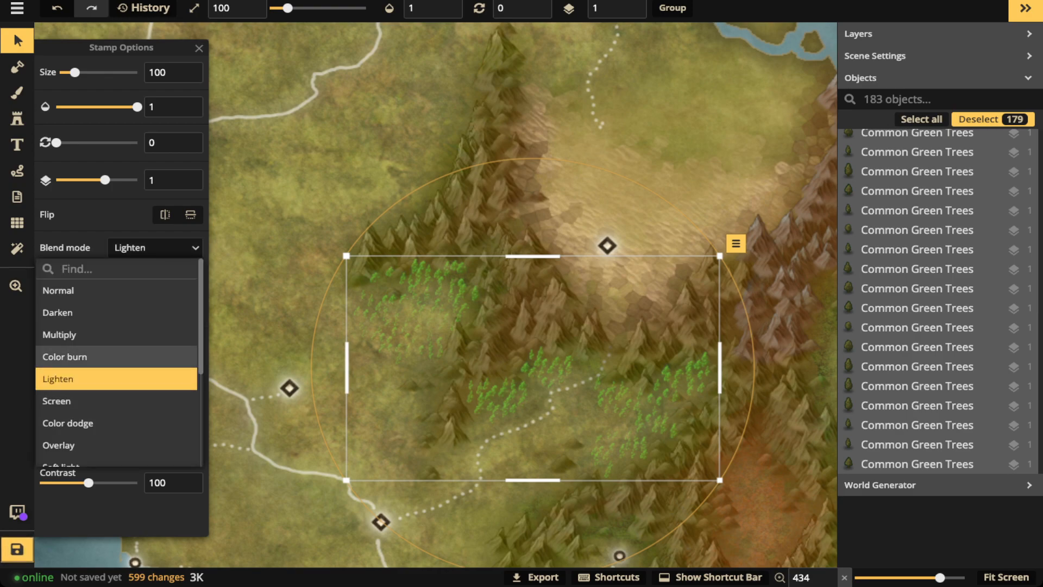
pyautogui.click(64, 356)
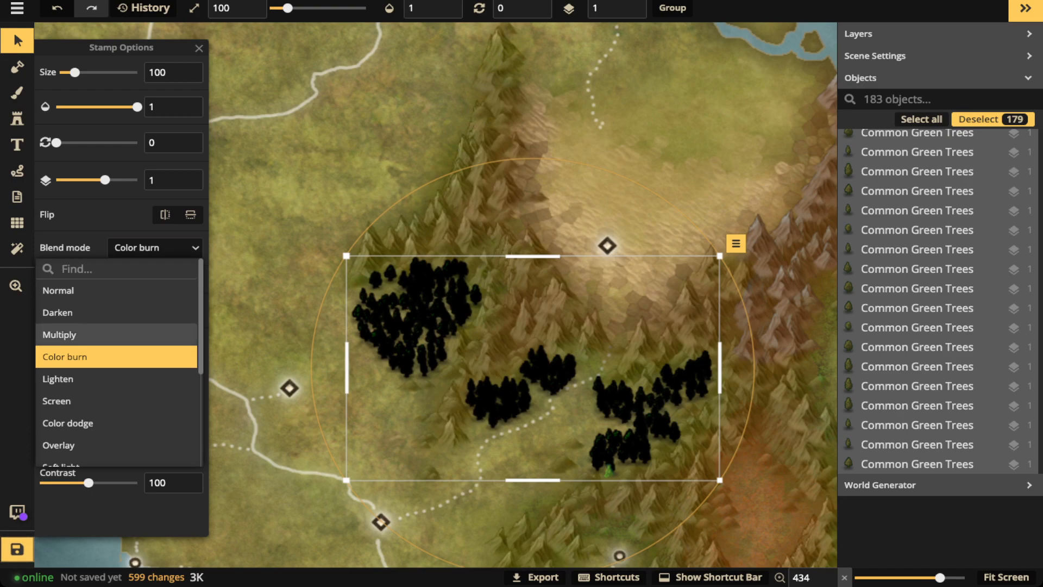
pyautogui.click(82, 335)
pyautogui.click(82, 312)
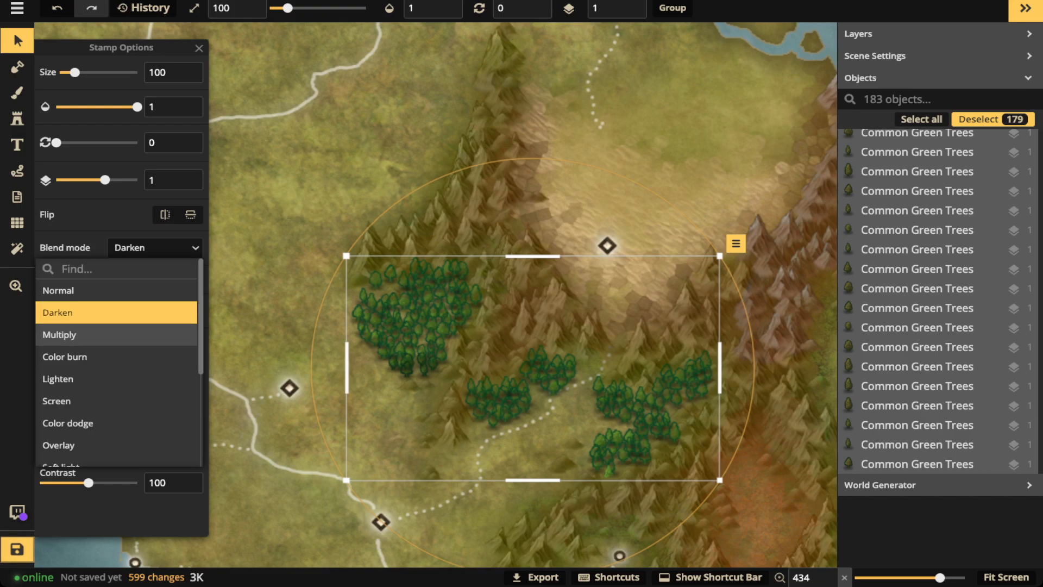
pyautogui.scroll(-2, 82, 353)
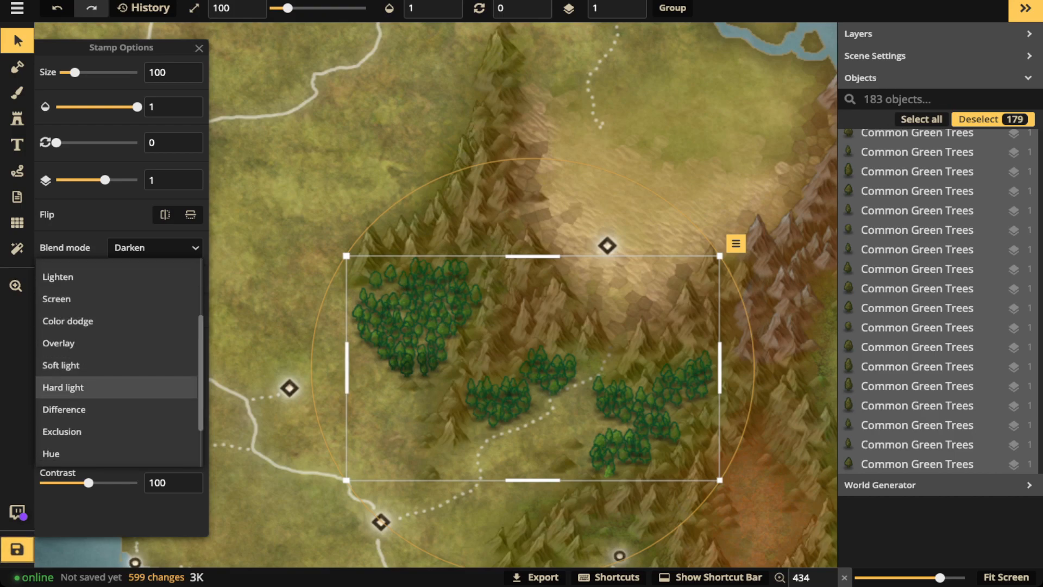
pyautogui.click(81, 386)
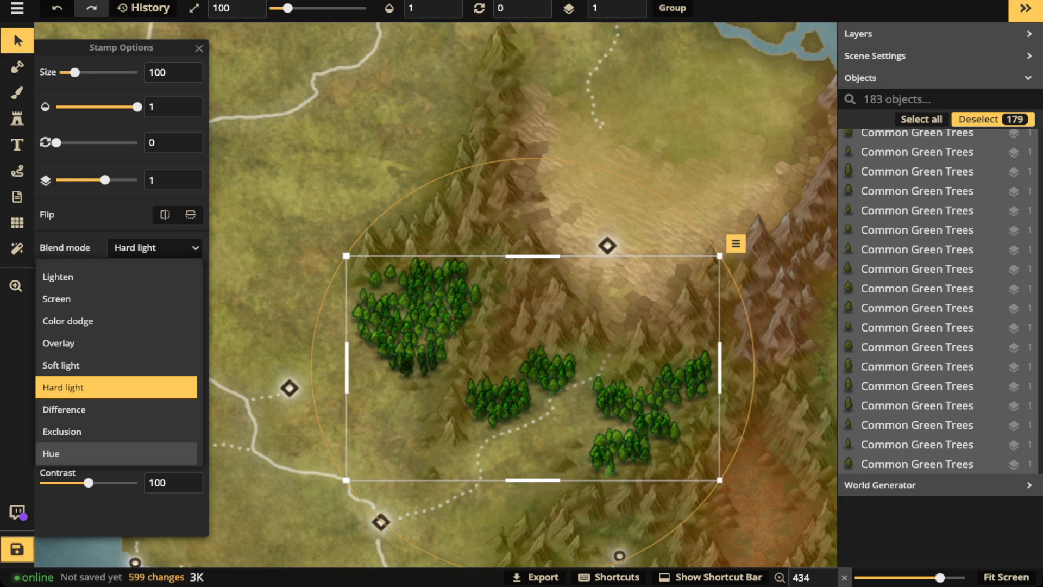
pyautogui.scroll(4, 116, 361)
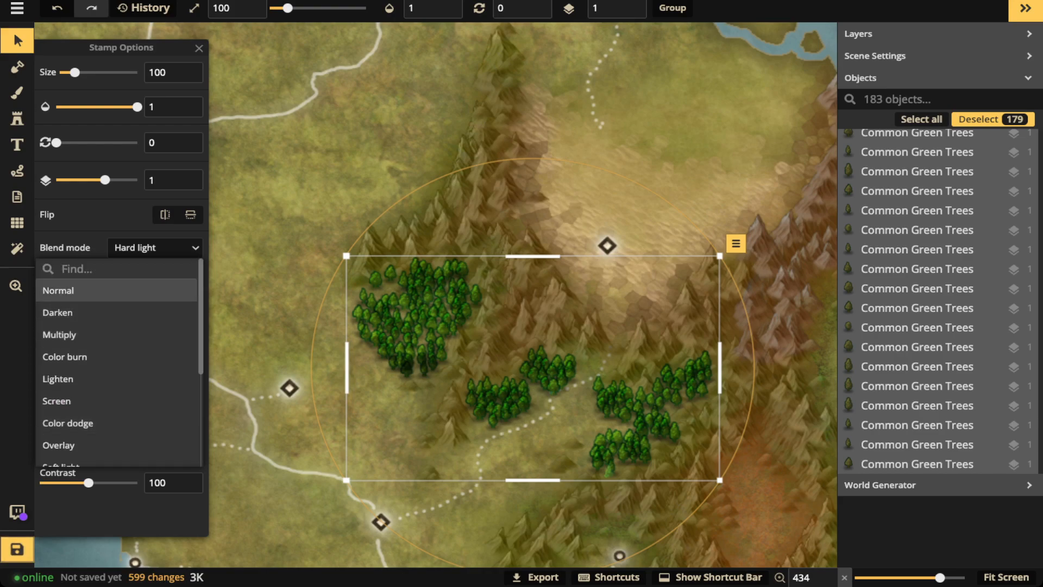
pyautogui.click(116, 291)
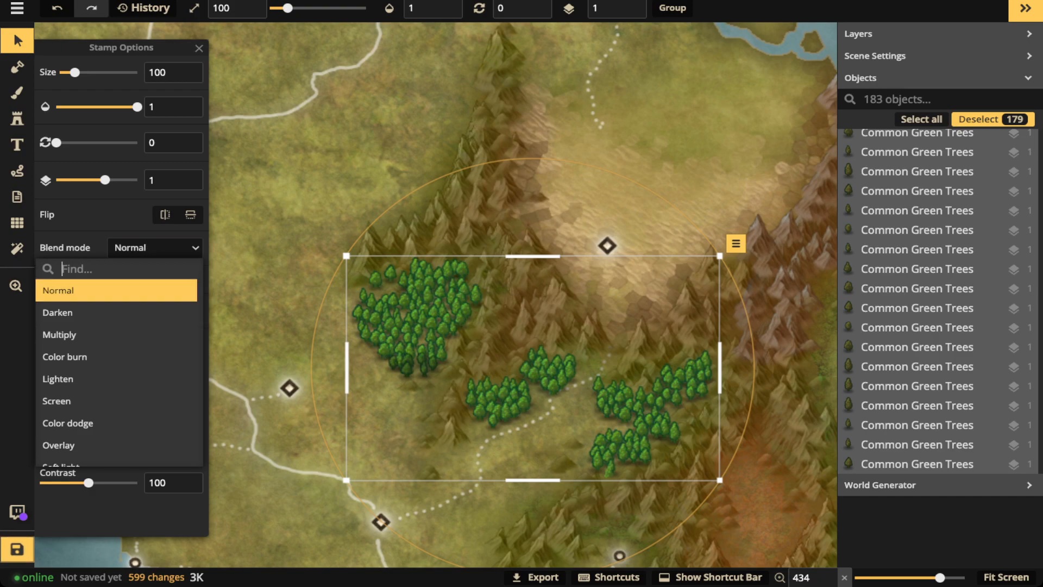
# - Delete the selected green trees from the mountain valley
pyautogui.click(17, 40)
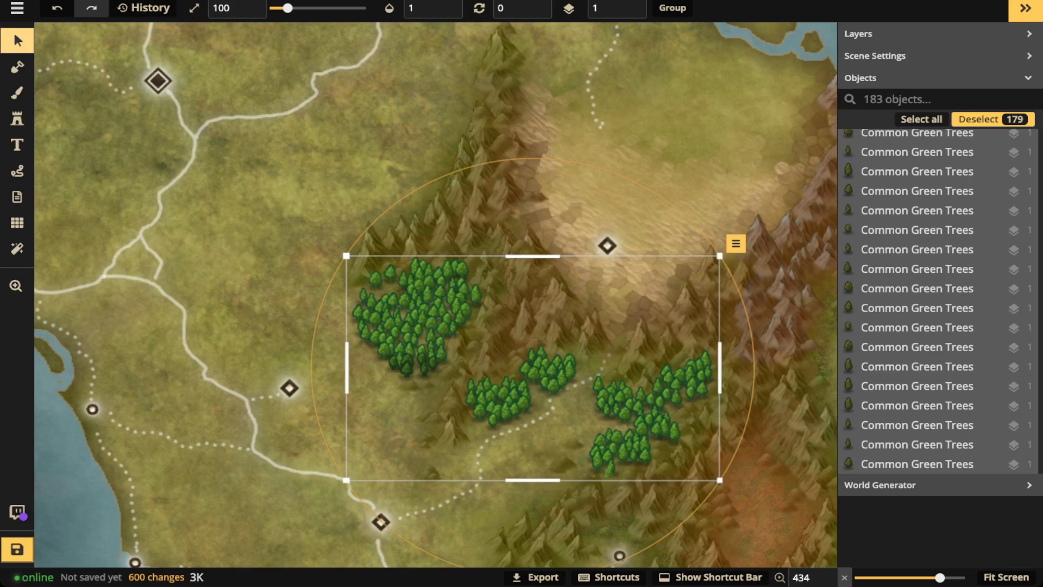
pyautogui.press('Delete')
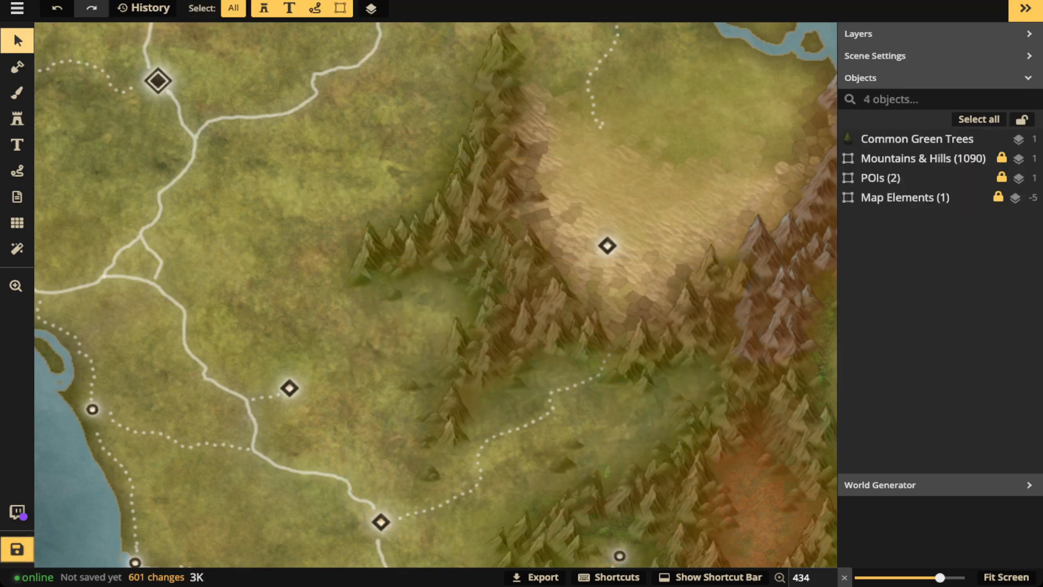
# - Reset the stamp area to 0 and density to 100, and outline a large forest with Common Beige Trees south of the northern bay
pyautogui.moveTo(377, 141); pyautogui.dragTo(492, 446)
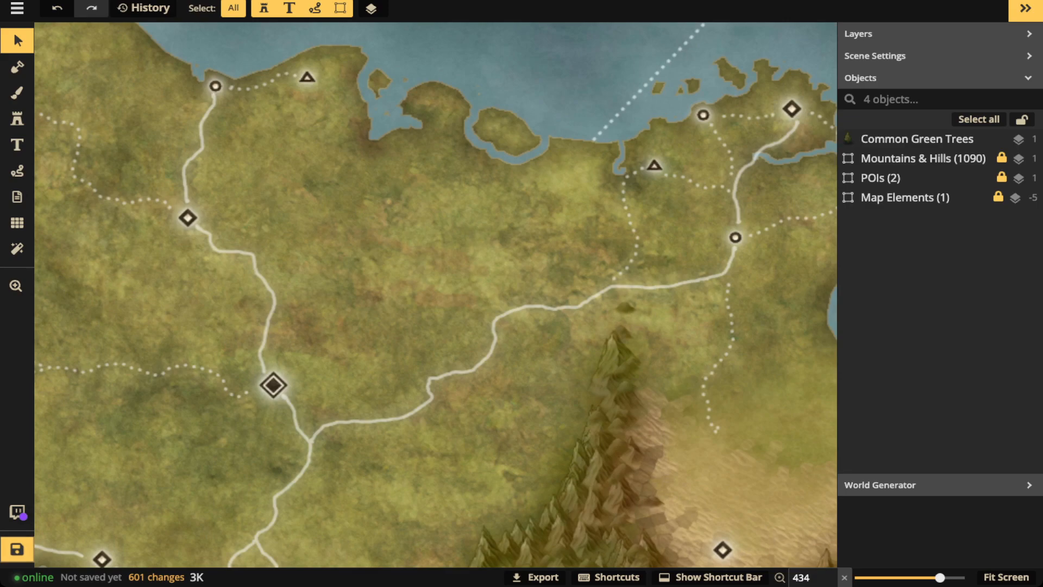
pyautogui.scroll(7, 336, 220)
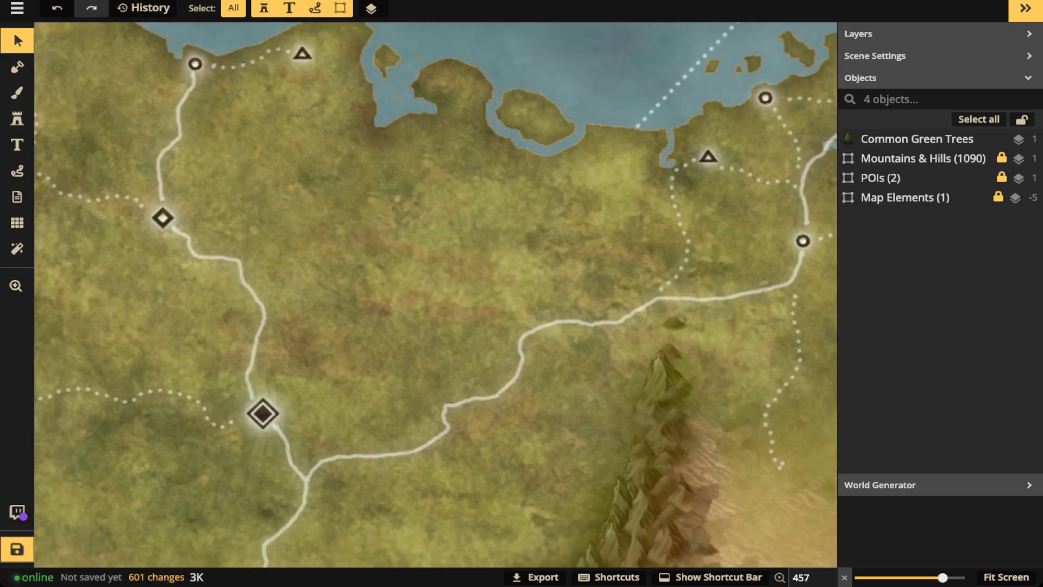
pyautogui.moveTo(337, 219); pyautogui.dragTo(246, 289)
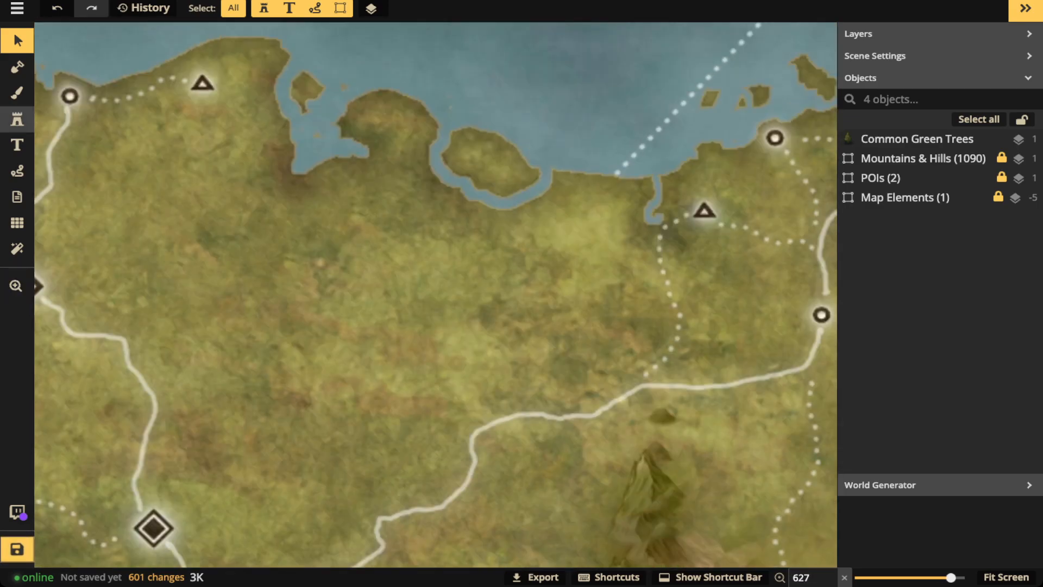
pyautogui.click(17, 119)
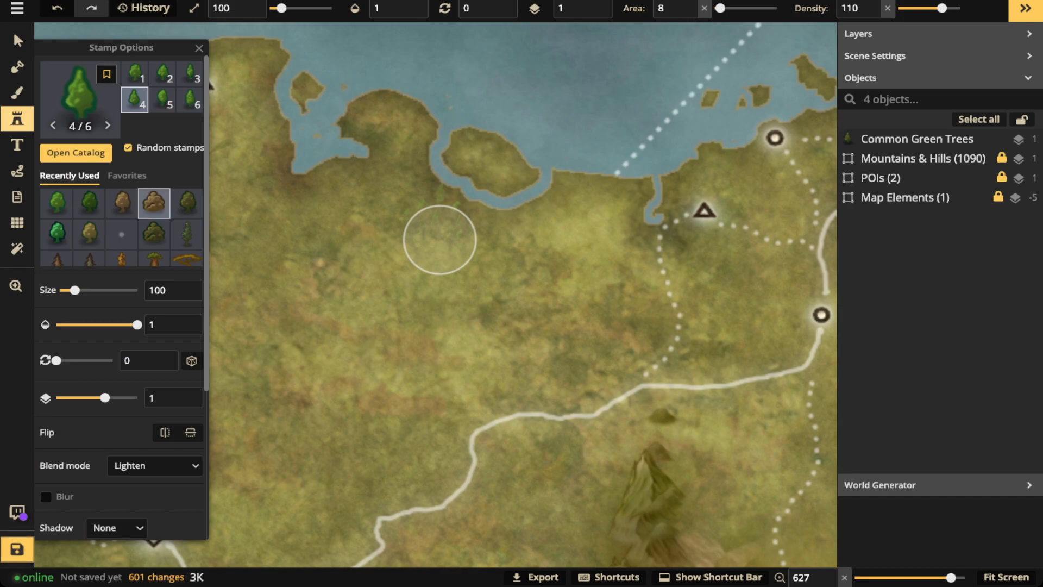
pyautogui.click(121, 203)
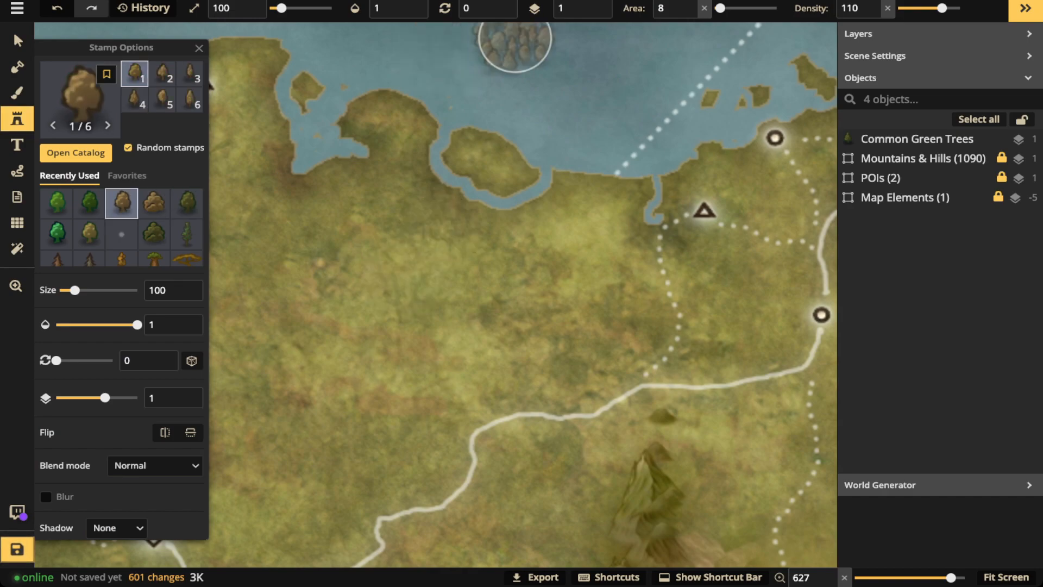
pyautogui.click(704, 9)
pyautogui.click(888, 9)
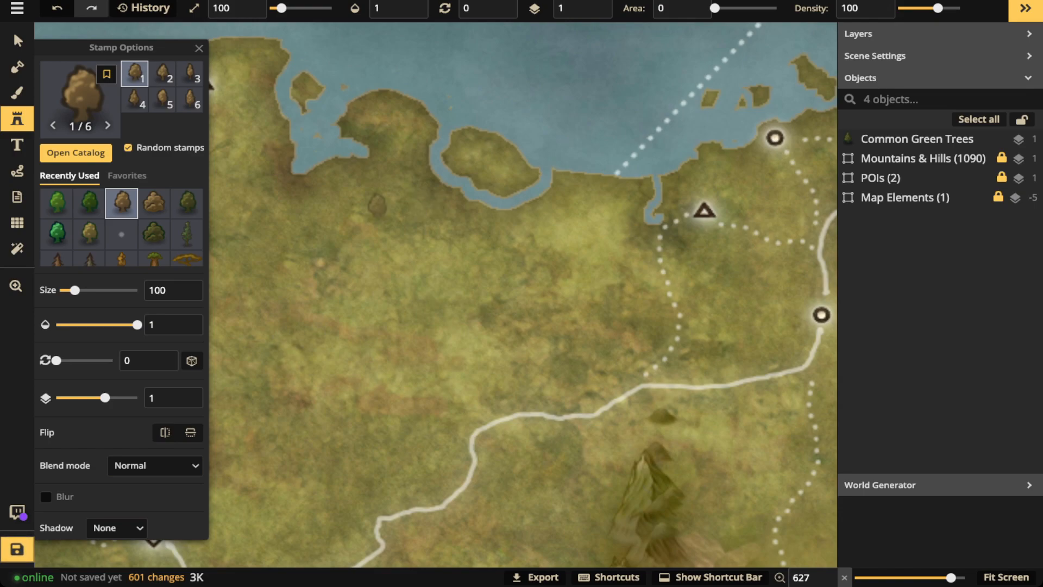
pyautogui.click(350, 163)
pyautogui.click(337, 167)
pyautogui.moveTo(323, 170)
pyautogui.mouseDown()
pyautogui.moveTo(267, 312)
pyautogui.moveTo(296, 361)
pyautogui.moveTo(392, 354)
pyautogui.moveTo(457, 368)
pyautogui.moveTo(499, 350)
pyautogui.moveTo(523, 306)
pyautogui.moveTo(577, 279)
pyautogui.moveTo(602, 214)
pyautogui.moveTo(594, 198)
pyautogui.moveTo(561, 190)
pyautogui.moveTo(518, 213)
pyautogui.moveTo(487, 210)
pyautogui.moveTo(445, 195)
pyautogui.moveTo(366, 134)
pyautogui.moveTo(326, 167)
pyautogui.moveTo(354, 151)
pyautogui.moveTo(400, 161)
pyautogui.mouseUp()
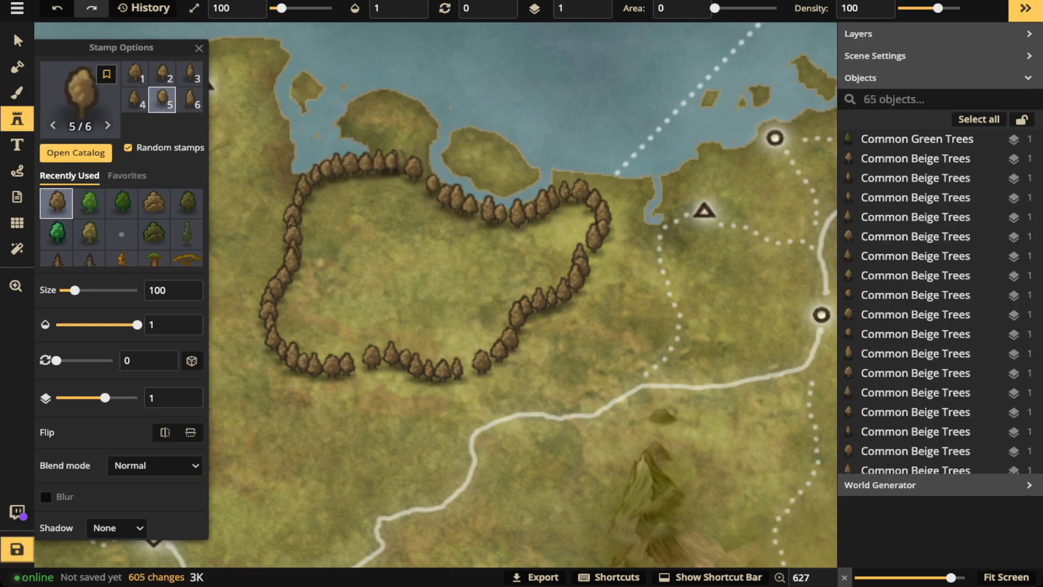
# - Fill the gaps around the forest outline with single Common Beige Trees so the ring closes
pyautogui.click(401, 161)
pyautogui.click(295, 186)
pyautogui.click(362, 359)
pyautogui.click(470, 362)
pyautogui.click(469, 363)
pyautogui.click(587, 242)
pyautogui.click(568, 192)
pyautogui.click(510, 209)
pyautogui.click(481, 204)
pyautogui.click(465, 196)
pyautogui.click(430, 175)
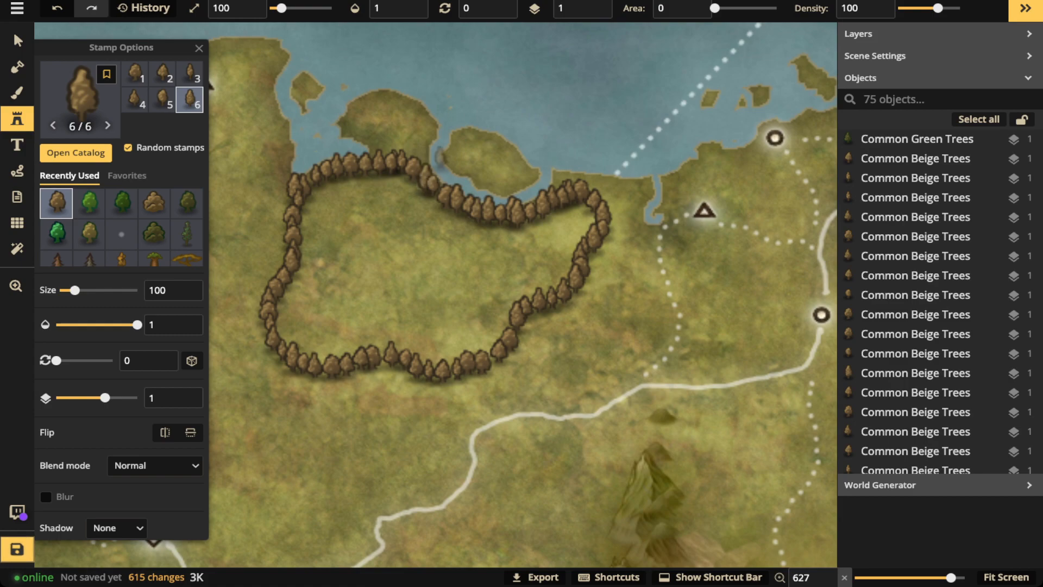
pyautogui.click(430, 180)
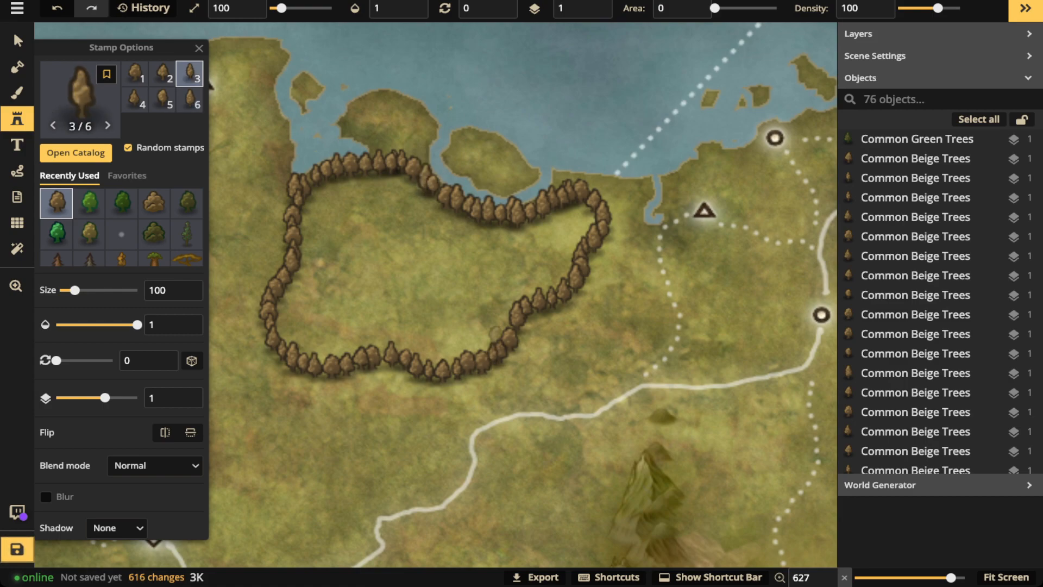
pyautogui.click(496, 351)
pyautogui.click(383, 342)
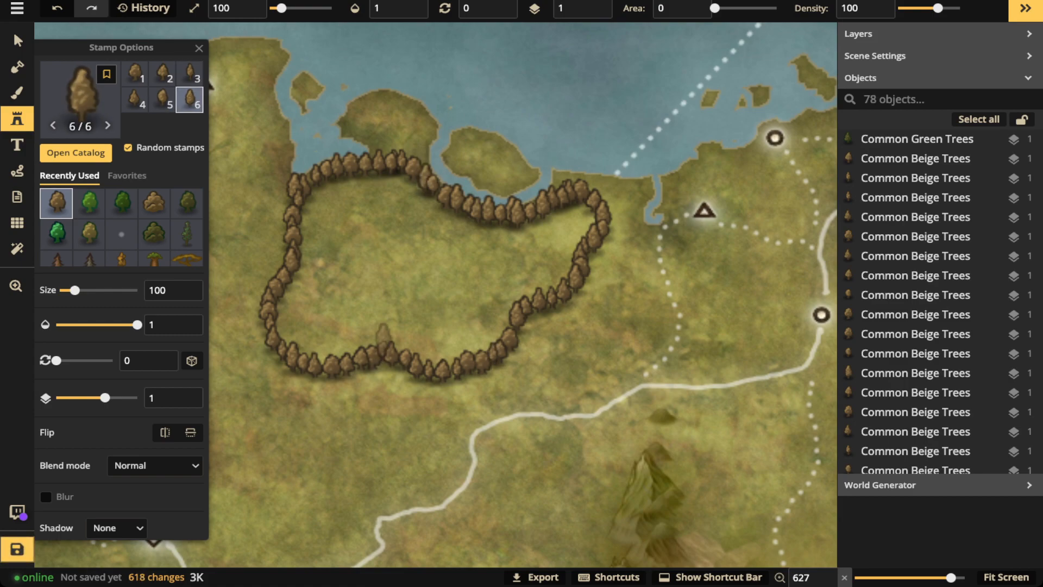
# - Stamp Clipping Mask Soft Edge at size 17 just inside the northwestern stretch of the tree ring to fade the trees' lower parts
pyautogui.click(121, 234)
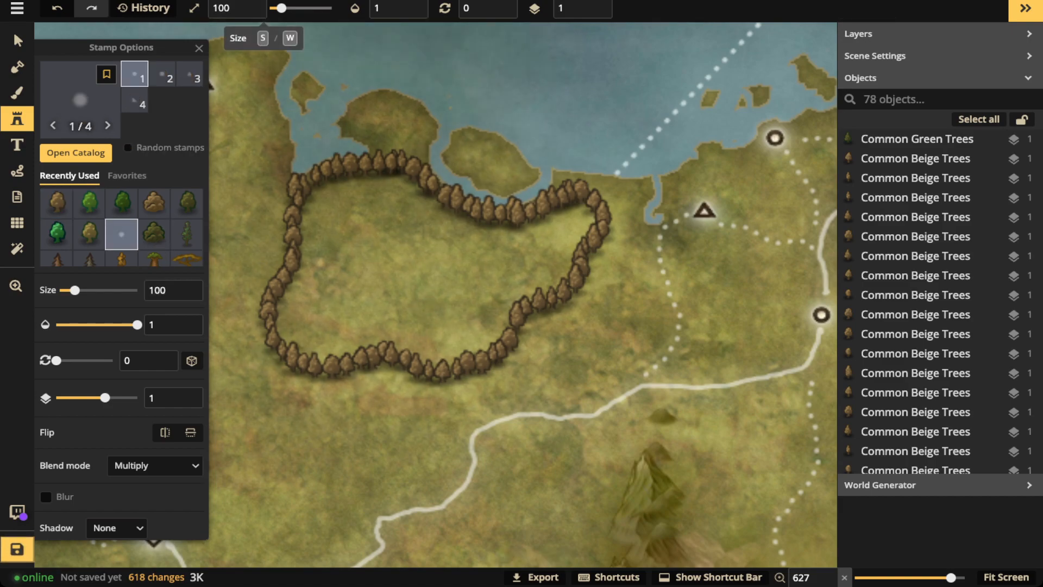
pyautogui.moveTo(282, 8); pyautogui.dragTo(273, 8)
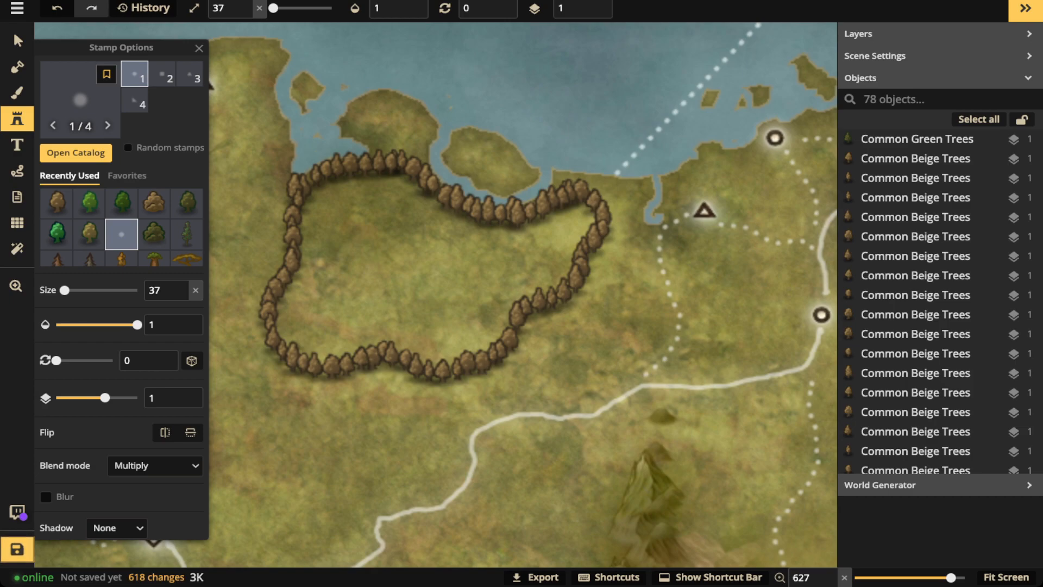
pyautogui.scroll(2, 384, 229)
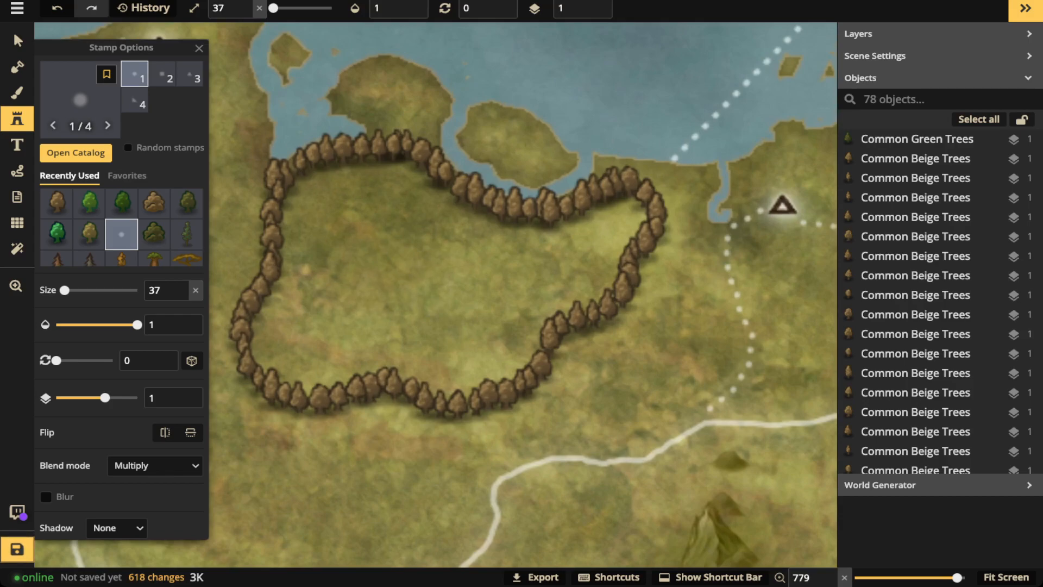
pyautogui.scroll(-2, 384, 227)
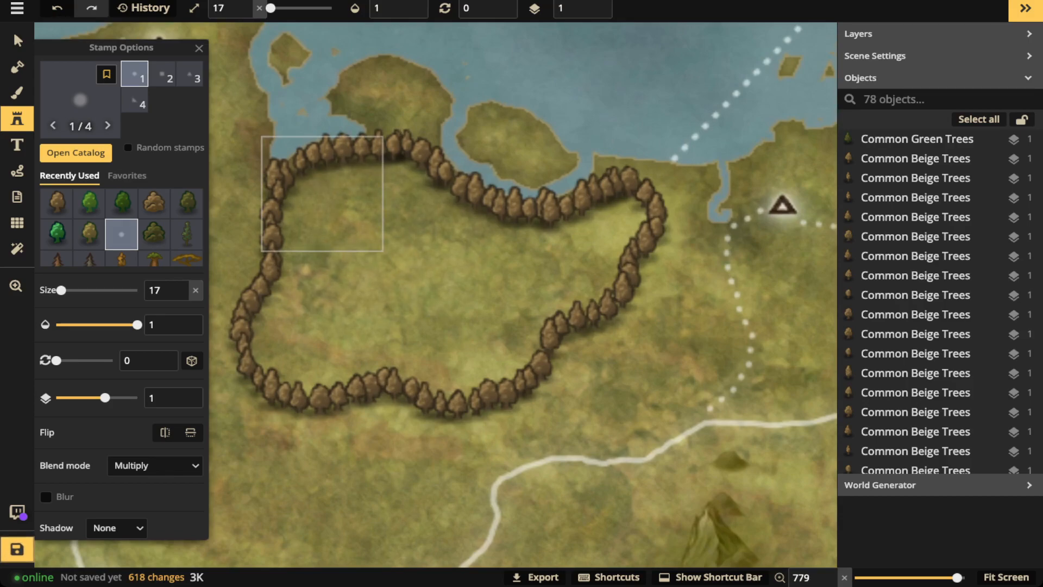
pyautogui.click(322, 193)
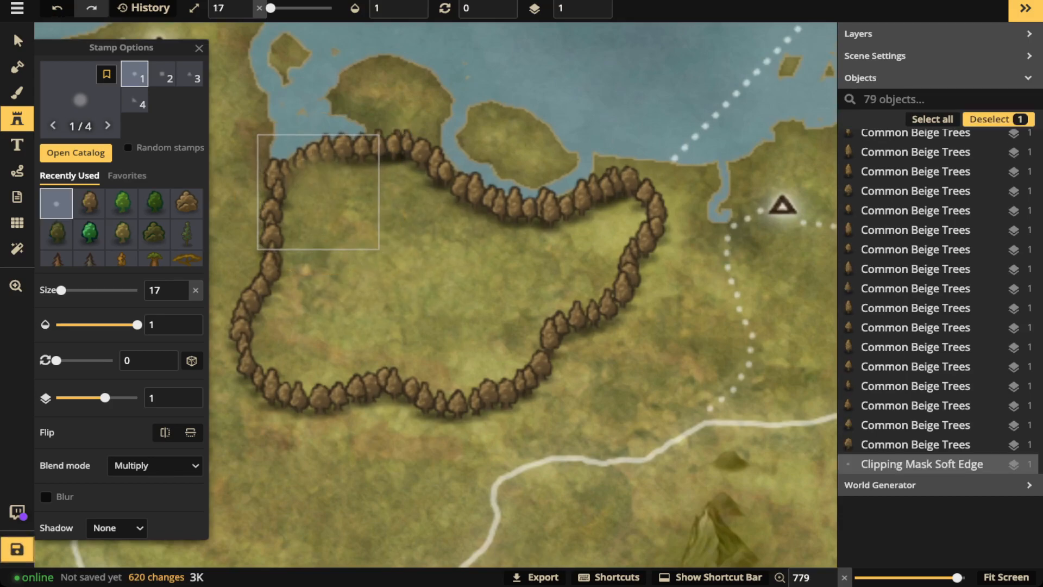
pyautogui.moveTo(322, 193); pyautogui.dragTo(319, 193)
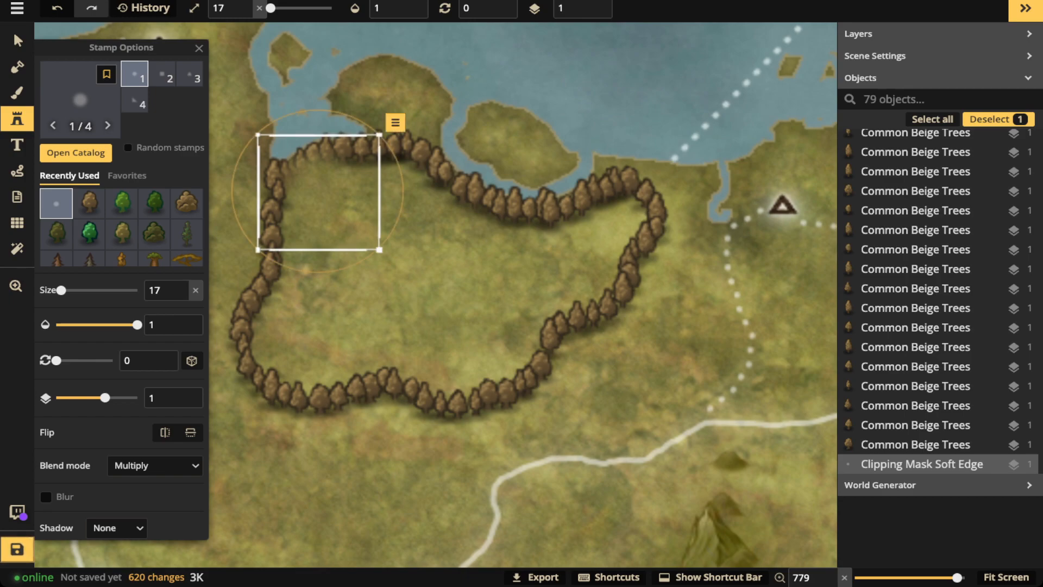
pyautogui.click(375, 183)
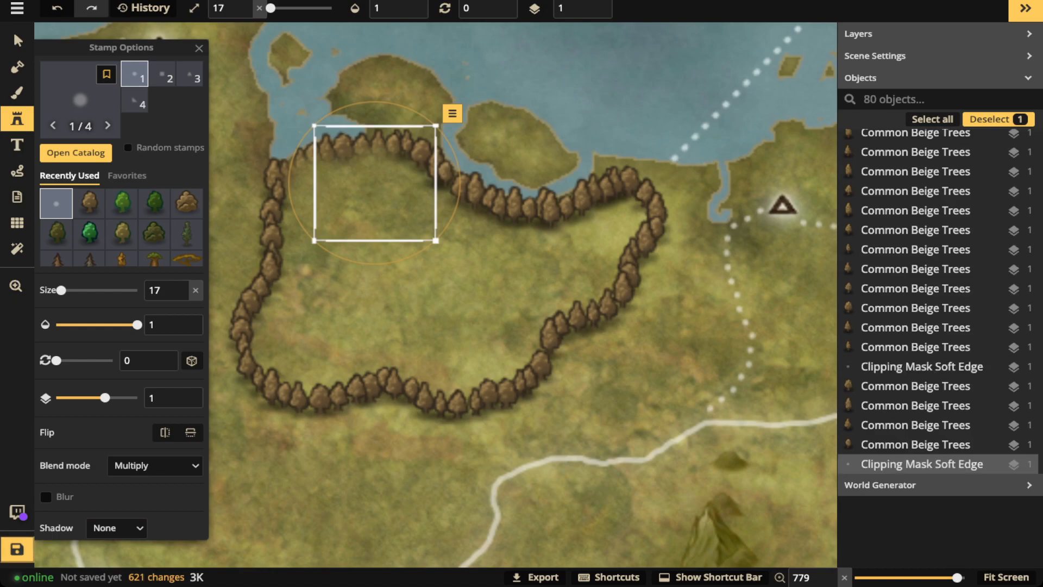
pyautogui.click(402, 183)
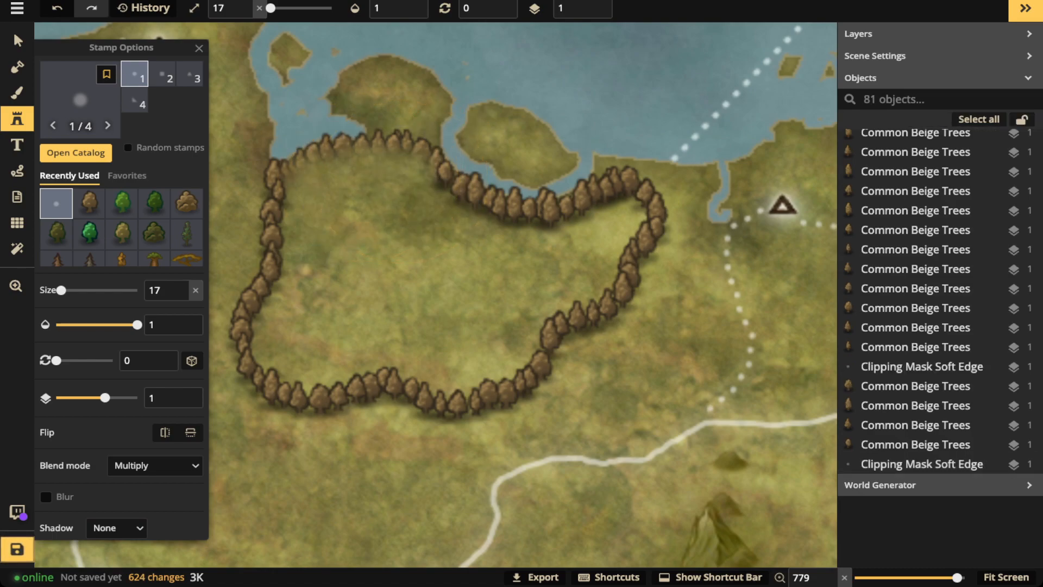
# - Stamp more soft-edge clipping masks inside the ring along the bay shore, eastward to the forest's northeastern corner
pyautogui.click(430, 215)
pyautogui.moveTo(429, 215); pyautogui.dragTo(436, 209)
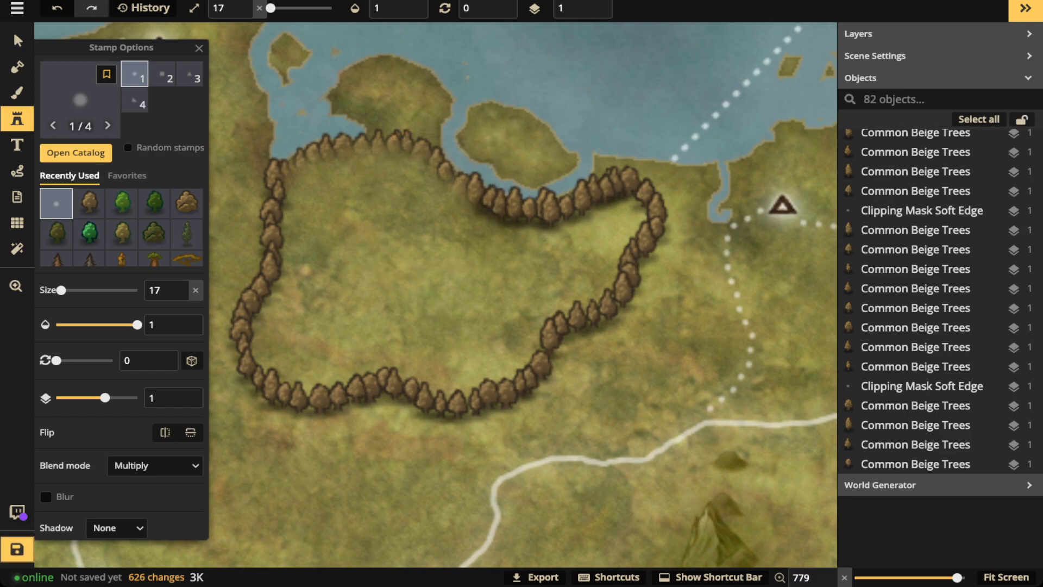
pyautogui.click(485, 233)
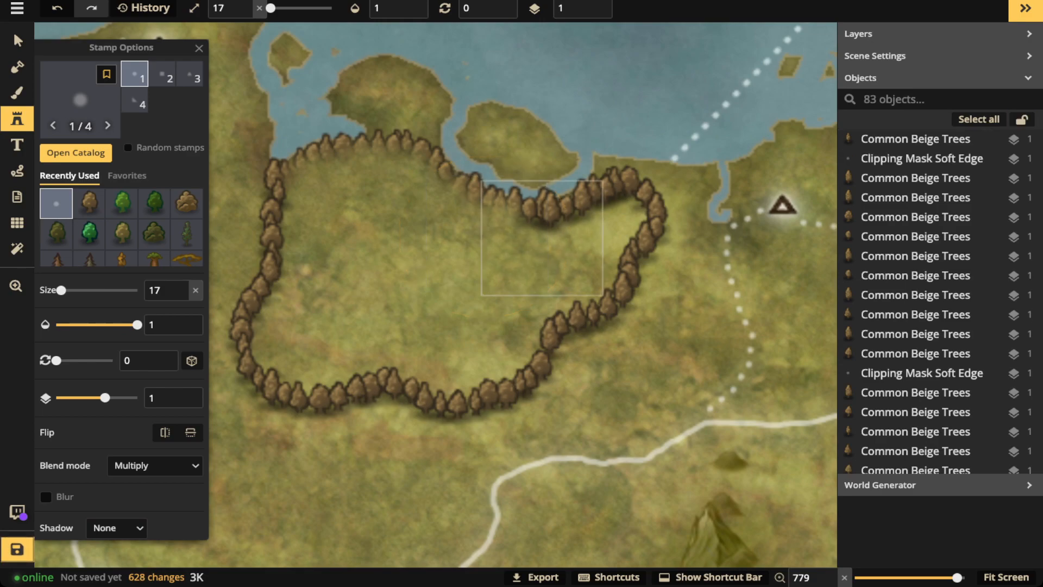
pyautogui.click(541, 239)
pyautogui.click(592, 225)
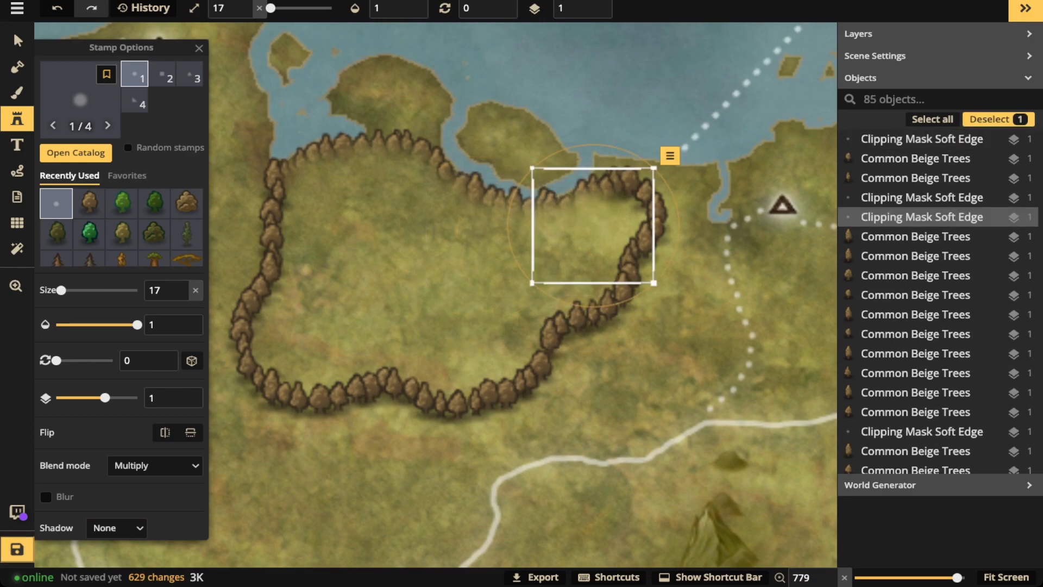
# - Stamp a last soft-edge clipping mask inside the tree ring at the forest's northeastern corner
pyautogui.click(614, 221)
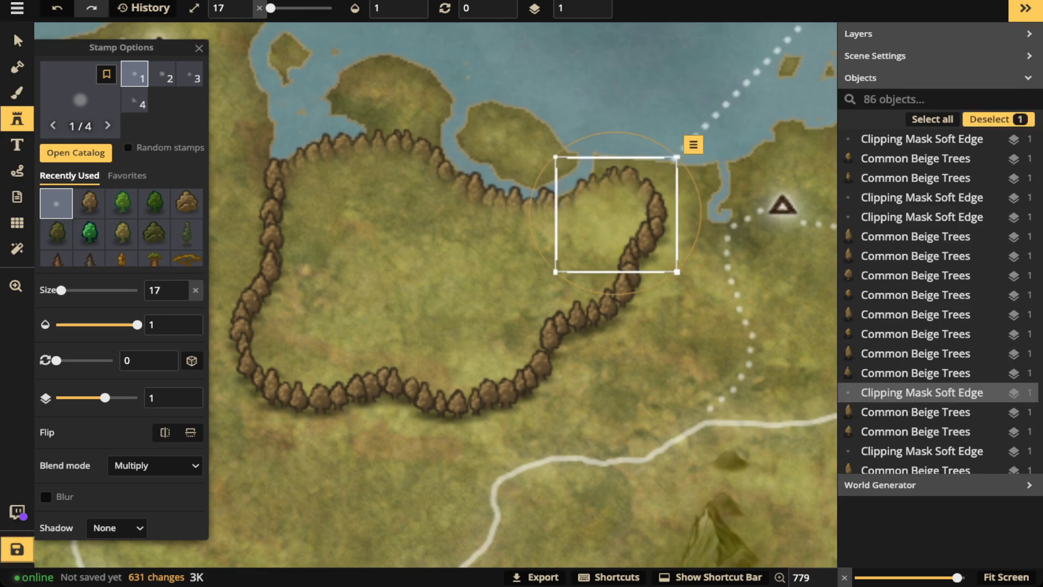
pyautogui.click(282, 147)
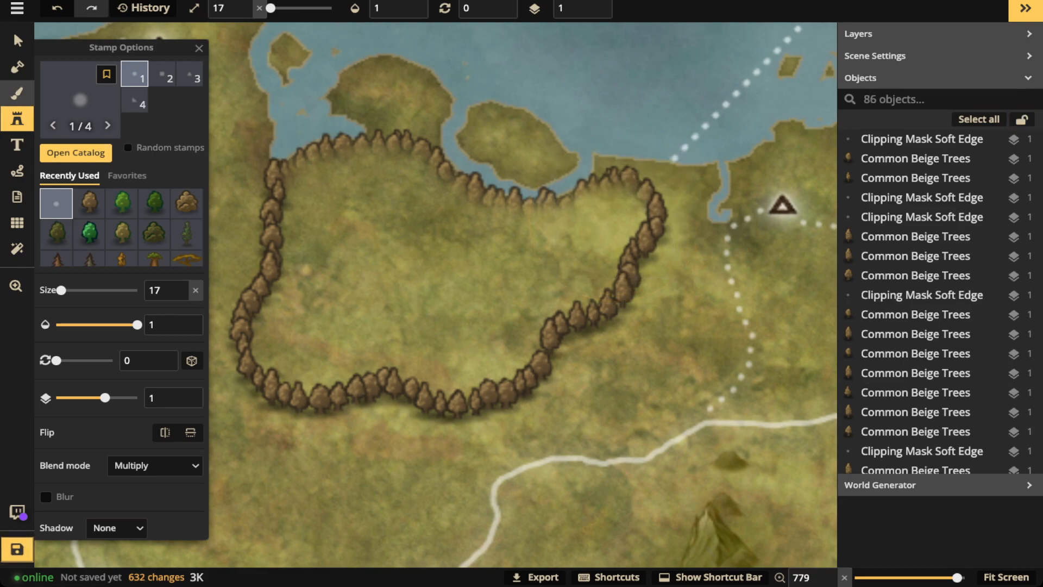
# - Paint the ground inside the tree ring with the brown texture on the foreground layer, using a round brush of size 20
pyautogui.click(17, 93)
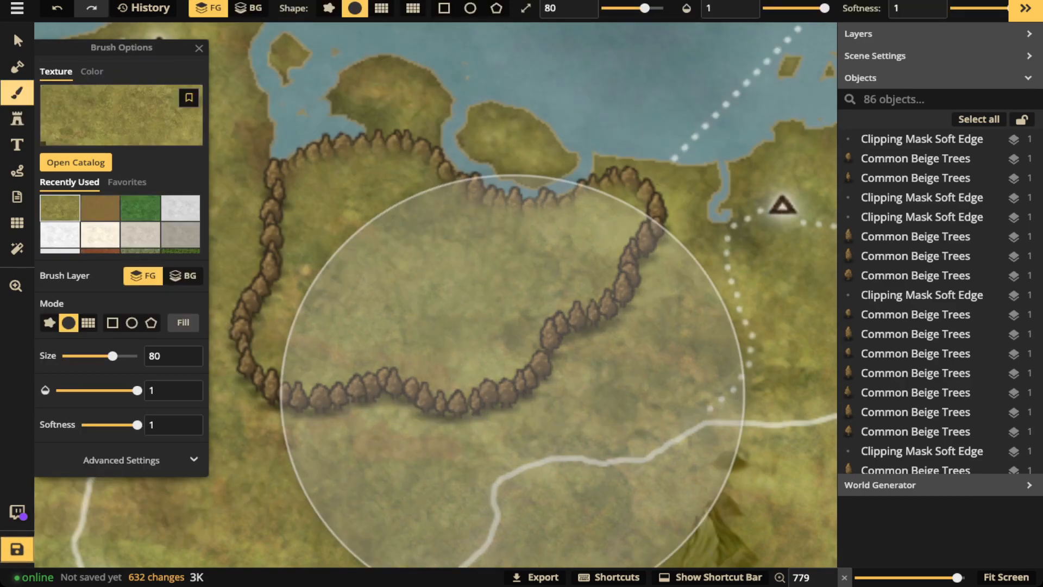
pyautogui.click(100, 207)
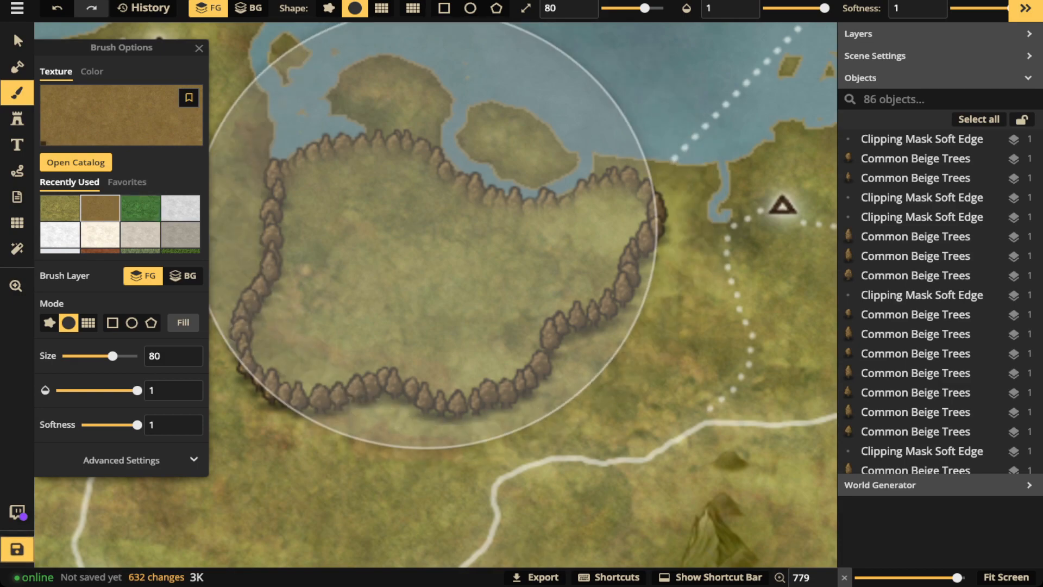
pyautogui.press('[')
pyautogui.press('[')
pyautogui.press('[')
pyautogui.press('[')
pyautogui.press('[')
pyautogui.press('[')
pyautogui.press('[')
pyautogui.press(']')
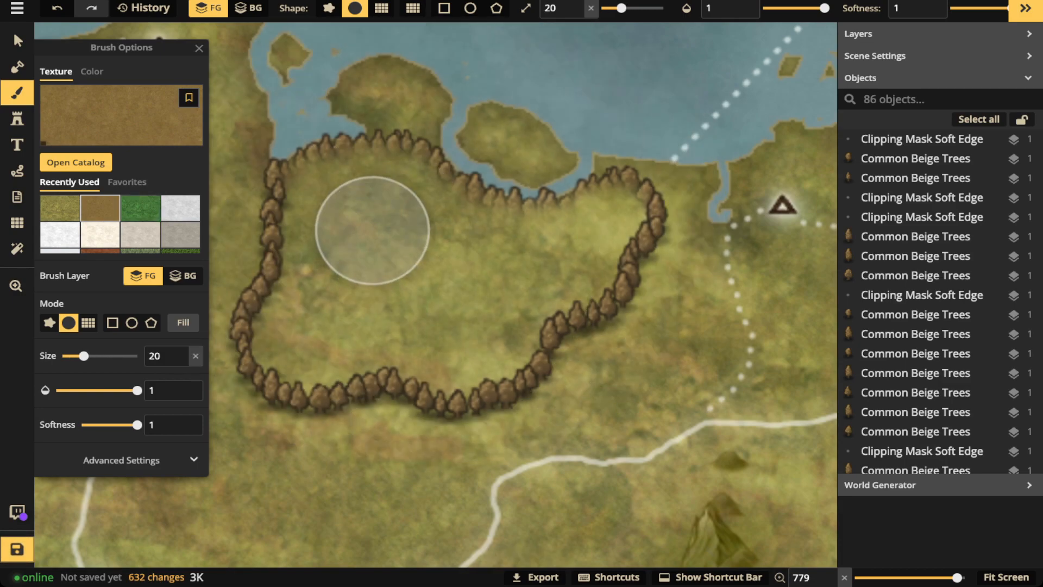
pyautogui.scroll(-2, 372, 231)
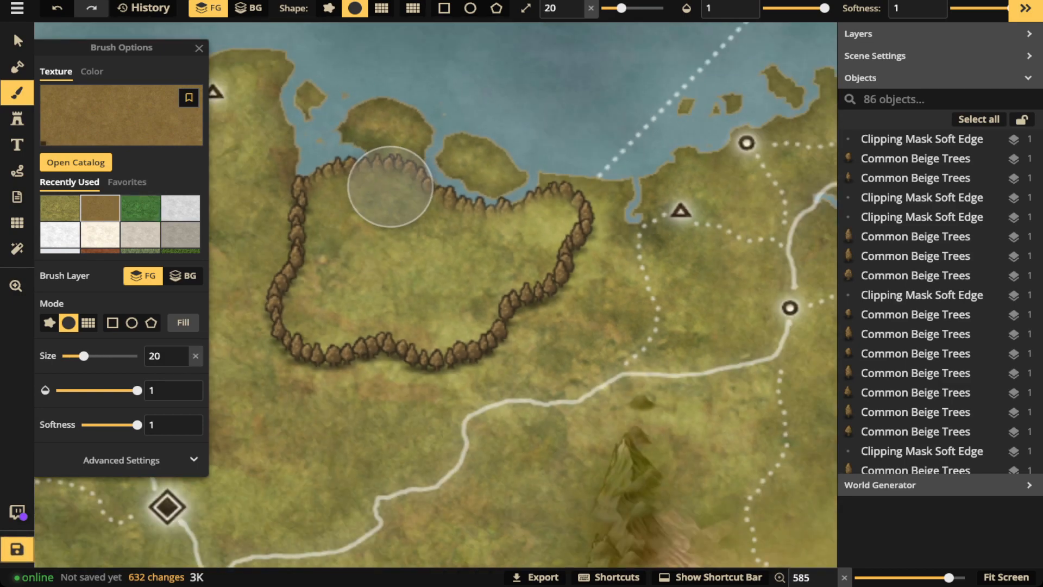
pyautogui.moveTo(394, 186)
pyautogui.mouseDown()
pyautogui.moveTo(316, 205)
pyautogui.moveTo(301, 290)
pyautogui.moveTo(309, 320)
pyautogui.moveTo(347, 332)
pyautogui.moveTo(402, 318)
pyautogui.moveTo(479, 323)
pyautogui.moveTo(557, 211)
pyautogui.moveTo(456, 234)
pyautogui.moveTo(376, 229)
pyautogui.moveTo(351, 255)
pyautogui.moveTo(355, 274)
pyautogui.moveTo(401, 284)
pyautogui.mouseUp()
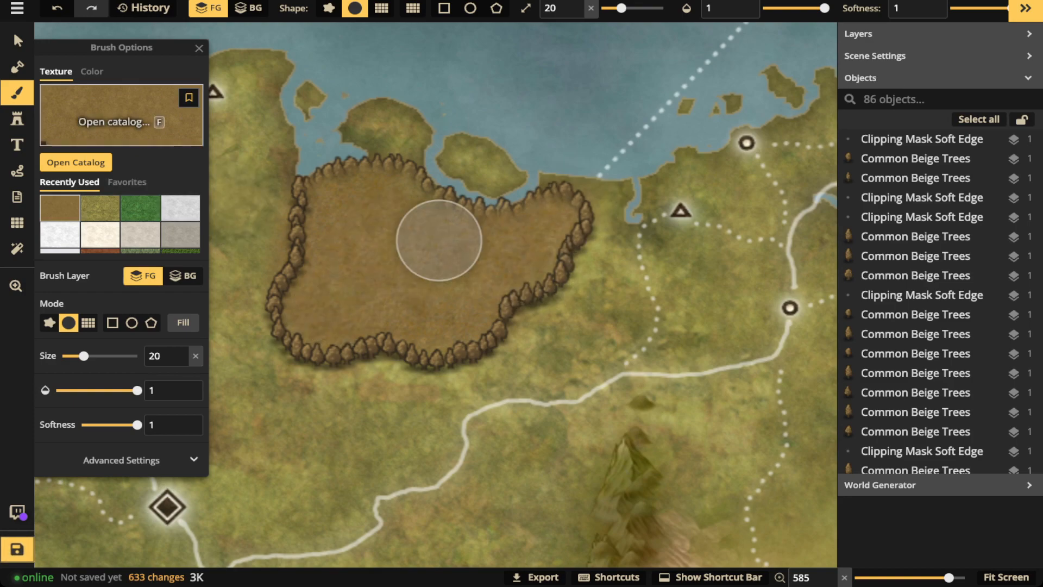
# - Set up Common Beige Trees at size 100 to match the ring's trees and stamp a small cluster in the western interior
pyautogui.press('s')
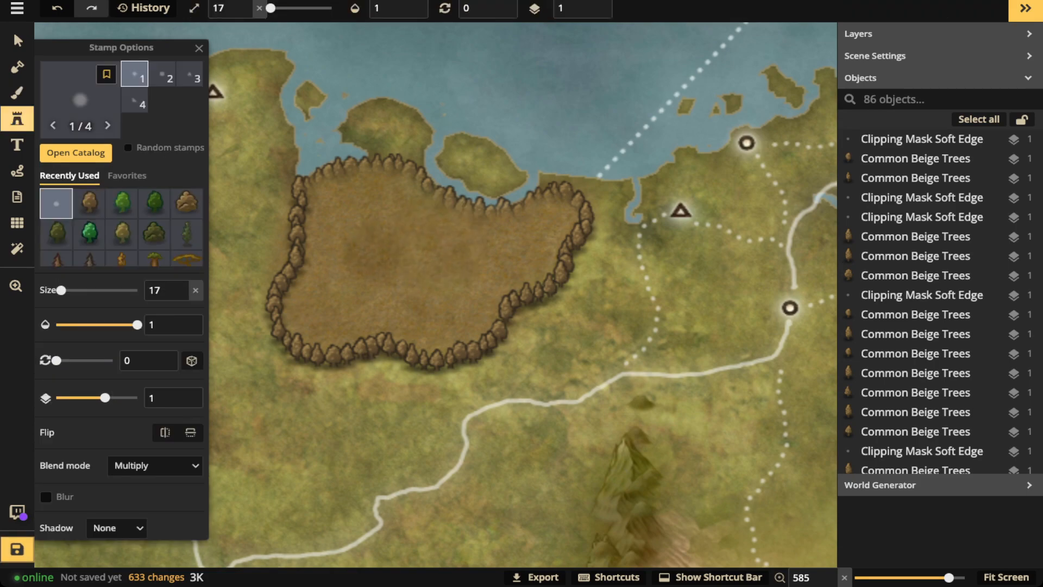
pyautogui.click(89, 202)
pyautogui.scroll(3, 344, 250)
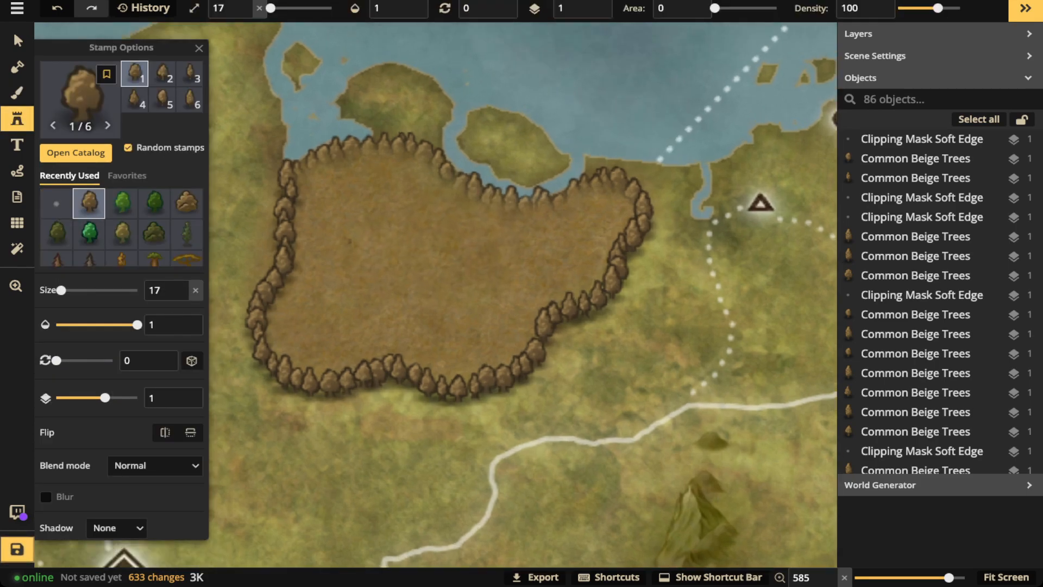
pyautogui.click(17, 41)
pyautogui.click(260, 263)
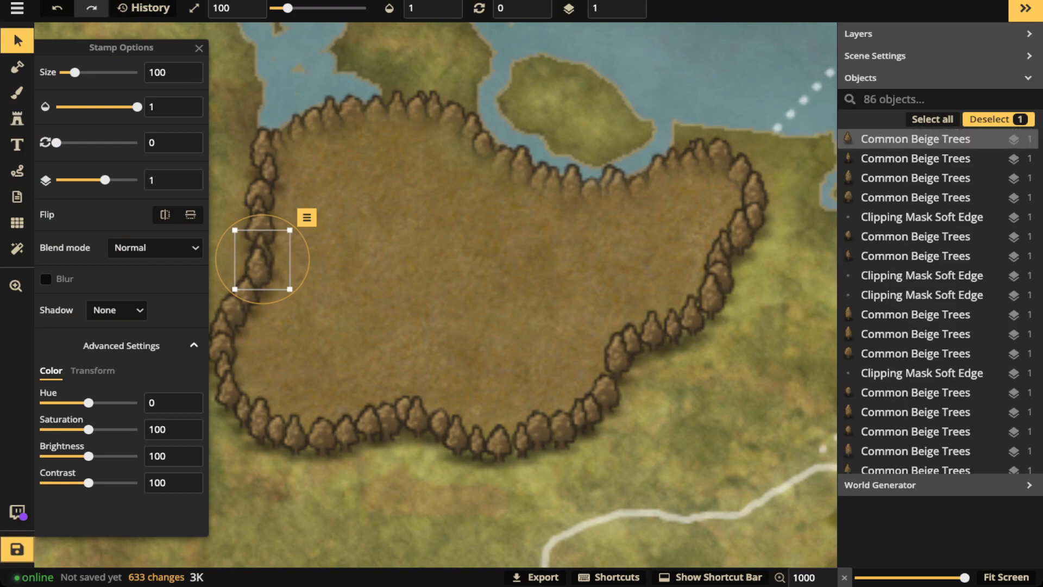
pyautogui.click(17, 118)
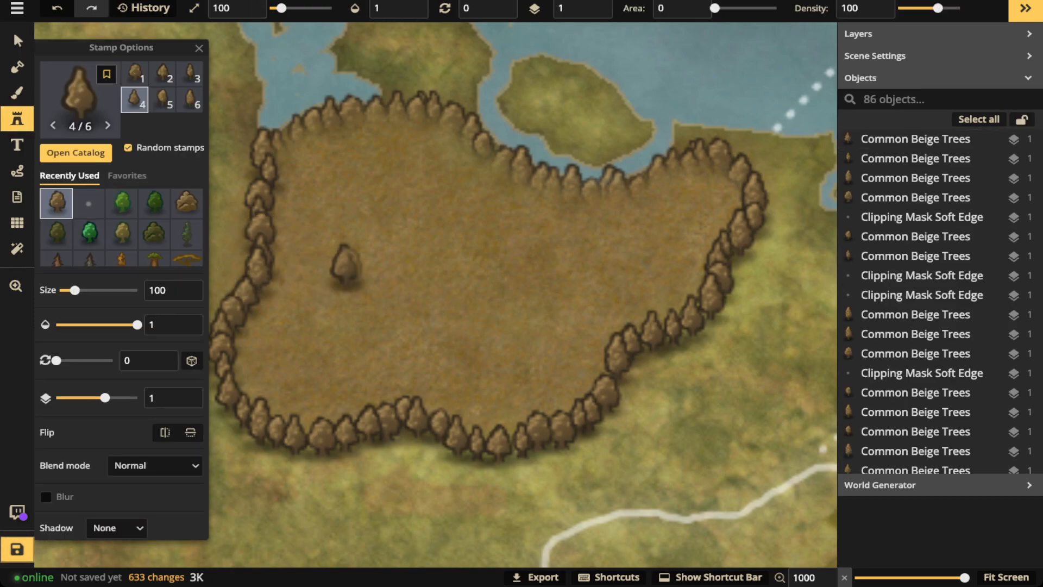
pyautogui.click(346, 264)
# - Scatter more Common Beige Trees inside the forest: a pair in the north and single trees in the southwest, south and east
pyautogui.click(569, 272)
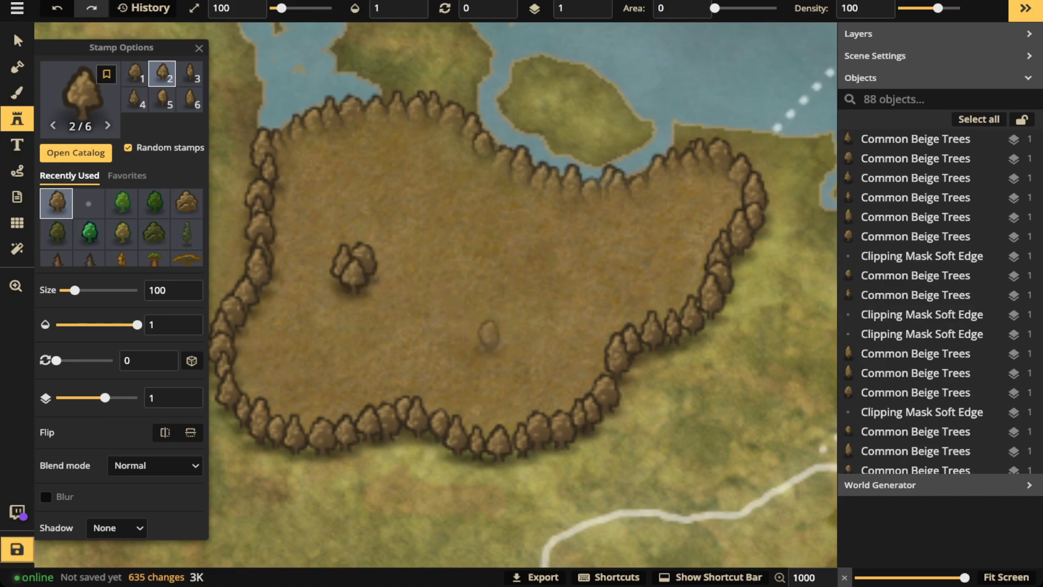
pyautogui.click(489, 334)
pyautogui.click(326, 359)
pyautogui.click(519, 247)
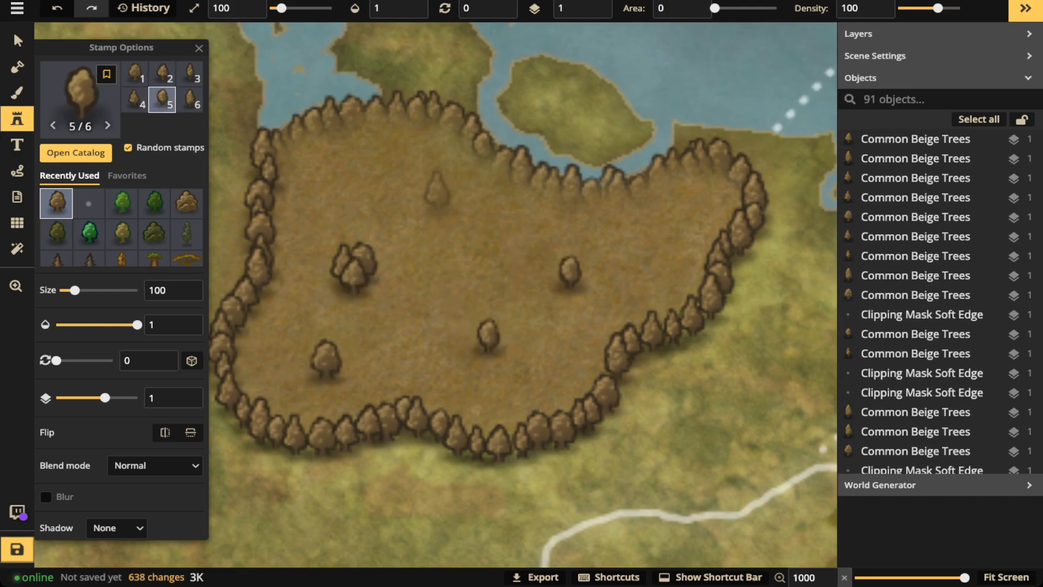
pyautogui.click(410, 168)
pyautogui.click(418, 170)
pyautogui.click(417, 172)
pyautogui.click(416, 174)
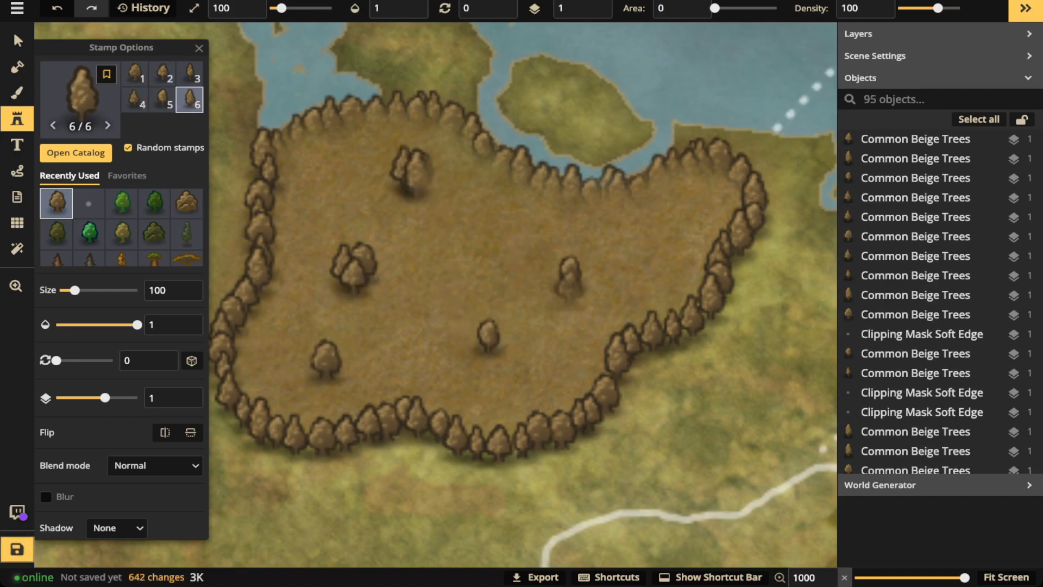
pyautogui.click(570, 273)
pyautogui.click(645, 250)
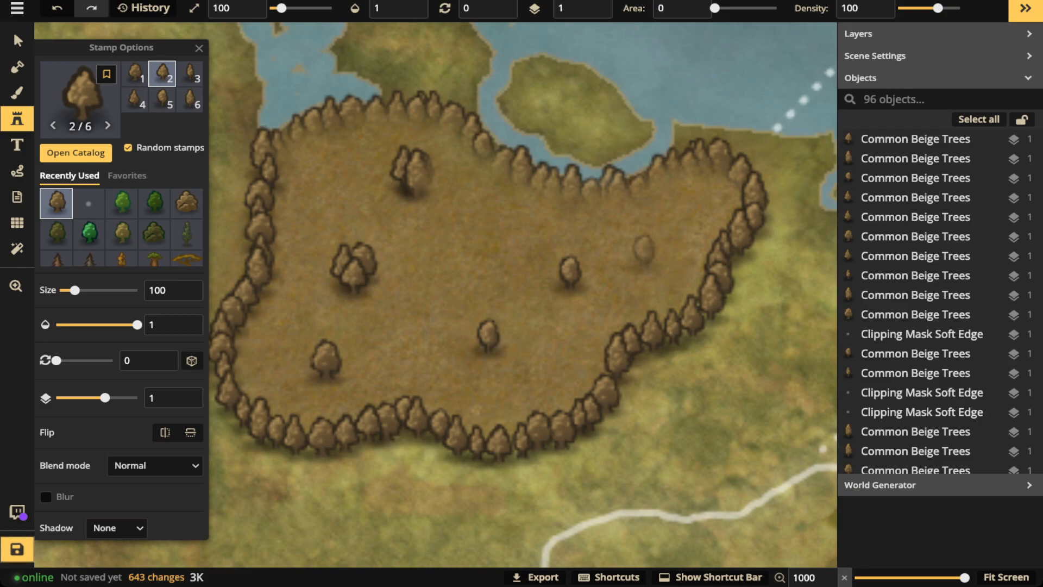
# - Stamp size 10 Clipping Mask Soft Edge over the bases of the southwestern tree and western cluster, putting the cluster's mask on layer 2
pyautogui.click(89, 203)
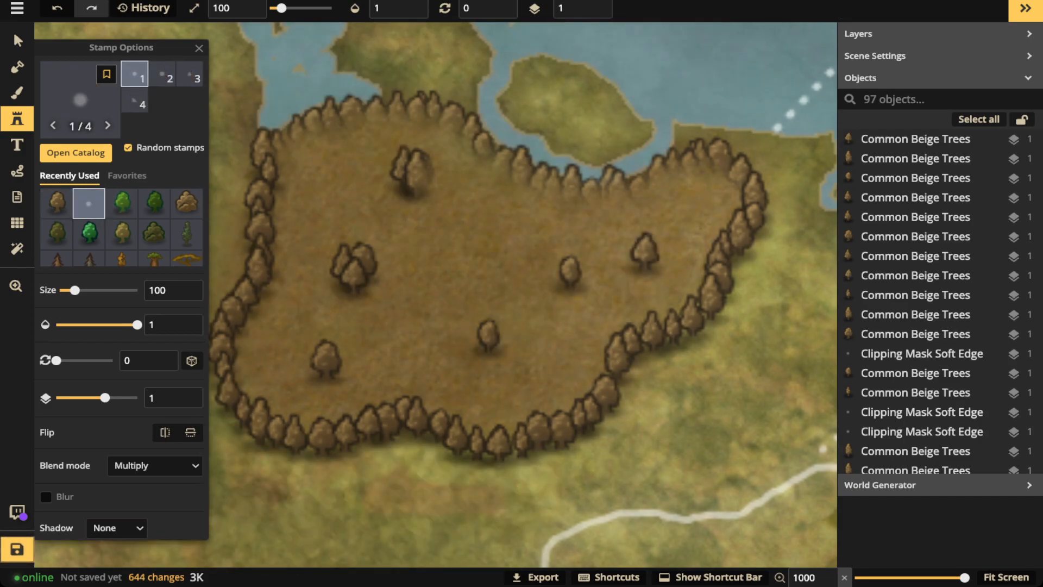
pyautogui.scroll(-9, 328, 383)
pyautogui.click(326, 378)
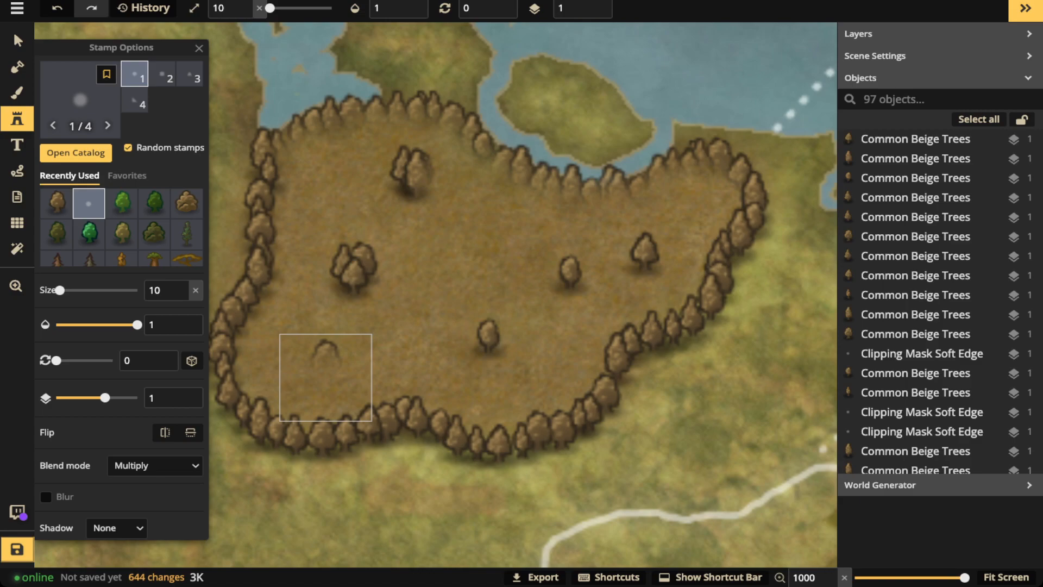
pyautogui.click(352, 288)
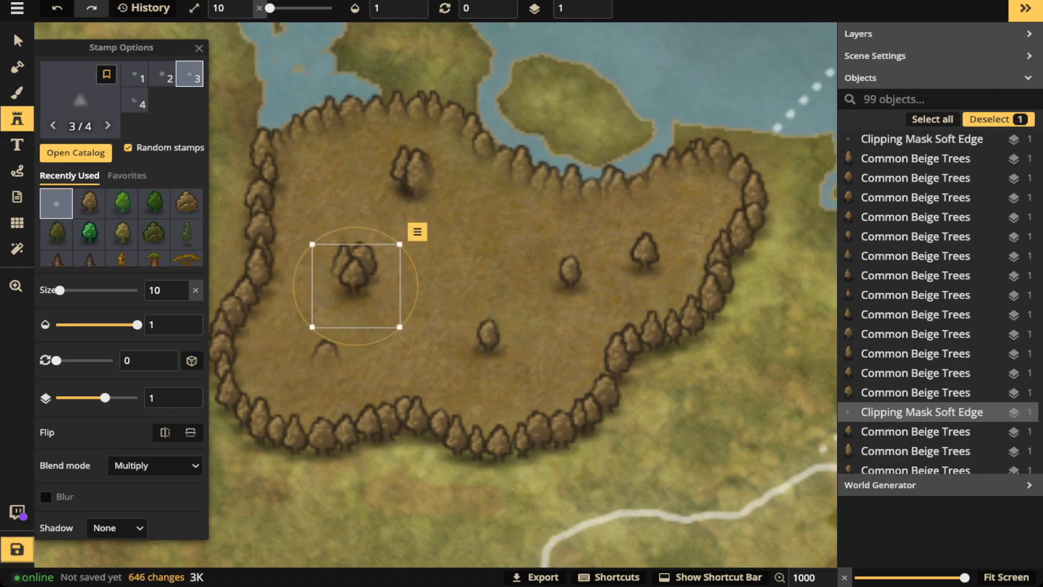
pyautogui.click(591, 3)
pyautogui.moveTo(355, 286); pyautogui.dragTo(358, 282)
pyautogui.press('Escape')
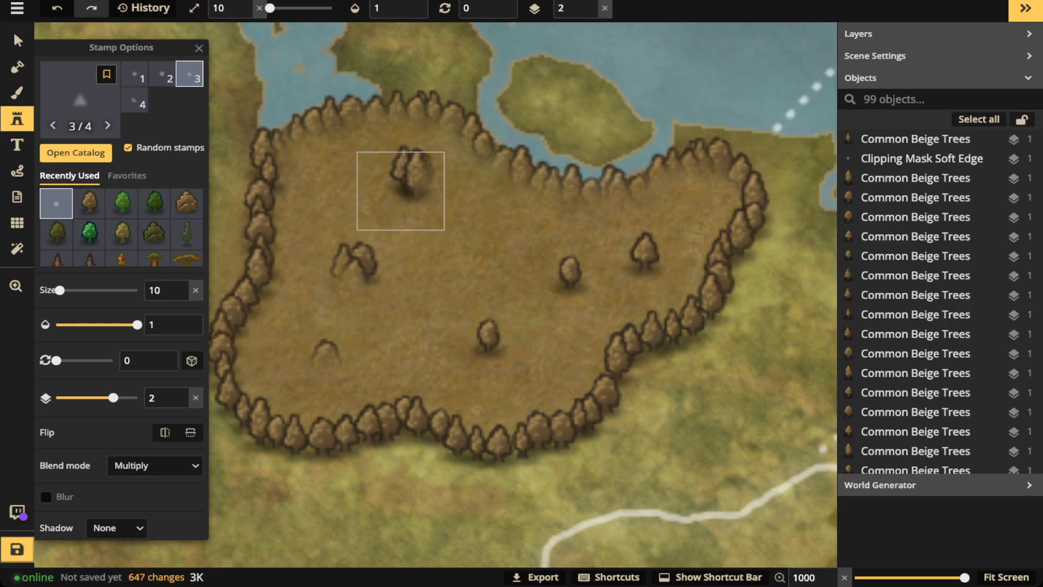
# - Stamp soft-edge clipping masks on layer 2 over the bases of the northern pair, the southern tree and the nearer eastern tree
pyautogui.click(400, 191)
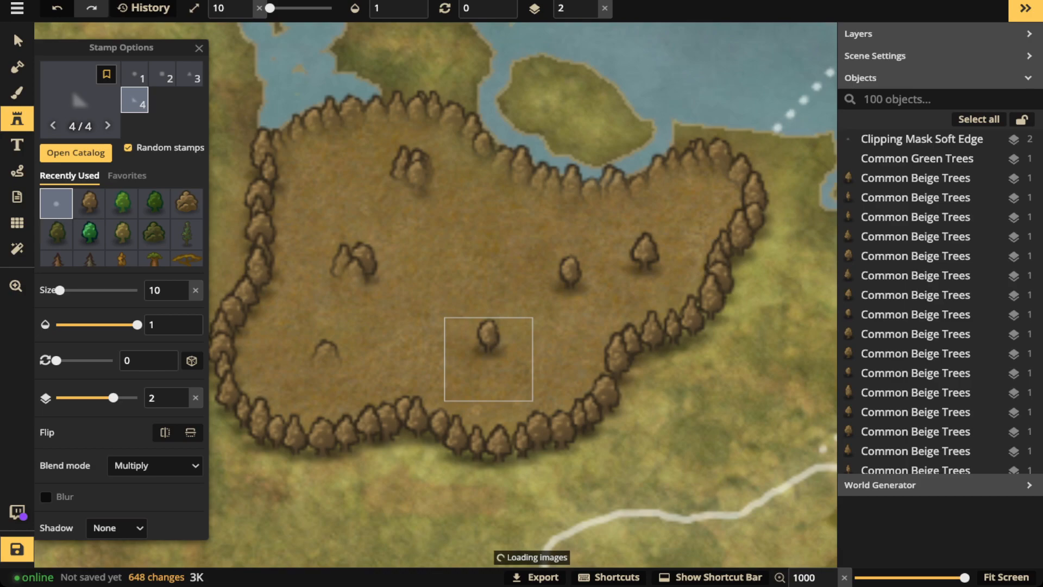
pyautogui.click(488, 359)
pyautogui.doubleClick(570, 294)
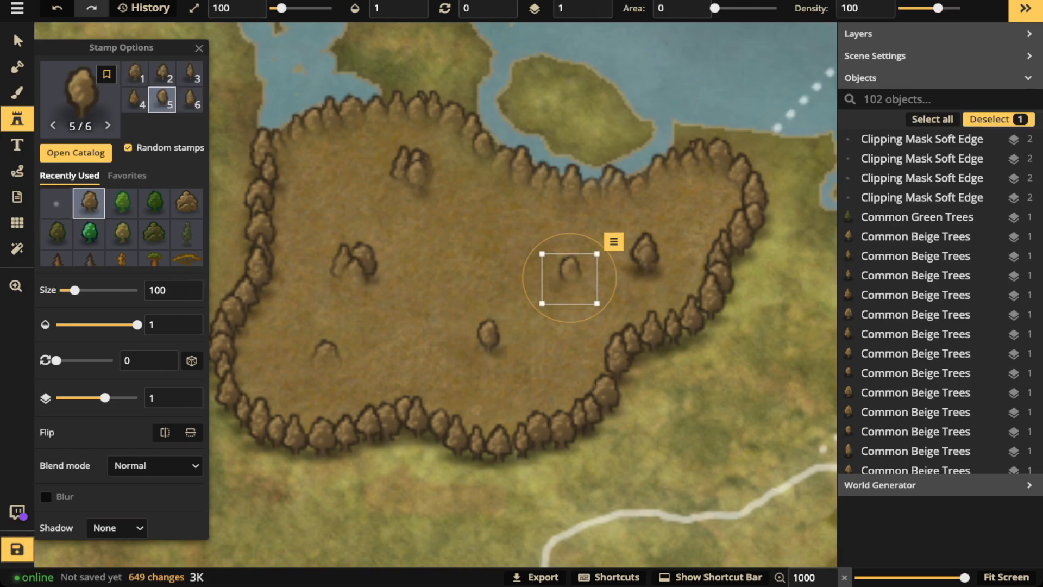
# - Try fading the easternmost interior tree with a size 10 soft-edge clipping mask in Normal blend mode, and delete the mask
pyautogui.press('Escape')
pyautogui.scroll(-9, 624, 270)
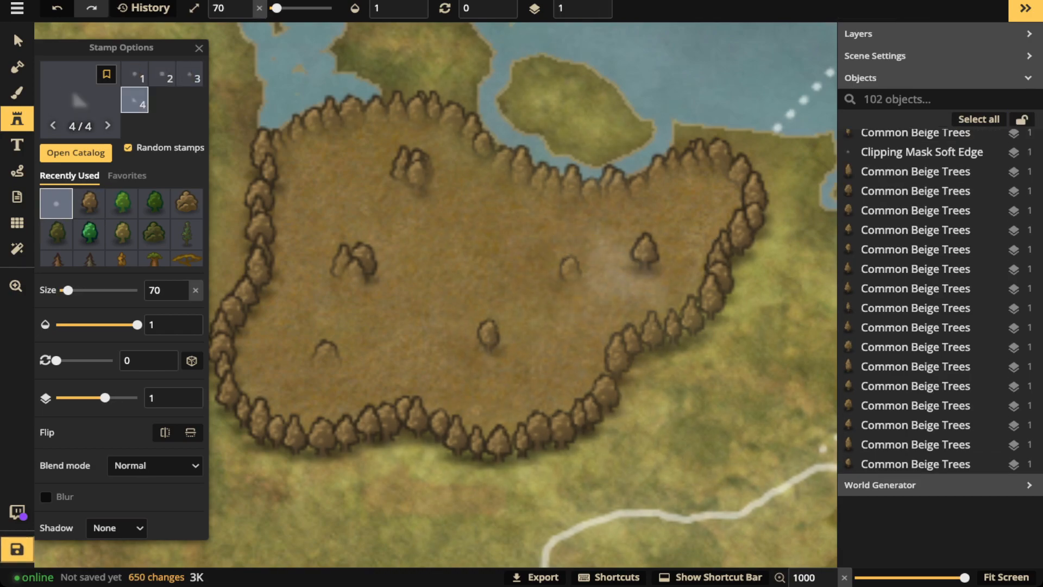
pyautogui.click(136, 75)
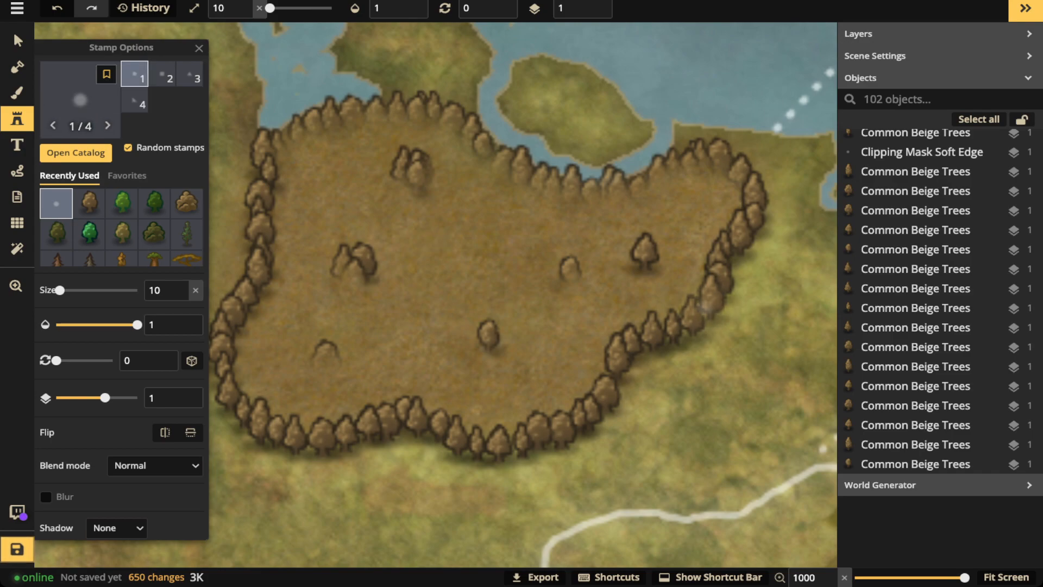
pyautogui.click(644, 268)
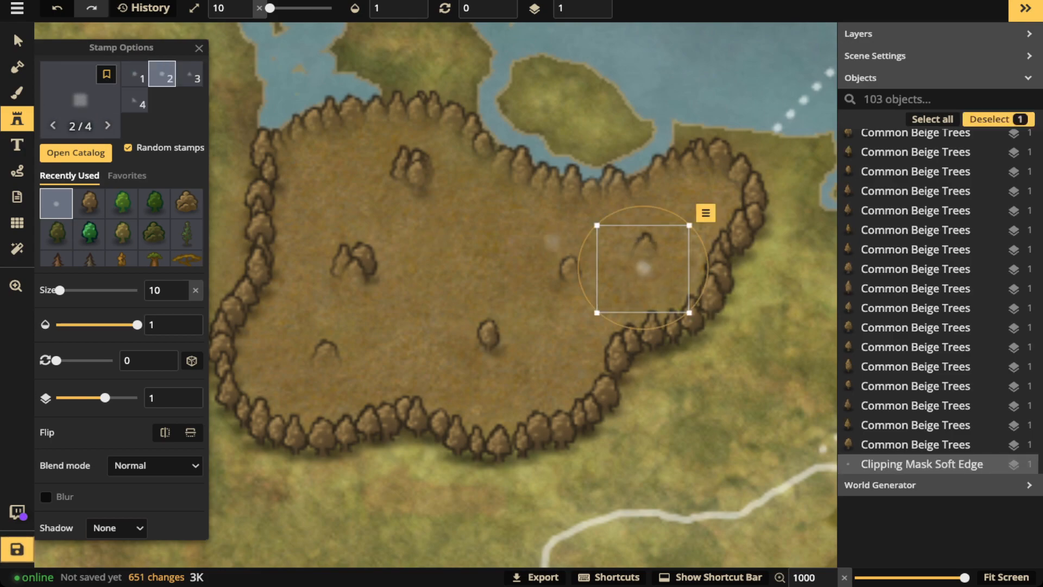
pyautogui.click(155, 465)
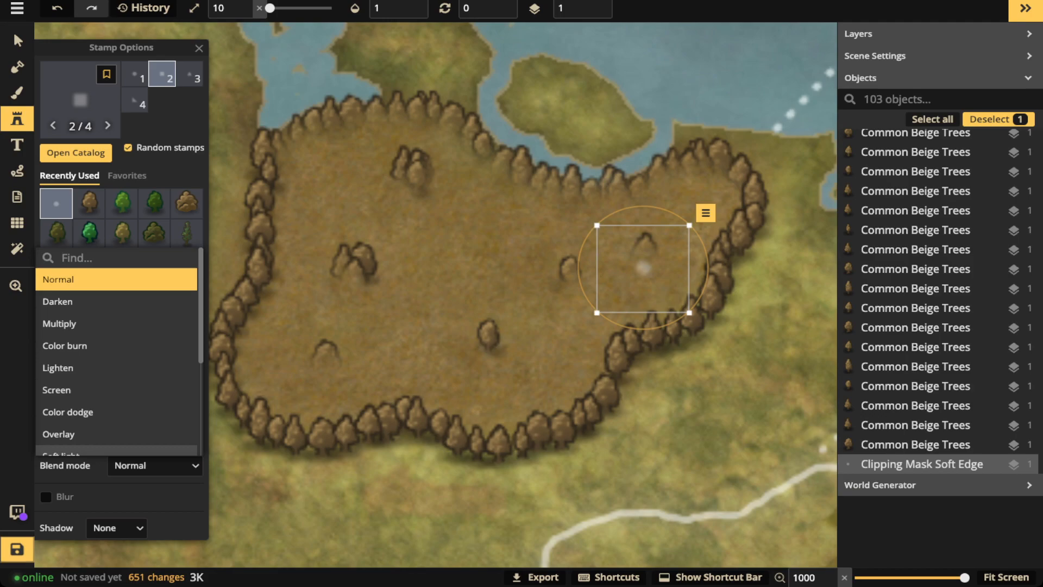
pyautogui.click(121, 279)
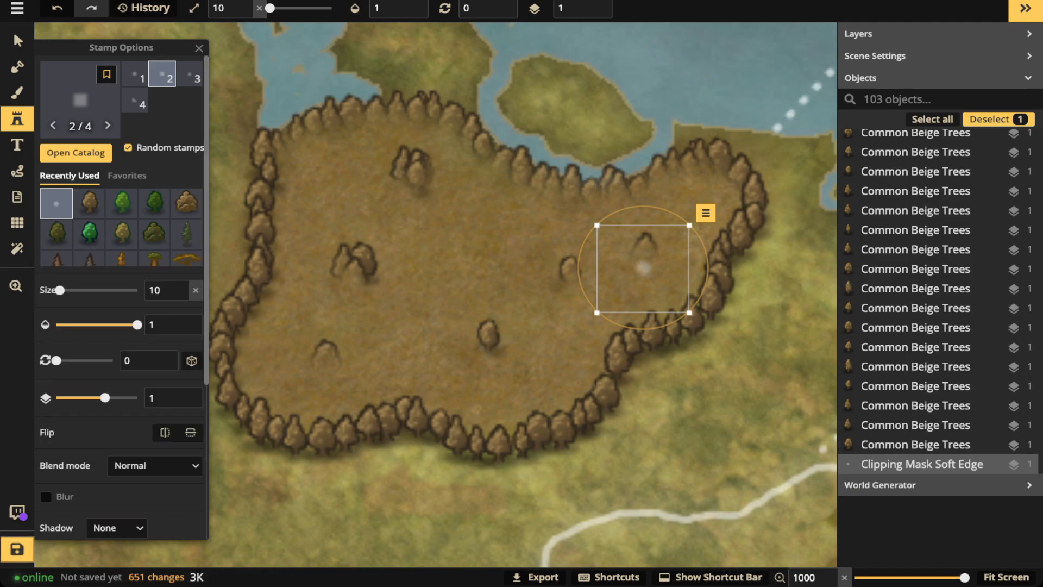
pyautogui.click(17, 41)
pyautogui.press('Delete')
# - Duplicate an existing layer 2 soft-edge clipping mask and position the copy over the base of the easternmost interior tree
pyautogui.click(416, 180)
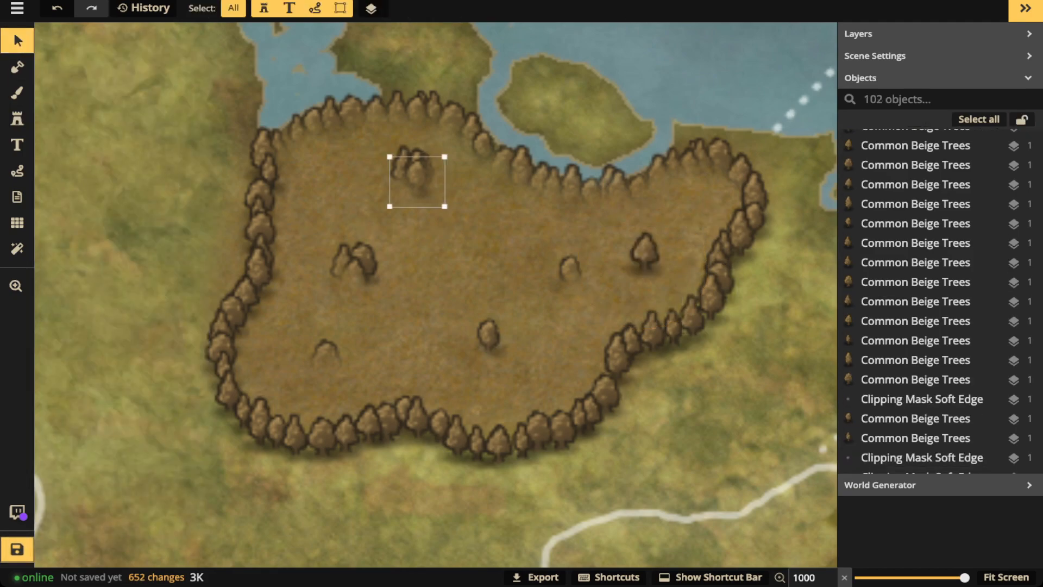
pyautogui.click(417, 178)
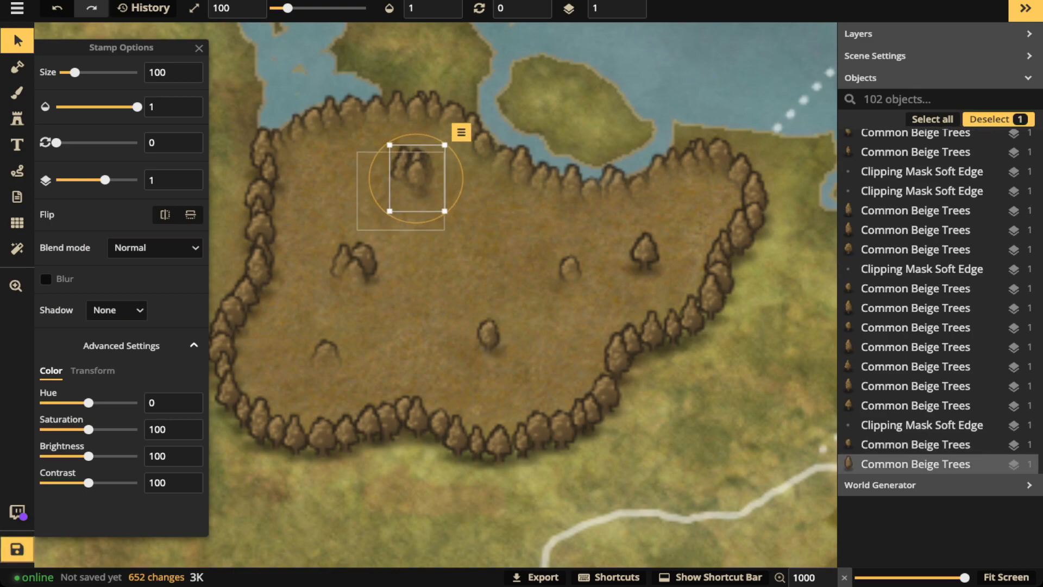
pyautogui.hotkey('ctrl', 'z')
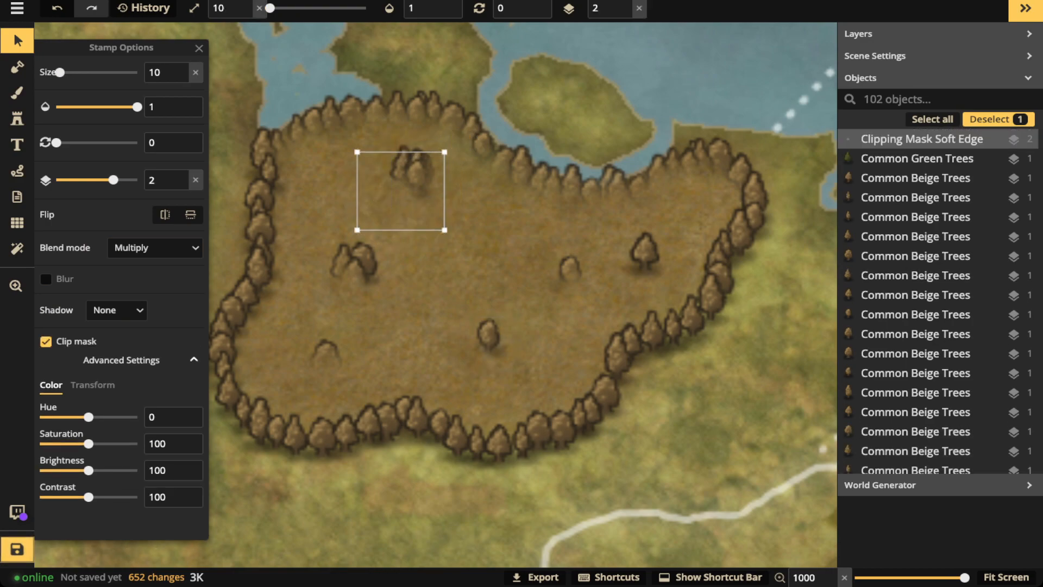
pyautogui.hotkey('ctrl', 'z')
pyautogui.moveTo(561, 307); pyautogui.dragTo(575, 289)
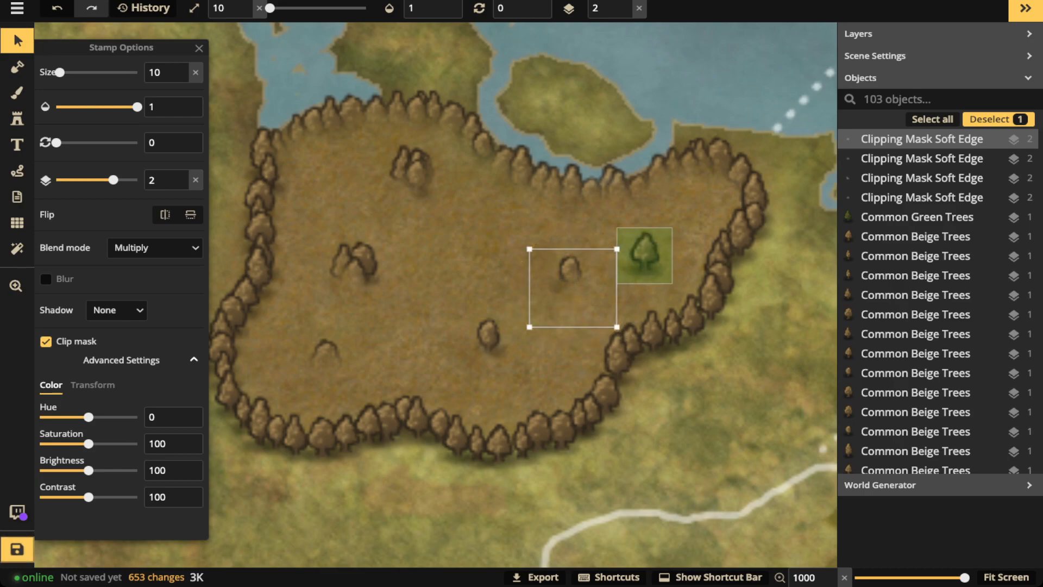
pyautogui.hotkey('ctrl', 'v')
pyautogui.press('Right')
pyautogui.press('Right')
pyautogui.press('Right')
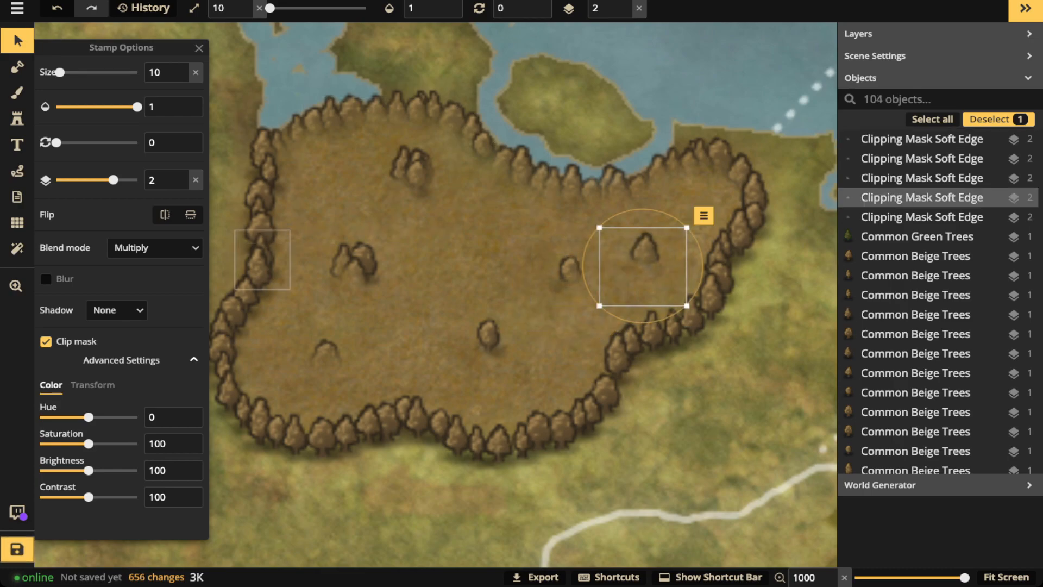
# - Paste copies of the layer 2 soft-edge clipping mask along the inner side of the western tree line
pyautogui.hotkey('ctrl', 'v')
pyautogui.moveTo(290, 230); pyautogui.dragTo(258, 313)
pyautogui.hotkey('ctrl', 'v')
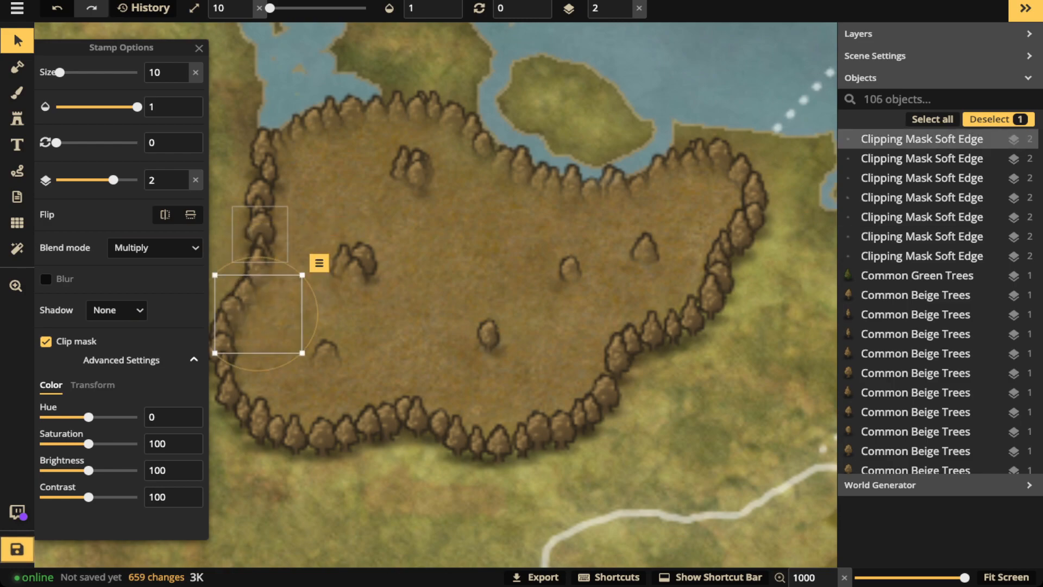
pyautogui.hotkey('ctrl', 'v')
pyautogui.moveTo(288, 214); pyautogui.dragTo(287, 215)
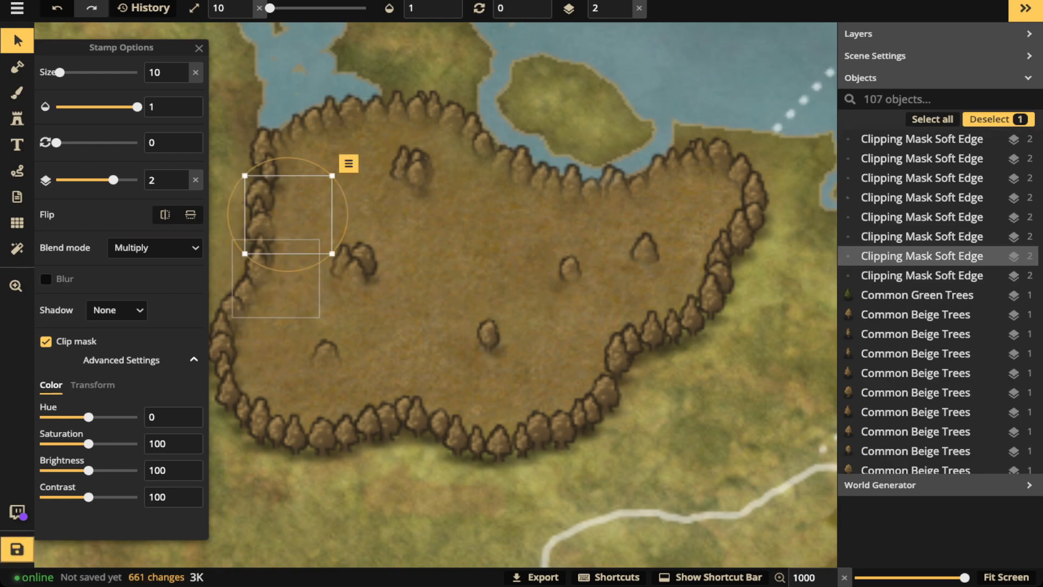
pyautogui.press('Escape')
# - Group all the beige trees and soft-edge clipping masks of the northern woodland
pyautogui.scroll(-4, 279, 170)
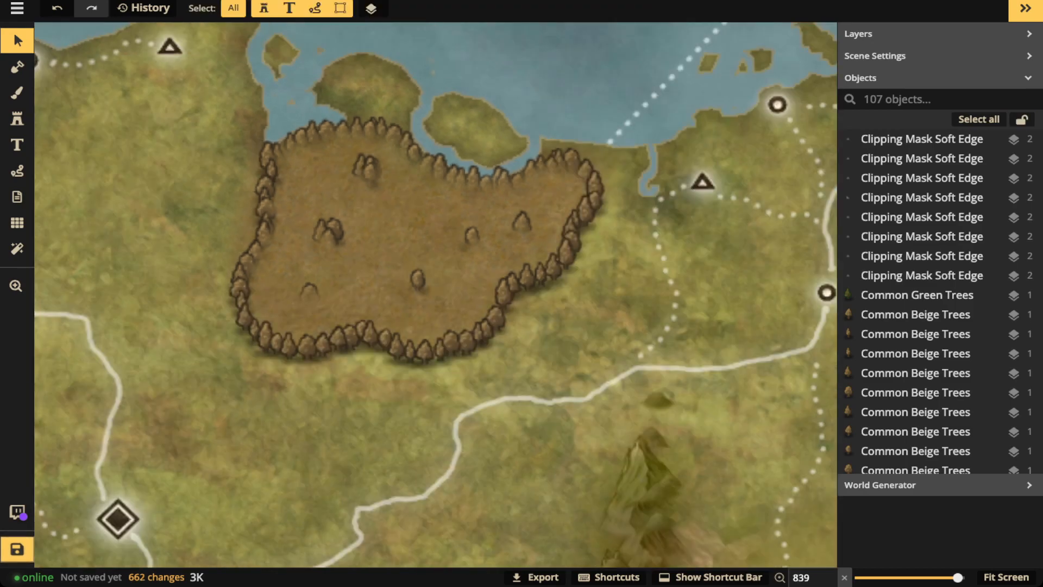
pyautogui.moveTo(261, 163); pyautogui.dragTo(582, 372)
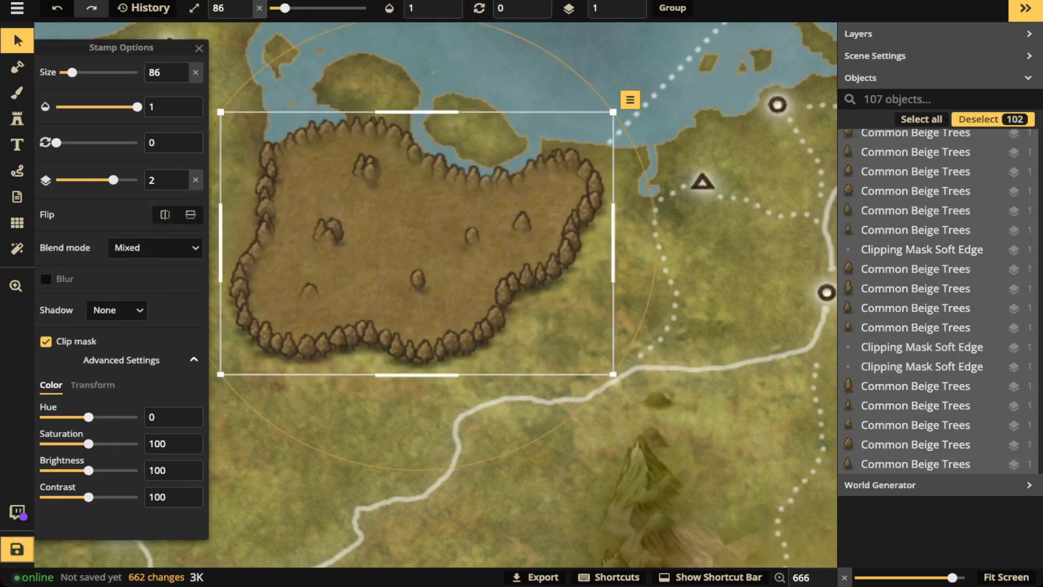
pyautogui.click(672, 8)
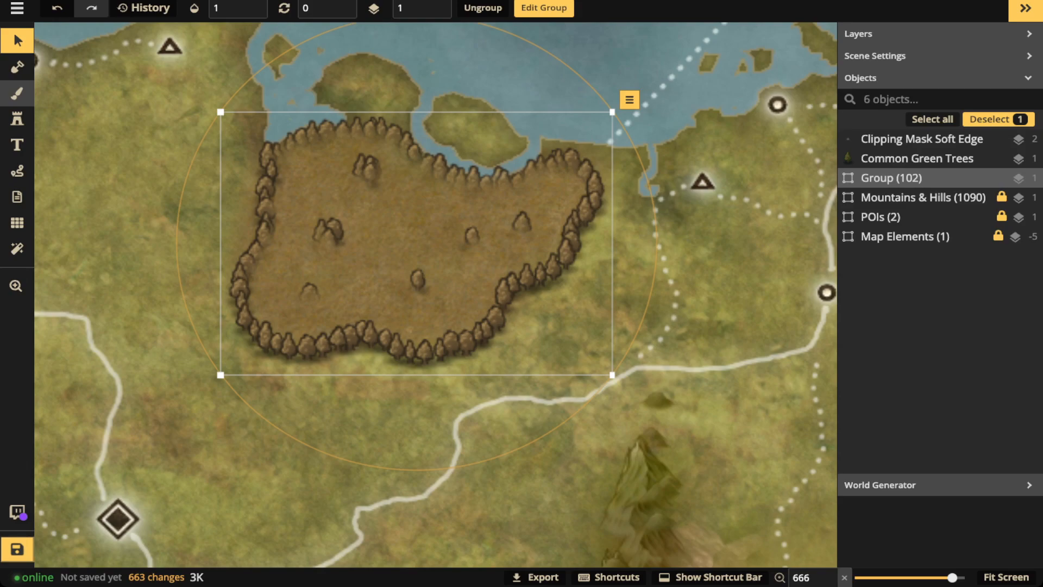
# - Brush brown ground texture at size 20 and softness 1 around the woodland's outer edge
pyautogui.click(17, 93)
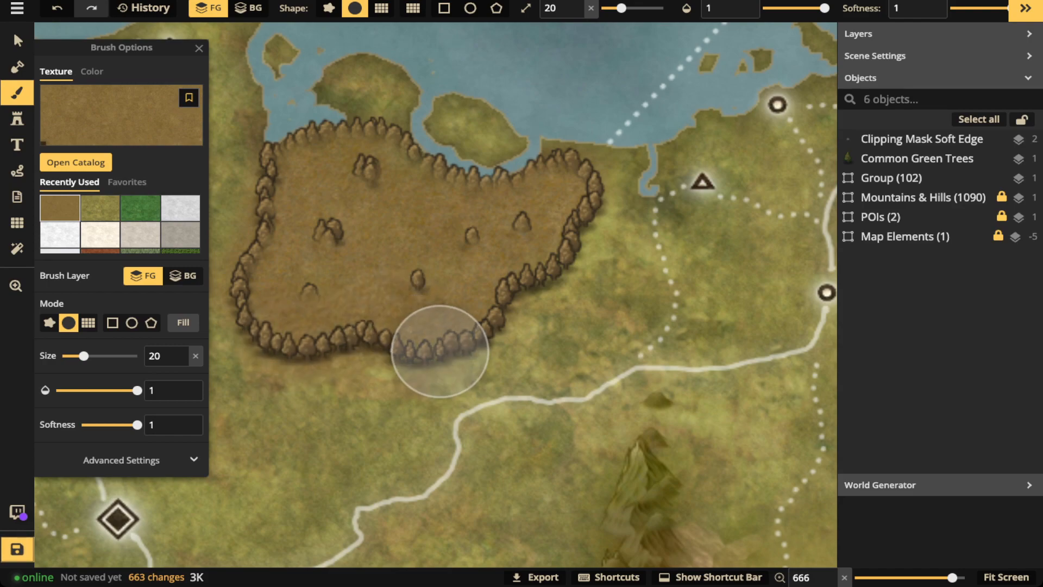
pyautogui.moveTo(536, 264)
pyautogui.mouseDown()
pyautogui.moveTo(578, 225)
pyautogui.moveTo(574, 172)
pyautogui.moveTo(536, 161)
pyautogui.mouseUp()
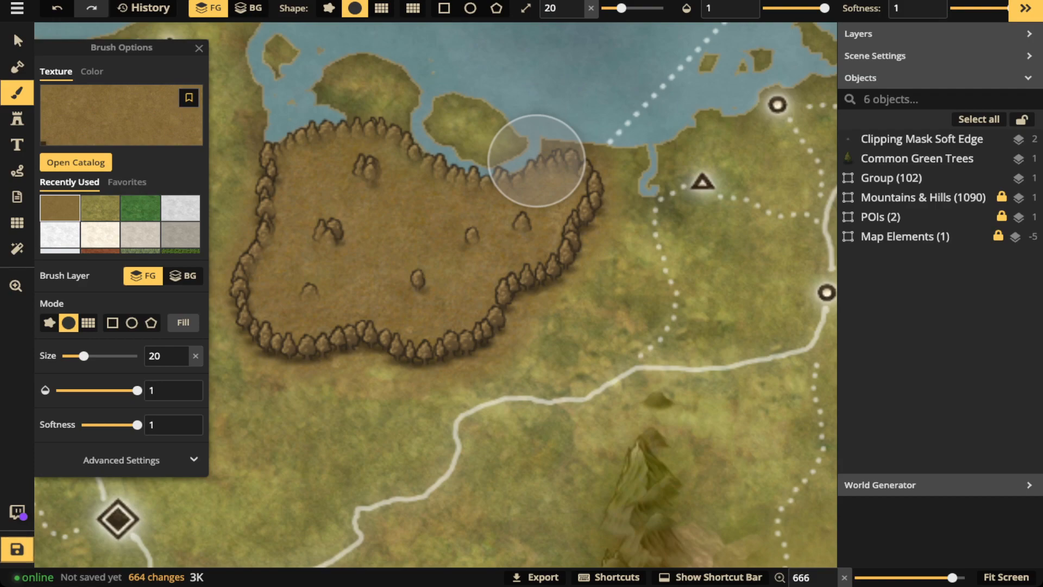
# - Delete the grouped beige woodland from the northern coast
pyautogui.press('v')
pyautogui.scroll(-2, 277, 321)
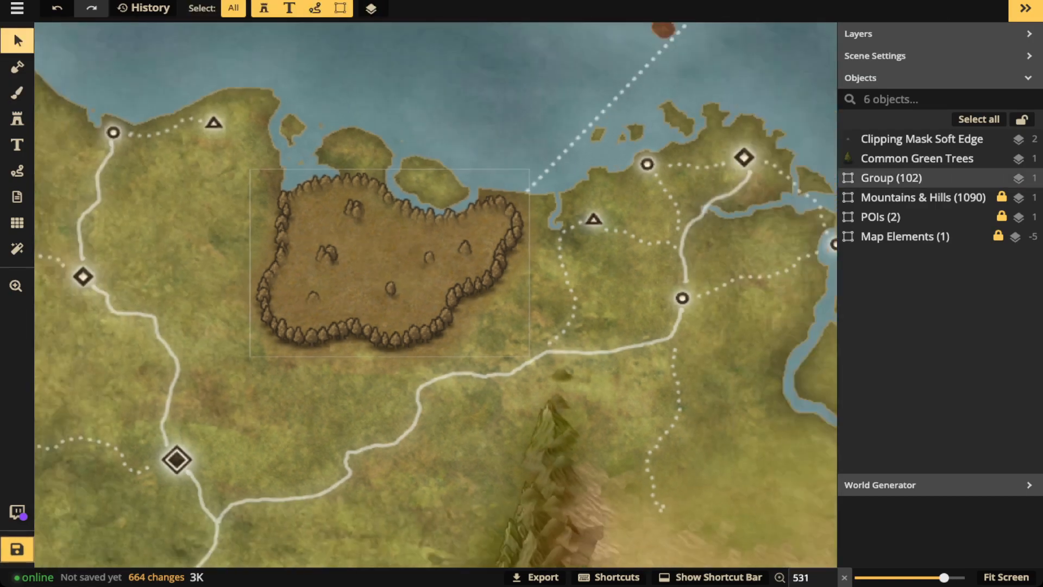
pyautogui.click(282, 318)
pyautogui.press('Delete')
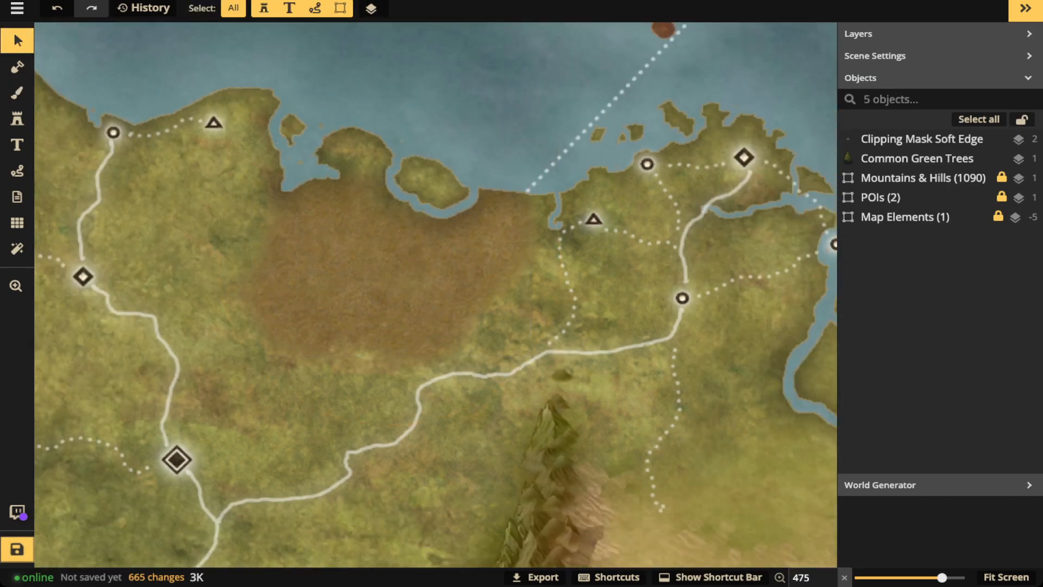
# - Paint over the brown ground by the northern coast with the olive grass texture at brush size 90
pyautogui.click(17, 92)
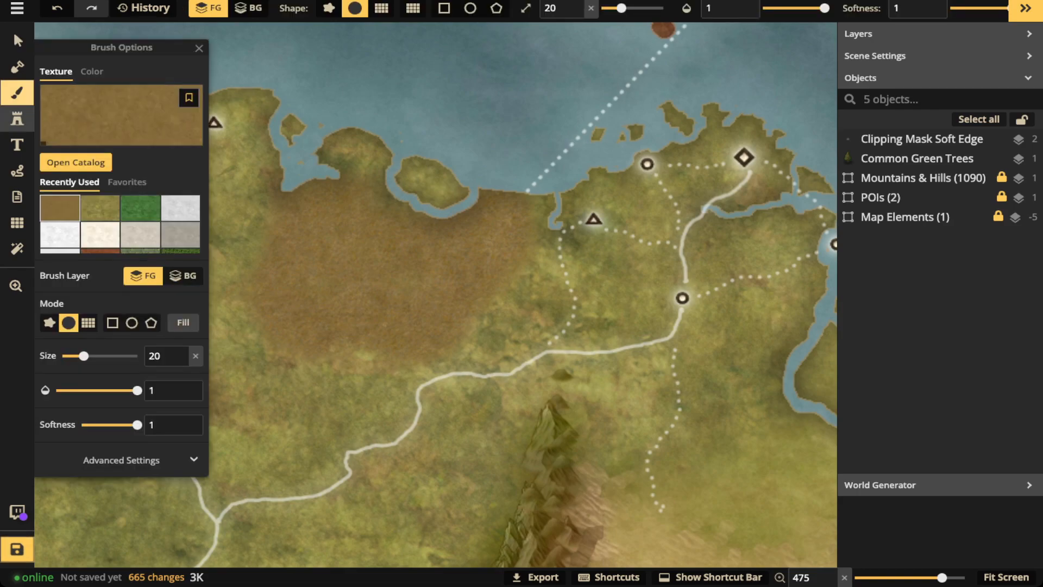
pyautogui.click(100, 208)
pyautogui.scroll(7, 396, 226)
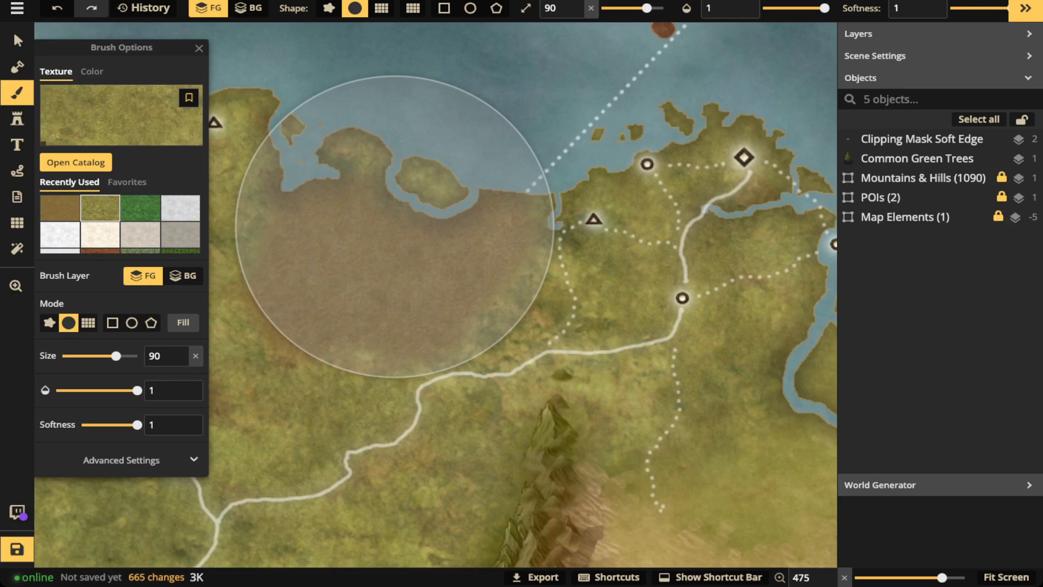
pyautogui.click(297, 267)
pyautogui.click(452, 225)
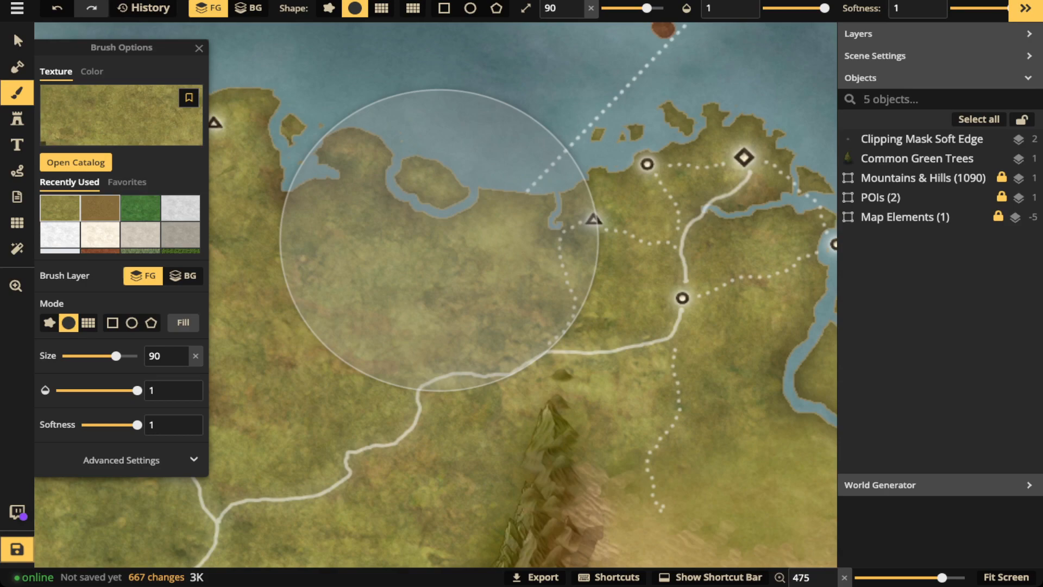
# - Choose the dark leafy green texture from the recently used textures for the foreground brush
pyautogui.click(140, 207)
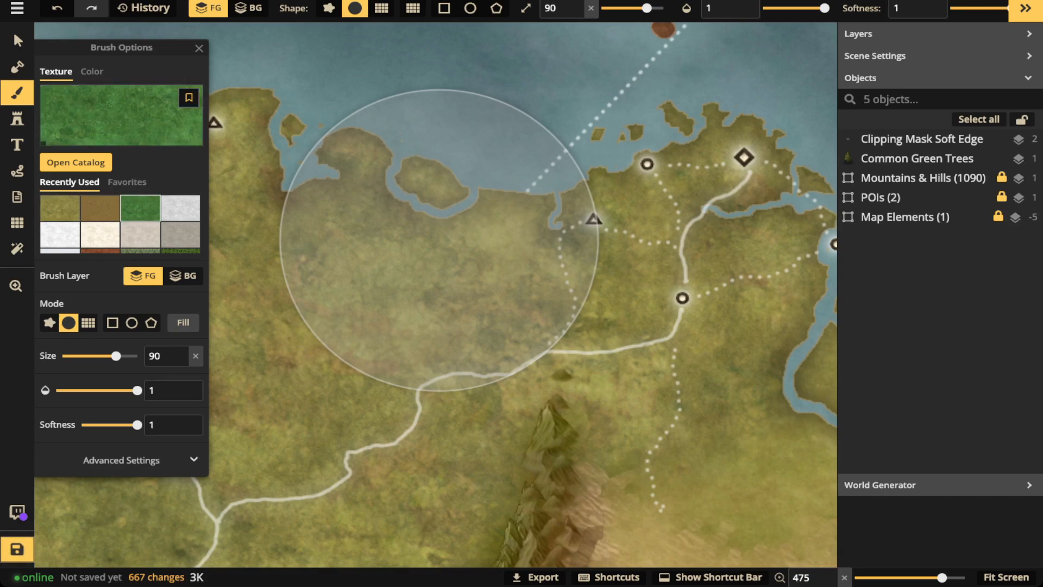
pyautogui.scroll(-1, 163, 233)
pyautogui.click(180, 239)
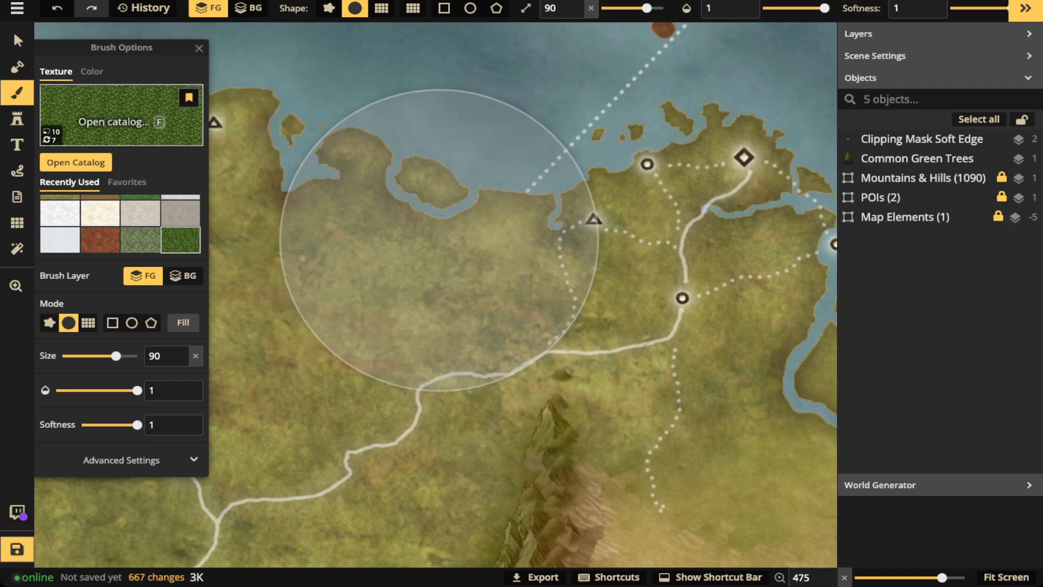
pyautogui.press('f')
pyautogui.press('Escape')
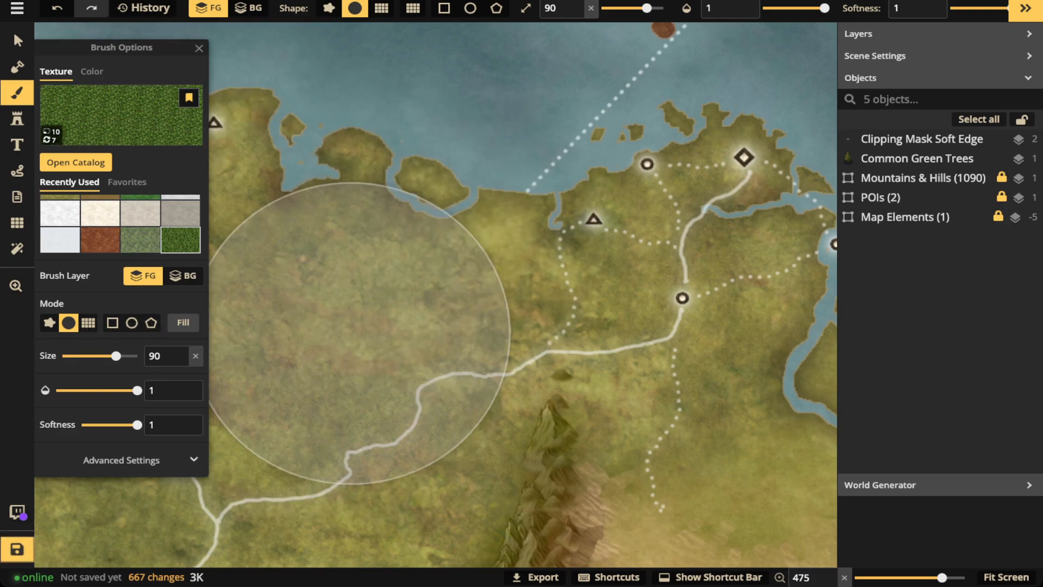
# - Paint a solid forest with the leafy texture at brush size 10, from below the northern coast southwest towards the road
pyautogui.press('[')
pyautogui.press('[')
pyautogui.press('[')
pyautogui.press('[')
pyautogui.press('[')
pyautogui.press('[')
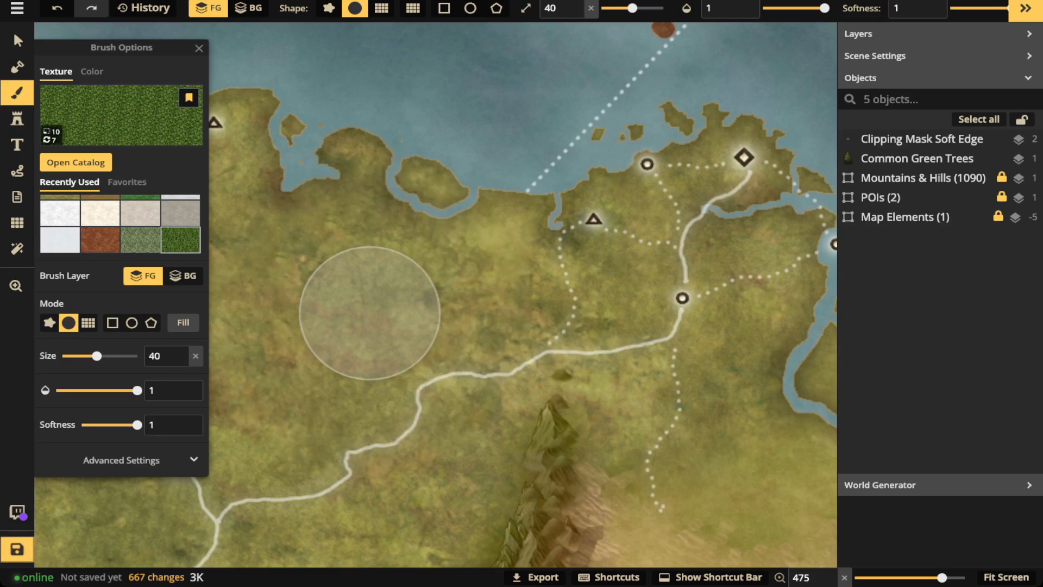
pyautogui.press('[')
pyautogui.press('[')
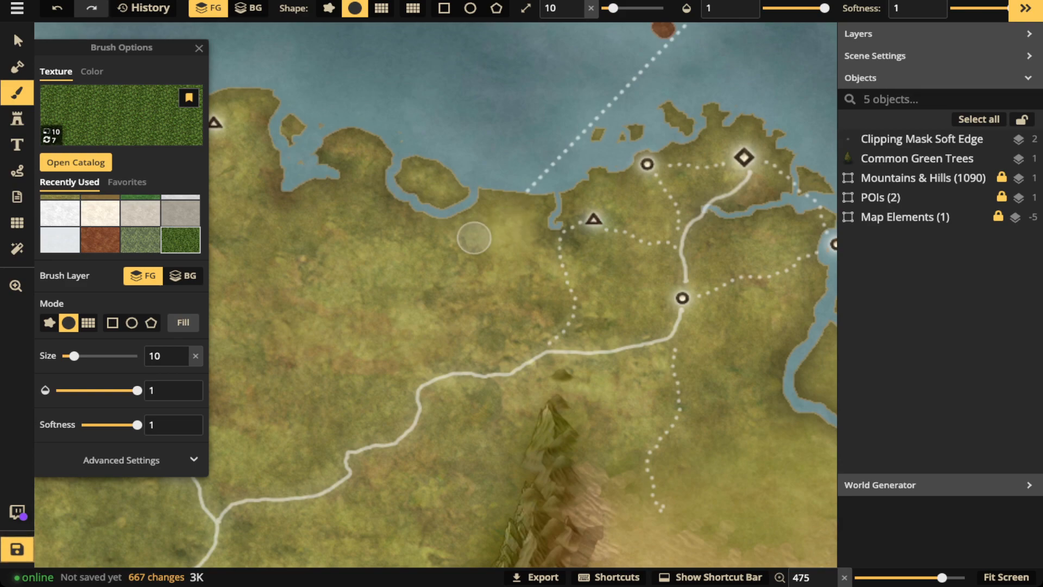
pyautogui.moveTo(486, 234)
pyautogui.mouseDown()
pyautogui.moveTo(415, 239)
pyautogui.moveTo(337, 211)
pyautogui.moveTo(304, 221)
pyautogui.moveTo(265, 279)
pyautogui.moveTo(271, 334)
pyautogui.mouseUp()
pyautogui.moveTo(233, 399)
pyautogui.mouseDown()
pyautogui.moveTo(231, 430)
pyautogui.moveTo(253, 453)
pyautogui.moveTo(321, 443)
pyautogui.moveTo(356, 392)
pyautogui.moveTo(386, 401)
pyautogui.moveTo(349, 416)
pyautogui.moveTo(383, 404)
pyautogui.moveTo(447, 345)
pyautogui.moveTo(502, 349)
pyautogui.moveTo(544, 318)
pyautogui.moveTo(535, 251)
pyautogui.moveTo(494, 241)
pyautogui.moveTo(479, 256)
pyautogui.moveTo(467, 330)
pyautogui.moveTo(507, 256)
pyautogui.moveTo(479, 332)
pyautogui.moveTo(509, 262)
pyautogui.moveTo(522, 294)
pyautogui.moveTo(498, 335)
pyautogui.moveTo(526, 305)
pyautogui.moveTo(494, 260)
pyautogui.moveTo(319, 236)
pyautogui.moveTo(284, 286)
pyautogui.moveTo(271, 362)
pyautogui.moveTo(247, 406)
pyautogui.moveTo(252, 426)
pyautogui.moveTo(273, 435)
pyautogui.moveTo(344, 378)
pyautogui.moveTo(428, 341)
pyautogui.moveTo(376, 381)
pyautogui.moveTo(455, 312)
pyautogui.moveTo(448, 270)
pyautogui.moveTo(339, 243)
pyautogui.moveTo(265, 418)
pyautogui.moveTo(322, 287)
pyautogui.moveTo(355, 257)
pyautogui.moveTo(283, 402)
pyautogui.moveTo(355, 291)
pyautogui.moveTo(375, 281)
pyautogui.moveTo(311, 396)
pyautogui.moveTo(281, 423)
pyautogui.moveTo(364, 323)
pyautogui.moveTo(279, 424)
pyautogui.moveTo(396, 284)
pyautogui.moveTo(416, 281)
pyautogui.moveTo(367, 338)
pyautogui.moveTo(375, 355)
pyautogui.moveTo(426, 317)
pyautogui.moveTo(361, 274)
pyautogui.moveTo(435, 275)
pyautogui.moveTo(389, 348)
pyautogui.moveTo(484, 277)
pyautogui.moveTo(493, 282)
pyautogui.moveTo(311, 286)
pyautogui.moveTo(327, 246)
pyautogui.moveTo(308, 356)
pyautogui.mouseUp()
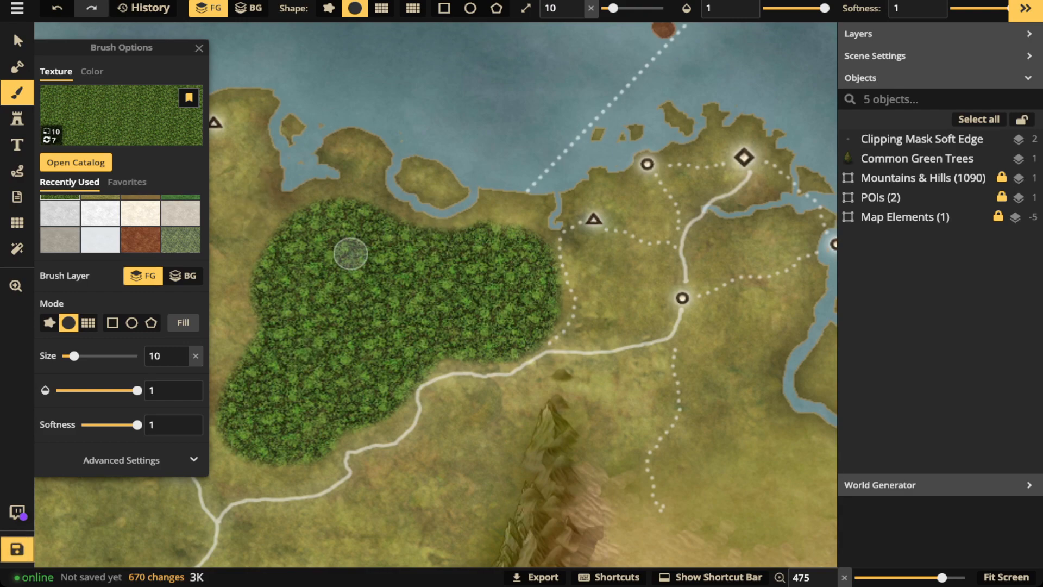
# - Draw a free-hand red test path, width 2.5 on layer 2, over the sea north of the forest
pyautogui.scroll(-1, 350, 252)
pyautogui.press('b')
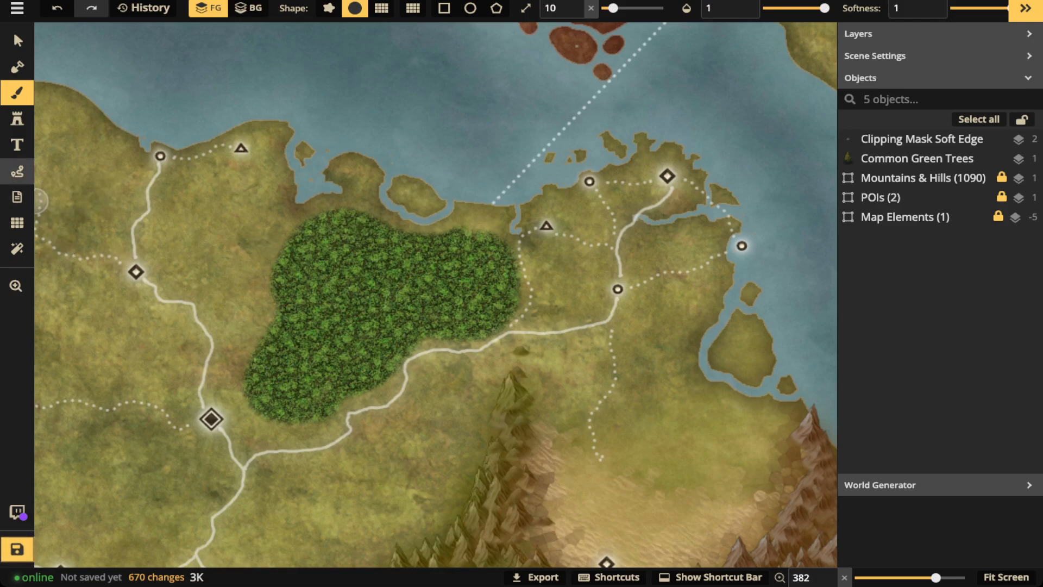
pyautogui.click(16, 171)
pyautogui.click(88, 279)
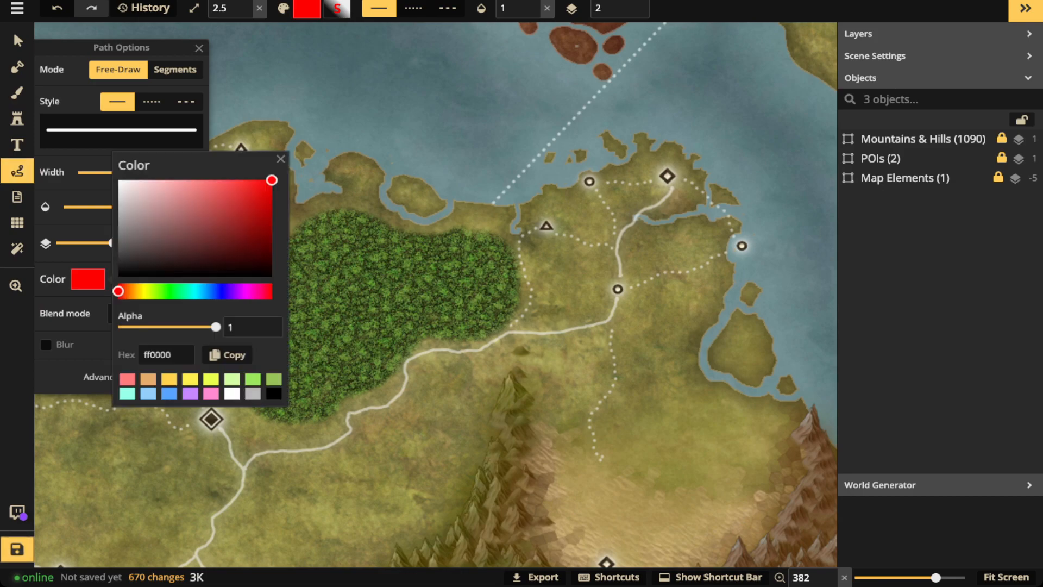
pyautogui.click(278, 160)
pyautogui.moveTo(368, 140); pyautogui.dragTo(387, 152)
pyautogui.moveTo(463, 158); pyautogui.dragTo(471, 177)
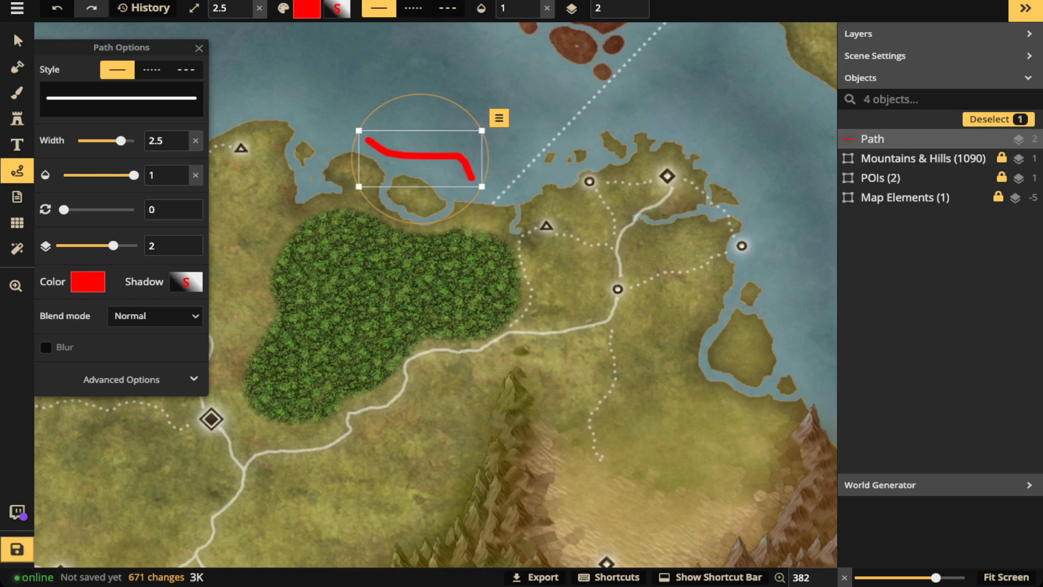
# - Change the test path's color to black (000000) and its width to 1.5
pyautogui.click(88, 282)
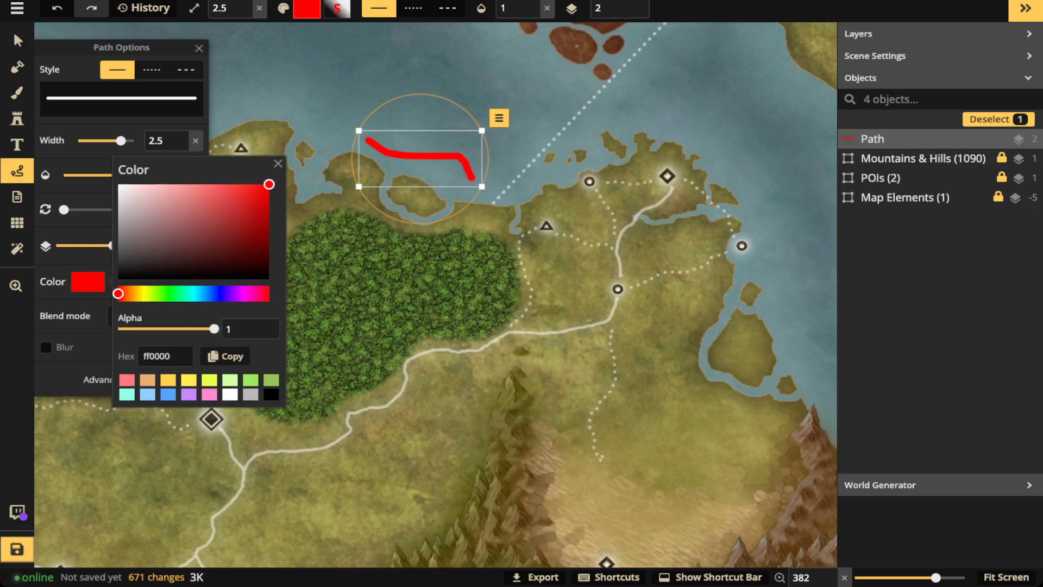
pyautogui.moveTo(269, 185); pyautogui.dragTo(268, 279)
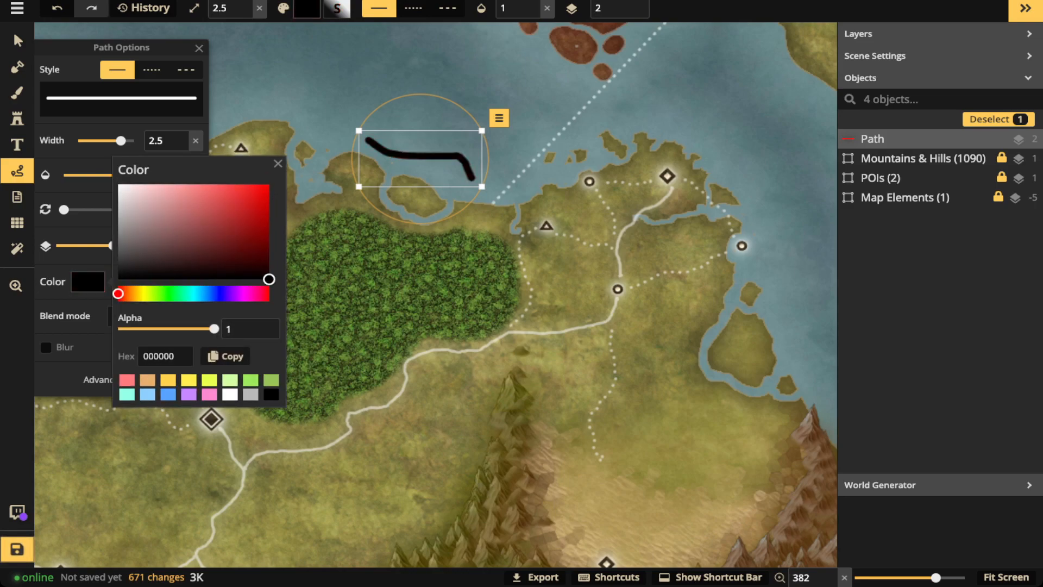
pyautogui.click(277, 163)
pyautogui.click(182, 146)
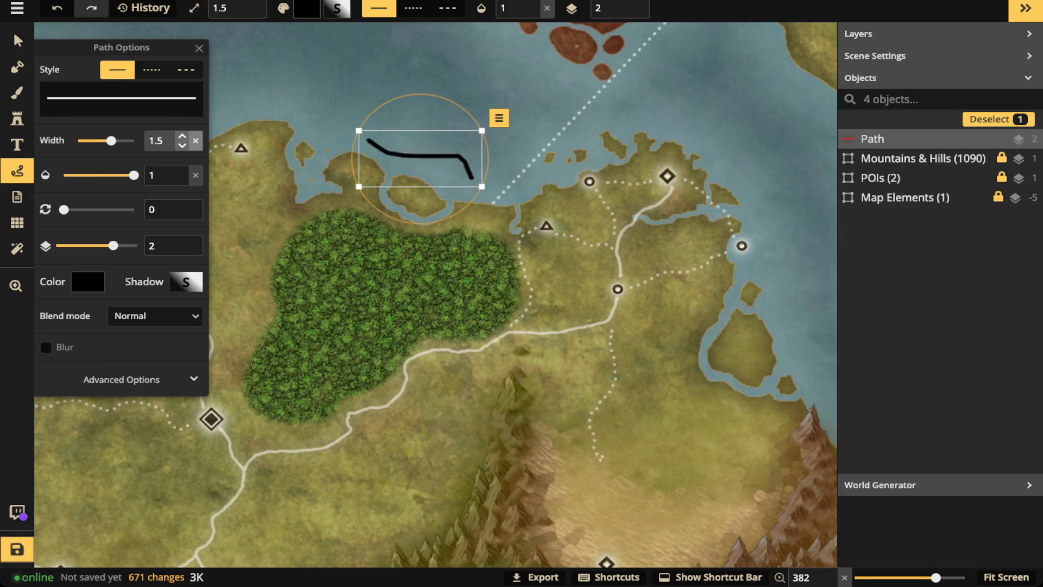
# - Blur the test path with radius 7.9 at width 0.9, and delete the path
pyautogui.click(46, 347)
pyautogui.moveTo(84, 366); pyautogui.dragTo(105, 367)
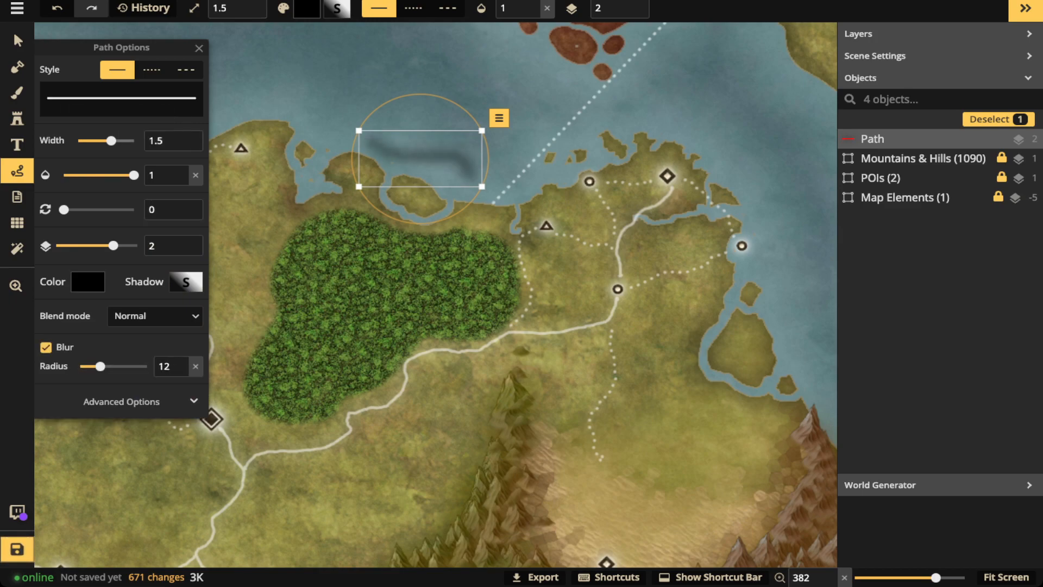
pyautogui.moveTo(111, 140); pyautogui.dragTo(102, 141)
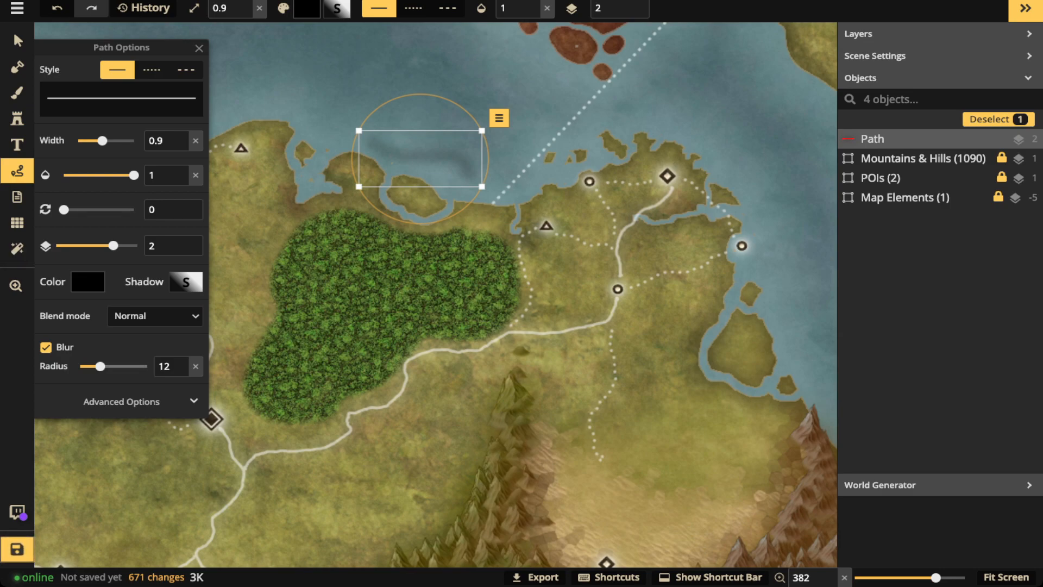
pyautogui.moveTo(99, 366); pyautogui.dragTo(93, 366)
pyautogui.press('Delete')
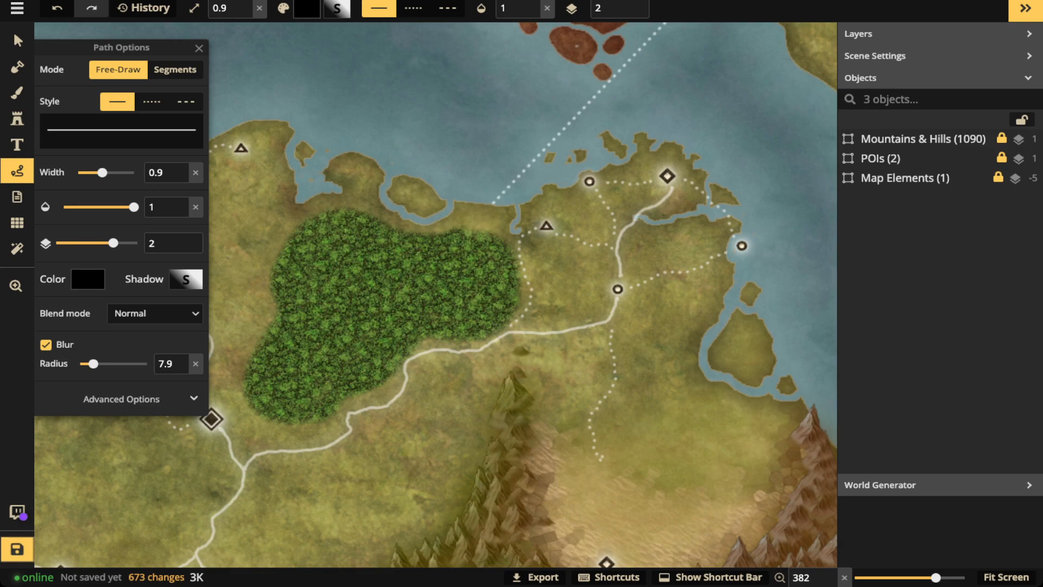
# - Draw blurred black shadow paths along the forest's eastern and southern edges, and set the long southern path's width to 1.3
pyautogui.click(518, 293)
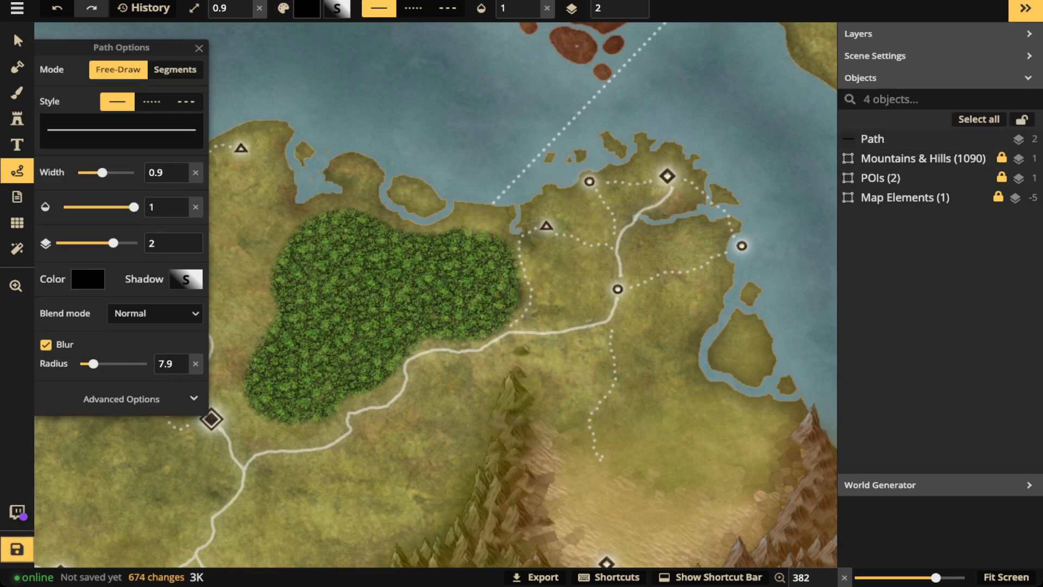
pyautogui.moveTo(518, 294)
pyautogui.mouseDown()
pyautogui.moveTo(497, 327)
pyautogui.moveTo(413, 348)
pyautogui.moveTo(328, 417)
pyautogui.moveTo(268, 419)
pyautogui.moveTo(242, 401)
pyautogui.moveTo(239, 383)
pyautogui.mouseUp()
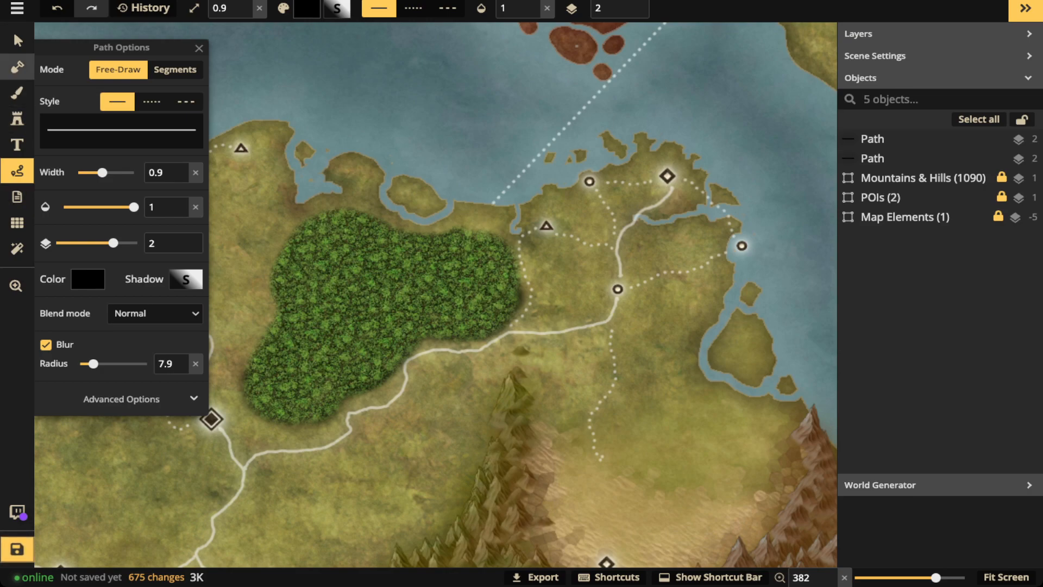
pyautogui.click(17, 40)
pyautogui.click(375, 385)
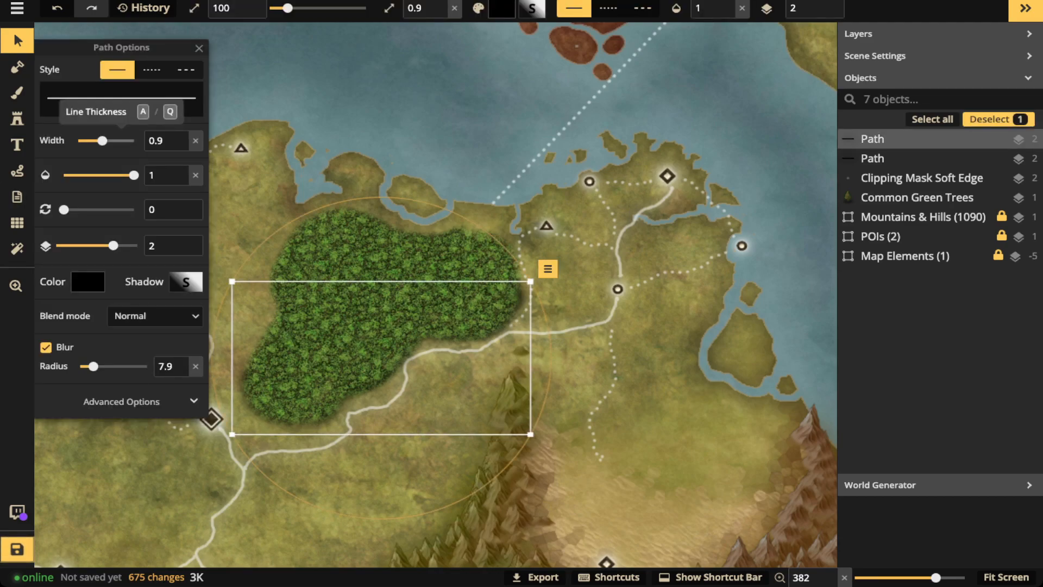
pyautogui.moveTo(102, 140); pyautogui.dragTo(109, 141)
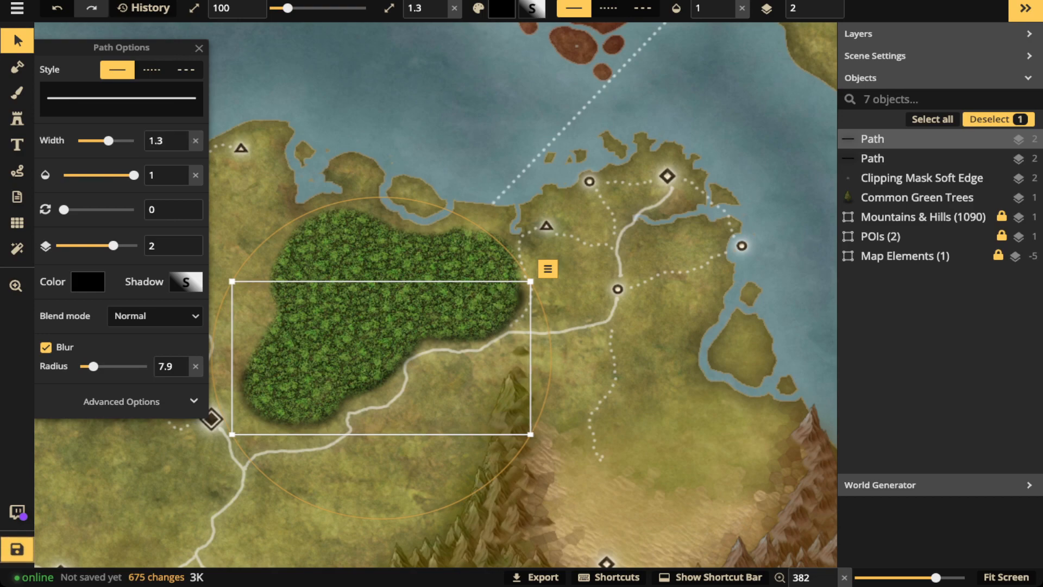
pyautogui.press('Escape')
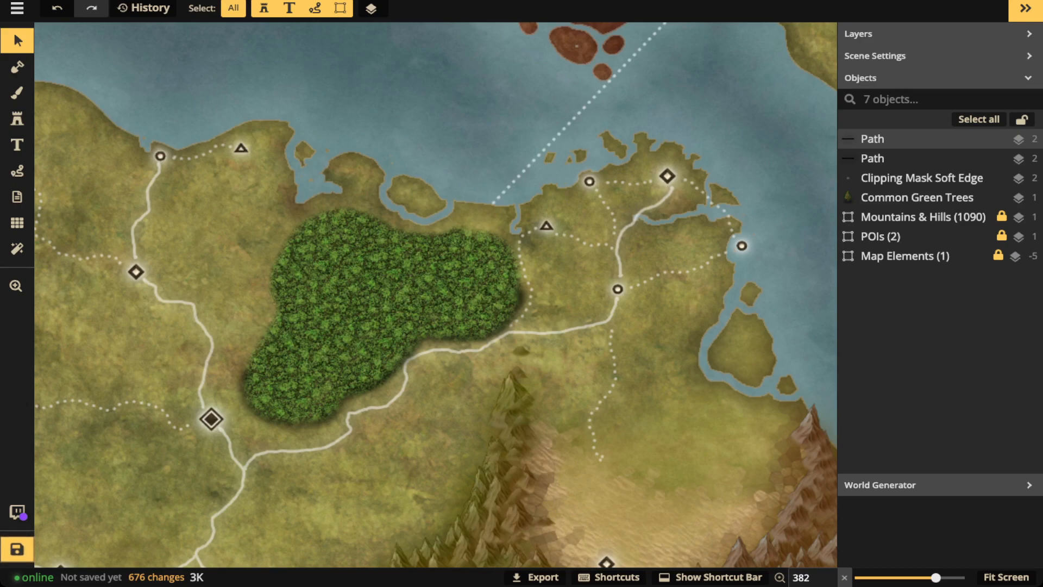
pyautogui.moveTo(531, 434); pyautogui.dragTo(232, 281)
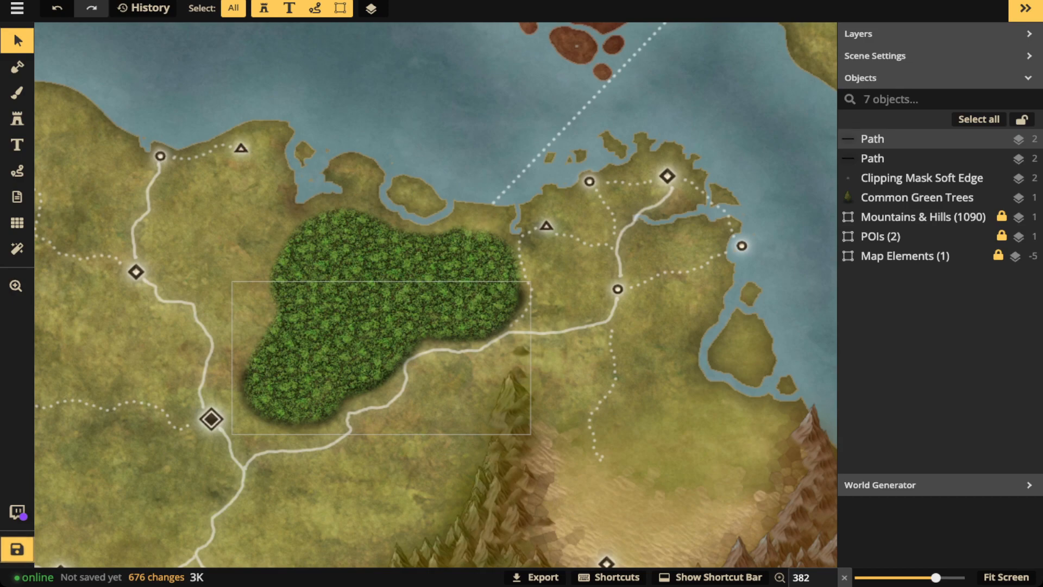
# - Draw several short curved shadow paths across the forest interior, black, width 1.3, with blur radius 7.9
pyautogui.click(17, 172)
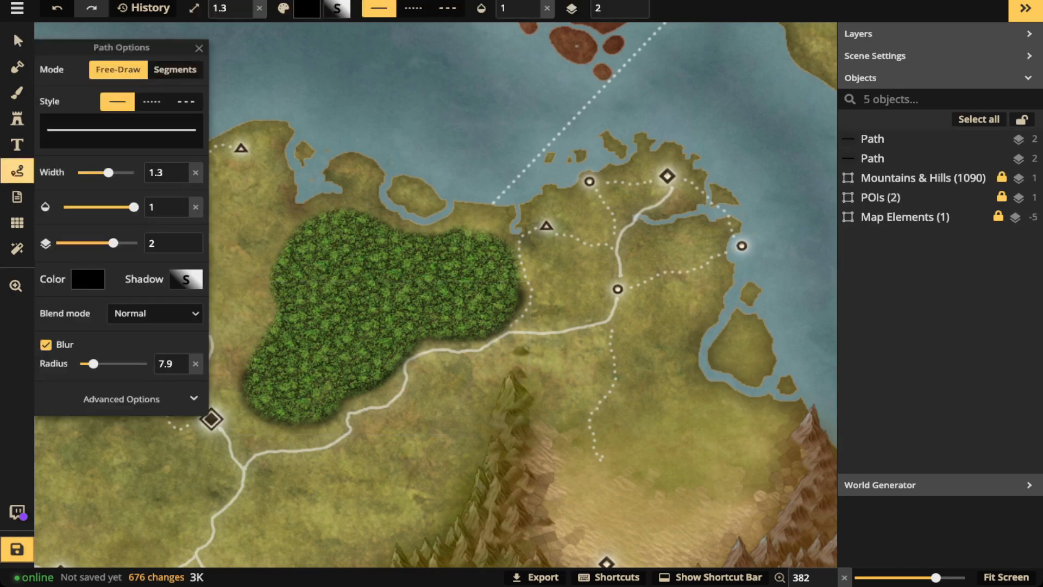
pyautogui.moveTo(413, 314)
pyautogui.mouseDown()
pyautogui.moveTo(378, 296)
pyautogui.moveTo(364, 257)
pyautogui.mouseUp()
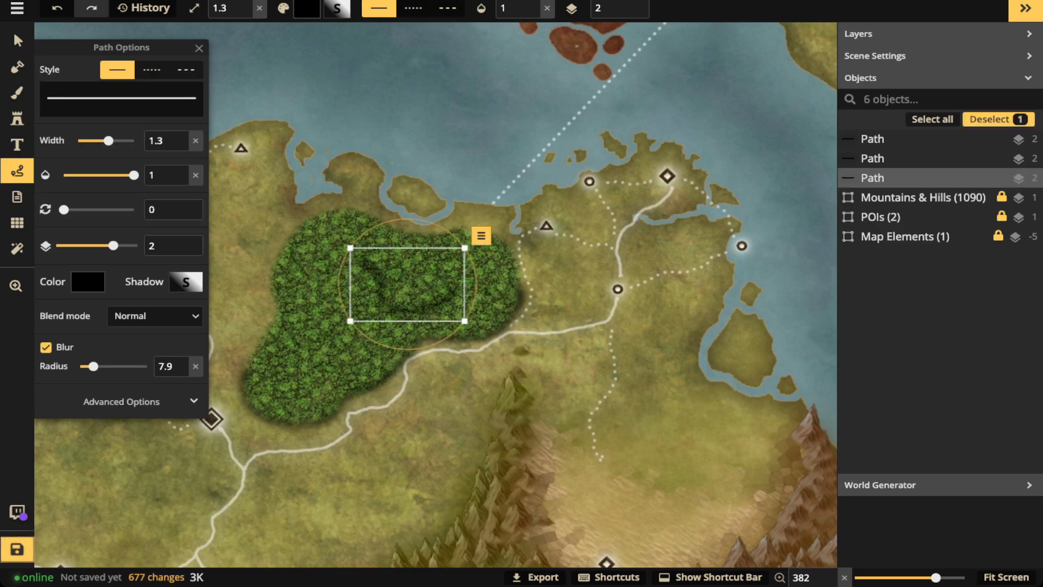
pyautogui.press('Escape')
pyautogui.moveTo(353, 342)
pyautogui.mouseDown()
pyautogui.moveTo(333, 359)
pyautogui.moveTo(293, 327)
pyautogui.moveTo(325, 313)
pyautogui.mouseUp()
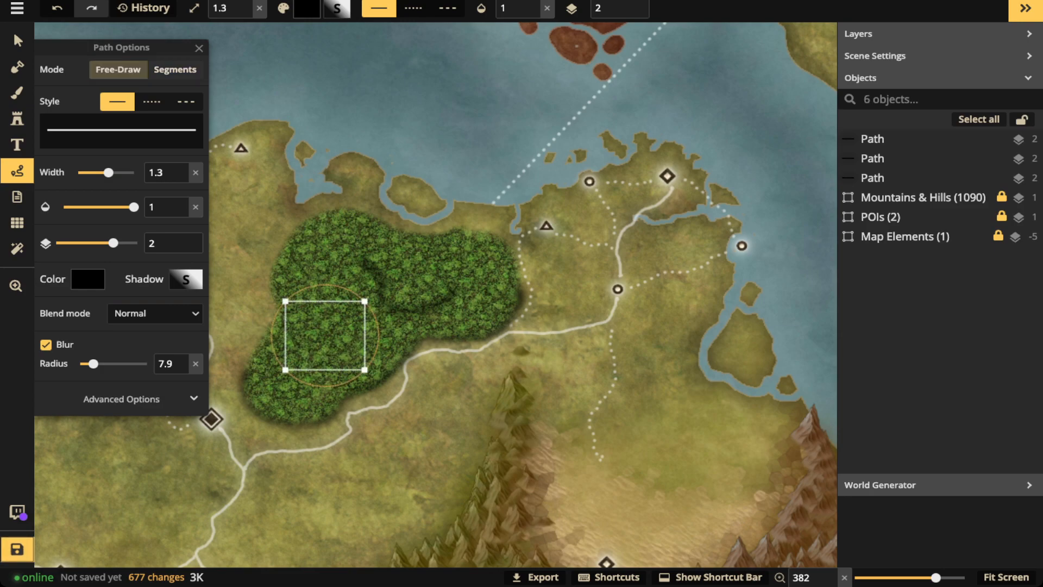
pyautogui.press('Escape')
pyautogui.moveTo(471, 314); pyautogui.dragTo(460, 318)
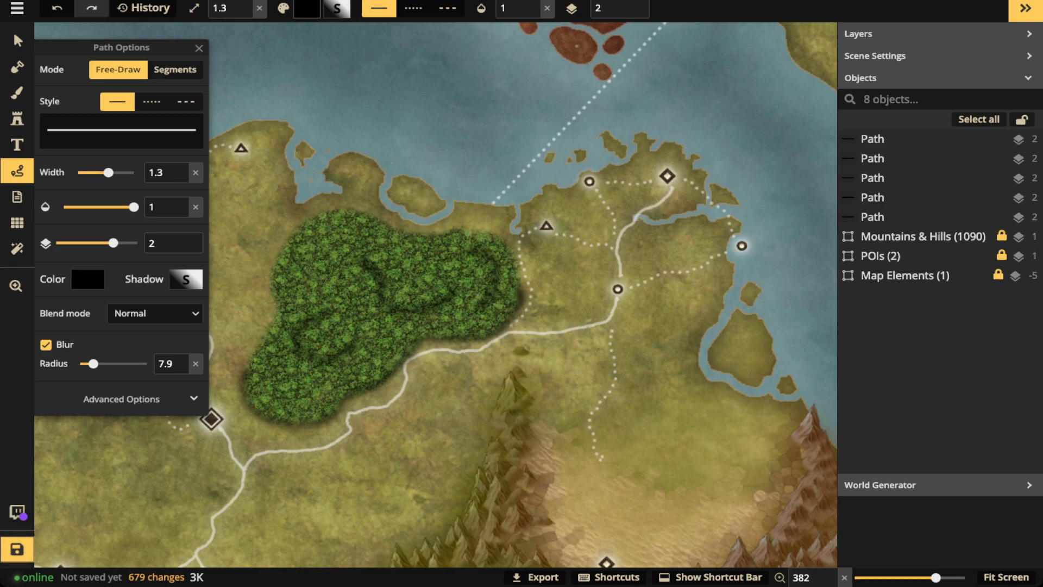
# - Set up new paths with white color (ffffff) and the Overlay blend mode for forest highlights
pyautogui.click(88, 279)
pyautogui.click(230, 392)
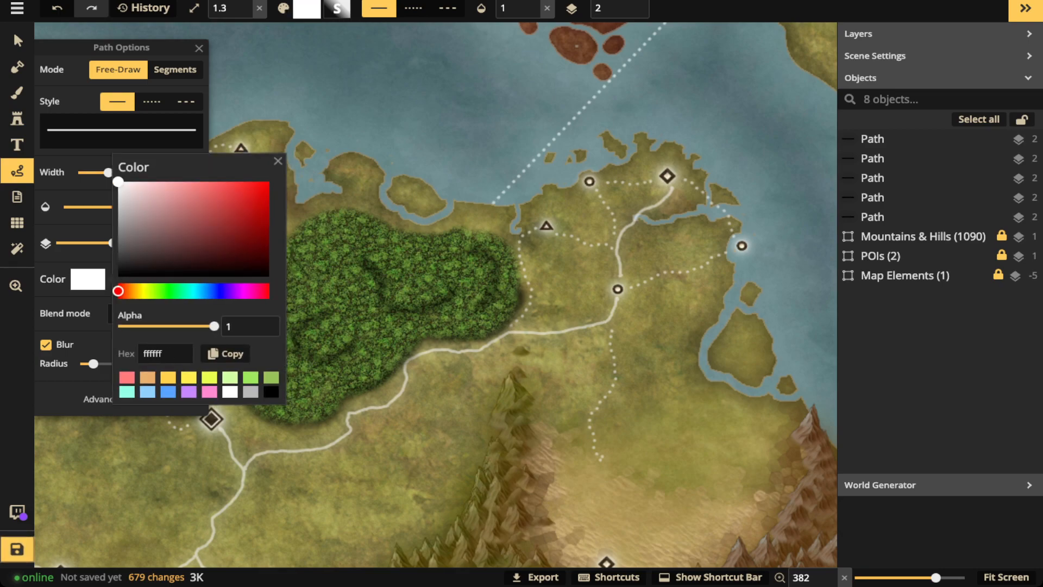
pyautogui.click(278, 161)
pyautogui.click(155, 314)
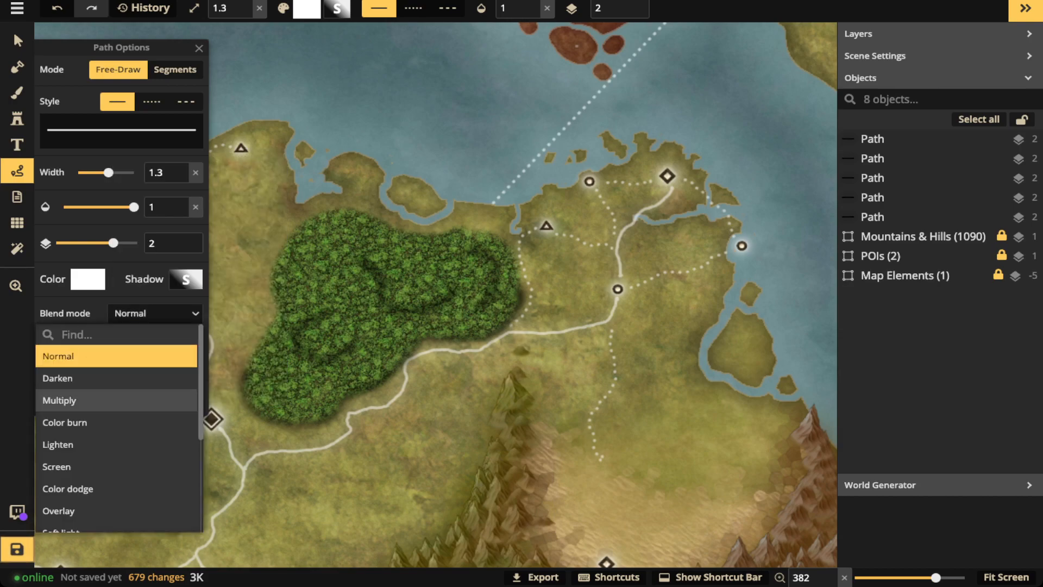
pyautogui.click(116, 510)
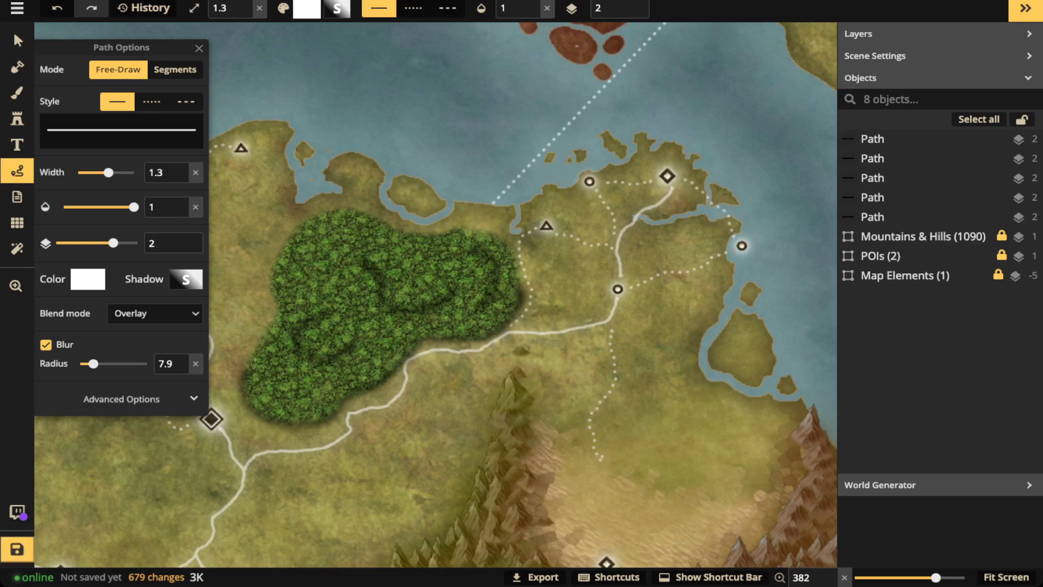
# - Draw two short blurred highlight paths inside the forest, one in the southwestern part and one in the north-central part, at opacity 1
pyautogui.moveTo(335, 336)
pyautogui.mouseDown()
pyautogui.moveTo(313, 340)
pyautogui.moveTo(329, 335)
pyautogui.mouseUp()
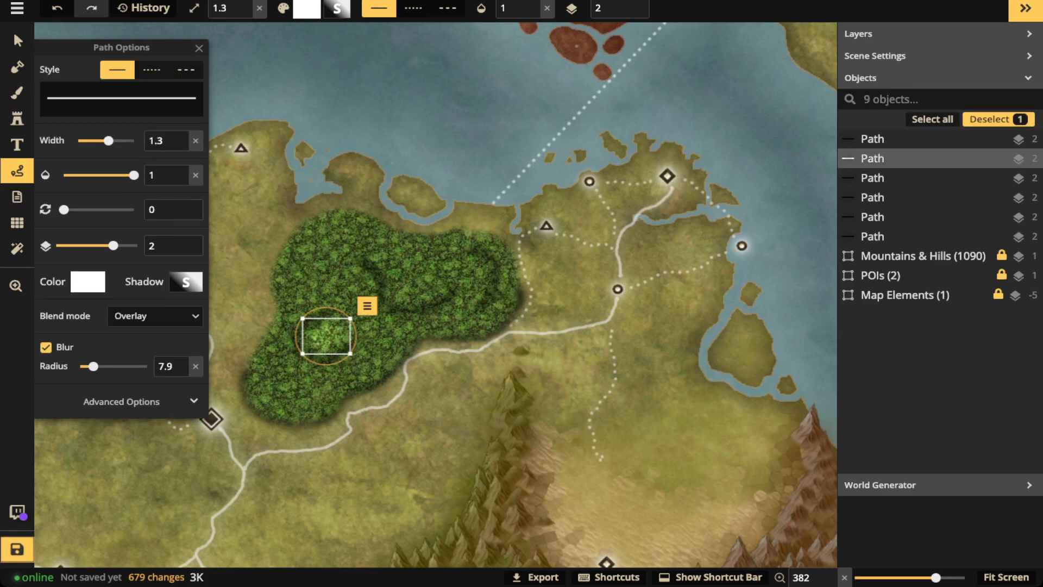
pyautogui.press('Escape')
pyautogui.moveTo(424, 284)
pyautogui.mouseDown()
pyautogui.moveTo(394, 269)
pyautogui.moveTo(419, 275)
pyautogui.mouseUp()
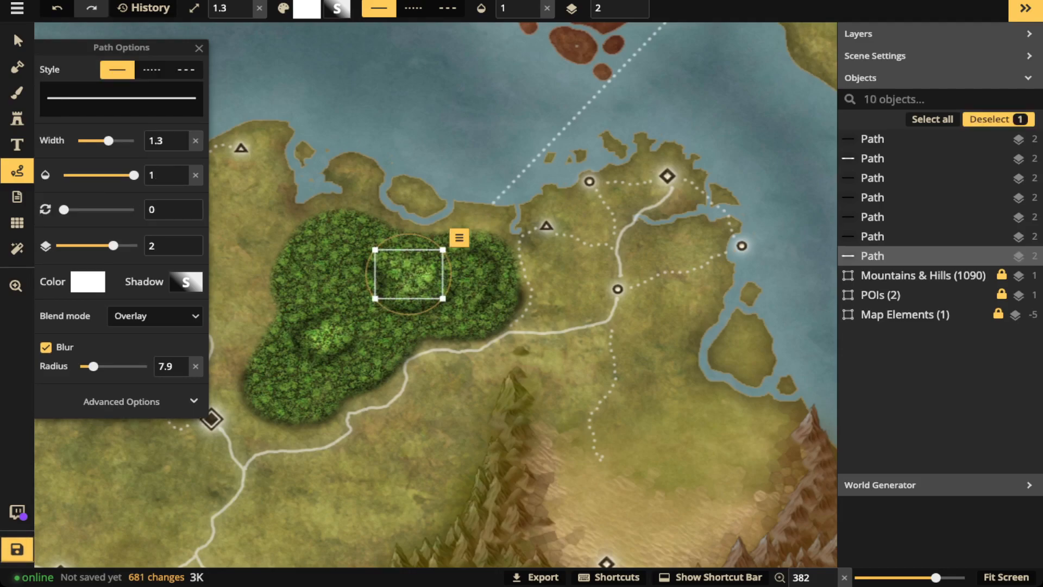
pyautogui.press('Escape')
# - Lower the path opacity to 0.57 and draw softer highlight paths across the forest's southern, eastern and northwestern parts
pyautogui.moveTo(134, 207); pyautogui.dragTo(112, 207)
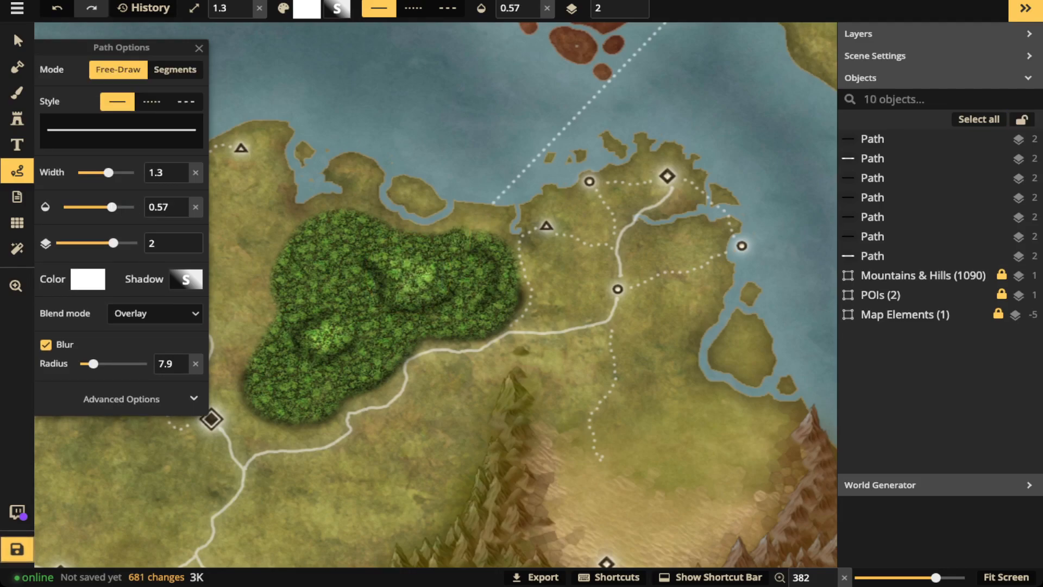
pyautogui.moveTo(389, 332)
pyautogui.mouseDown()
pyautogui.moveTo(327, 382)
pyautogui.moveTo(264, 398)
pyautogui.mouseUp()
pyautogui.press('Escape')
pyautogui.moveTo(469, 279); pyautogui.dragTo(454, 311)
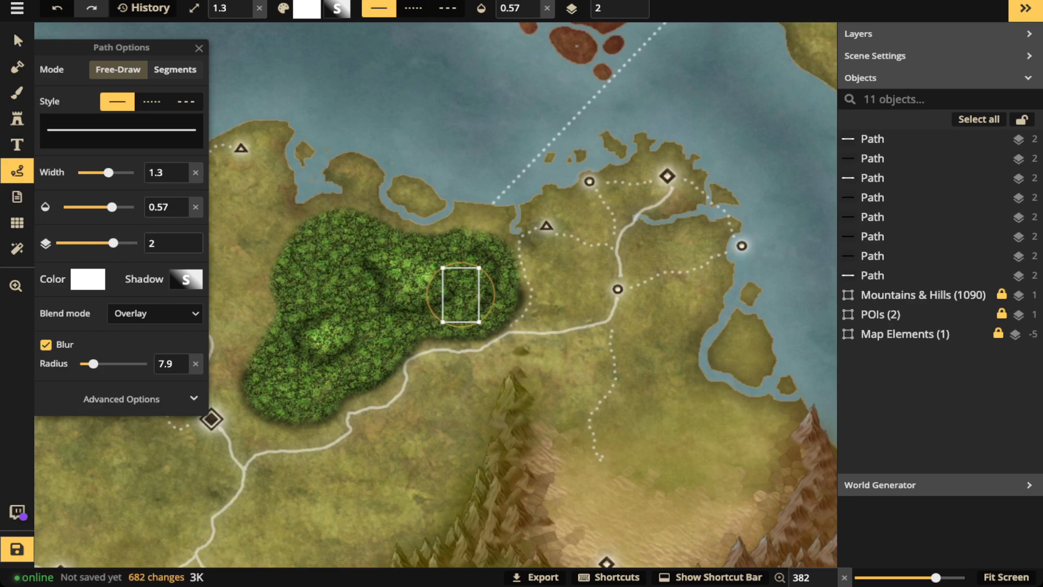
pyautogui.moveTo(321, 290)
pyautogui.mouseDown()
pyautogui.moveTo(350, 234)
pyautogui.moveTo(299, 257)
pyautogui.moveTo(304, 288)
pyautogui.moveTo(372, 311)
pyautogui.moveTo(308, 260)
pyautogui.mouseUp()
pyautogui.press('Escape')
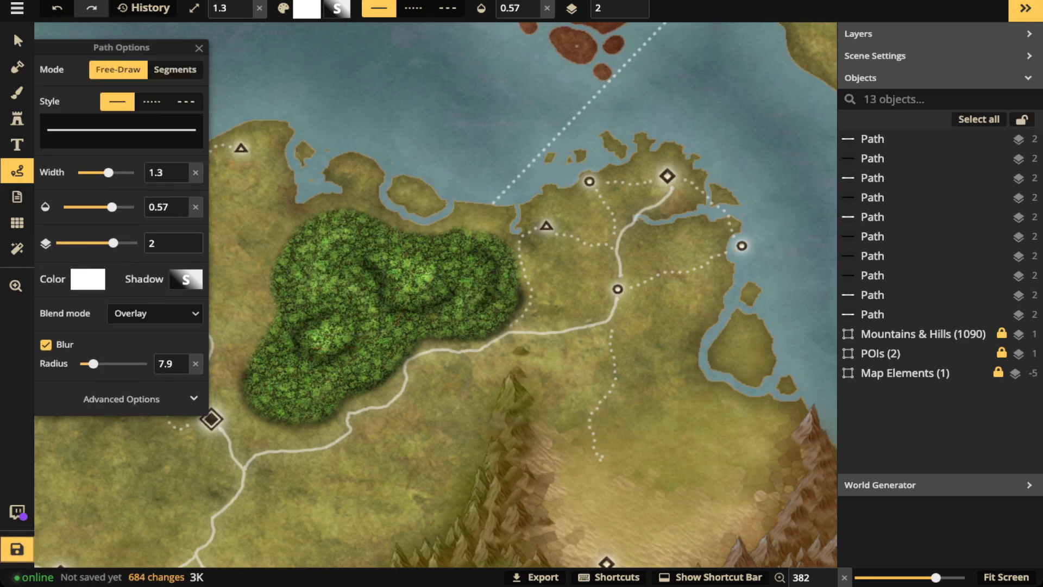
# - Activate the texture Brush tool to continue working on the green forest
pyautogui.scroll(-4, 583, 192)
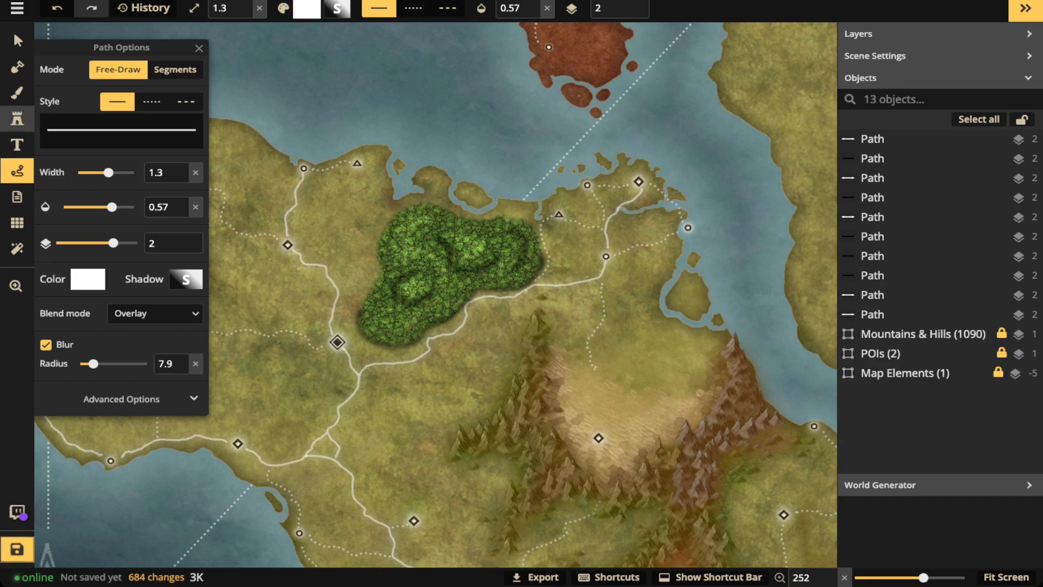
pyautogui.click(17, 94)
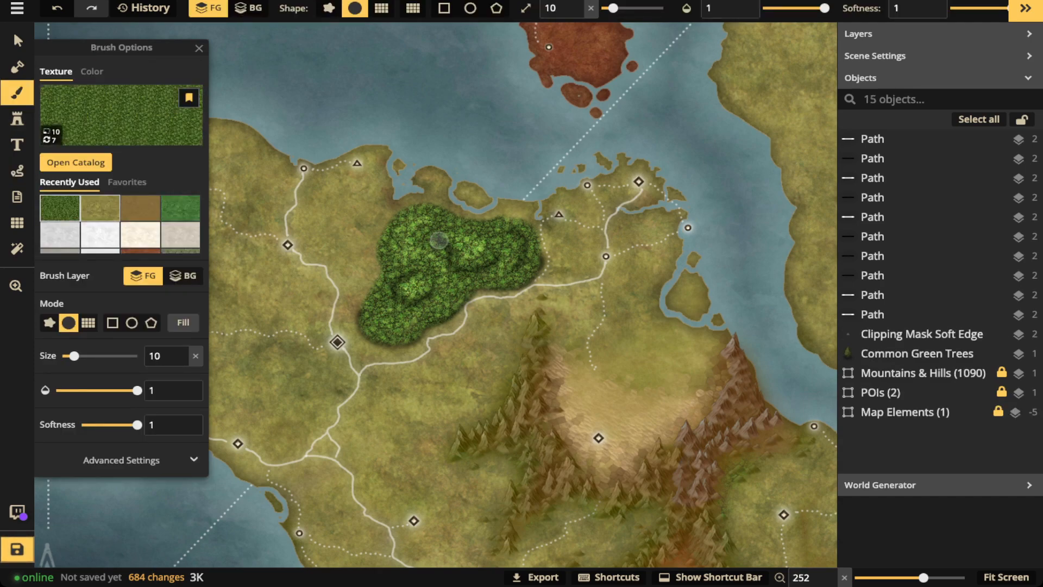
# - Recolour the painted forest by brushing over it with the grass texture at hue -91 and brush size 33
pyautogui.click(121, 459)
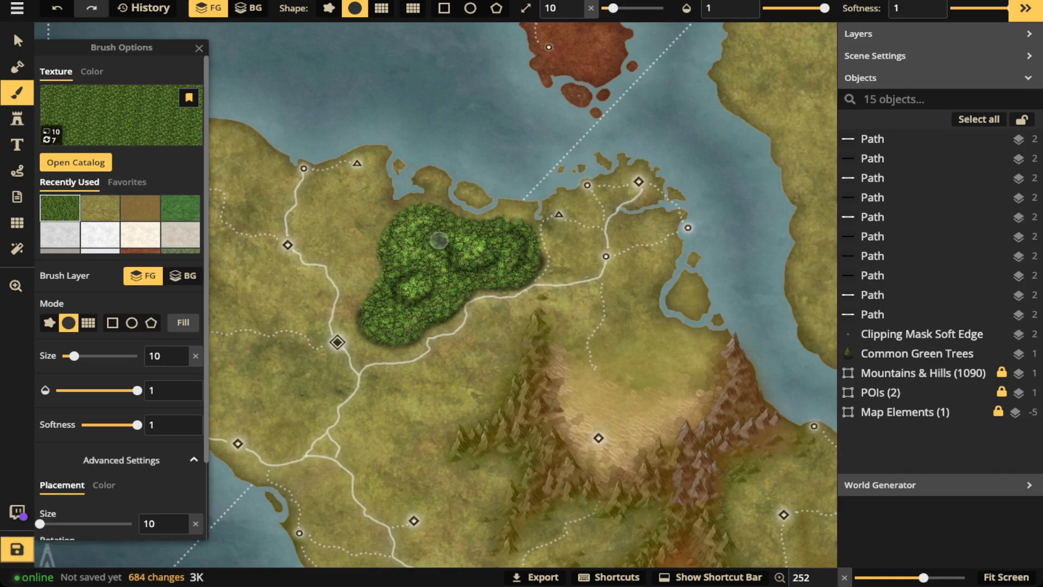
pyautogui.click(104, 393)
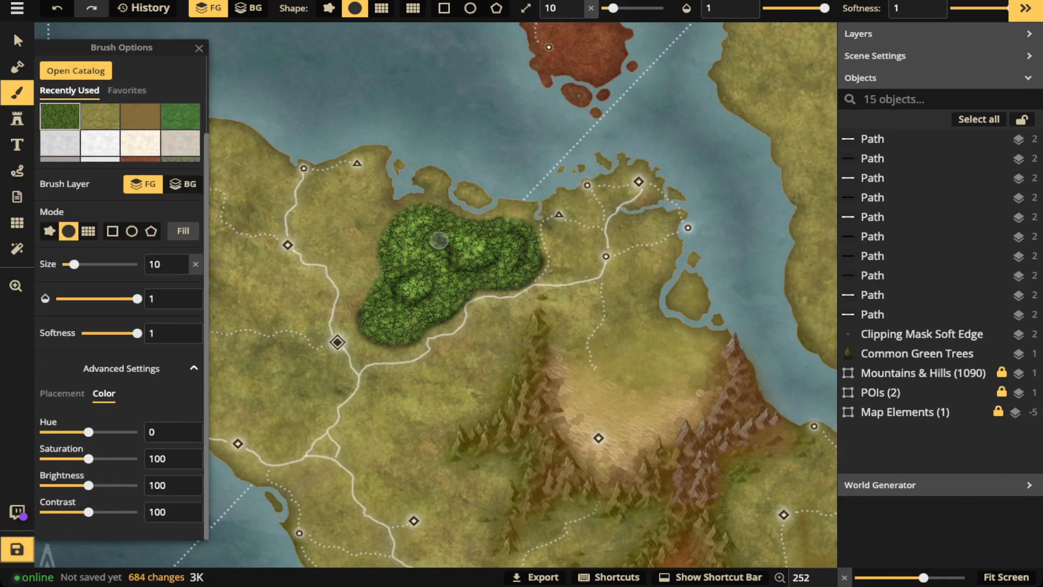
pyautogui.click(104, 432)
pyautogui.moveTo(103, 432); pyautogui.dragTo(63, 431)
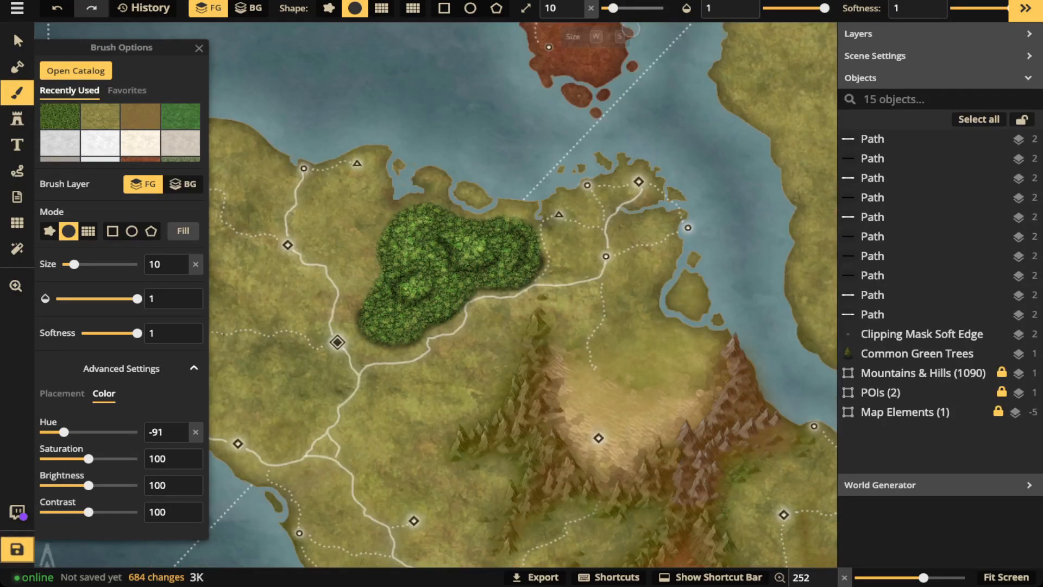
pyautogui.press('w')
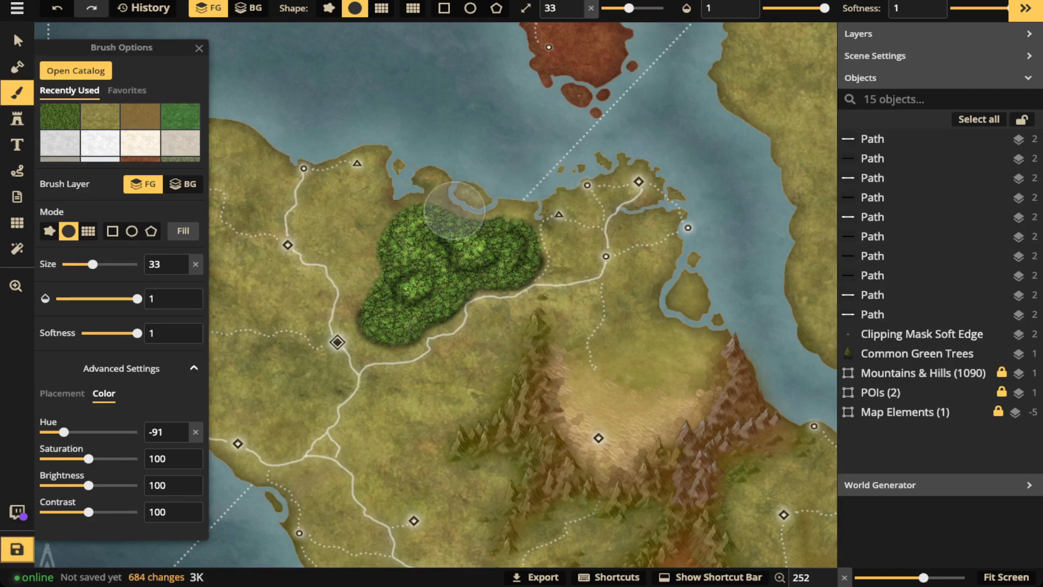
pyautogui.moveTo(434, 233)
pyautogui.mouseDown()
pyautogui.moveTo(386, 324)
pyautogui.moveTo(474, 257)
pyautogui.moveTo(515, 255)
pyautogui.moveTo(503, 244)
pyautogui.moveTo(464, 244)
pyautogui.moveTo(441, 269)
pyautogui.moveTo(479, 253)
pyautogui.moveTo(501, 262)
pyautogui.moveTo(464, 274)
pyautogui.moveTo(399, 330)
pyautogui.moveTo(379, 313)
pyautogui.moveTo(412, 232)
pyautogui.moveTo(431, 225)
pyautogui.moveTo(499, 244)
pyautogui.moveTo(522, 243)
pyautogui.mouseUp()
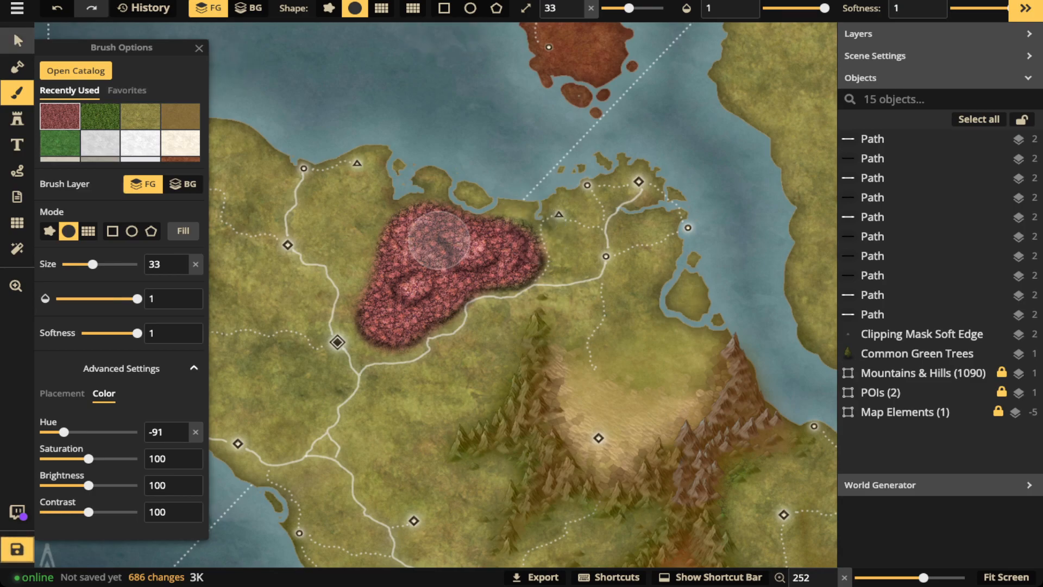
# - Examine how the recoloured forest looks among the surrounding continents
pyautogui.click(18, 40)
pyautogui.scroll(-2, 386, 204)
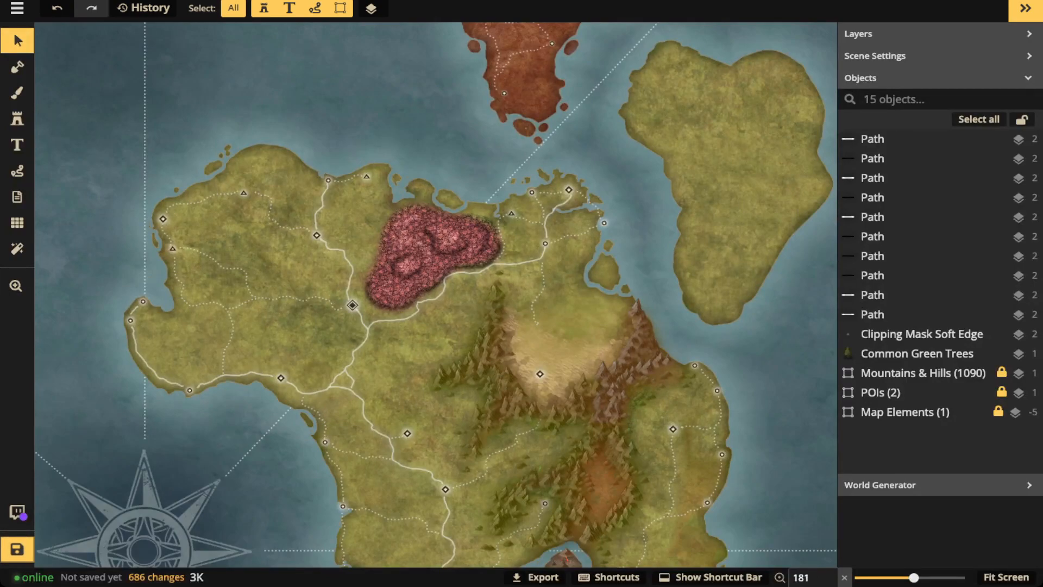
pyautogui.scroll(-3, 518, 185)
pyautogui.press('space')
pyautogui.moveTo(518, 185); pyautogui.dragTo(480, 212)
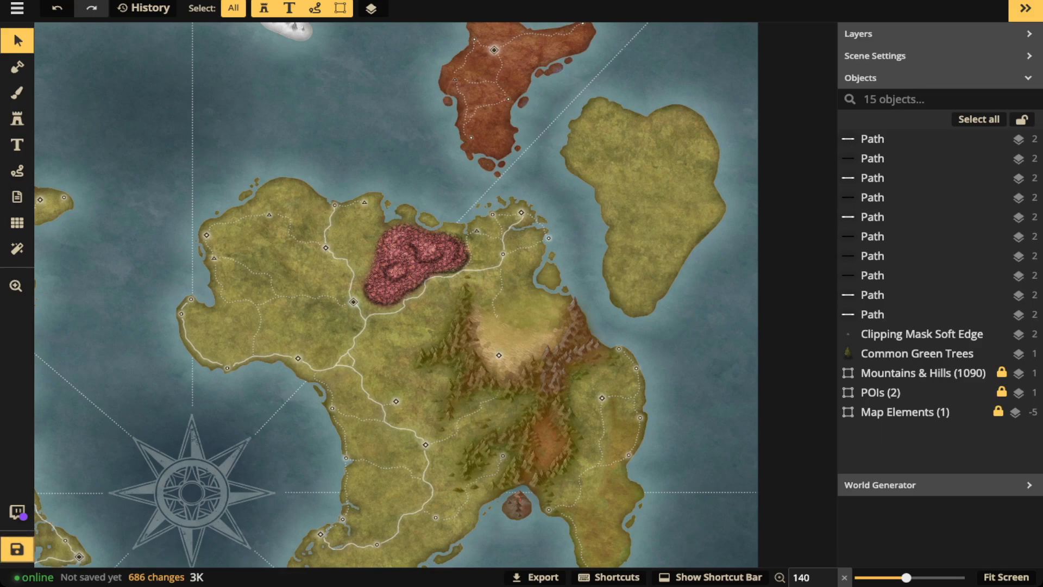
pyautogui.scroll(-1, 215, 239)
pyautogui.press('space')
pyautogui.moveTo(214, 239); pyautogui.dragTo(432, 387)
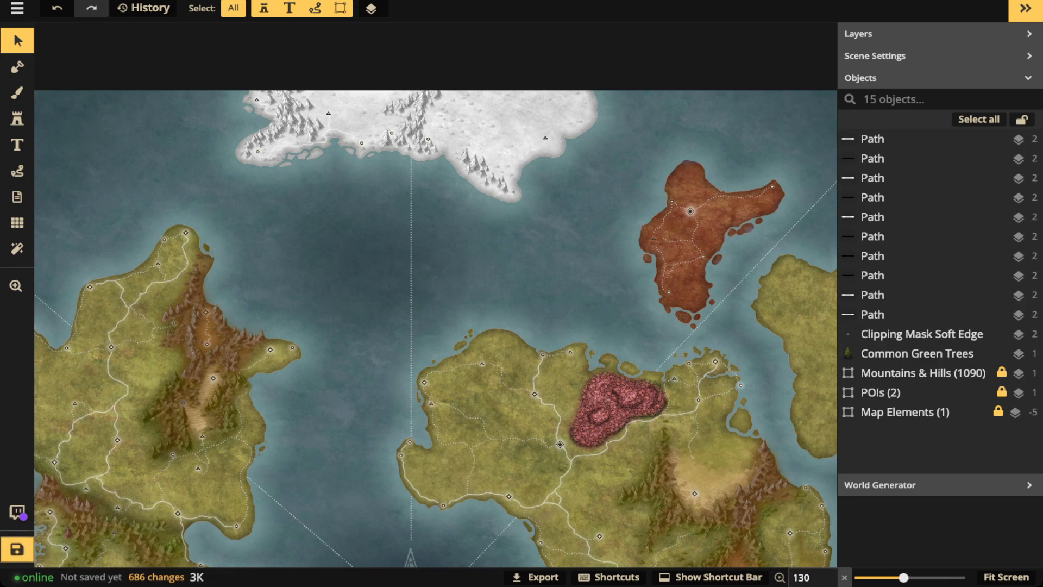
# - Load the Pointy Snow Trees stamp from the Fantasy World Core pack for the snowy continent's southwestern coast
pyautogui.scroll(6, 334, 127)
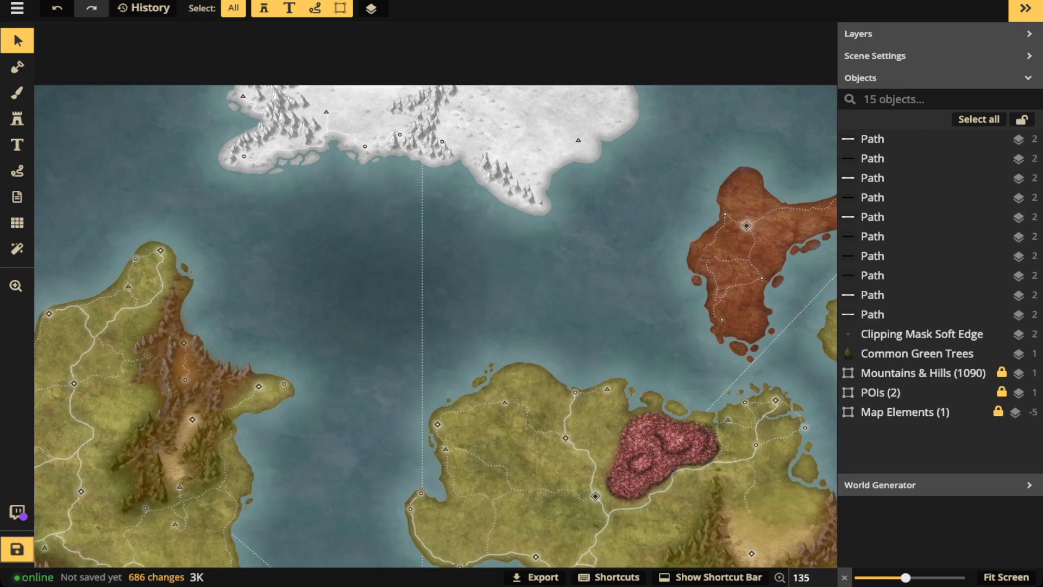
pyautogui.scroll(3, 338, 133)
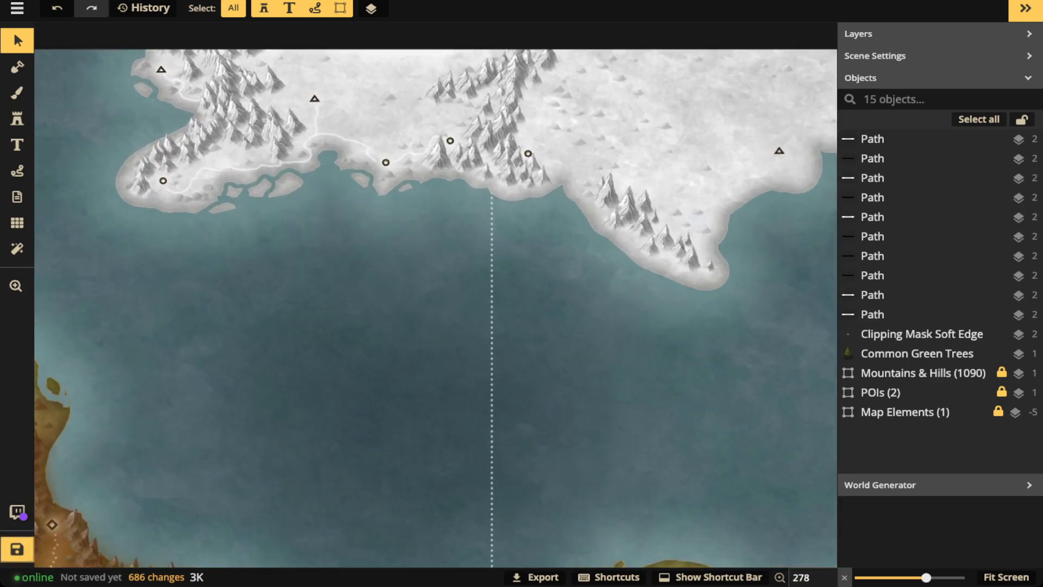
pyautogui.moveTo(338, 133); pyautogui.dragTo(471, 175)
pyautogui.scroll(1, 458, 193)
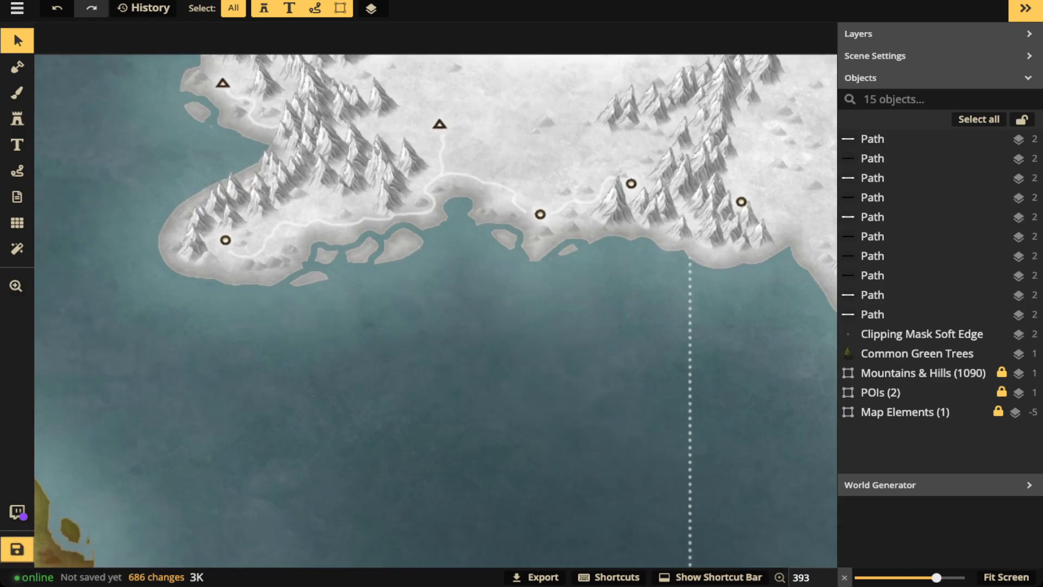
pyautogui.scroll(2, 262, 243)
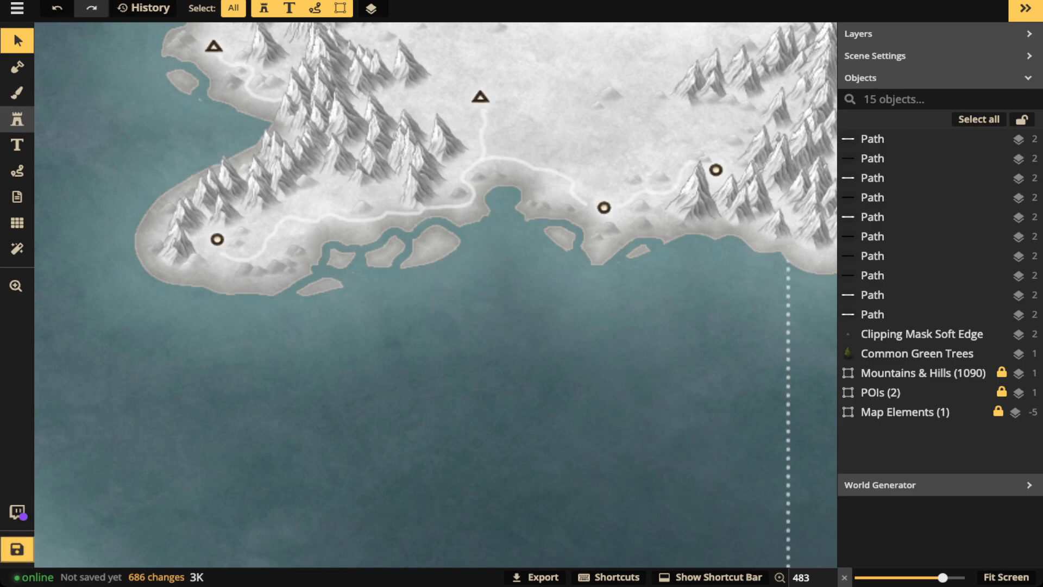
pyautogui.click(17, 119)
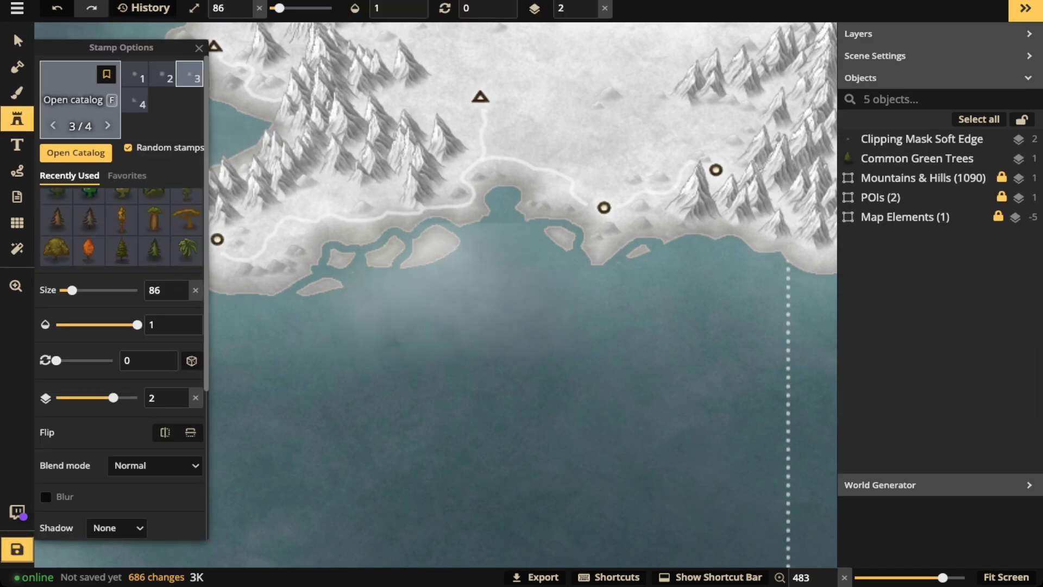
pyautogui.click(80, 99)
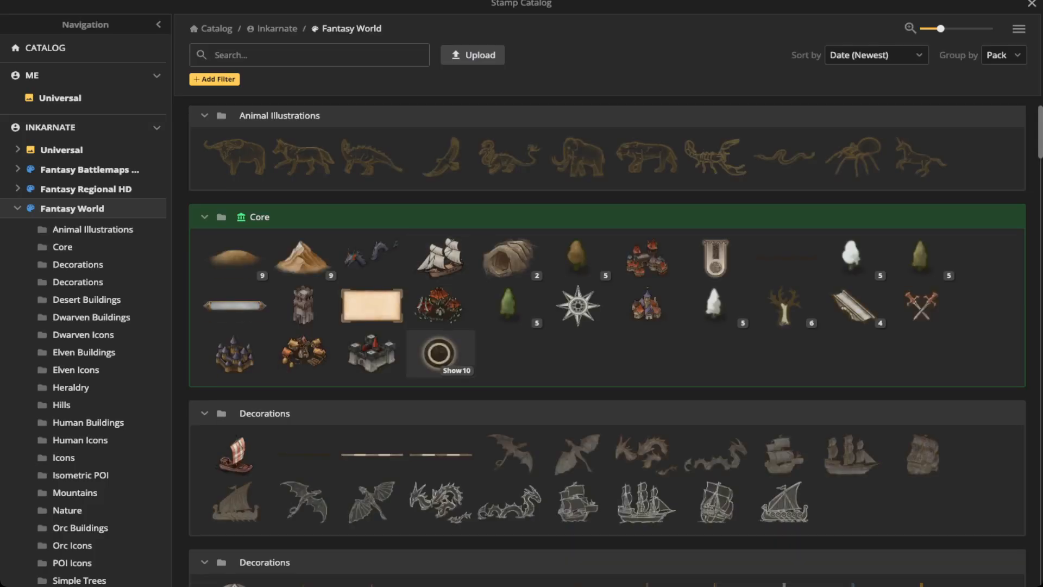
pyautogui.scroll(-1, 440, 354)
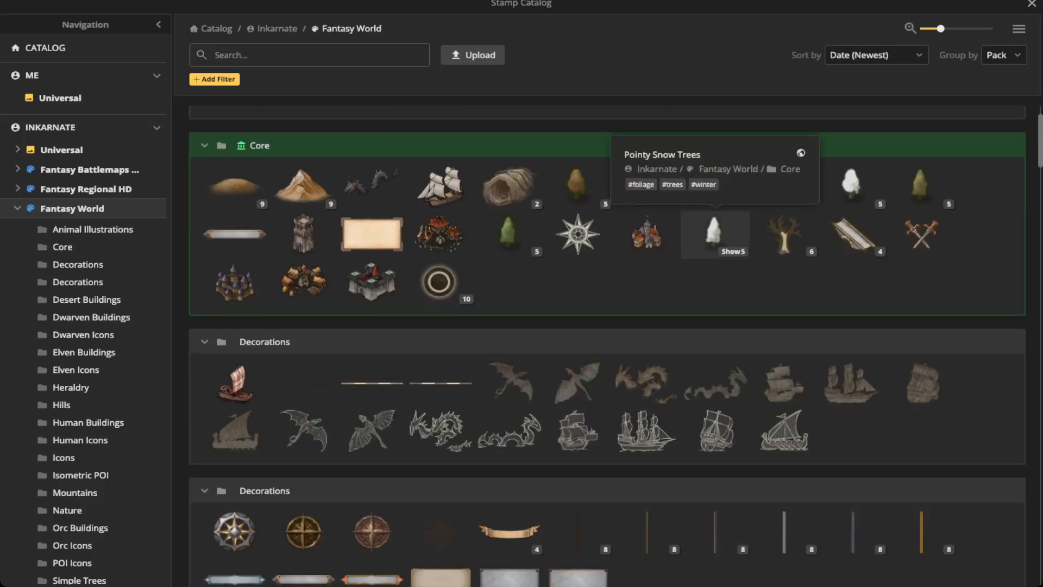
pyautogui.click(715, 233)
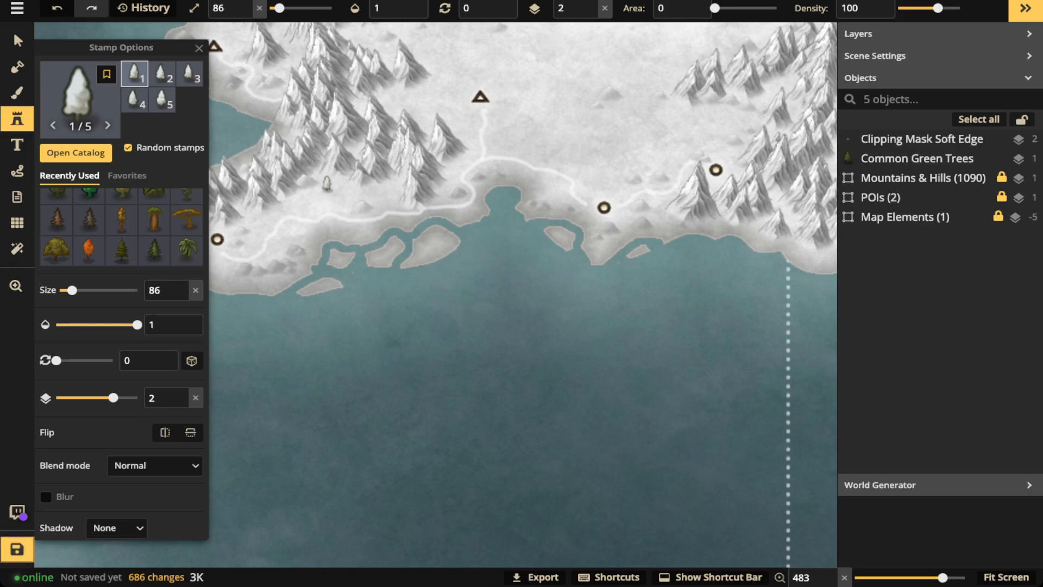
# - Scatter size 86 pointy snow trees across the snowy southwestern peninsula, below the mountains and along the road
pyautogui.scroll(2, 326, 185)
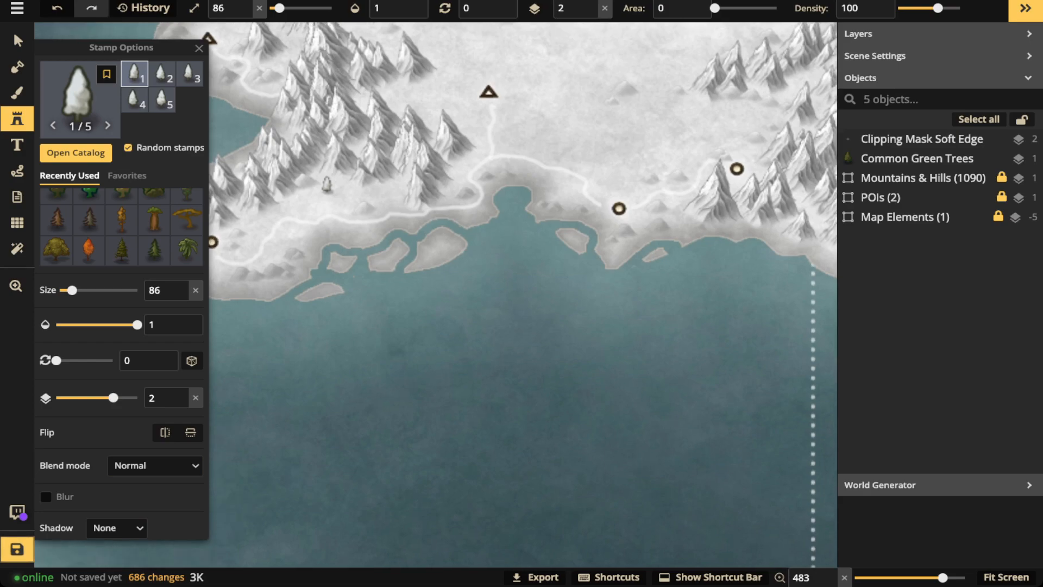
pyautogui.moveTo(325, 190); pyautogui.dragTo(424, 190)
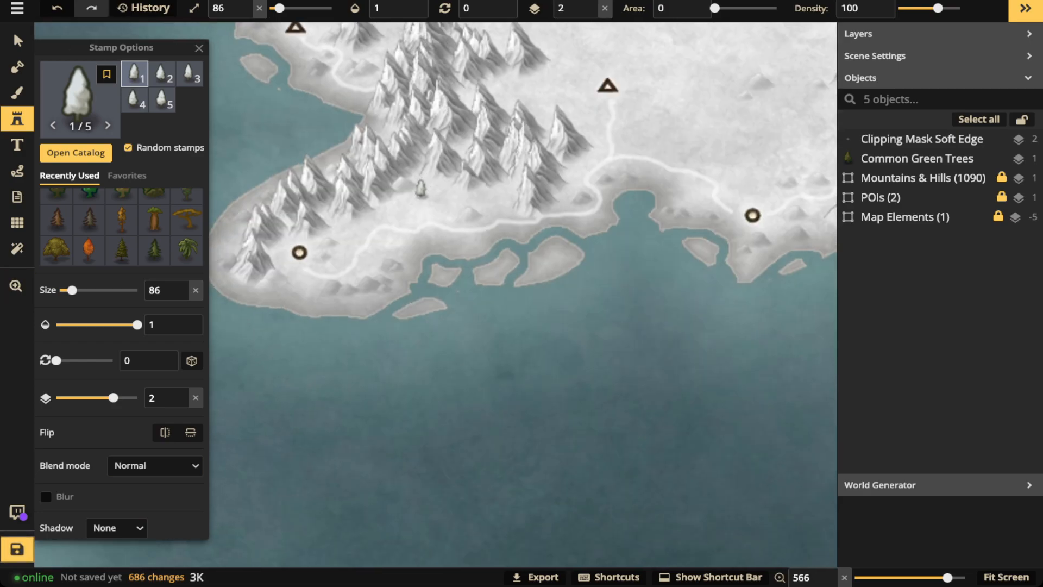
pyautogui.click(339, 224)
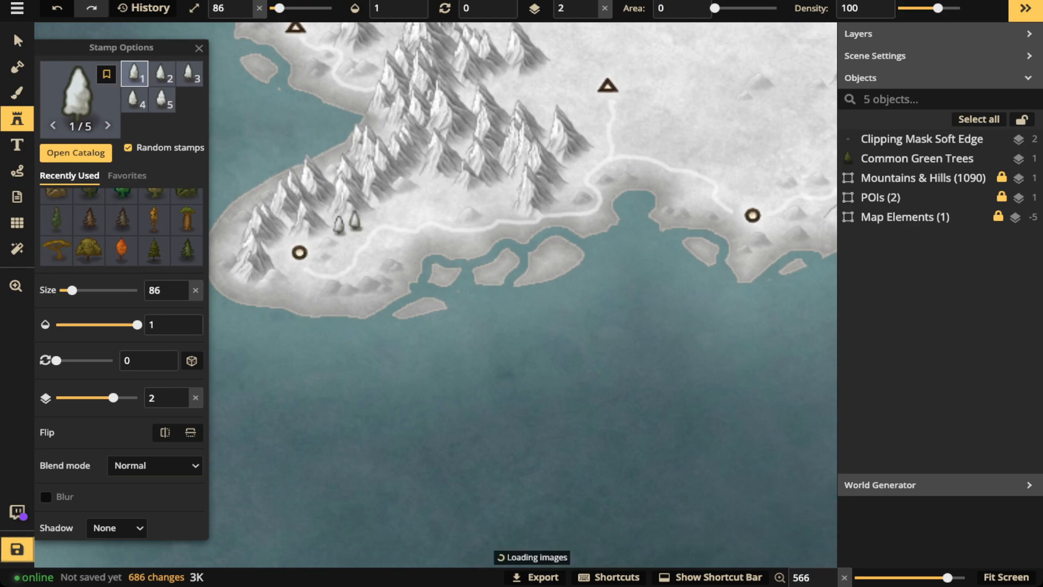
pyautogui.click(348, 224)
pyautogui.click(340, 249)
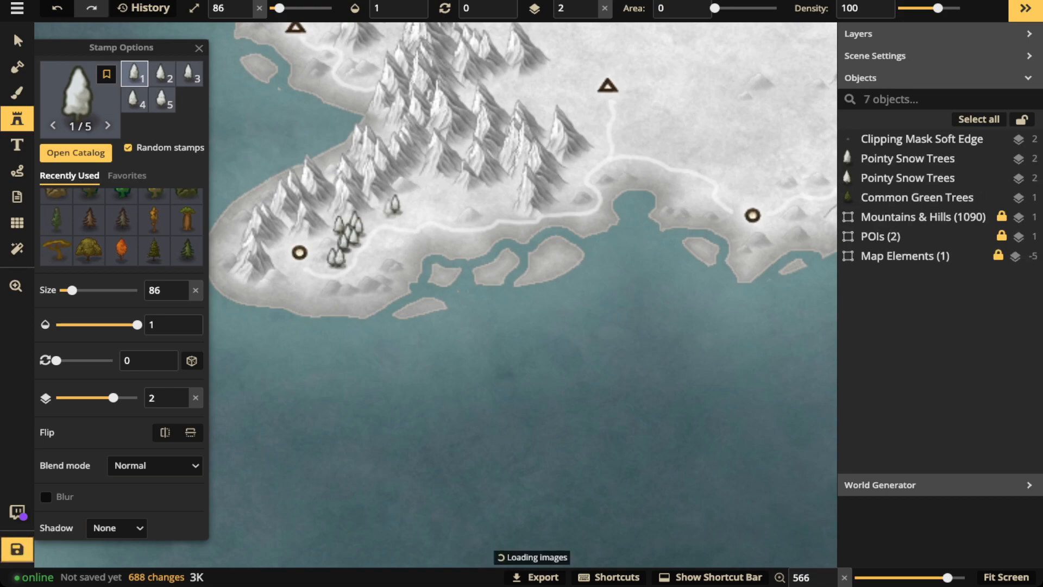
pyautogui.moveTo(393, 205)
pyautogui.mouseDown()
pyautogui.moveTo(443, 187)
pyautogui.moveTo(448, 204)
pyautogui.moveTo(476, 192)
pyautogui.moveTo(483, 204)
pyautogui.moveTo(514, 182)
pyautogui.moveTo(505, 193)
pyautogui.mouseUp()
pyautogui.moveTo(433, 230)
pyautogui.mouseDown()
pyautogui.moveTo(473, 236)
pyautogui.moveTo(515, 224)
pyautogui.moveTo(362, 259)
pyautogui.moveTo(447, 204)
pyautogui.moveTo(414, 213)
pyautogui.mouseUp()
pyautogui.moveTo(296, 276)
pyautogui.mouseDown()
pyautogui.moveTo(304, 293)
pyautogui.moveTo(296, 288)
pyautogui.moveTo(346, 297)
pyautogui.moveTo(404, 272)
pyautogui.mouseUp()
pyautogui.moveTo(563, 197); pyautogui.dragTo(600, 136)
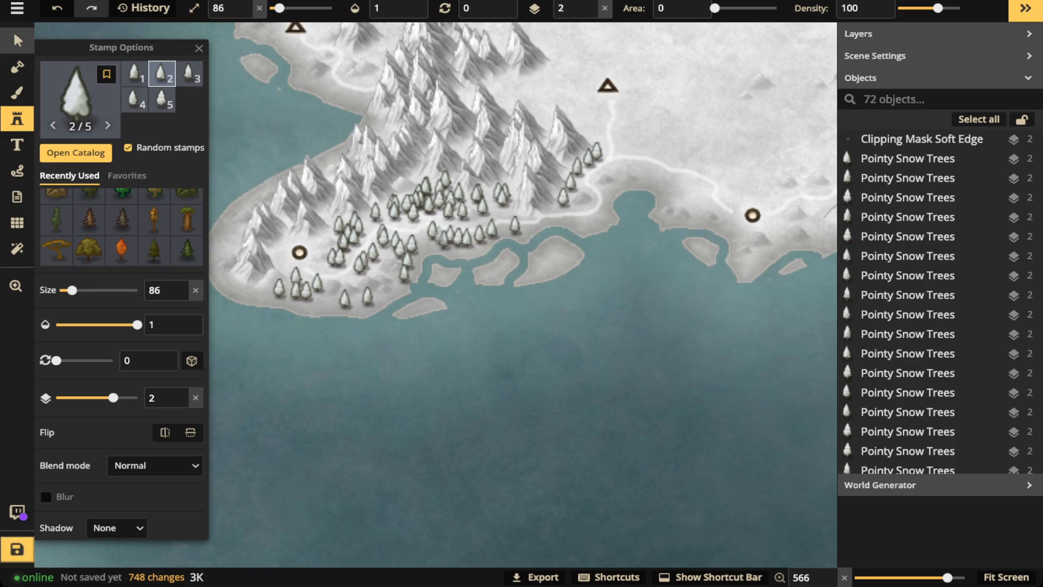
# - Select all the pointy snow trees placed on the snowy peninsula
pyautogui.click(16, 41)
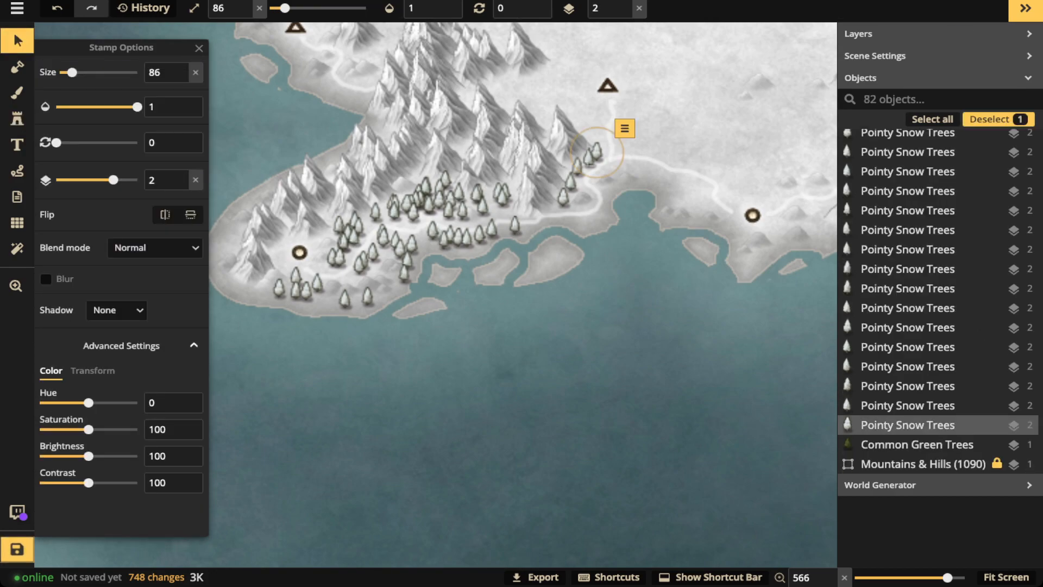
pyautogui.click(361, 265)
pyautogui.moveTo(220, 120); pyautogui.dragTo(668, 356)
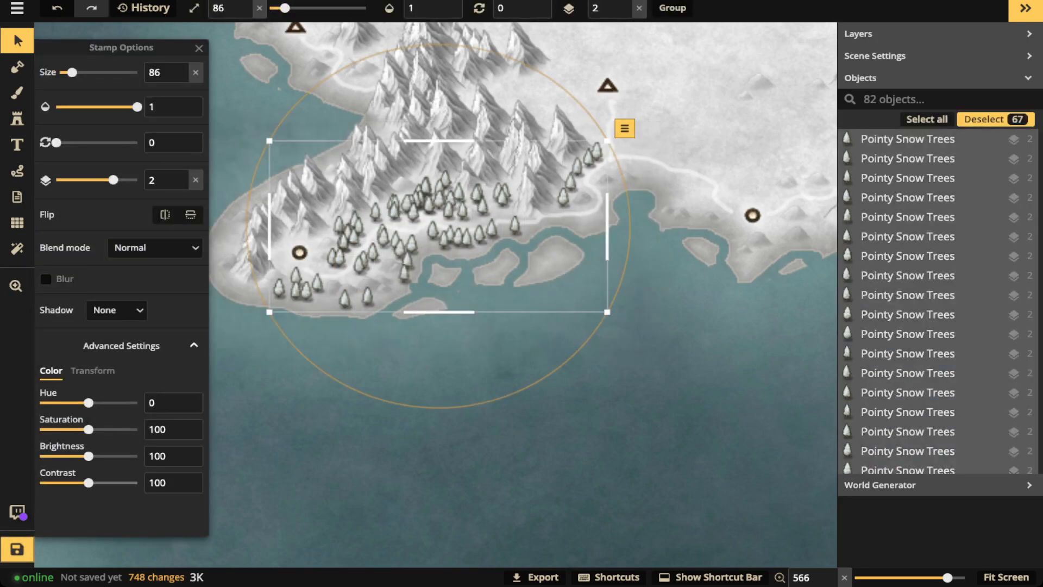
# - Try lowering the contrast of the selected snow trees to 73
pyautogui.click(182, 487)
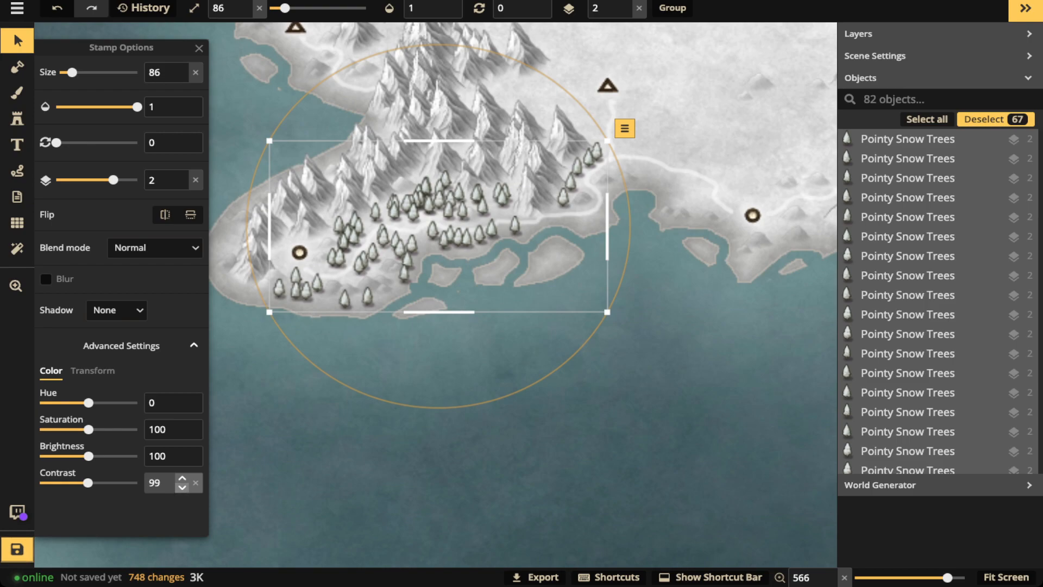
pyautogui.click(182, 488)
pyautogui.click(182, 487)
pyautogui.click(182, 488)
pyautogui.click(182, 487)
pyautogui.click(182, 487)
pyautogui.click(182, 487)
pyautogui.click(182, 487)
pyautogui.click(182, 487)
pyautogui.click(182, 488)
pyautogui.click(182, 487)
pyautogui.click(182, 488)
pyautogui.click(181, 487)
pyautogui.click(182, 487)
pyautogui.click(182, 488)
pyautogui.click(182, 488)
pyautogui.click(182, 487)
pyautogui.click(182, 487)
pyautogui.click(182, 488)
pyautogui.click(182, 487)
pyautogui.click(182, 487)
pyautogui.click(182, 487)
pyautogui.click(181, 487)
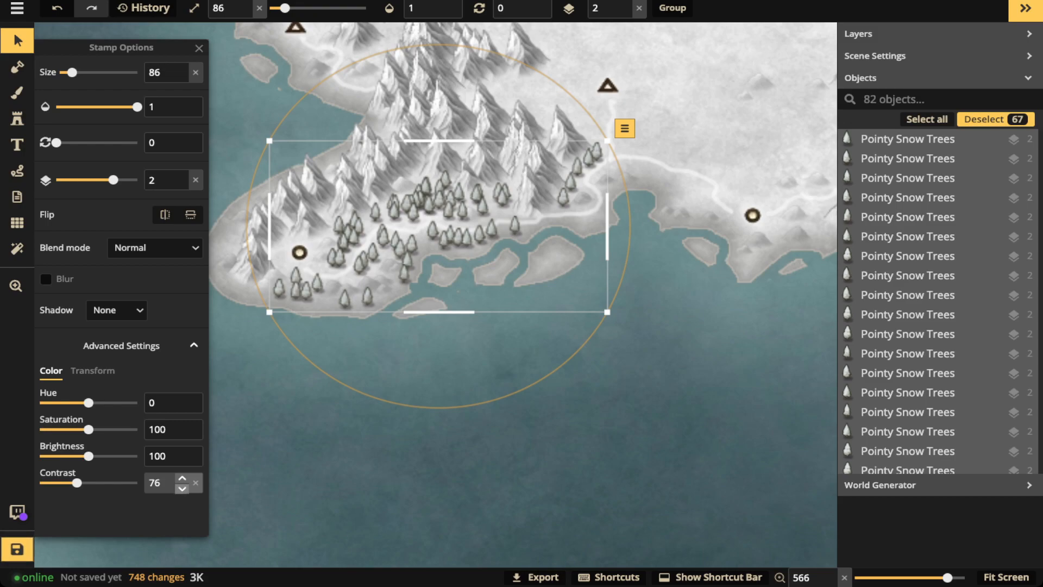
pyautogui.click(182, 487)
pyautogui.click(182, 487)
pyautogui.click(182, 487)
pyautogui.click(182, 487)
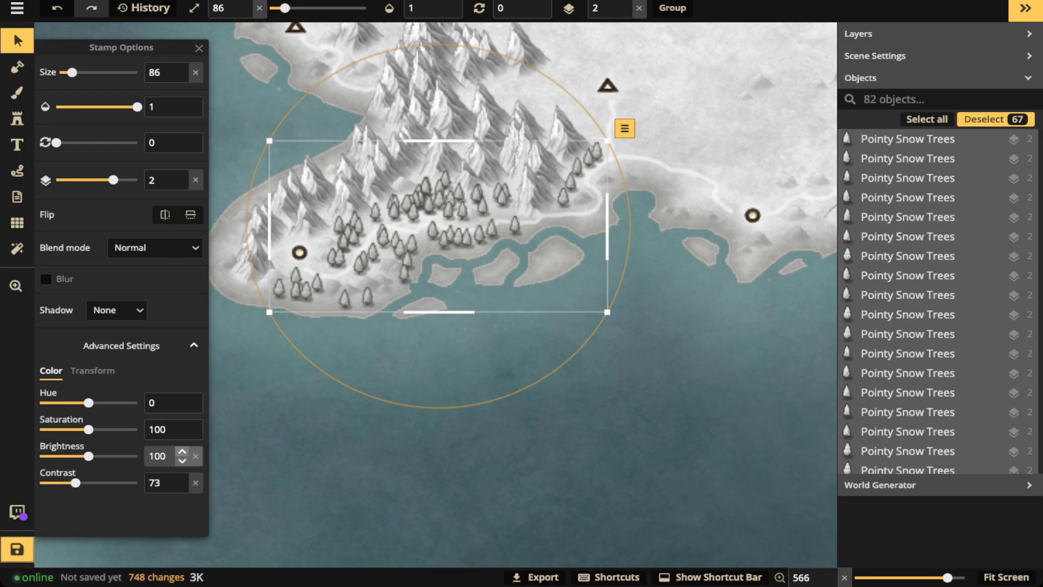
# - Try a brightness of 121 on the selected snow trees, and reset both brightness and contrast to 100
pyautogui.click(181, 452)
pyautogui.click(182, 452)
pyautogui.click(182, 451)
pyautogui.click(182, 451)
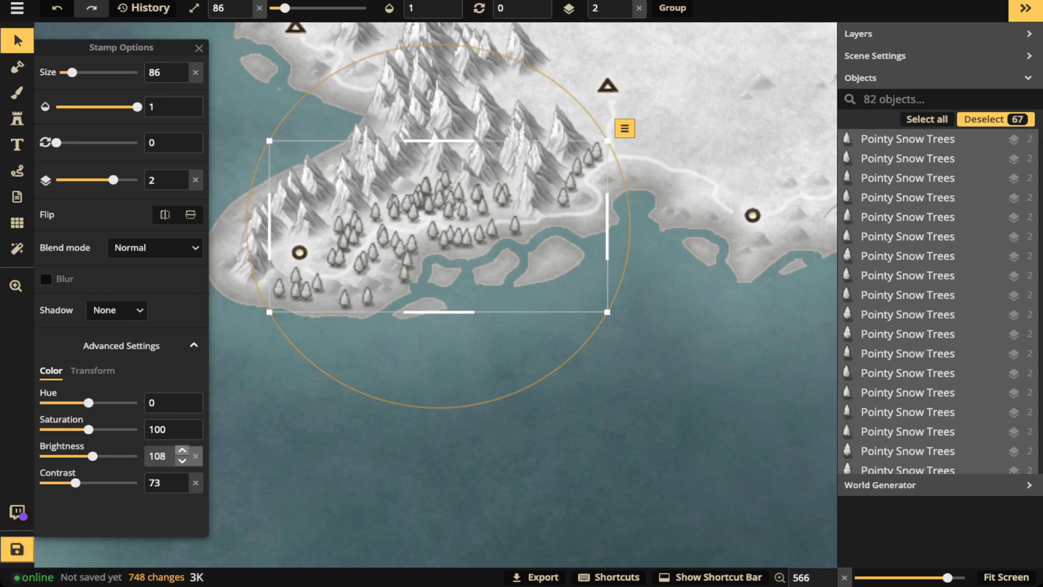
pyautogui.click(182, 451)
pyautogui.click(182, 450)
pyautogui.click(182, 451)
pyautogui.click(182, 451)
pyautogui.click(182, 451)
pyautogui.click(182, 451)
pyautogui.click(182, 452)
pyautogui.click(182, 451)
pyautogui.click(182, 451)
pyautogui.click(182, 451)
pyautogui.click(182, 452)
pyautogui.click(182, 451)
pyautogui.click(182, 451)
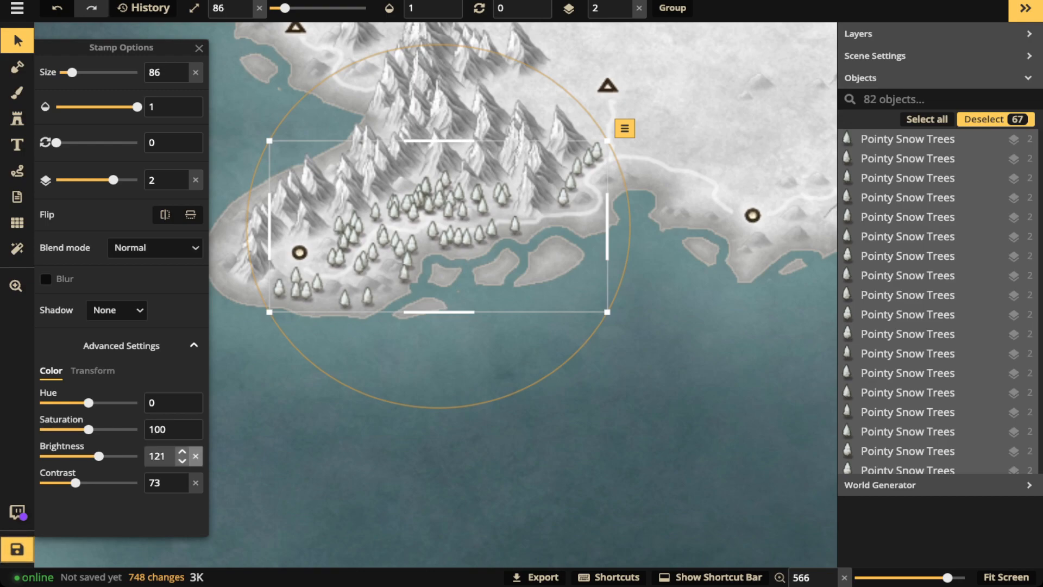
pyautogui.click(196, 455)
pyautogui.click(195, 482)
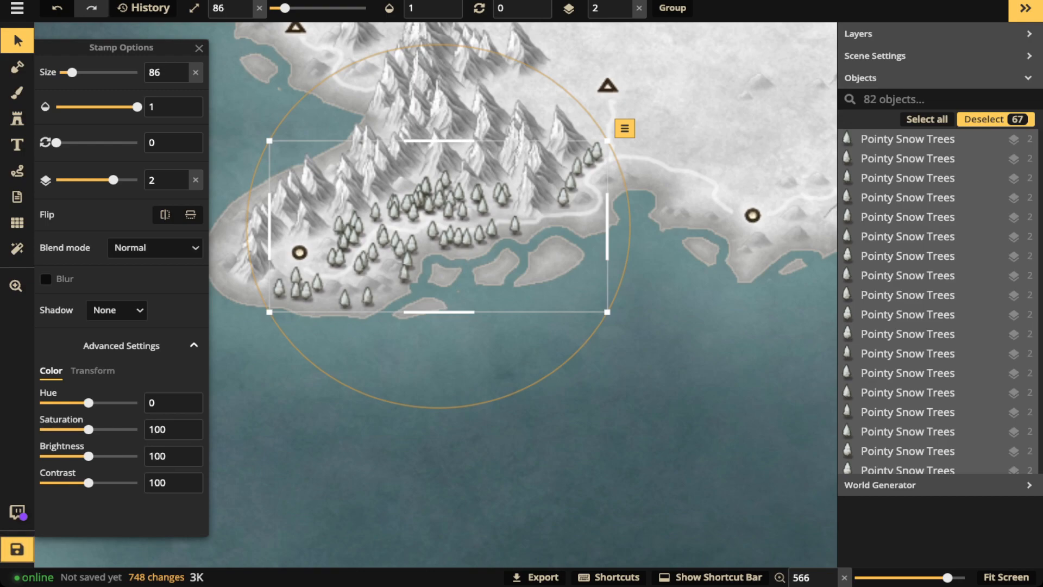
# - Set the blend mode of the selected snow trees to Luminosity
pyautogui.click(154, 248)
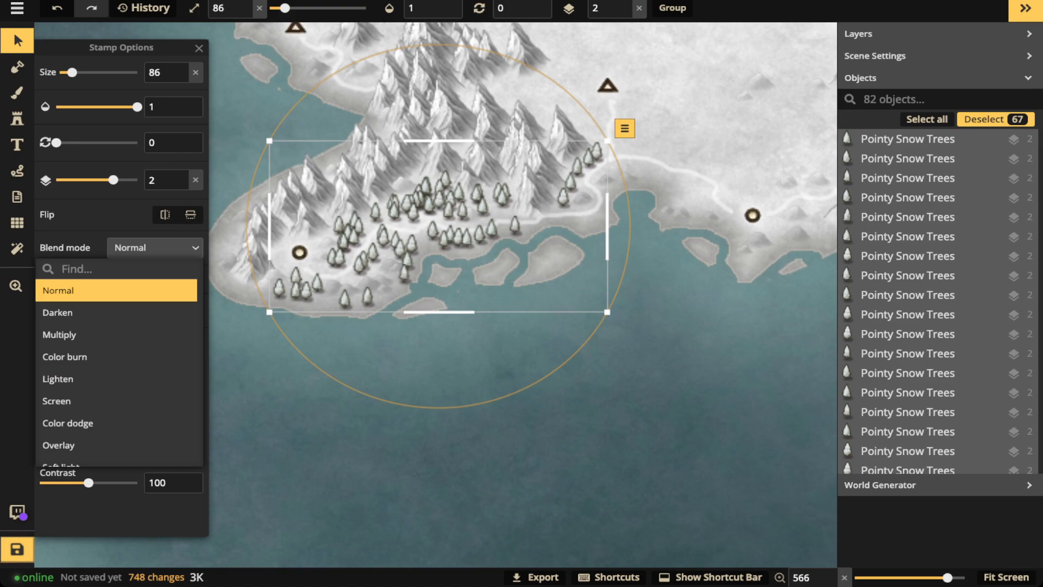
pyautogui.scroll(-4, 116, 400)
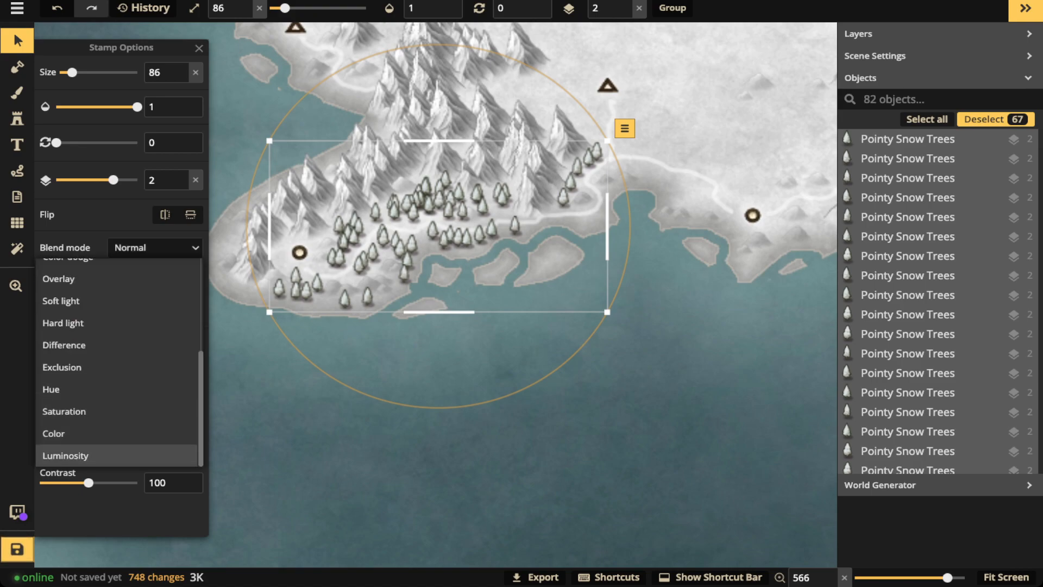
pyautogui.click(116, 455)
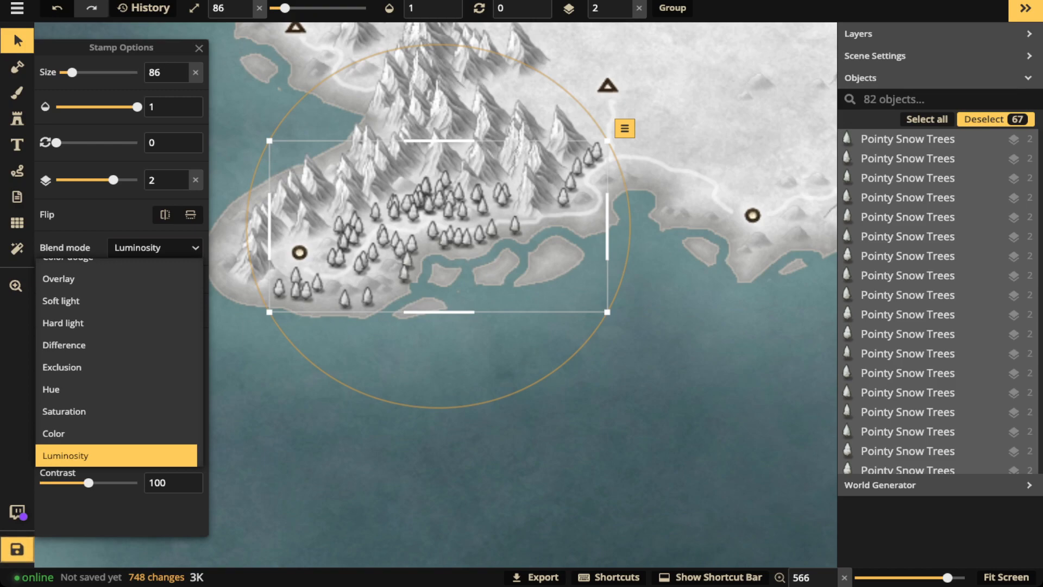
pyautogui.click(155, 247)
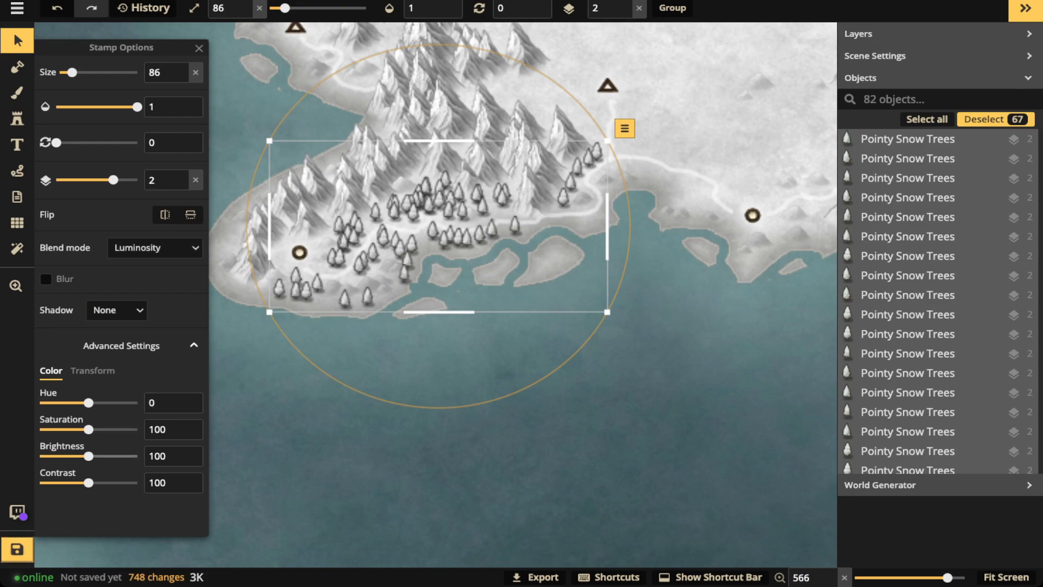
# - Set the selected snow trees' brightness to 121 and contrast to 80
pyautogui.click(98, 457)
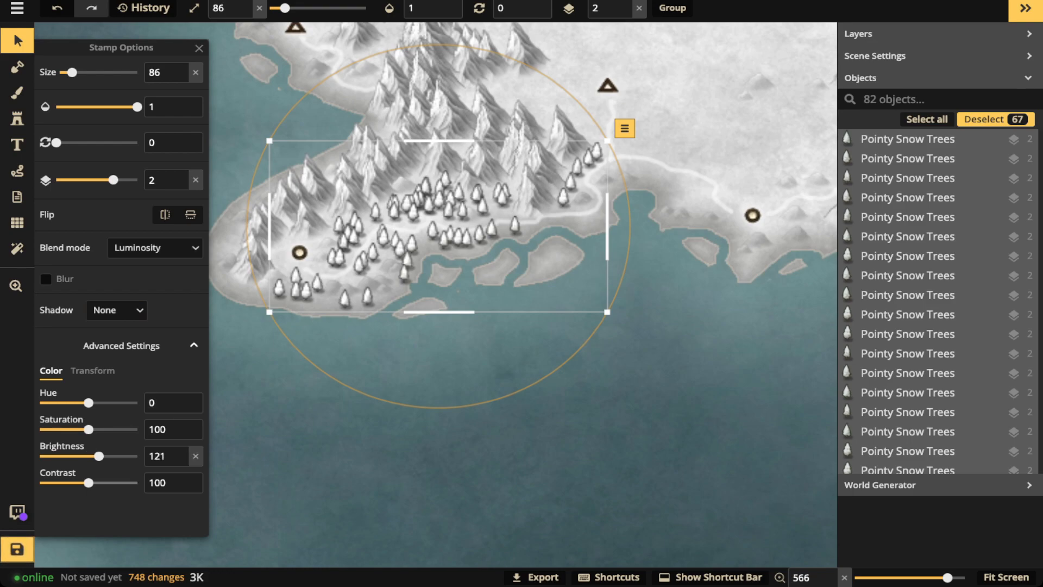
pyautogui.click(79, 483)
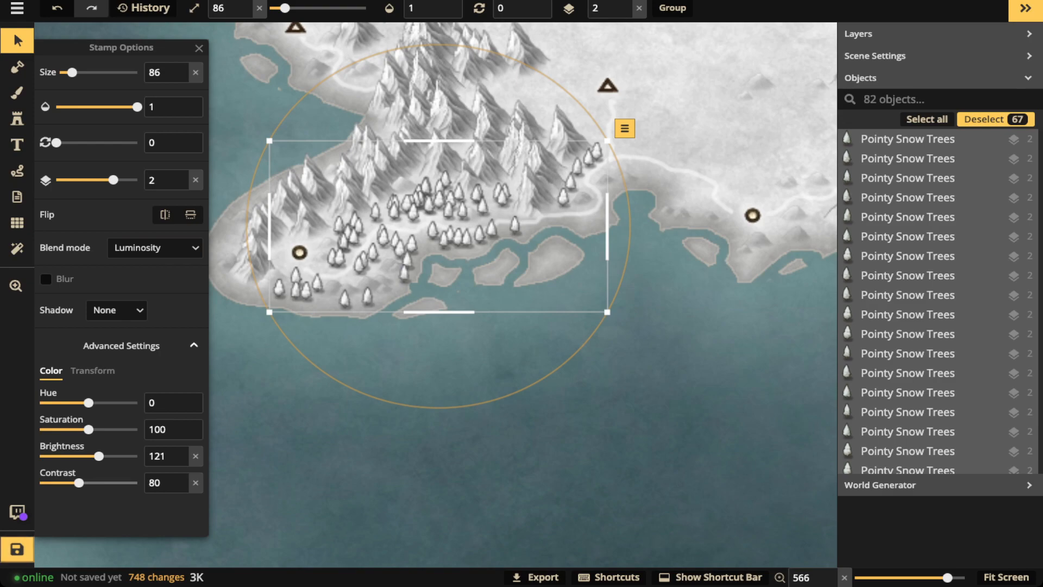
# - Set the selected snow trees' contrast to 59 and brightness to 124, and deselect them
pyautogui.click(69, 482)
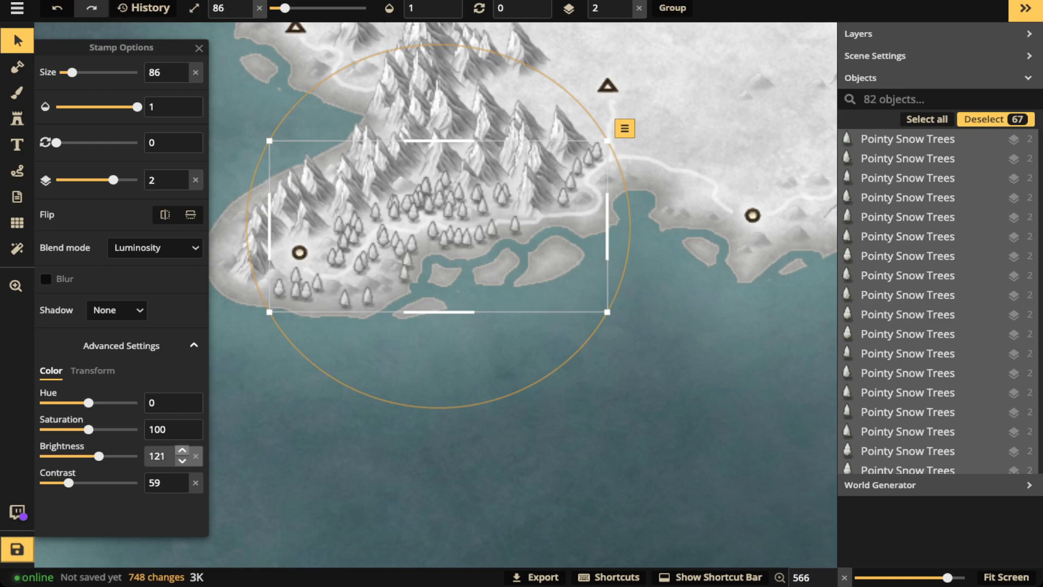
pyautogui.tripleClick(182, 450)
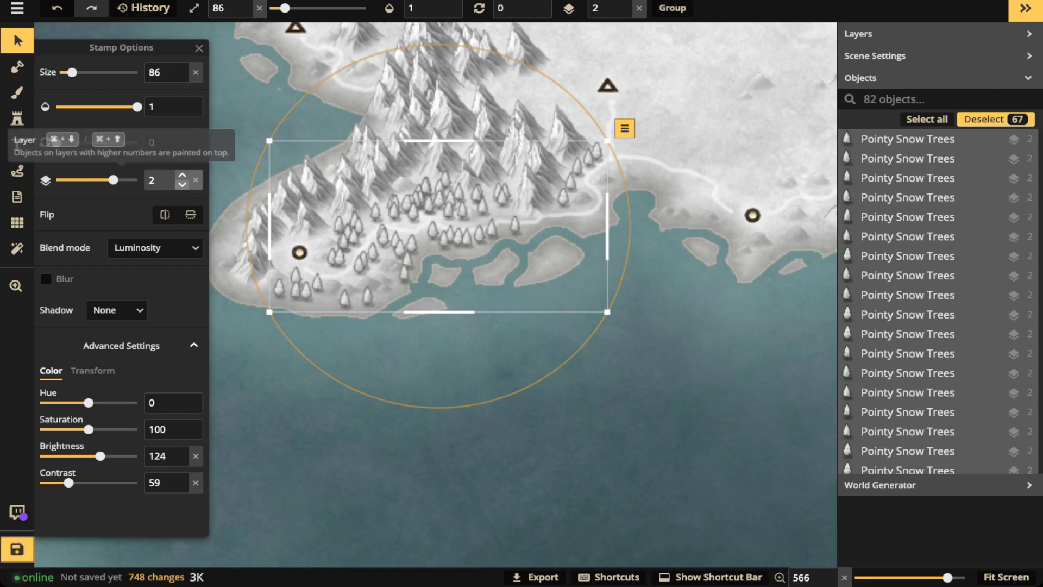
pyautogui.press('Escape')
# - Choose the Pointy Green Trees stamp from the Fantasy World Core set in the stamp catalog
pyautogui.click(17, 118)
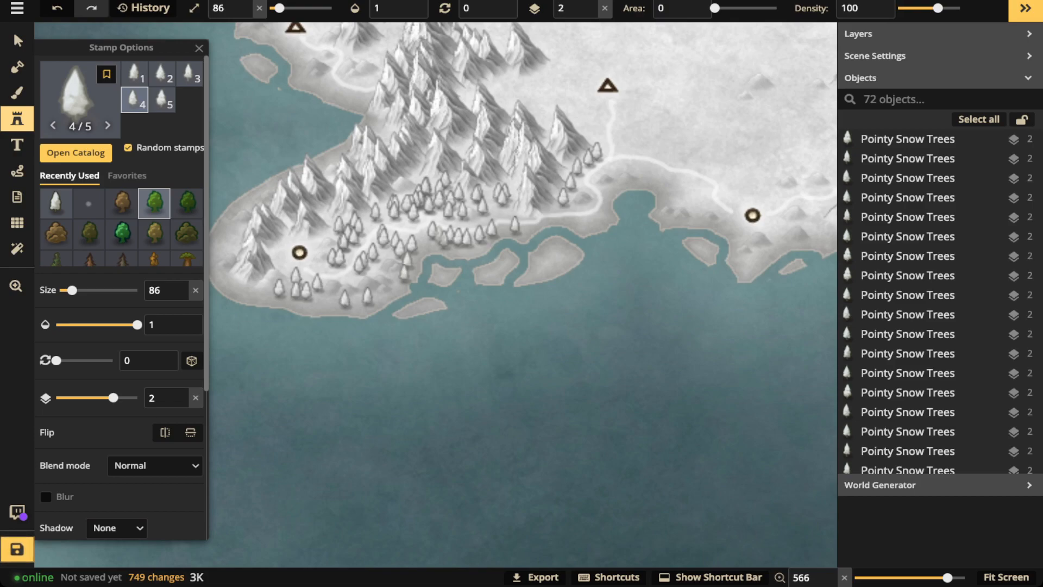
pyautogui.scroll(-1, 155, 203)
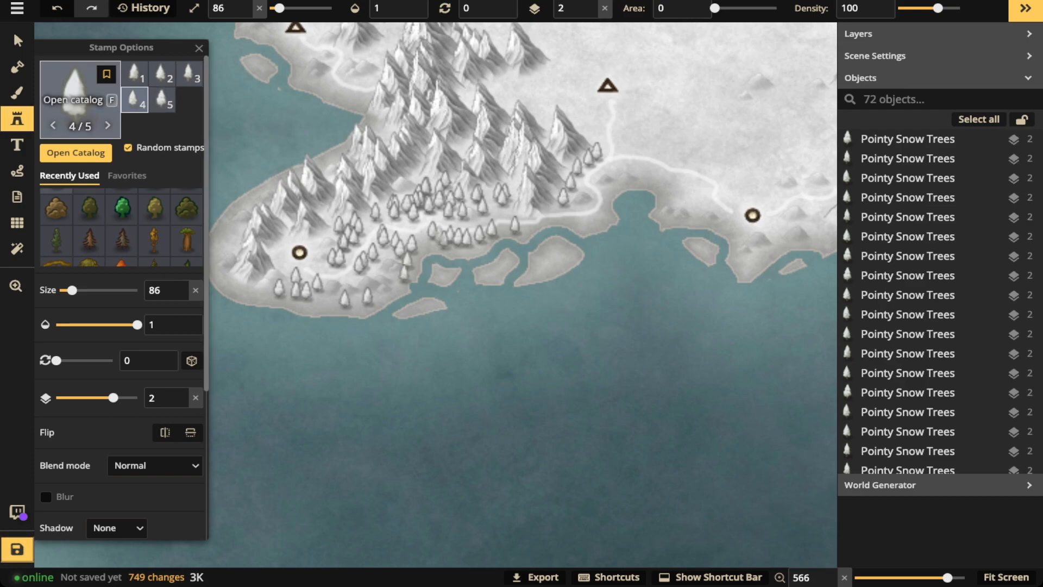
pyautogui.click(80, 97)
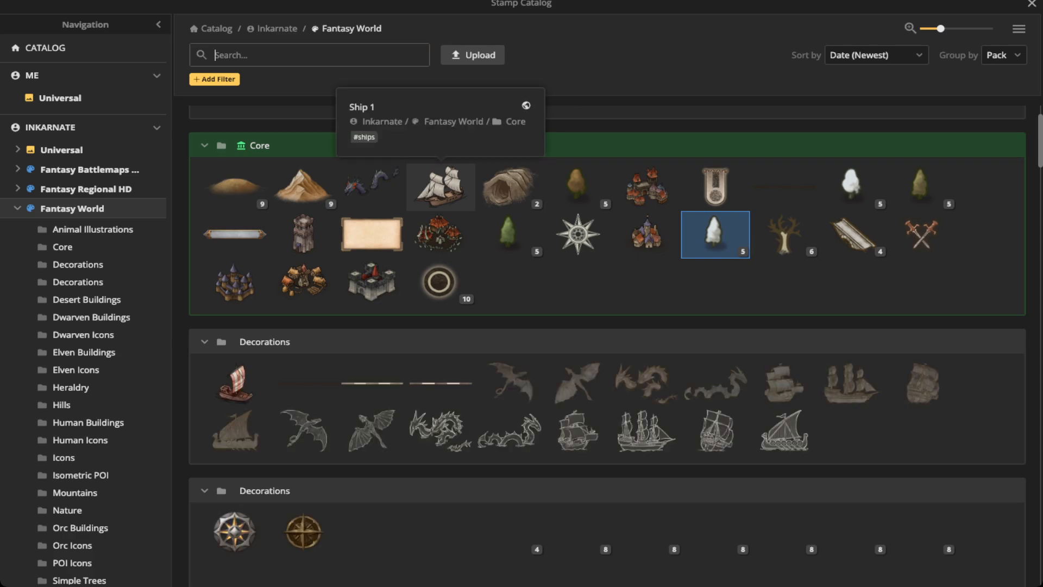
pyautogui.click(509, 234)
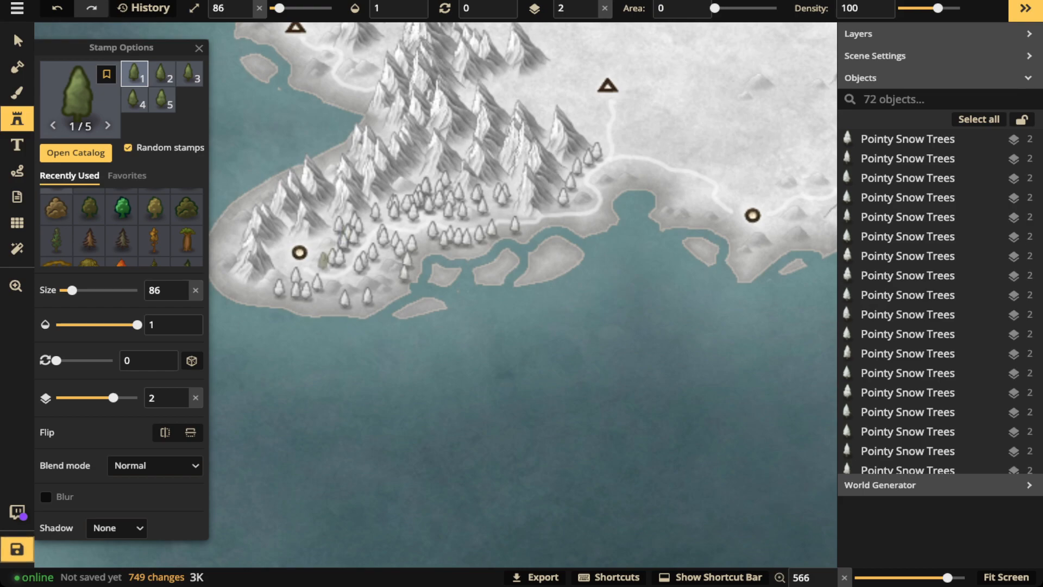
# - Scatter individual pointy green trees at size 86 among the snow trees along the southwestern peninsula's forest
pyautogui.click(307, 276)
pyautogui.click(331, 279)
pyautogui.click(317, 289)
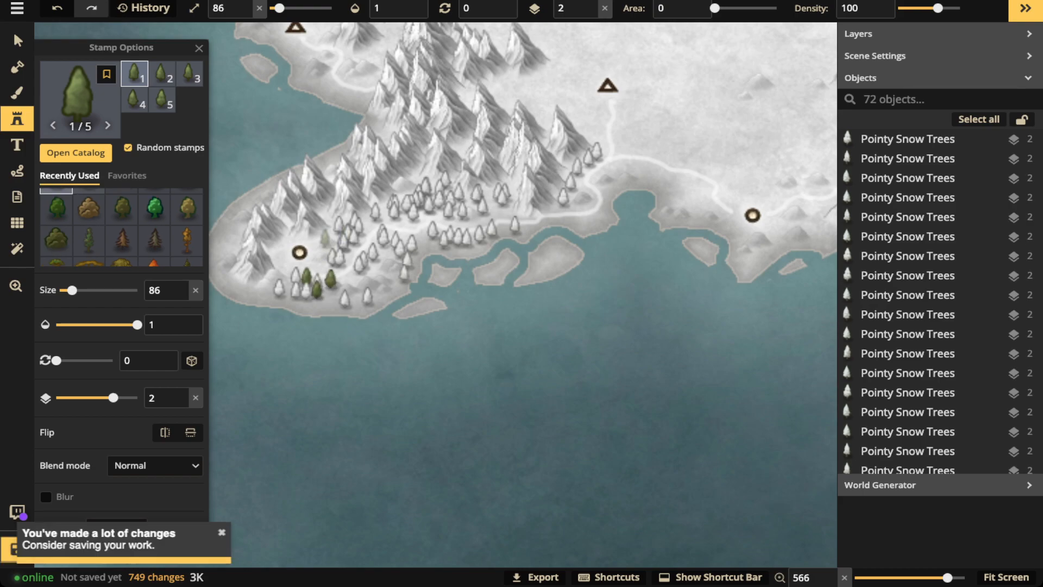
pyautogui.click(266, 291)
pyautogui.click(357, 245)
pyautogui.click(386, 248)
pyautogui.click(373, 253)
pyautogui.click(394, 257)
pyautogui.click(409, 230)
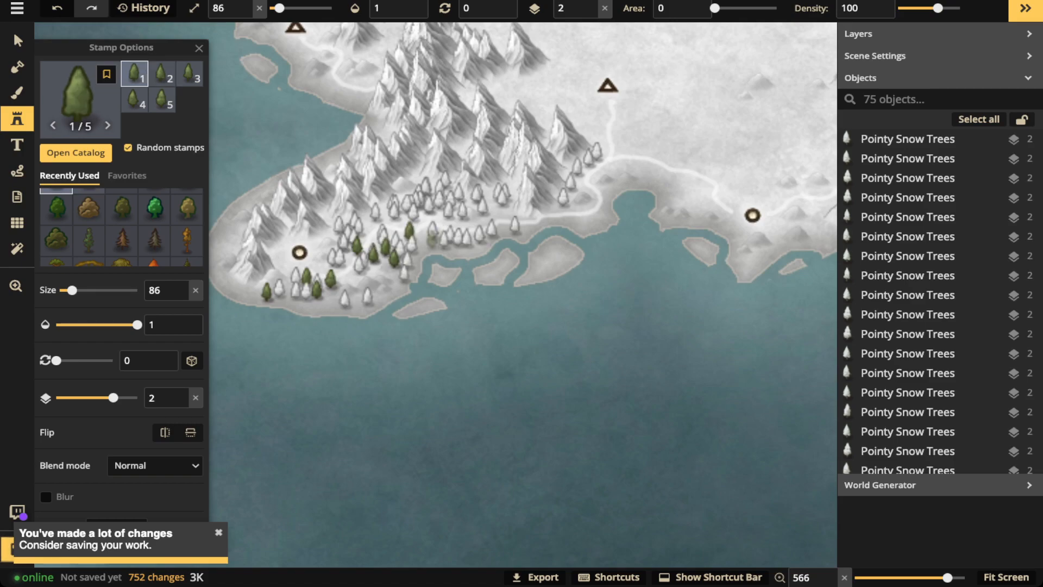
pyautogui.click(432, 237)
pyautogui.click(385, 210)
pyautogui.click(462, 195)
pyautogui.click(498, 192)
pyautogui.click(440, 236)
pyautogui.click(477, 234)
pyautogui.click(505, 189)
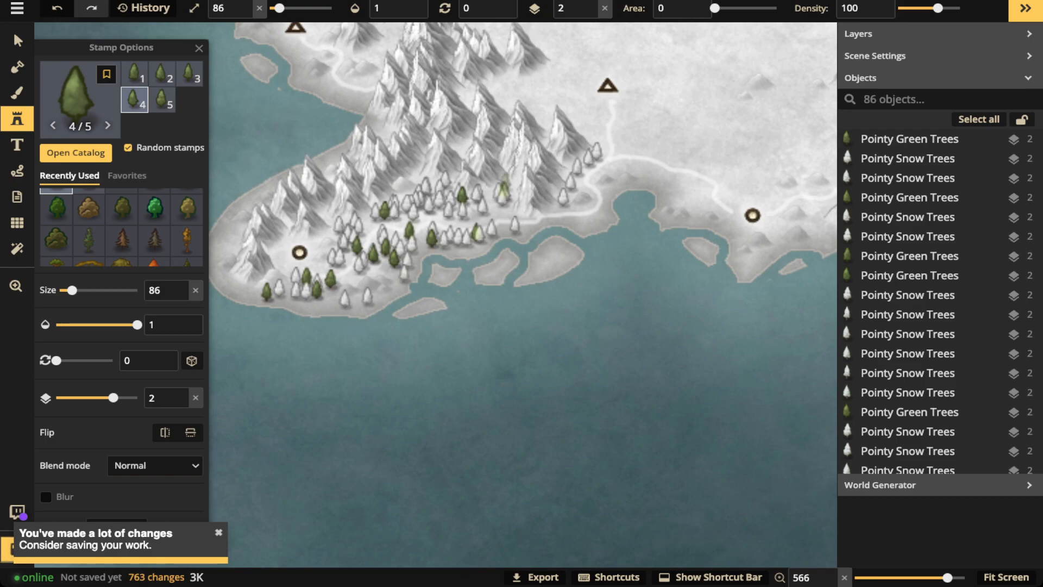
# - Select one of the pointy green trees and extend the selection to all stamps from its set
pyautogui.click(13, 30)
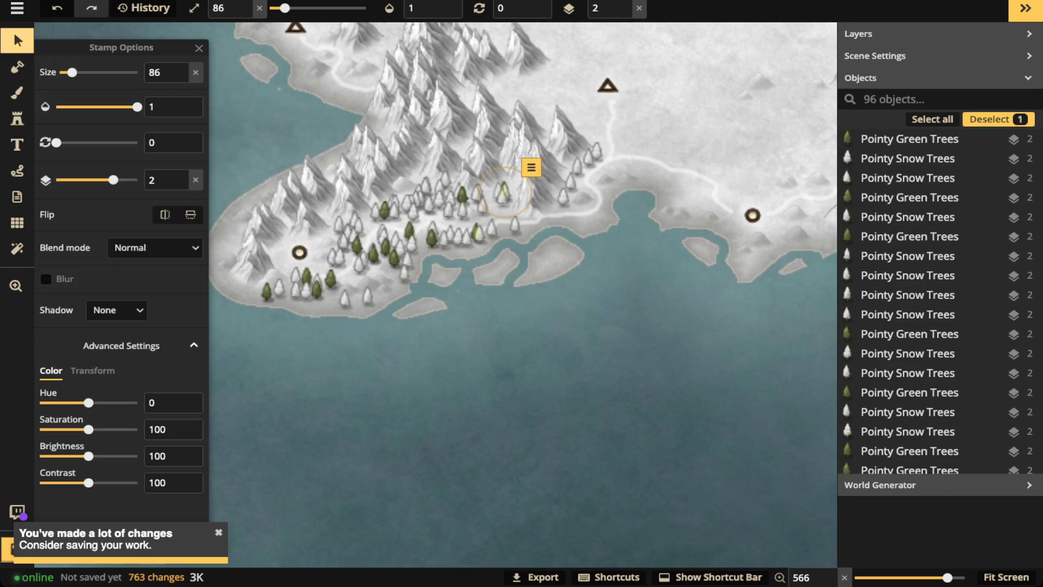
pyautogui.click(320, 284)
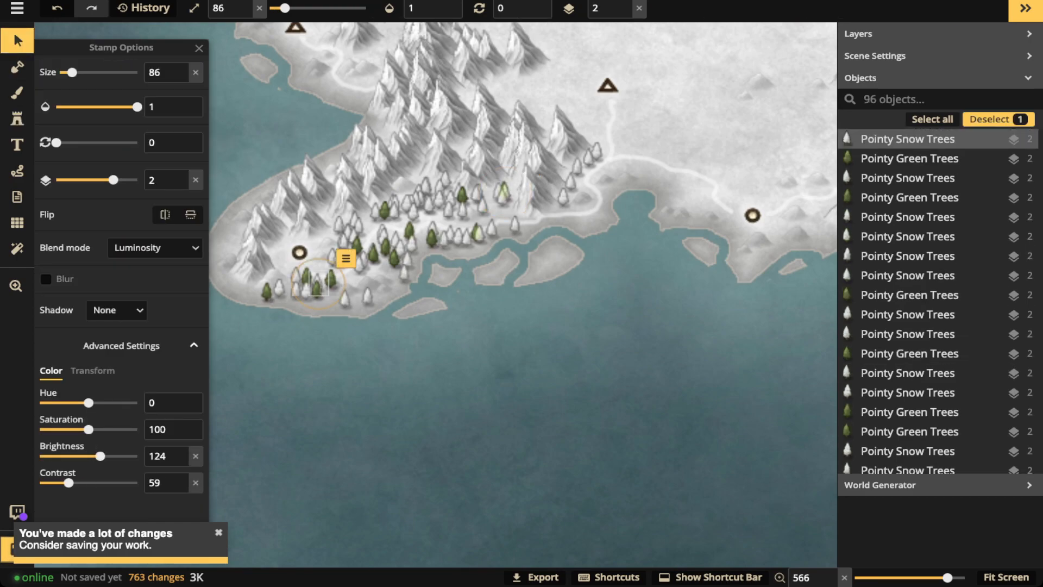
pyautogui.press('Escape')
pyautogui.click(330, 279)
pyautogui.click(356, 255)
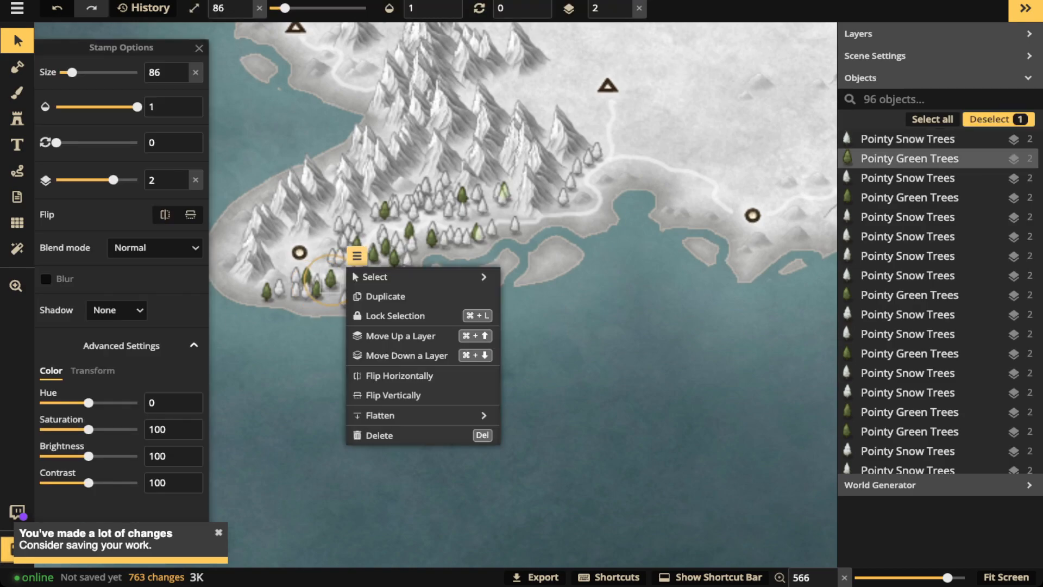
pyautogui.moveTo(380, 277)
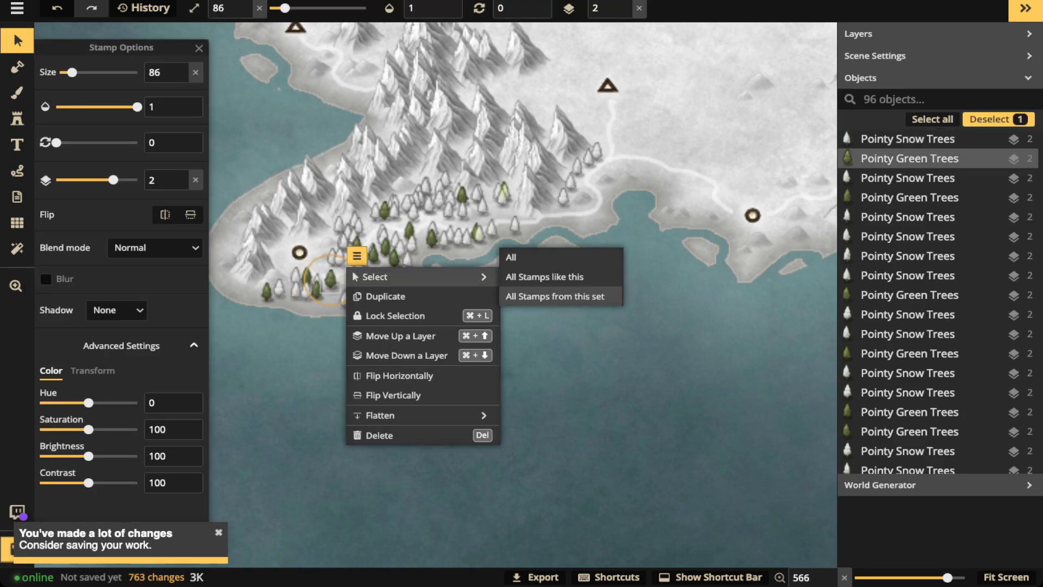
pyautogui.click(554, 296)
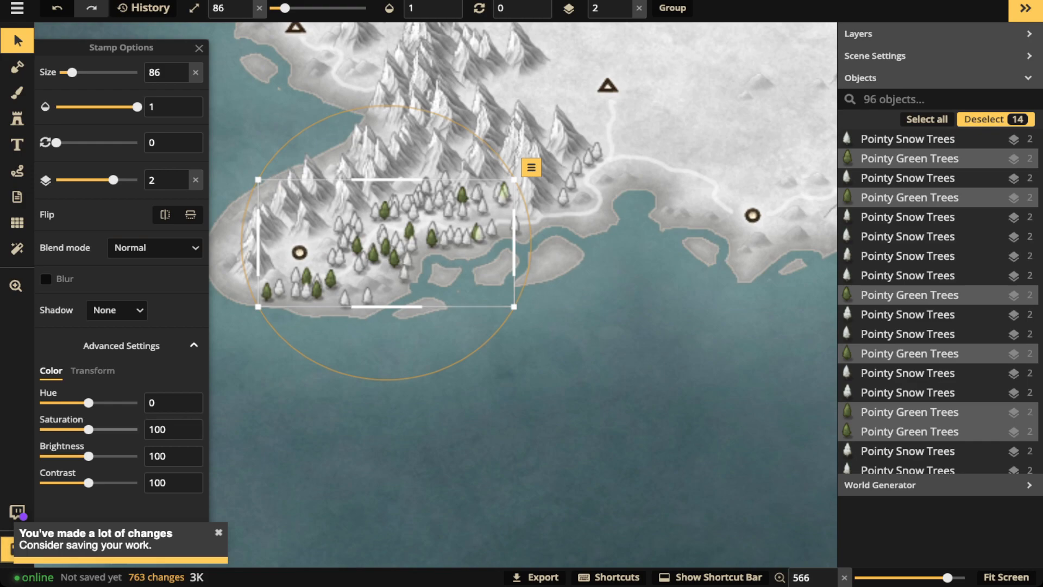
# - Set the saturation of the selected green trees to 38
pyautogui.moveTo(89, 430); pyautogui.dragTo(61, 430)
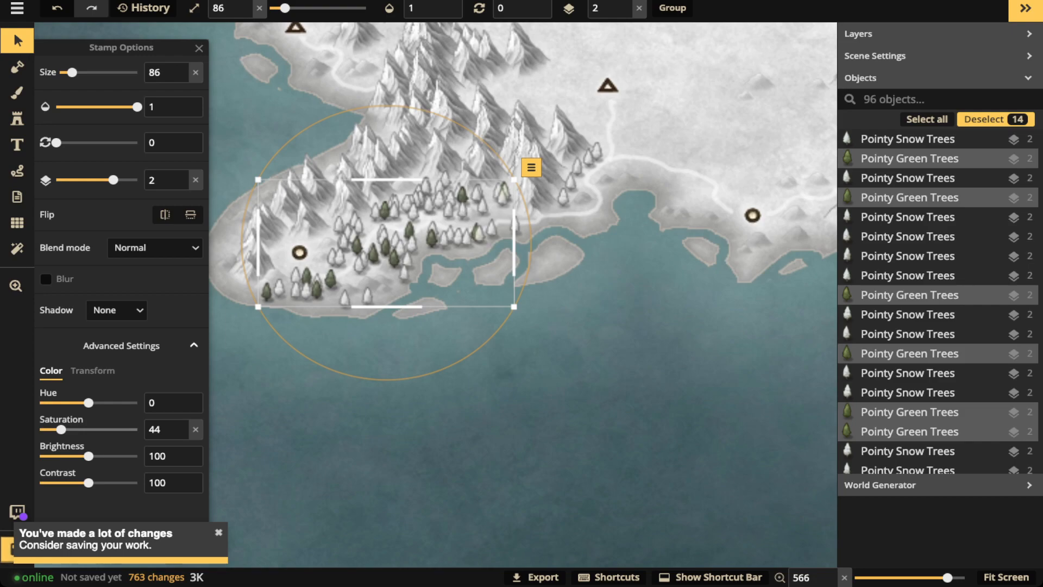
pyautogui.moveTo(61, 429); pyautogui.dragTo(53, 429)
pyautogui.moveTo(53, 429); pyautogui.dragTo(58, 429)
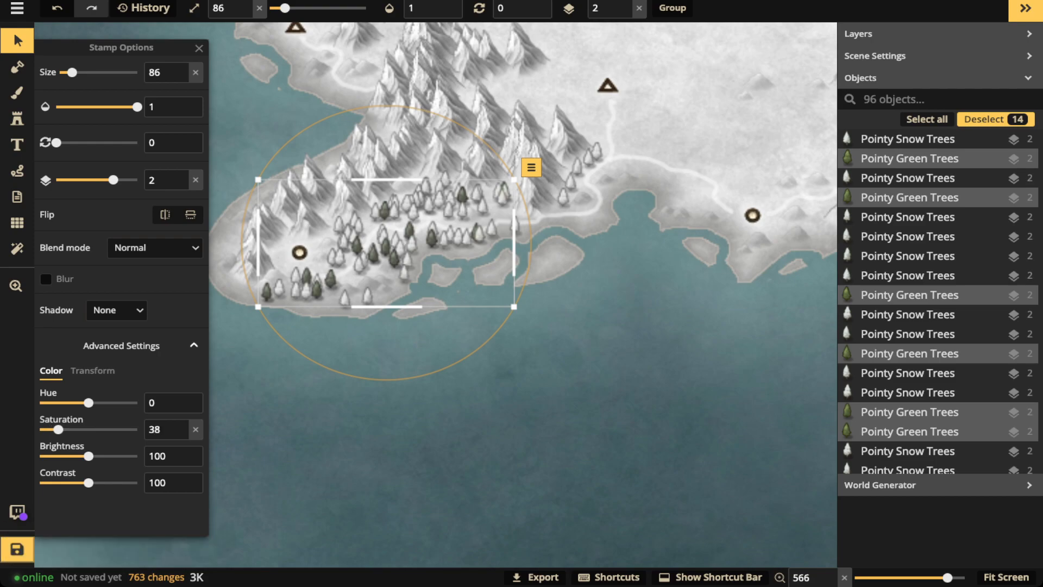
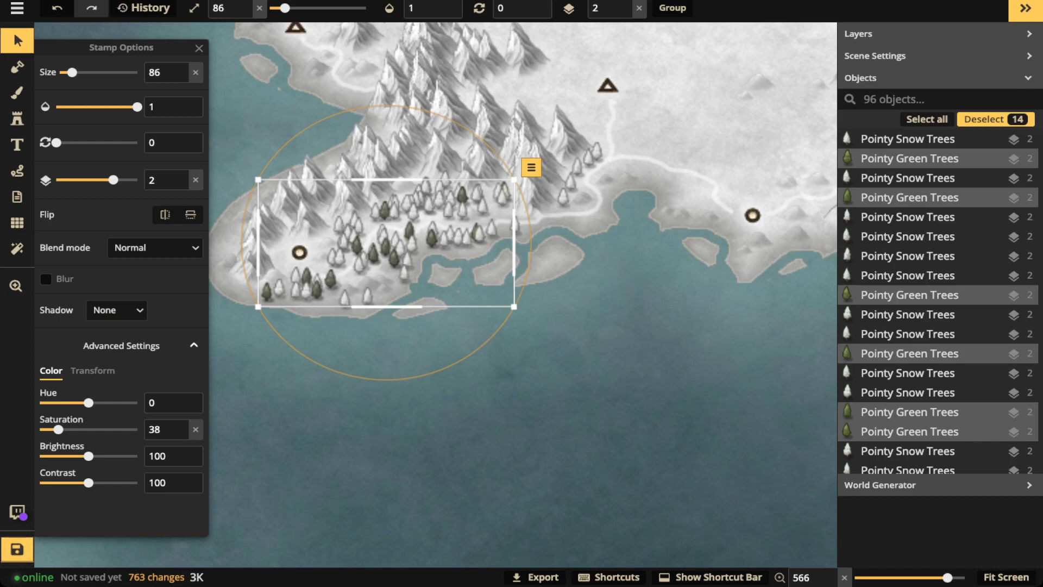
# - Set up the foreground brush with the olive-green grass texture, size 7 and opacity 0.19
pyautogui.click(17, 93)
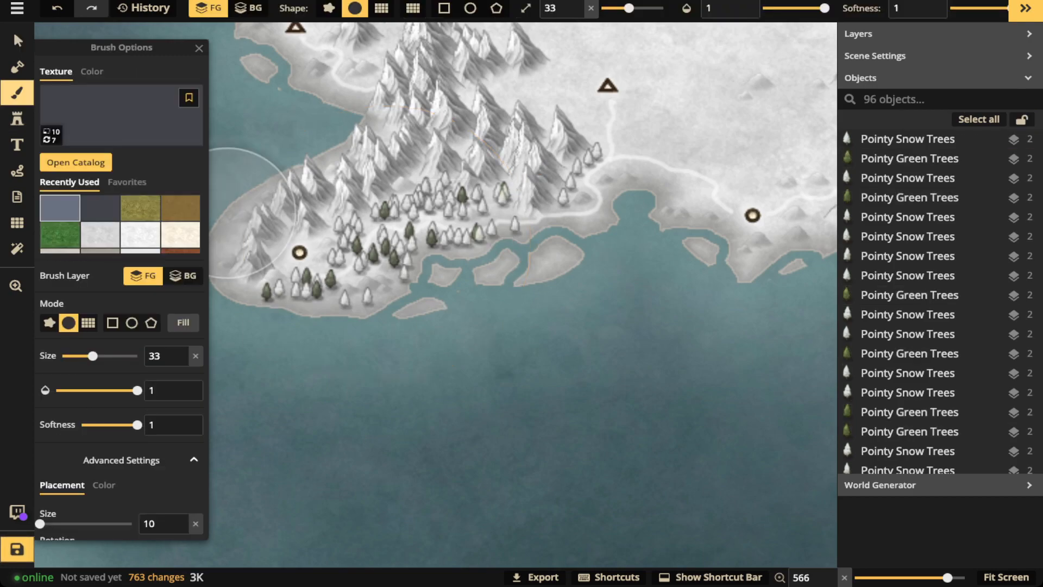
pyautogui.click(140, 208)
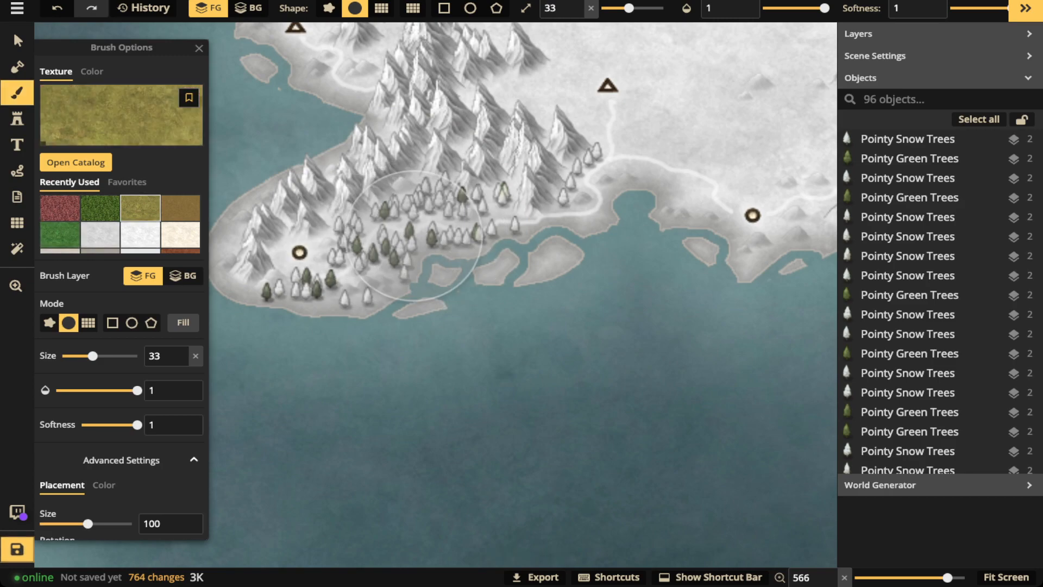
pyautogui.scroll(-4, 414, 236)
pyautogui.scroll(1, 414, 237)
pyautogui.scroll(-8, 701, 56)
pyautogui.scroll(-3, 701, 56)
pyautogui.scroll(1, 701, 56)
pyautogui.scroll(-4, 702, 56)
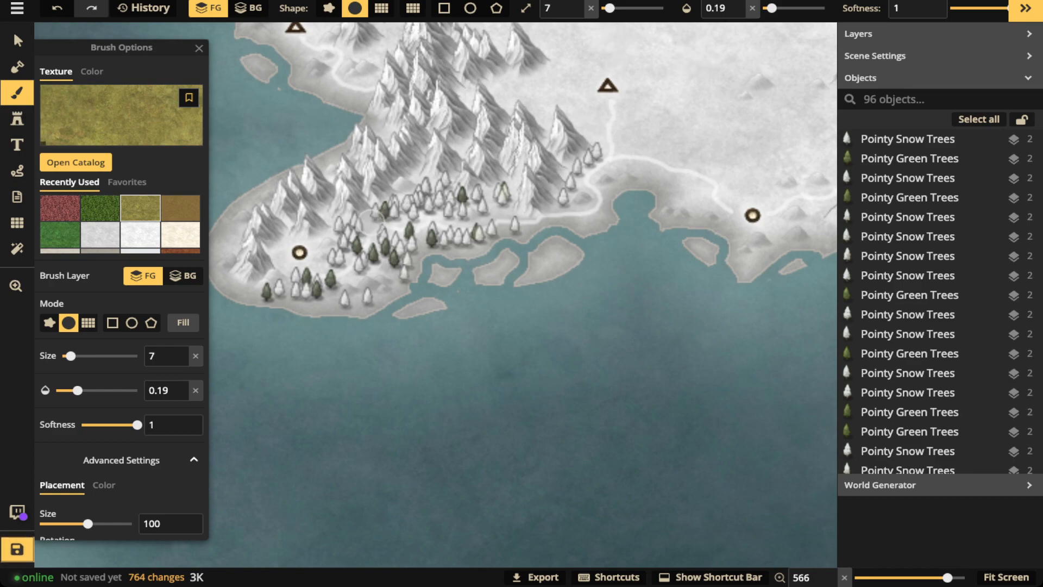
# - Paint faint patches of olive-green grass on the snowy ground between and around the forest's trees
pyautogui.moveTo(405, 220); pyautogui.dragTo(416, 199)
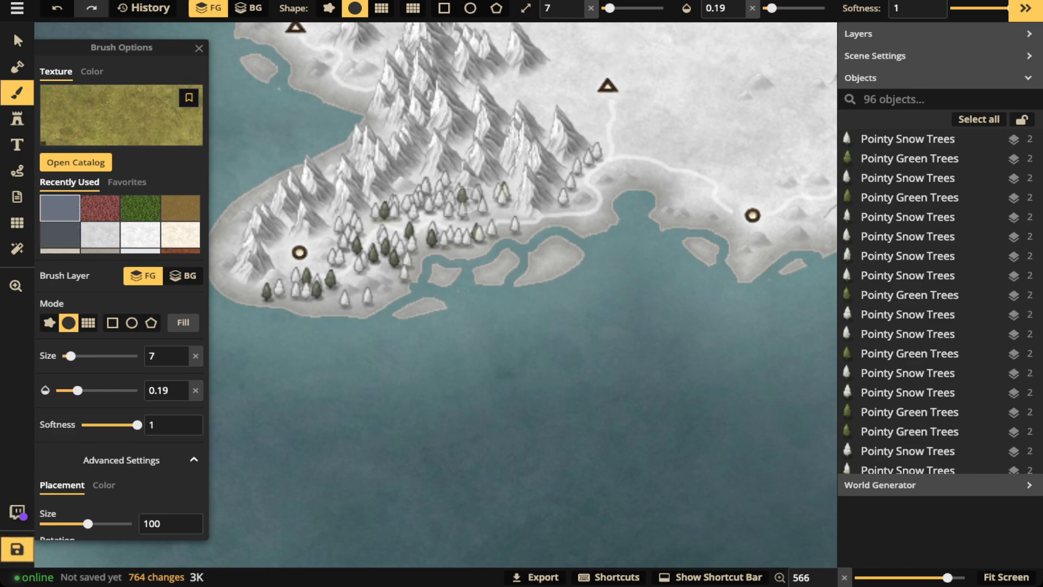
pyautogui.moveTo(425, 242); pyautogui.dragTo(433, 240)
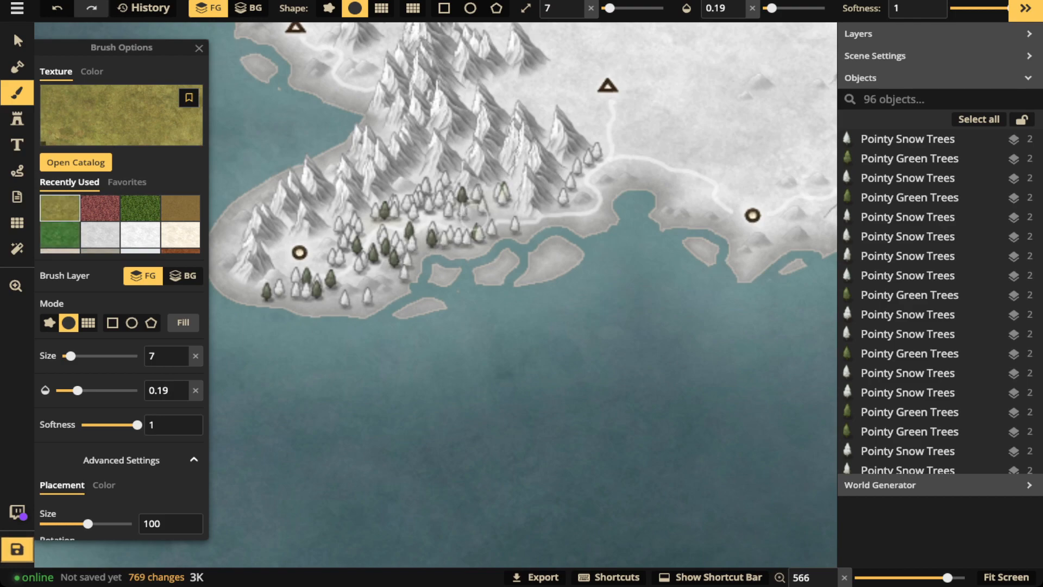
pyautogui.click(483, 206)
pyautogui.moveTo(343, 279)
pyautogui.mouseDown()
pyautogui.moveTo(321, 289)
pyautogui.moveTo(373, 267)
pyautogui.moveTo(321, 287)
pyautogui.mouseUp()
pyautogui.moveTo(391, 256)
pyautogui.mouseDown()
pyautogui.moveTo(314, 293)
pyautogui.moveTo(262, 295)
pyautogui.moveTo(290, 281)
pyautogui.mouseUp()
pyautogui.moveTo(381, 250); pyautogui.dragTo(387, 258)
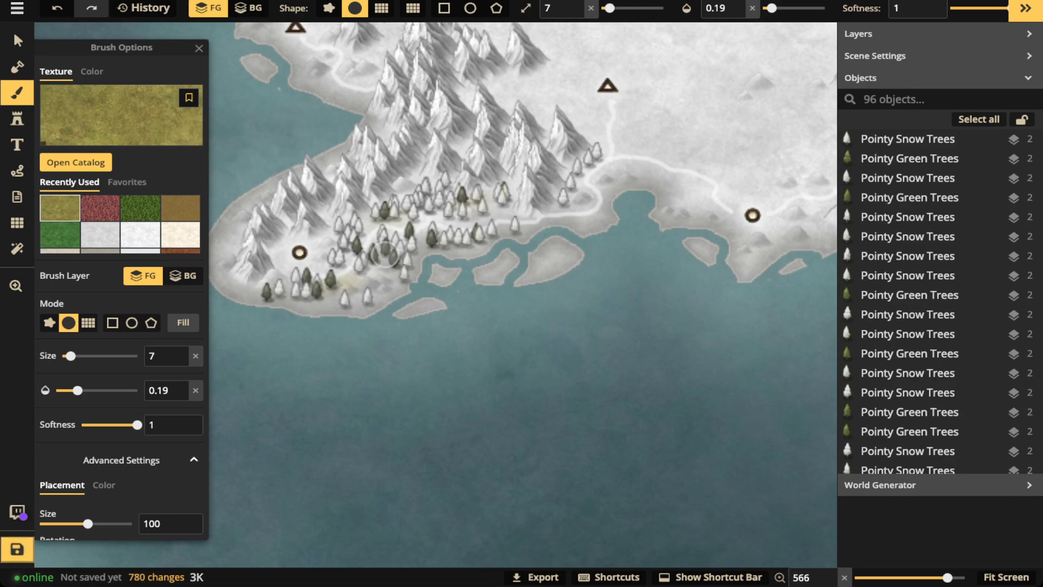
pyautogui.click(344, 251)
pyautogui.click(399, 227)
pyautogui.moveTo(471, 221); pyautogui.dragTo(434, 233)
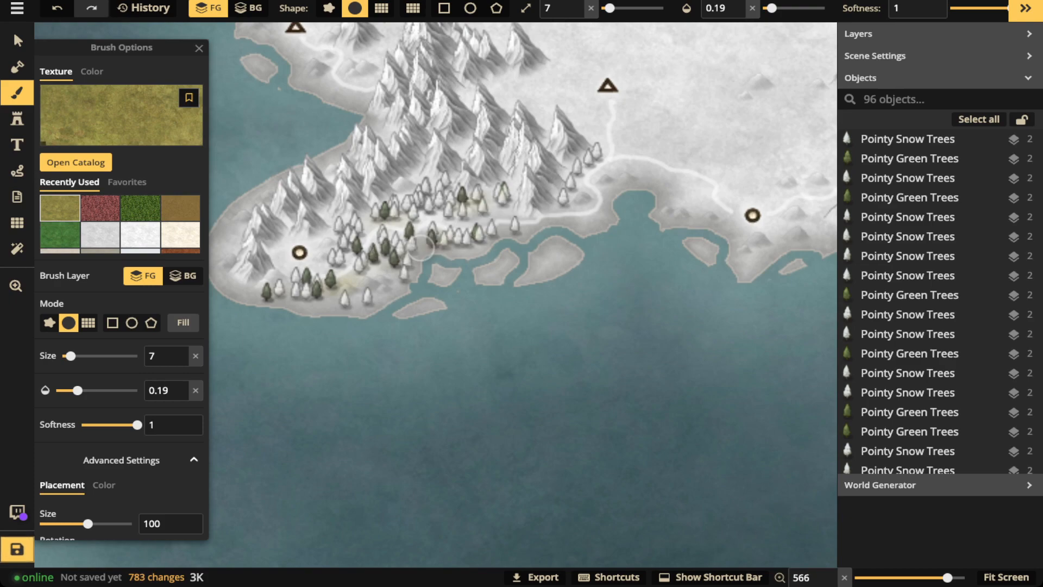
pyautogui.moveTo(490, 208)
pyautogui.mouseDown()
pyautogui.moveTo(450, 195)
pyautogui.moveTo(542, 176)
pyautogui.moveTo(452, 196)
pyautogui.moveTo(498, 196)
pyautogui.moveTo(473, 203)
pyautogui.mouseUp()
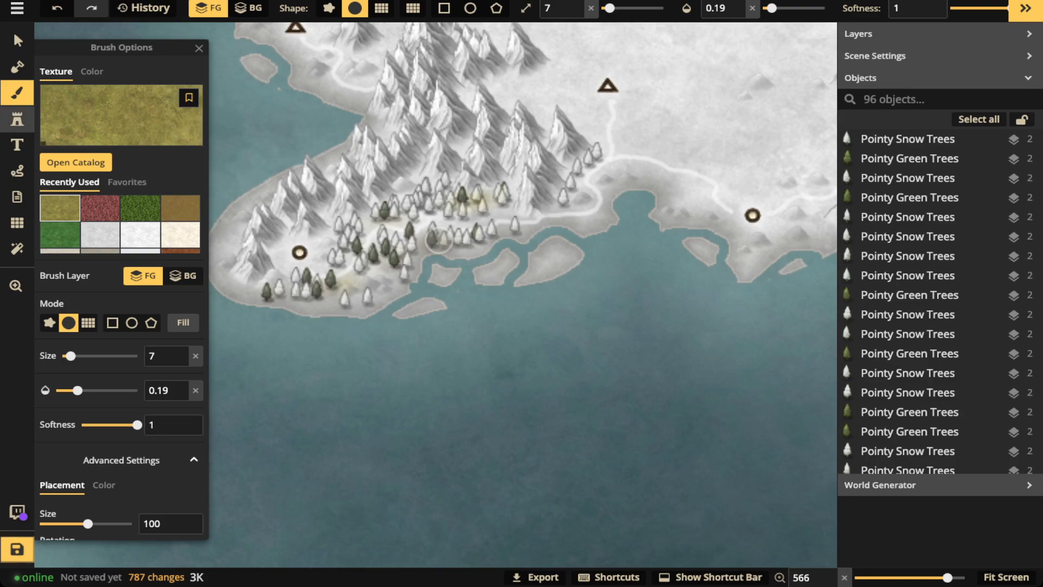
# - Choose the Beige Bushes stamp and reduce its size to 36
pyautogui.press('s')
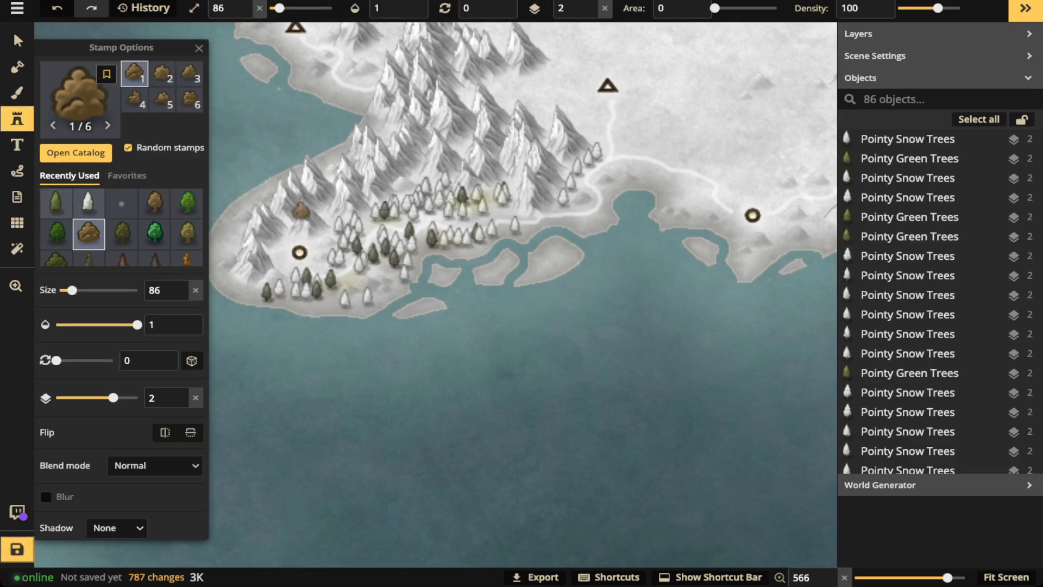
pyautogui.scroll(-3, 352, 276)
pyautogui.scroll(3, 353, 276)
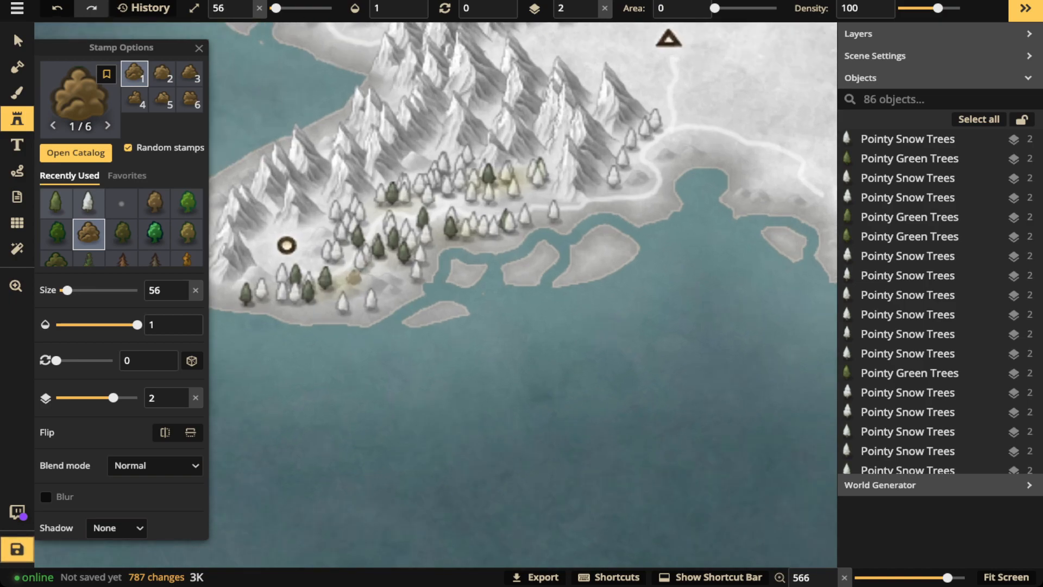
pyautogui.scroll(3, 353, 276)
pyautogui.scroll(-2, 351, 275)
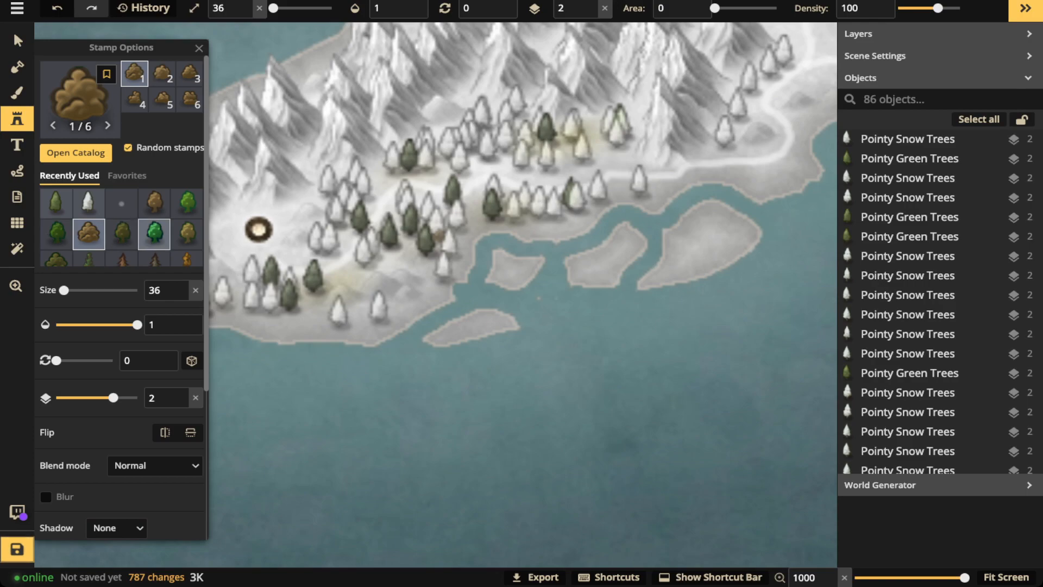
# - Set the bush stamp's saturation to 0 and brightness to 200
pyautogui.scroll(-4, 121, 299)
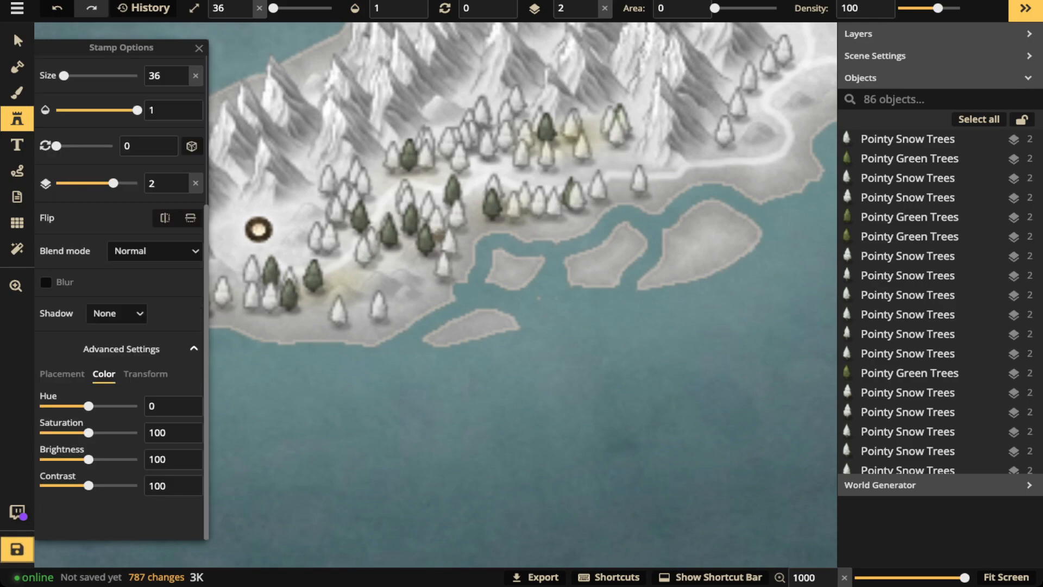
pyautogui.moveTo(88, 433); pyautogui.dragTo(55, 433)
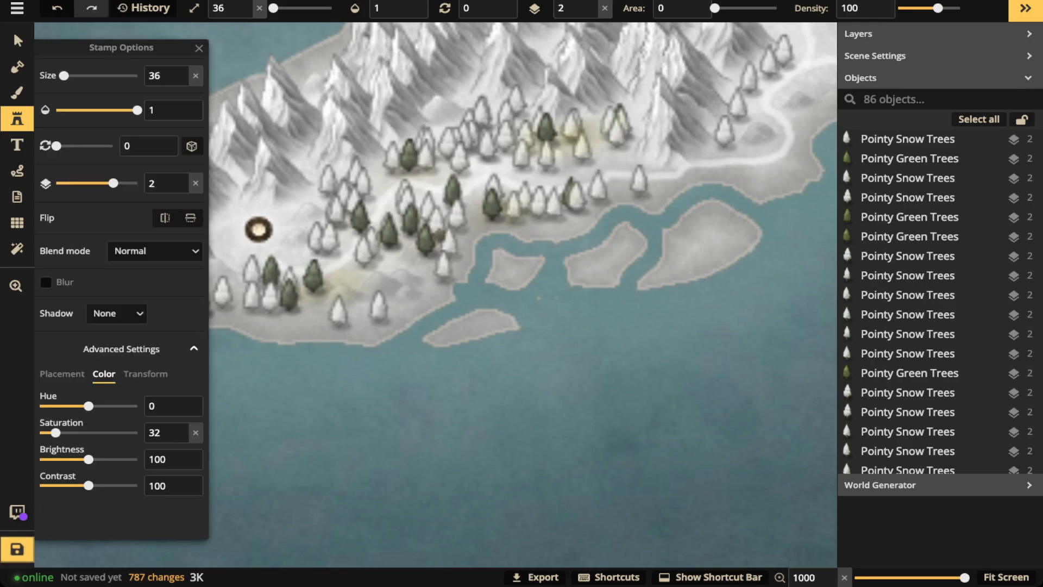
pyautogui.moveTo(55, 433); pyautogui.dragTo(39, 433)
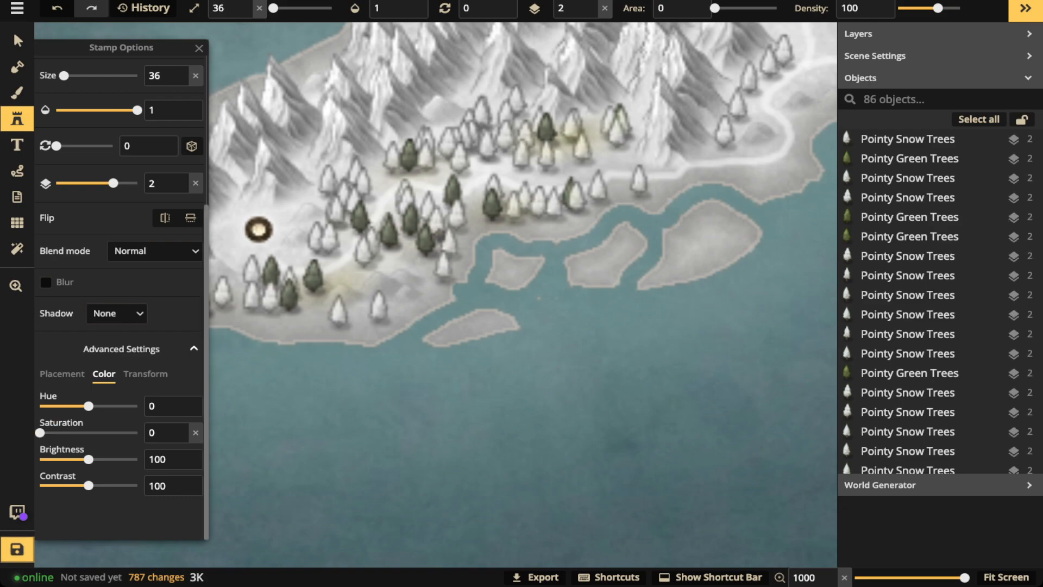
pyautogui.moveTo(89, 460); pyautogui.dragTo(136, 459)
# - Scatter small whitened bushes around the trees, between the forest clusters and near the settlement marker
pyautogui.click(345, 271)
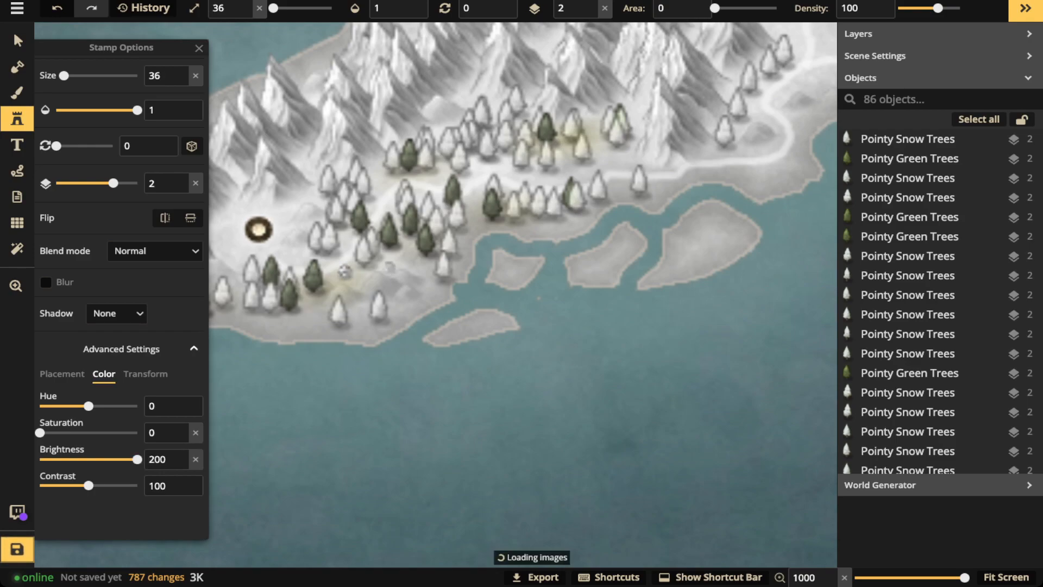
pyautogui.click(397, 261)
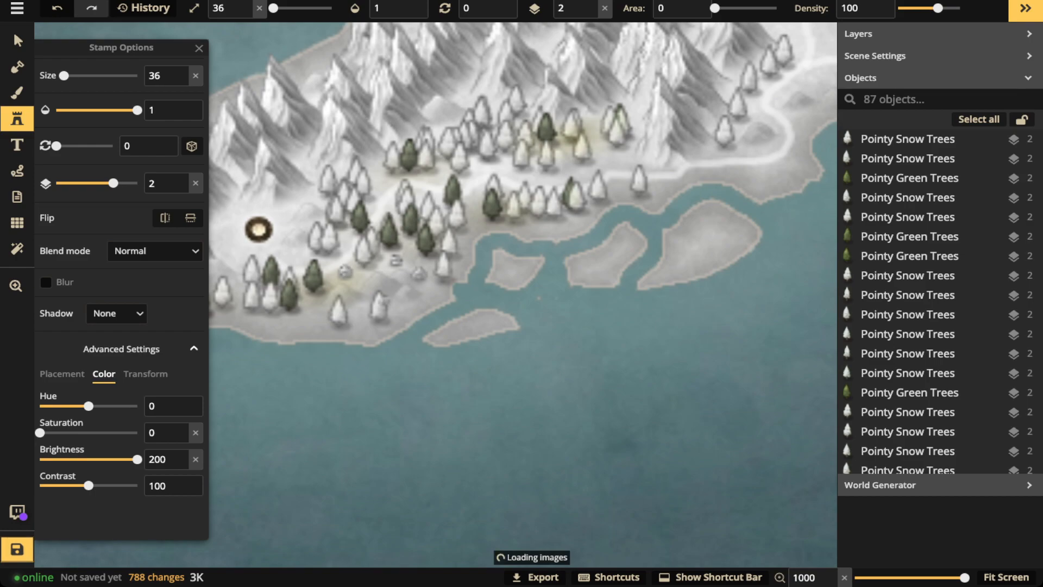
pyautogui.click(418, 274)
pyautogui.click(304, 260)
pyautogui.click(387, 300)
pyautogui.click(288, 245)
pyautogui.click(378, 175)
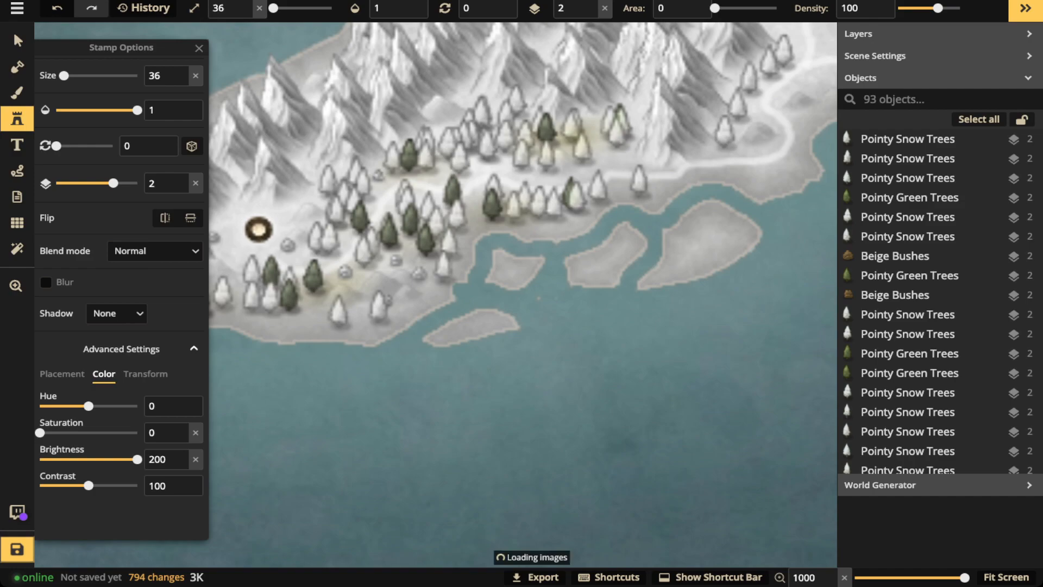
pyautogui.click(471, 210)
pyautogui.click(527, 219)
pyautogui.click(564, 221)
pyautogui.click(552, 228)
pyautogui.click(618, 189)
pyautogui.click(613, 147)
pyautogui.click(561, 162)
pyautogui.click(433, 171)
pyautogui.click(258, 229)
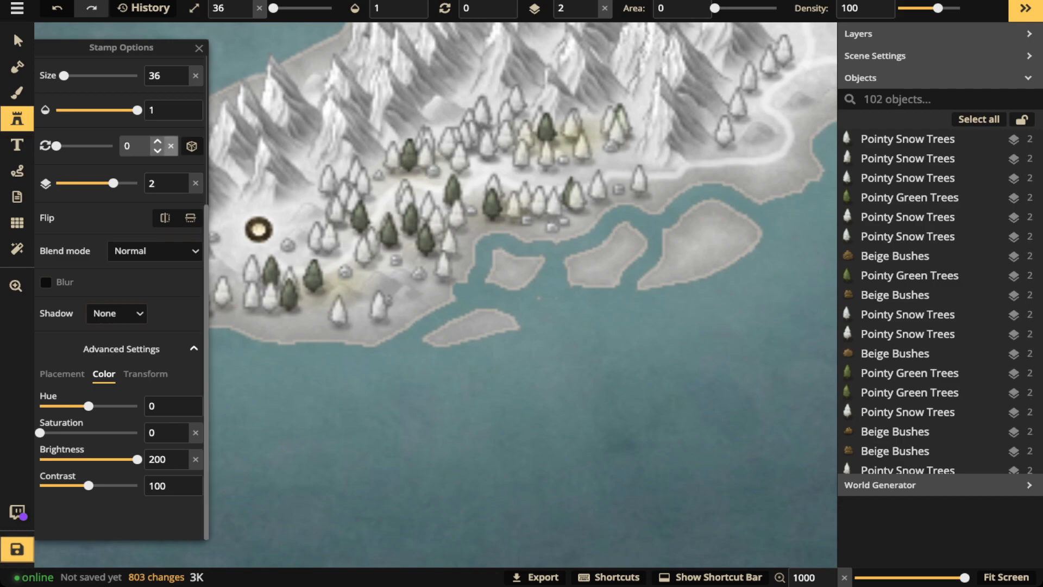
# - Look over the finished snowy forest, then locate the bare green peninsula east of the reddish-brown mountains
pyautogui.scroll(-1, 262, 229)
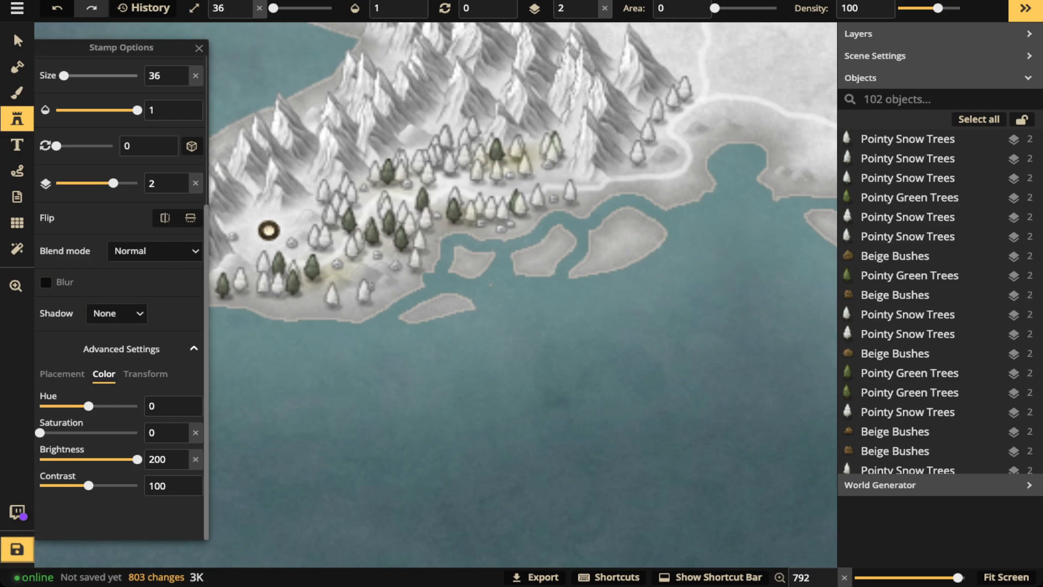
pyautogui.click(17, 42)
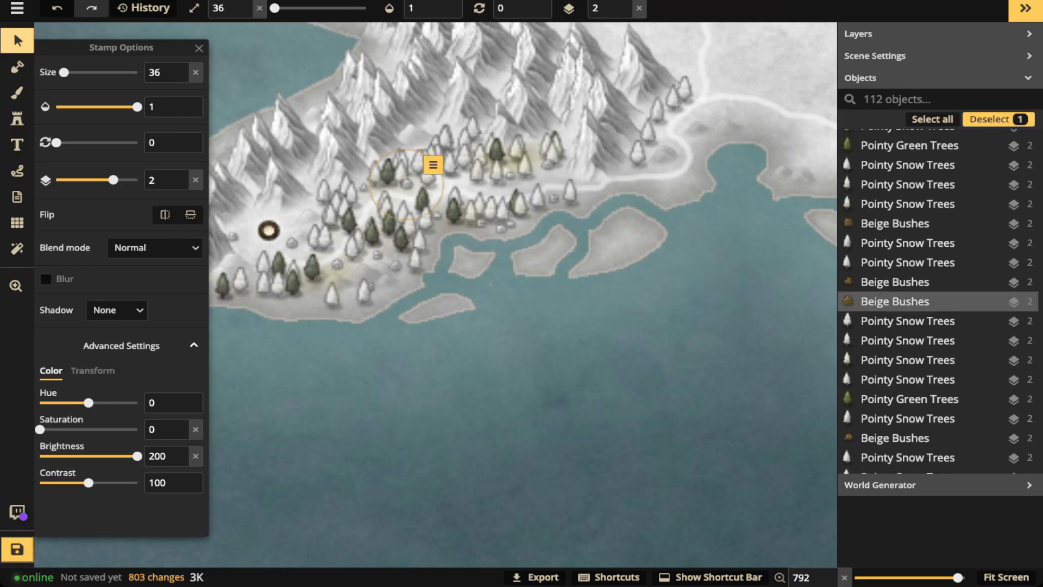
pyautogui.scroll(-3, 445, 234)
pyautogui.scroll(-3, 494, 229)
pyautogui.moveTo(494, 228); pyautogui.dragTo(345, 257)
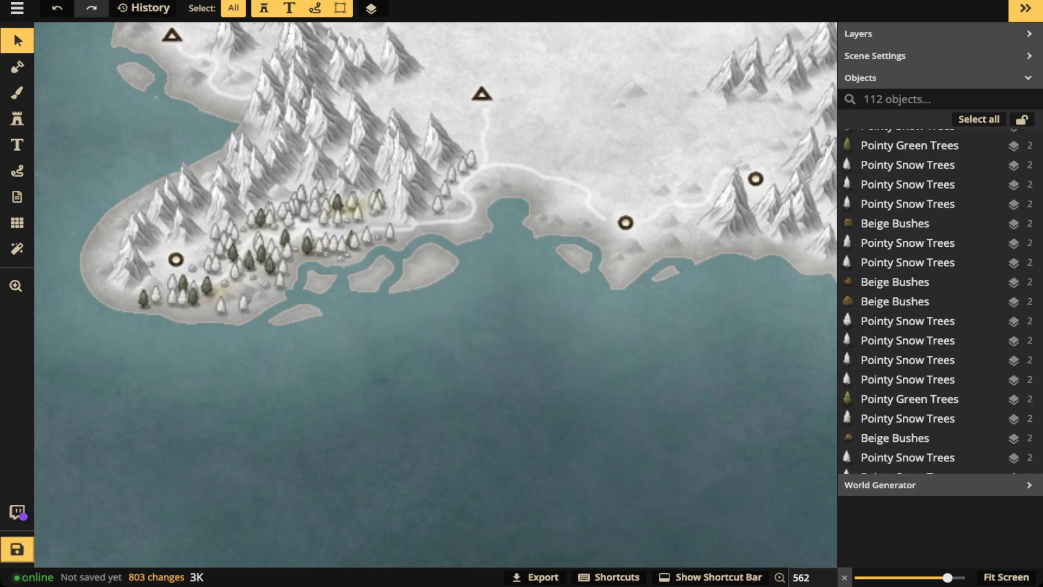
pyautogui.scroll(-3, 453, 311)
pyautogui.press('space')
pyautogui.moveTo(505, 489); pyautogui.dragTo(379, 49)
pyautogui.moveTo(456, 489); pyautogui.dragTo(442, 52)
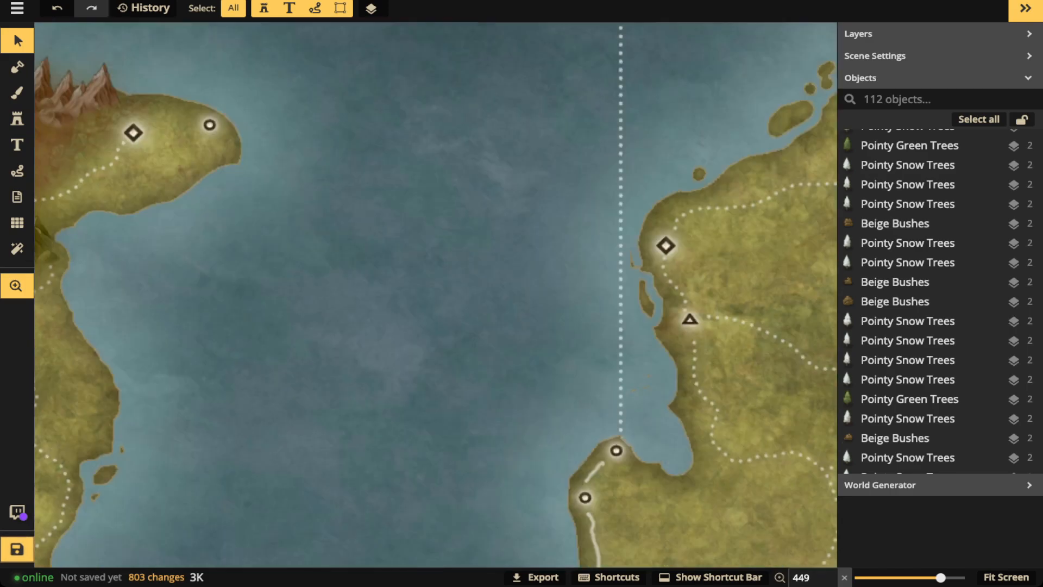
pyautogui.moveTo(380, 337); pyautogui.dragTo(482, 242)
pyautogui.press('space')
pyautogui.moveTo(380, 271); pyautogui.dragTo(488, 377)
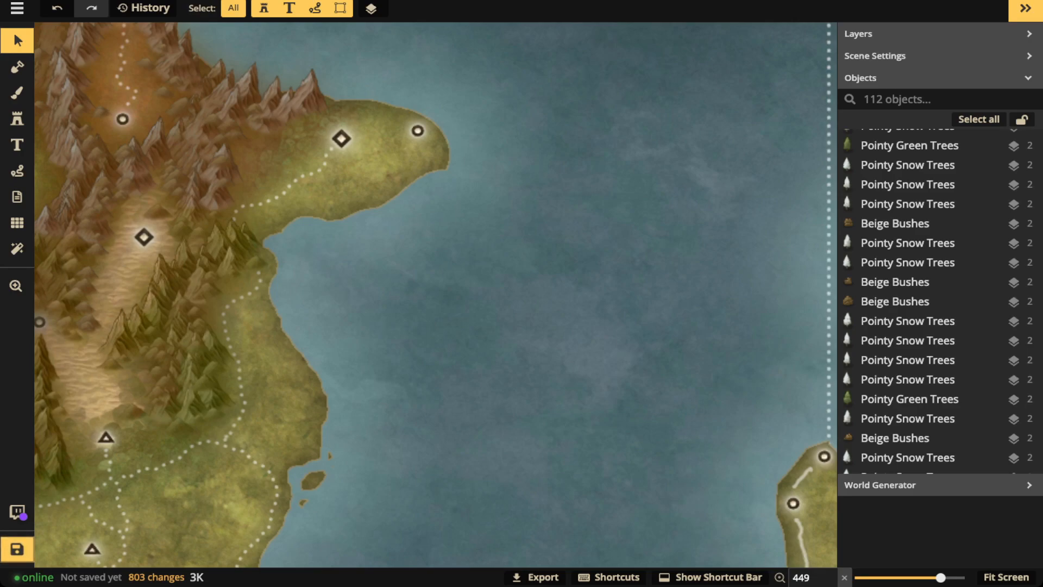
pyautogui.scroll(8, 361, 163)
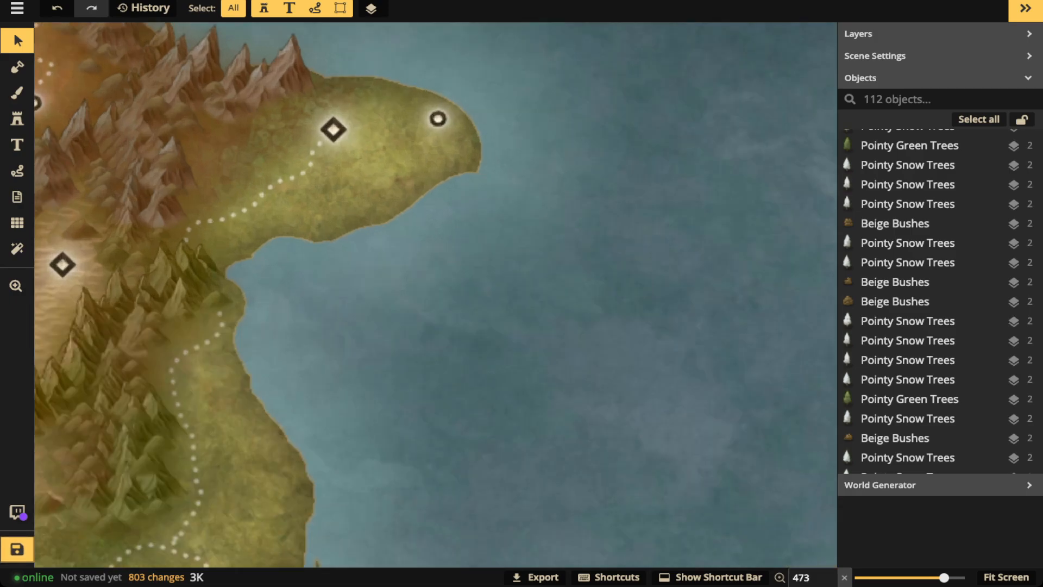
pyautogui.moveTo(361, 163); pyautogui.dragTo(366, 267)
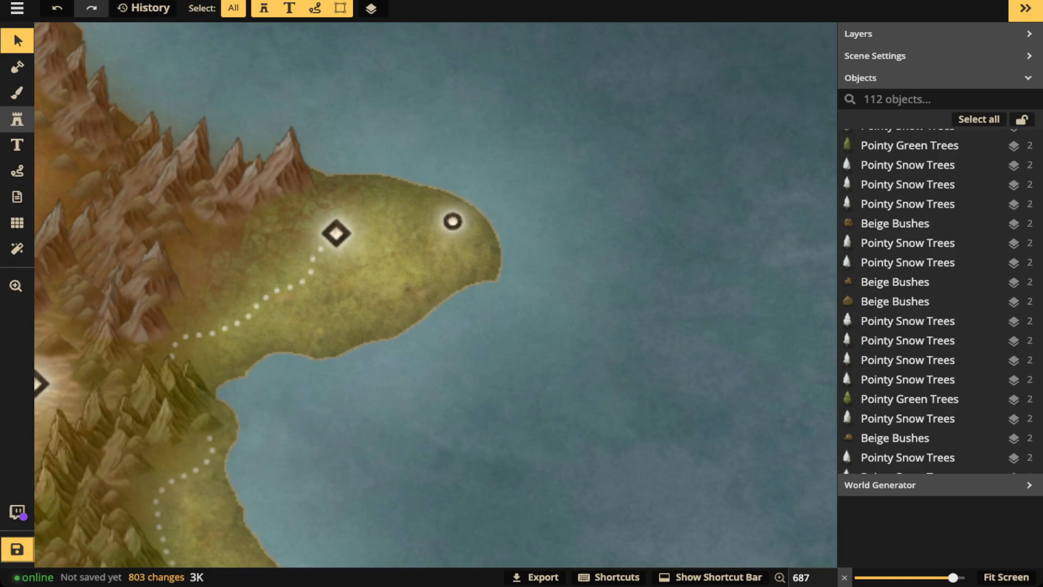
# - Search the stamp catalog for "swamp", choose the Swamp Trees stamp and reset its size to 100
pyautogui.click(17, 119)
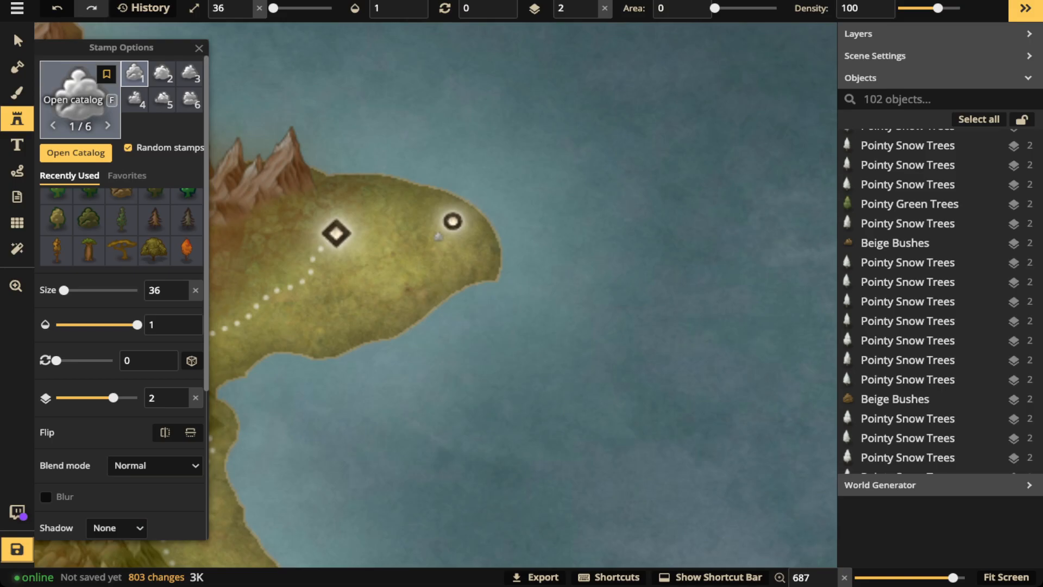
pyautogui.click(76, 89)
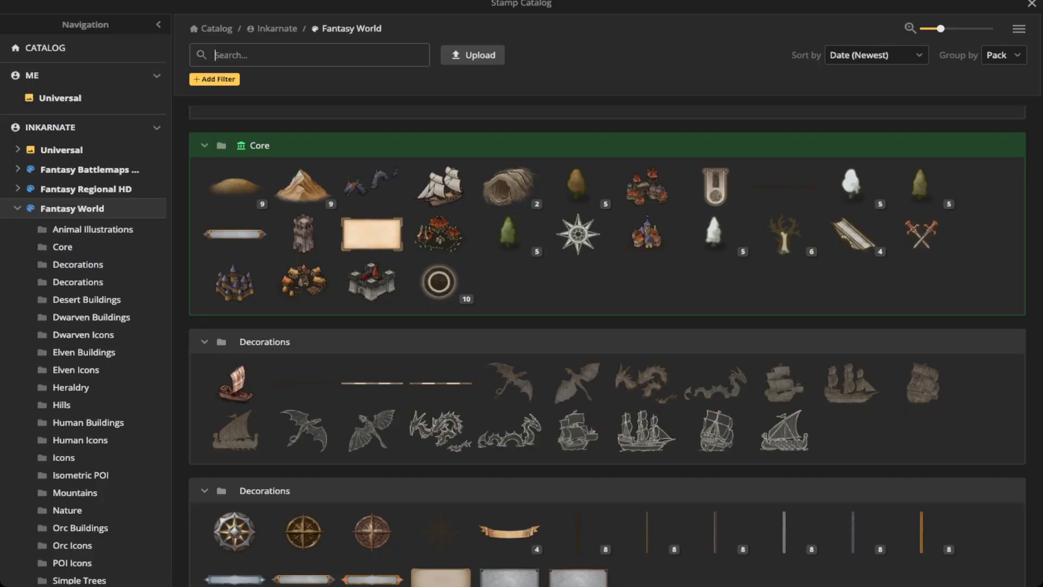
pyautogui.write('swamp')
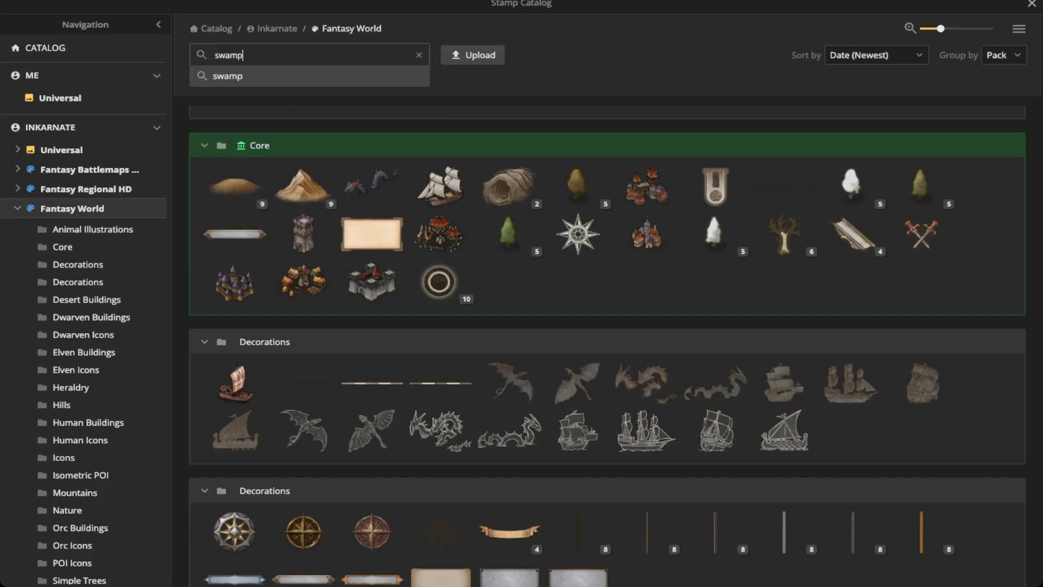
pyautogui.press('Return')
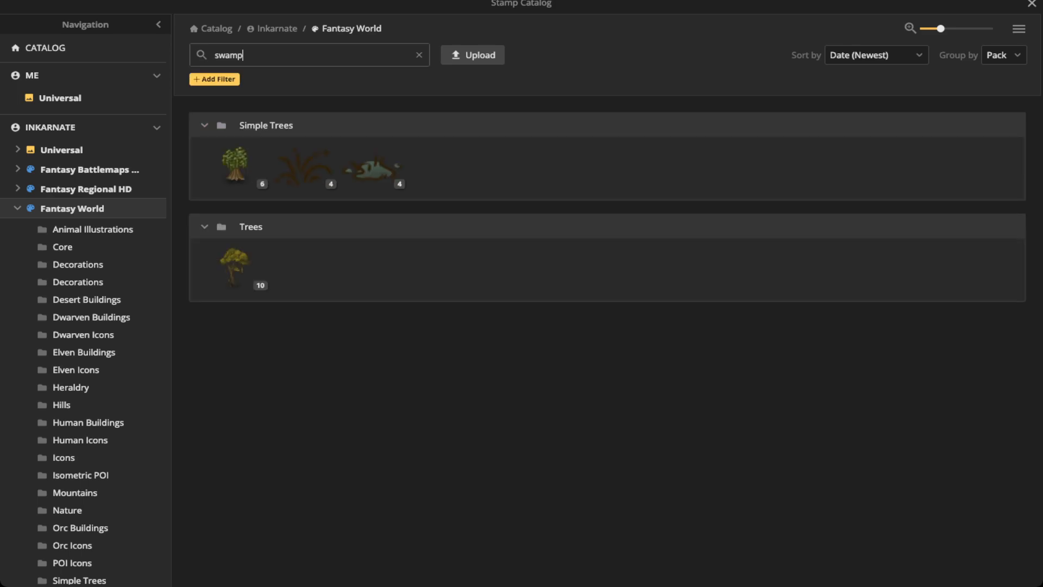
pyautogui.click(236, 165)
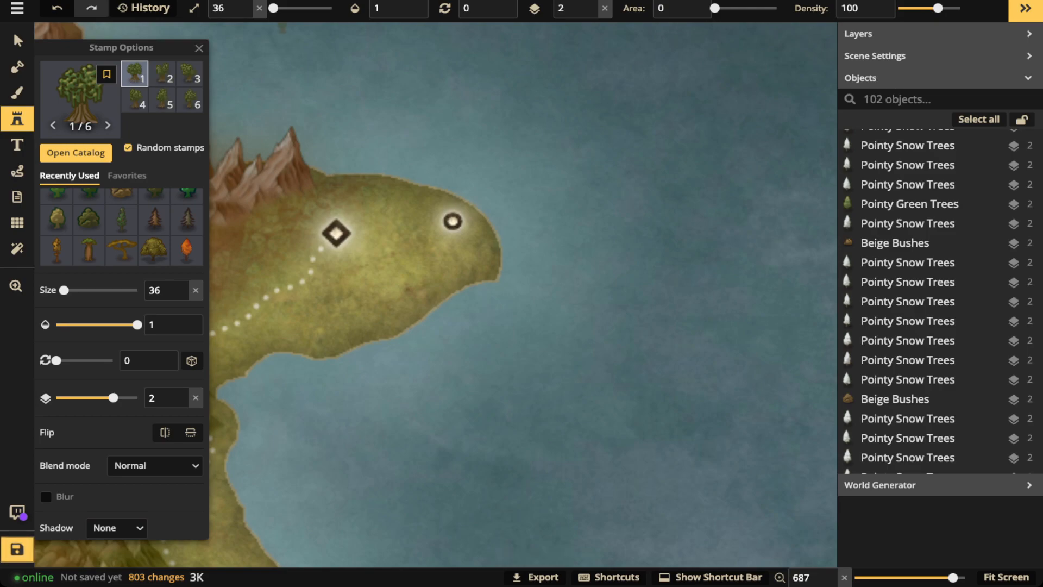
pyautogui.click(259, 9)
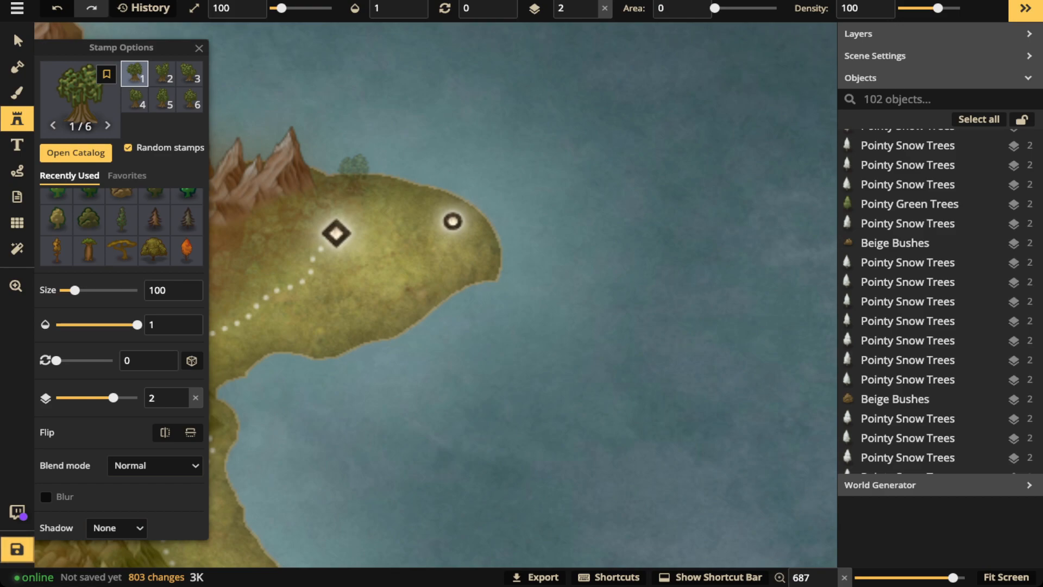
# - Place small clusters of swamp trees on the peninsula's north coast, south of the diamond marker and beside the mountains west of it
pyautogui.click(371, 173)
pyautogui.click(384, 175)
pyautogui.click(377, 185)
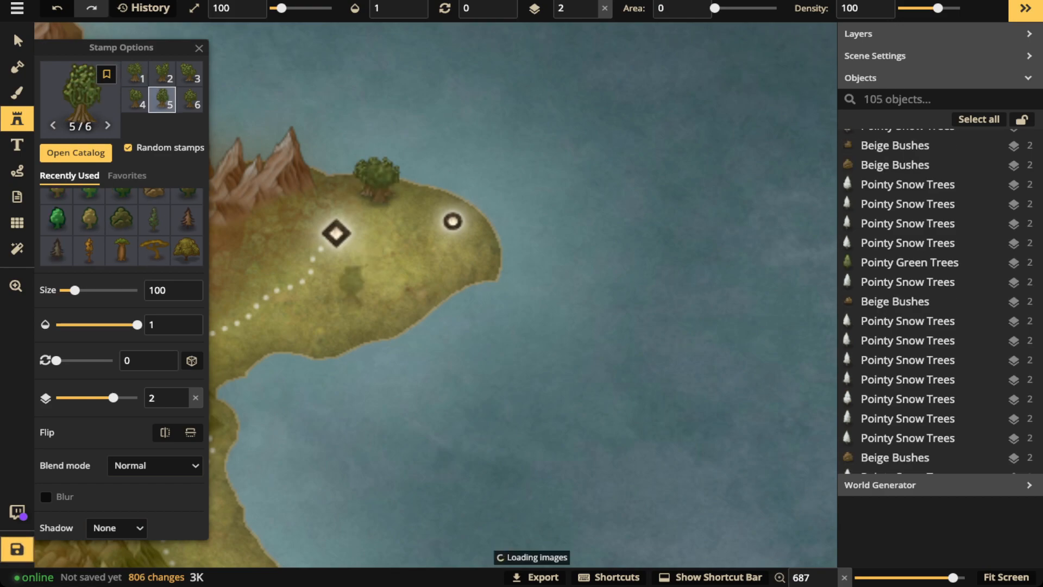
pyautogui.click(350, 285)
pyautogui.click(378, 283)
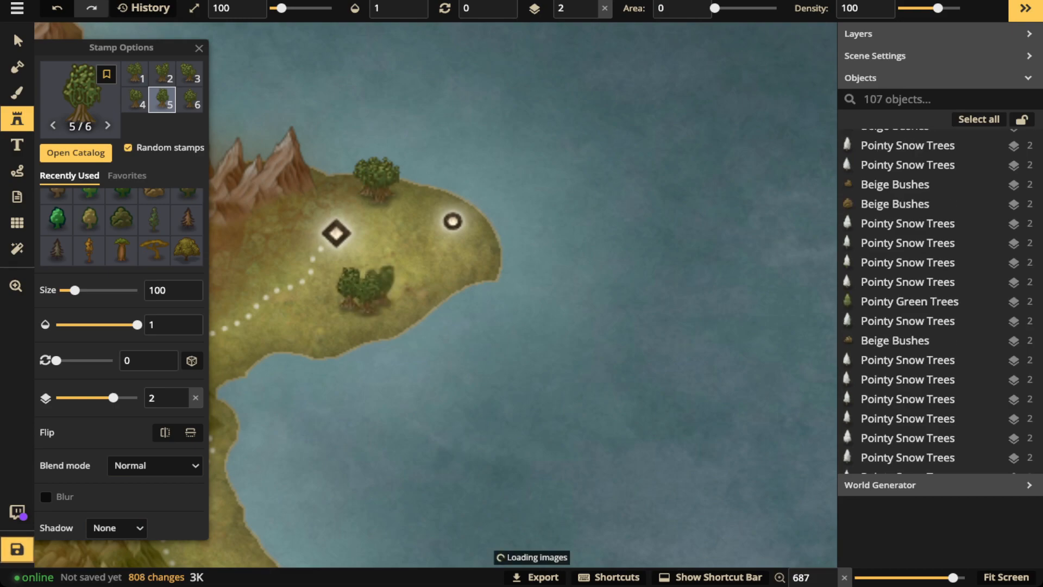
pyautogui.moveTo(235, 251); pyautogui.dragTo(308, 248)
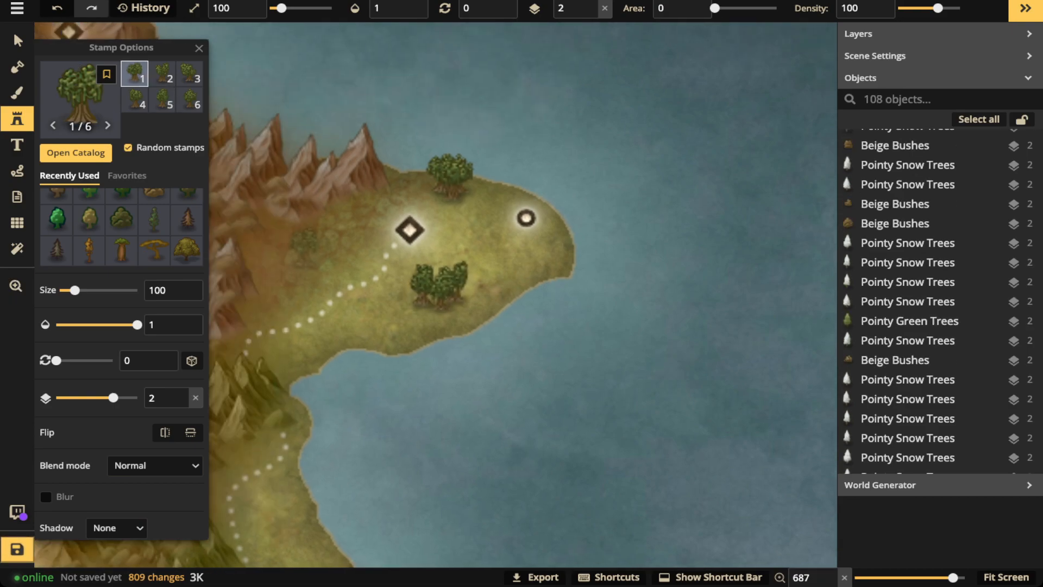
pyautogui.click(310, 234)
pyautogui.click(326, 227)
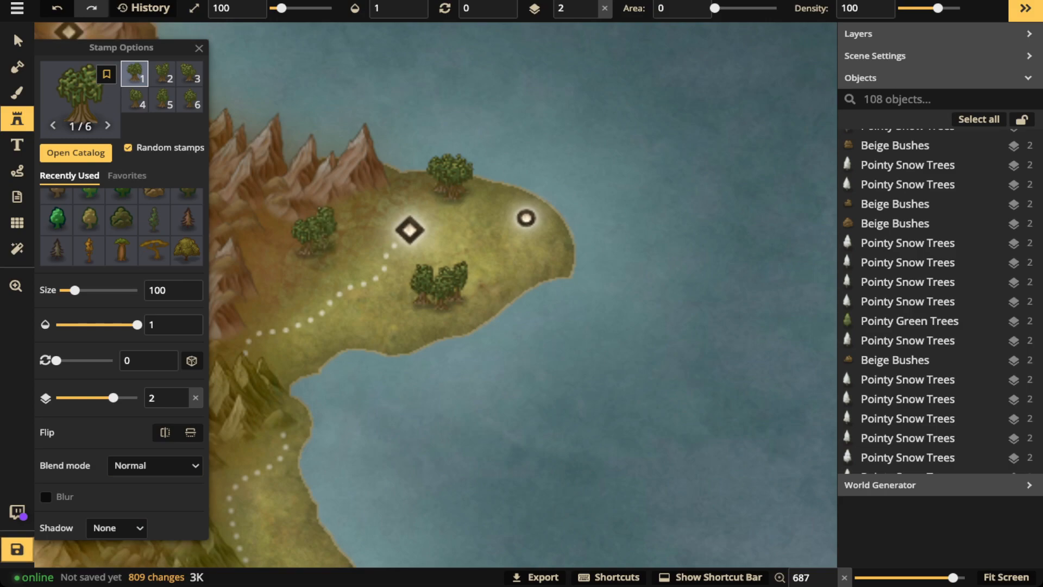
# - Scatter single swamp trees along the dotted road, around the two settlement markers and at the peninsula's eastern tip
pyautogui.click(303, 327)
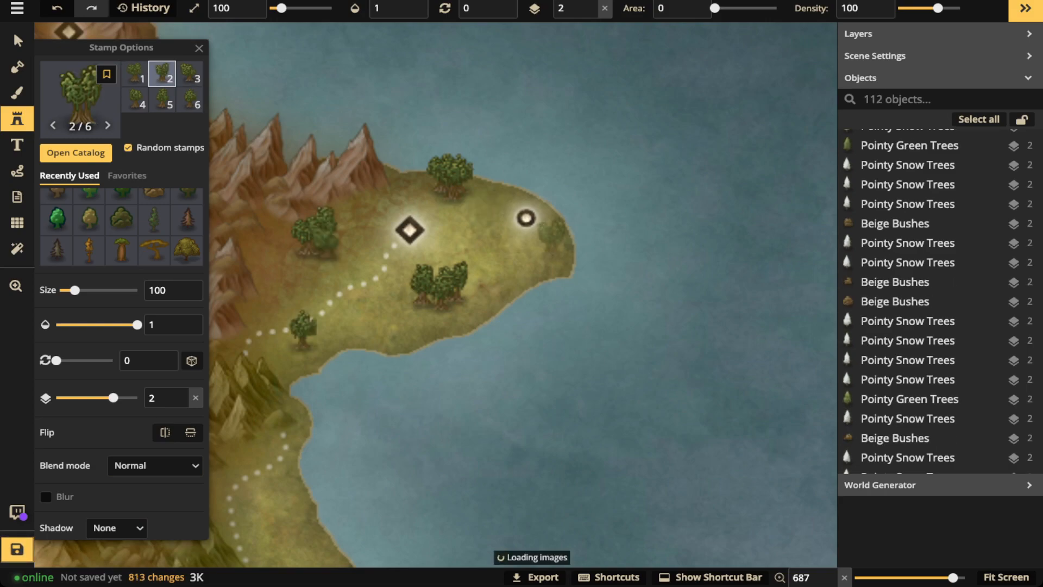
pyautogui.click(558, 239)
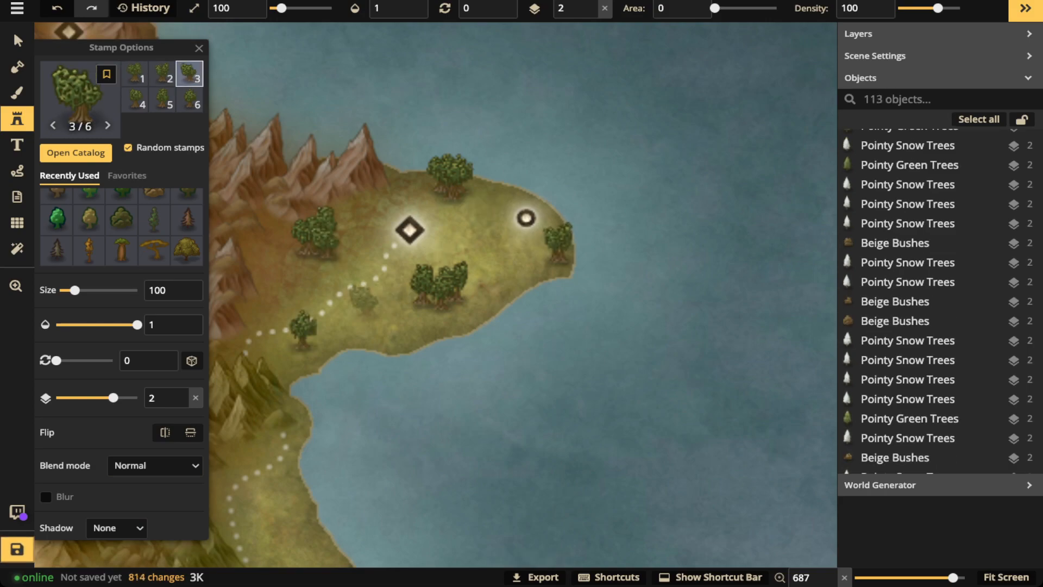
pyautogui.click(337, 318)
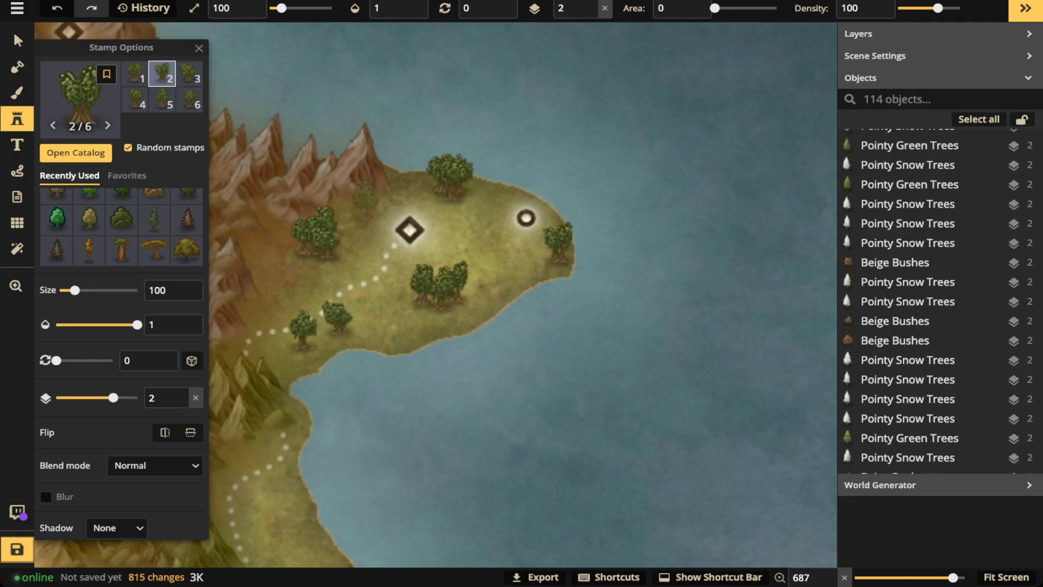
pyautogui.click(477, 202)
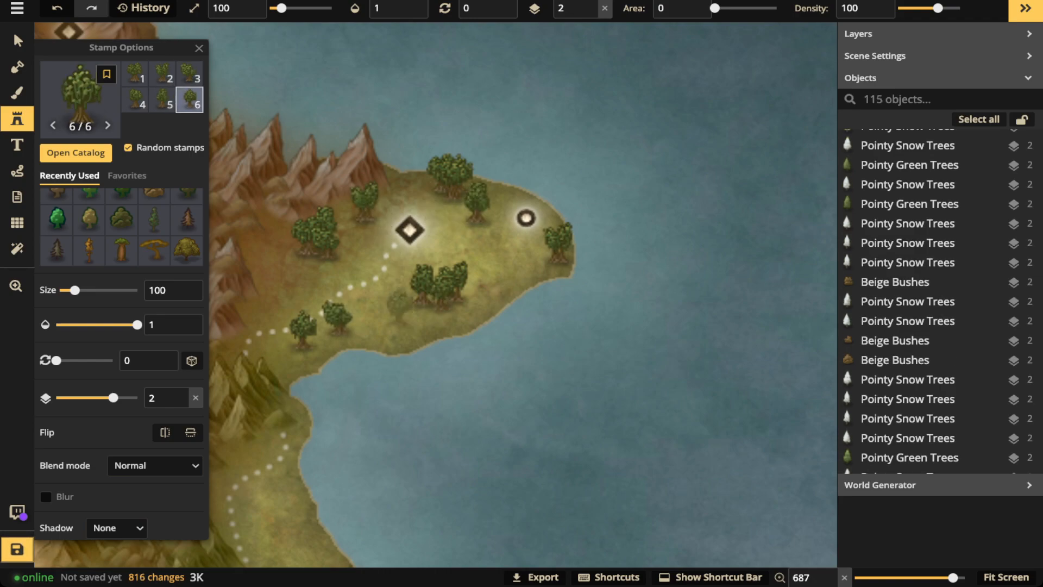
pyautogui.click(494, 263)
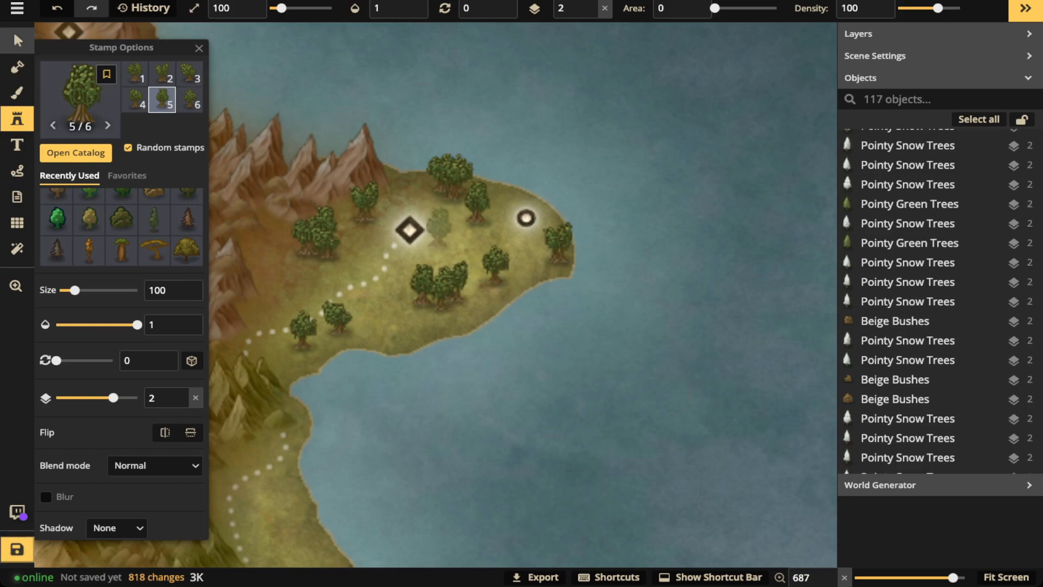
pyautogui.click(18, 41)
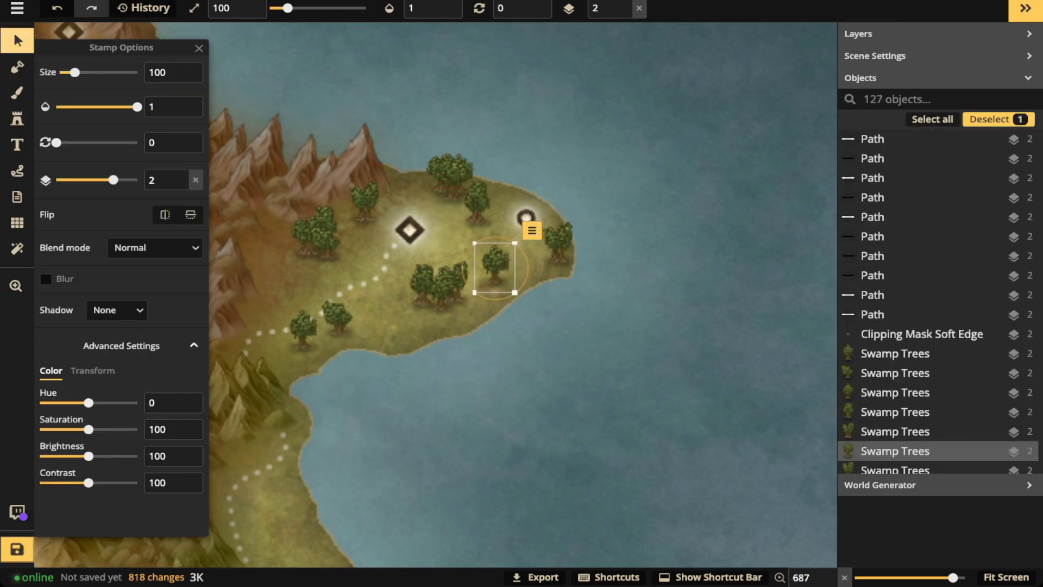
pyautogui.press('Escape')
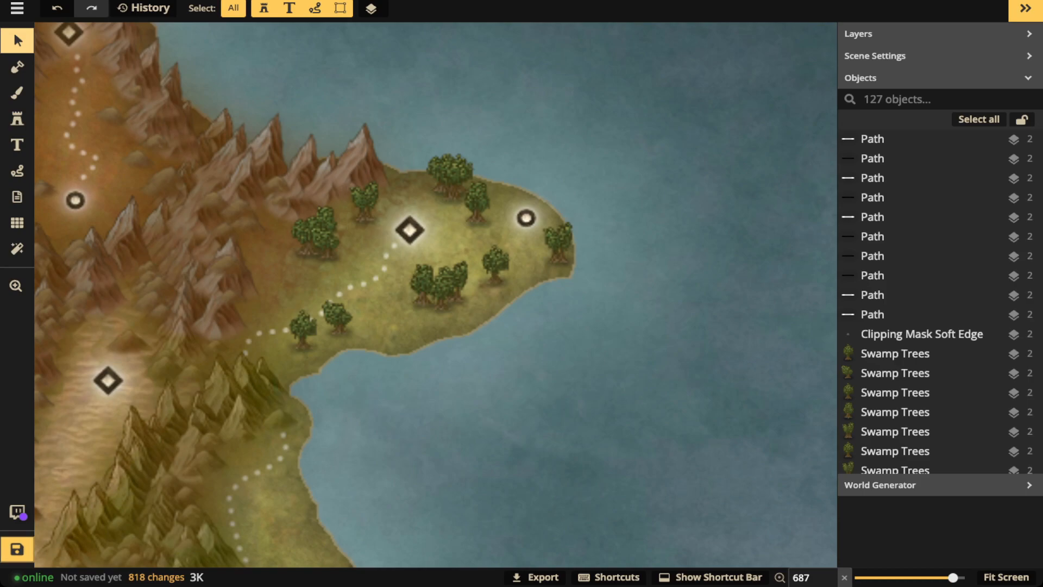
# - Choose the Swamp Ponds stamp from the catalog and reduce its size to 60
pyautogui.scroll(3, 439, 232)
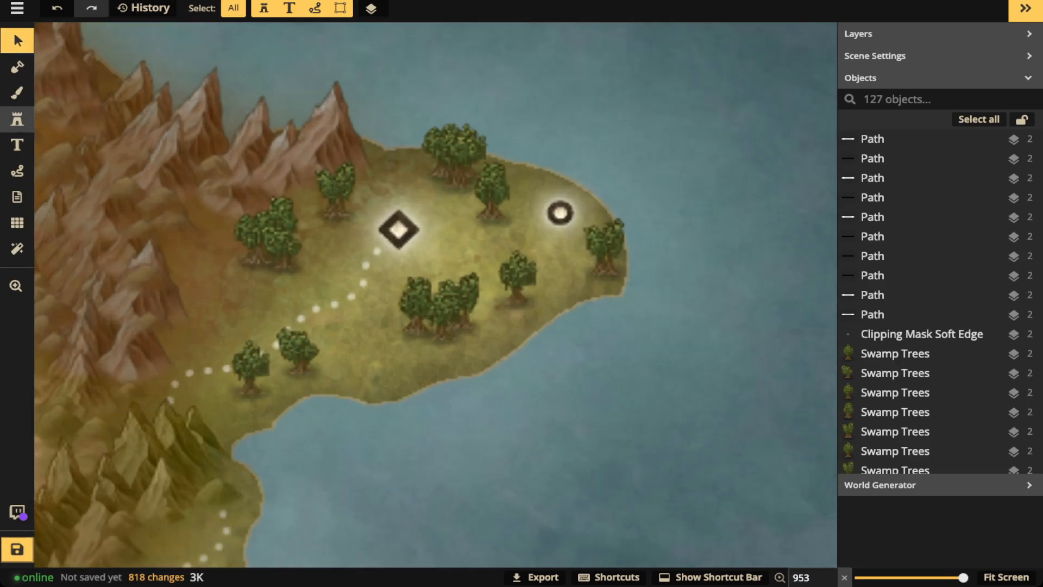
pyautogui.click(17, 119)
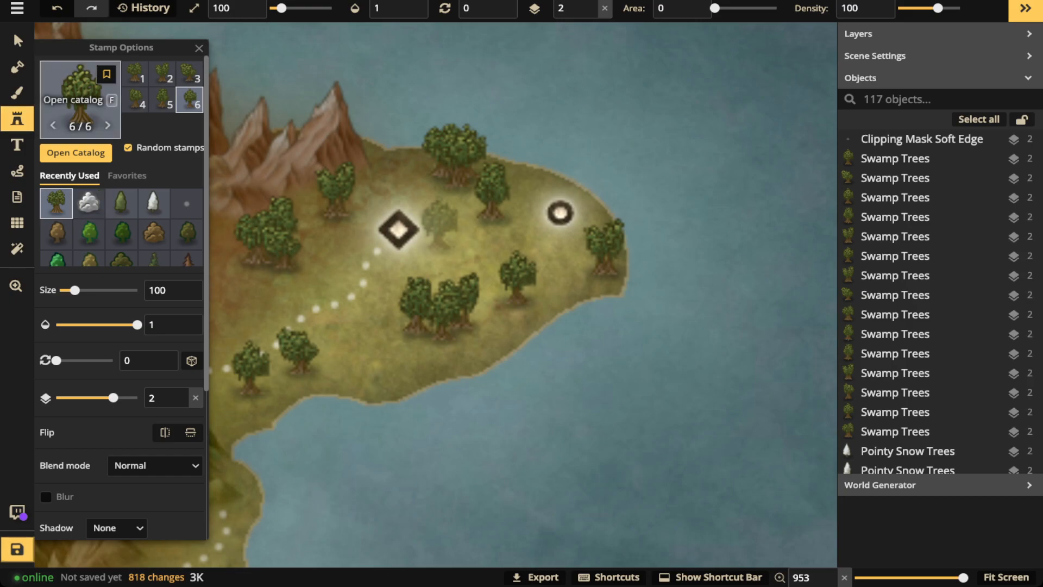
pyautogui.press('f')
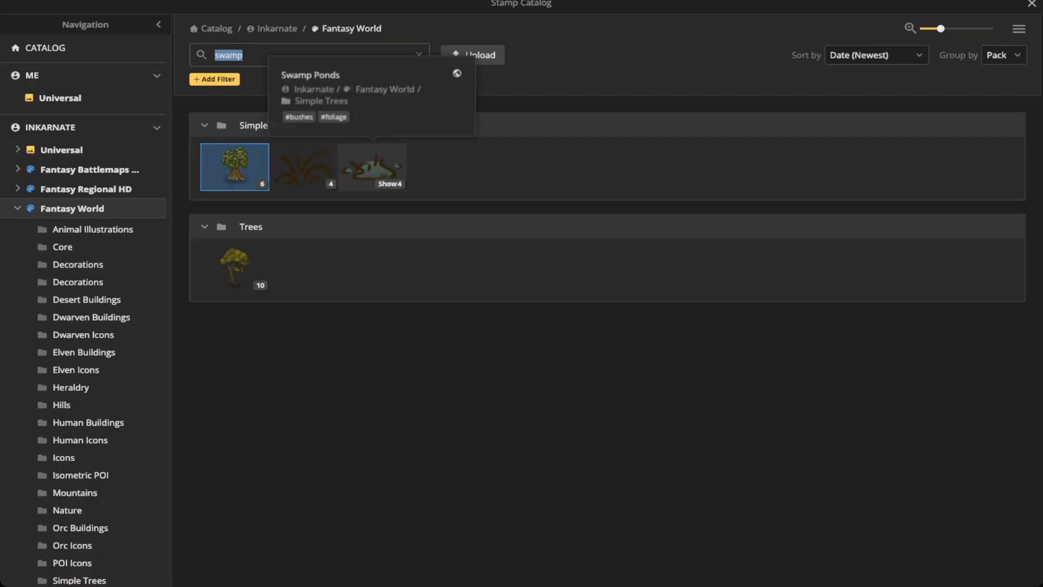
pyautogui.click(372, 166)
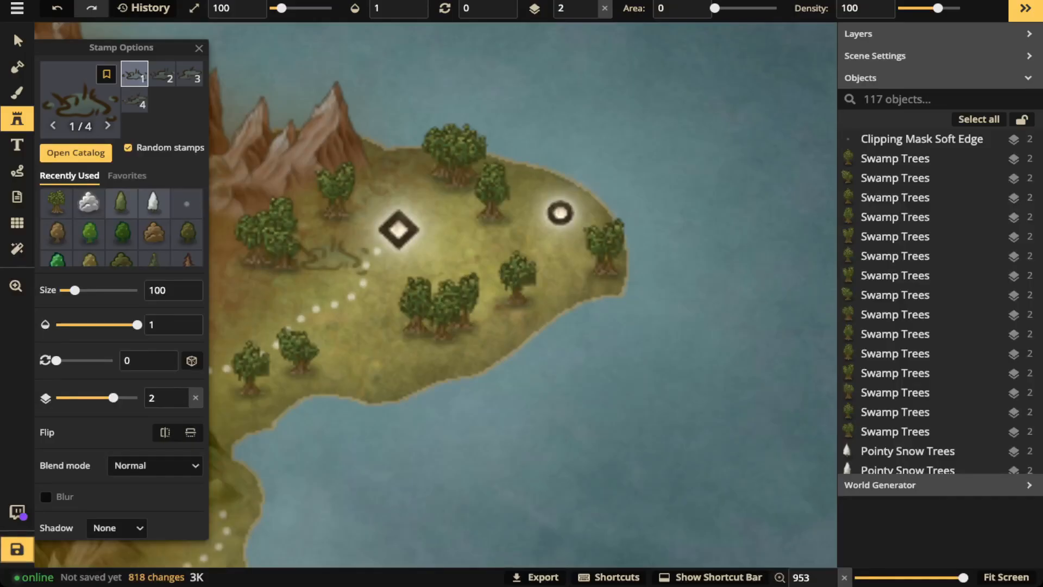
pyautogui.press('[')
pyautogui.press('[')
pyautogui.press('[')
pyautogui.press('[')
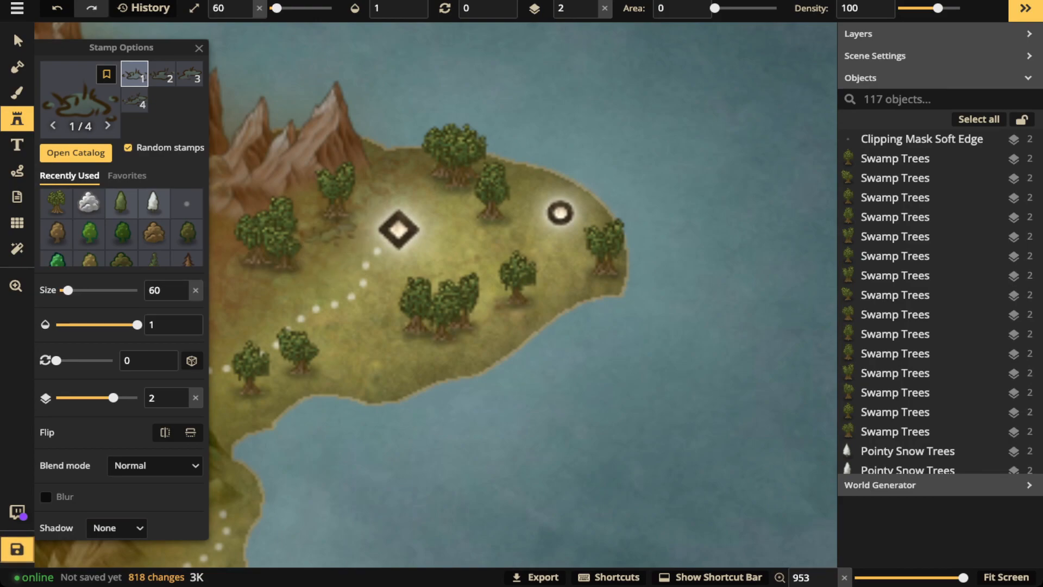
# - Scatter small swamp ponds between the swamp trees, along the dotted road and around the peninsula's settlement markers
pyautogui.click(329, 251)
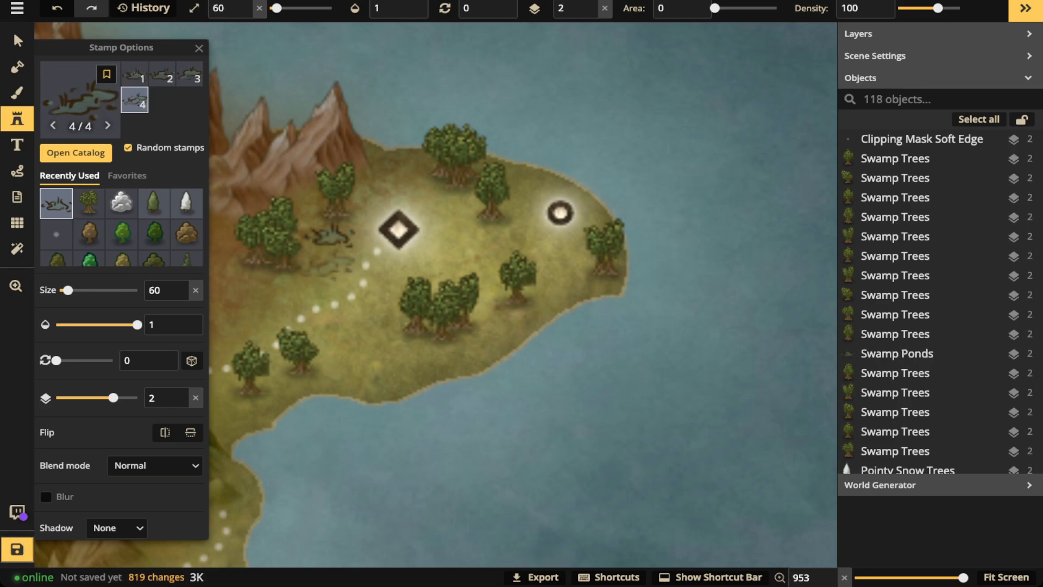
pyautogui.click(251, 283)
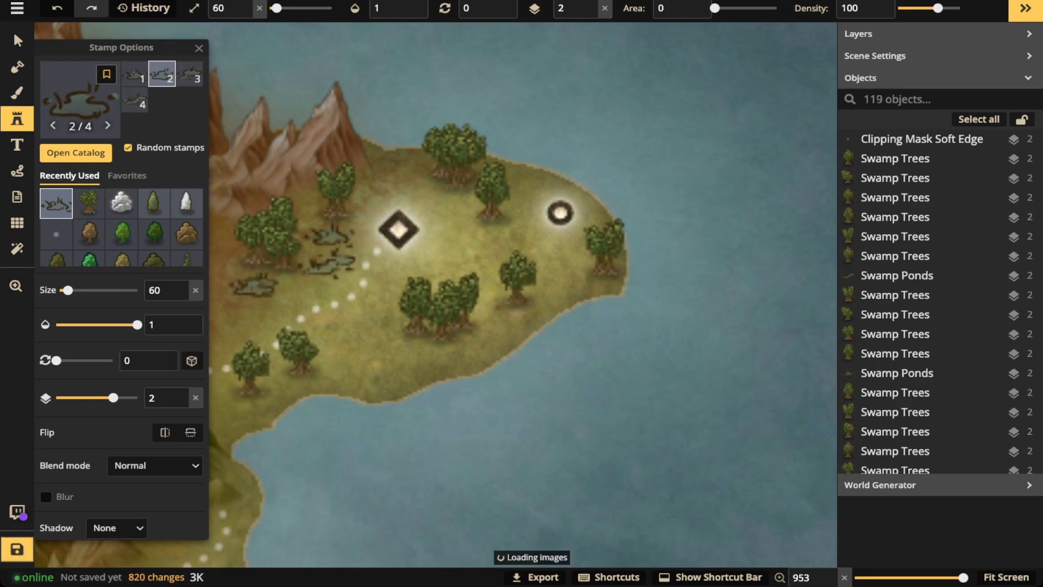
pyautogui.click(329, 262)
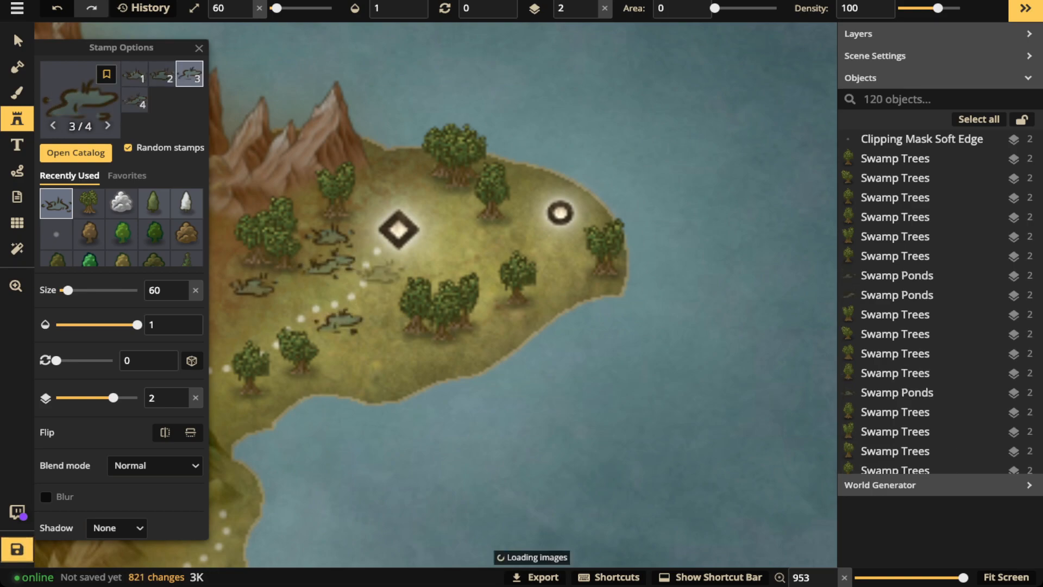
pyautogui.click(336, 322)
pyautogui.click(397, 179)
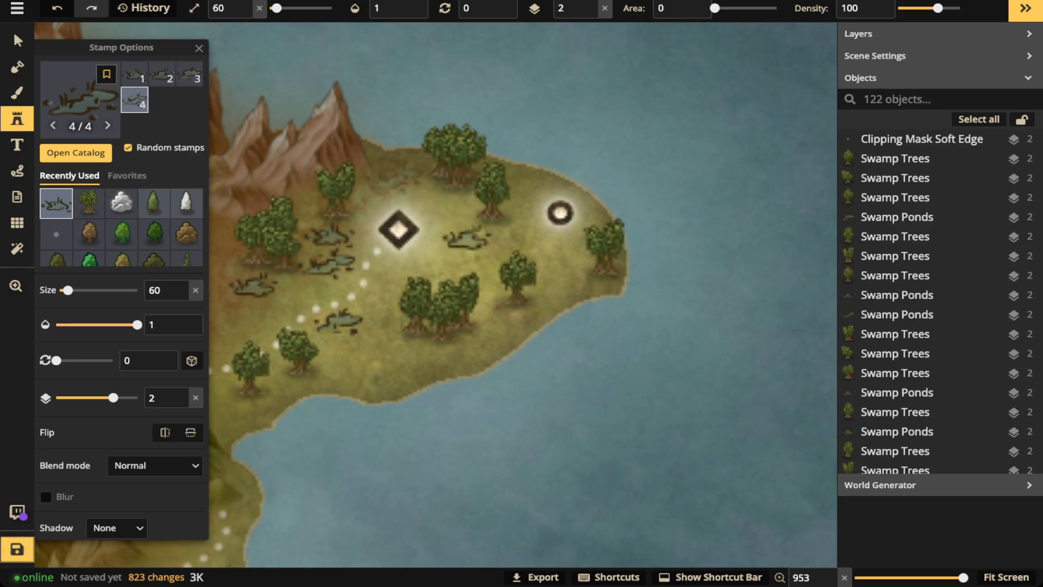
pyautogui.click(388, 359)
pyautogui.click(549, 247)
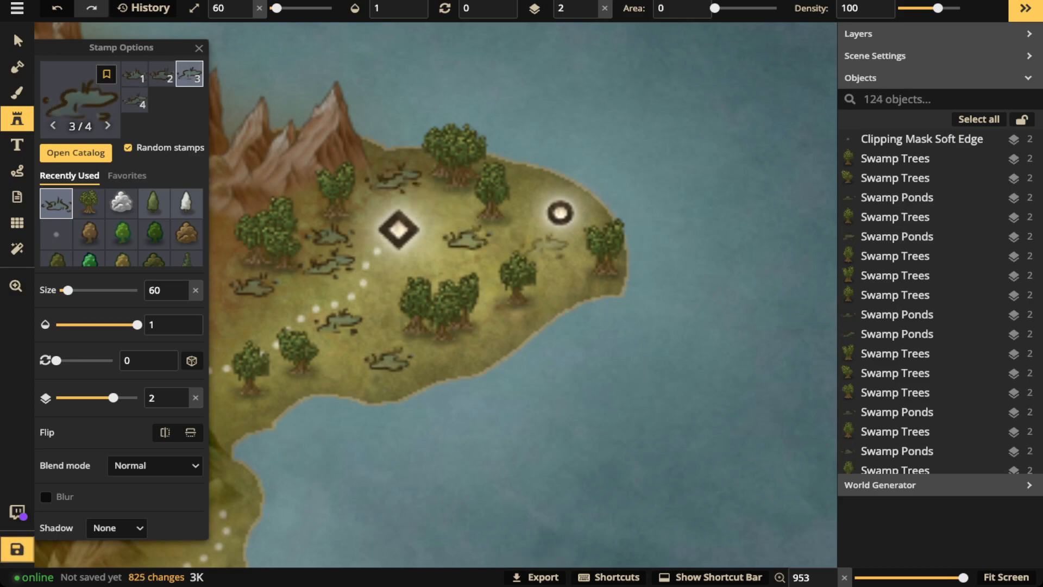
pyautogui.click(564, 264)
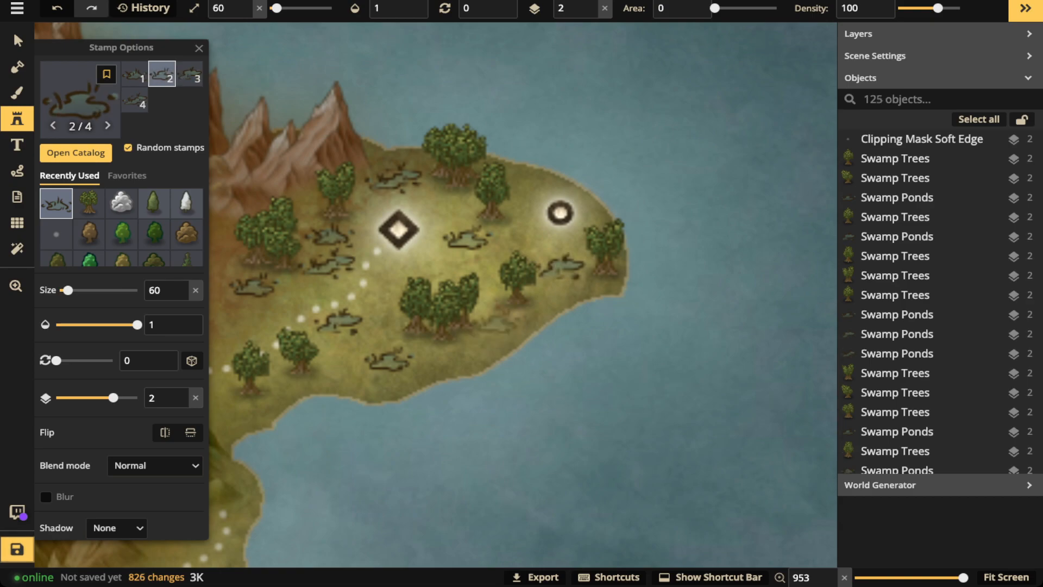
# - Place two more swamp ponds, one just south of the diamond marker and one beside the mountains west of the dotted road
pyautogui.click(415, 269)
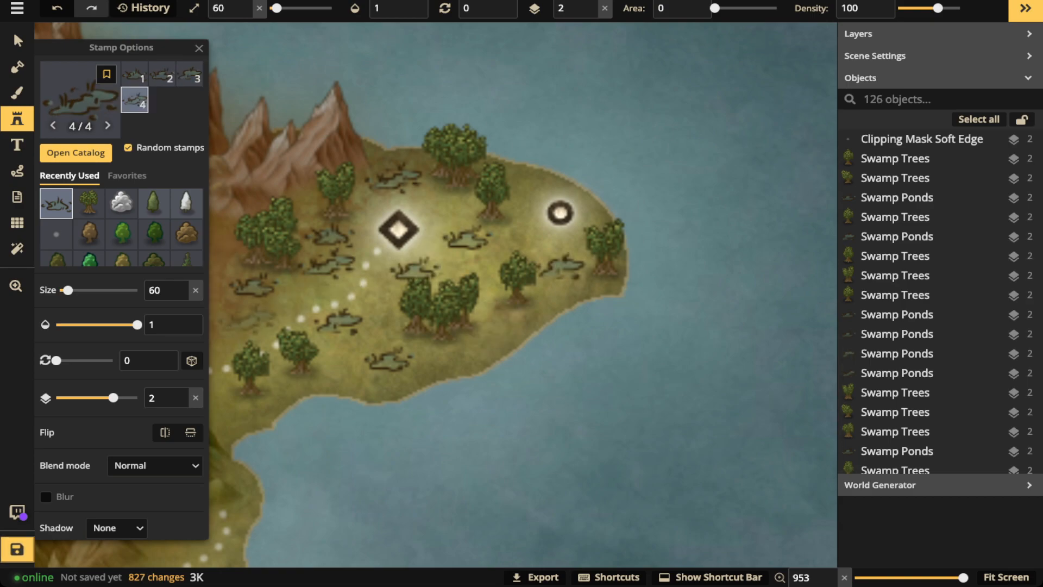
pyautogui.click(241, 319)
# - Select all Swamp Ponds stamps on the map, starting from the westernmost one near the mountains
pyautogui.press('v')
pyautogui.click(242, 319)
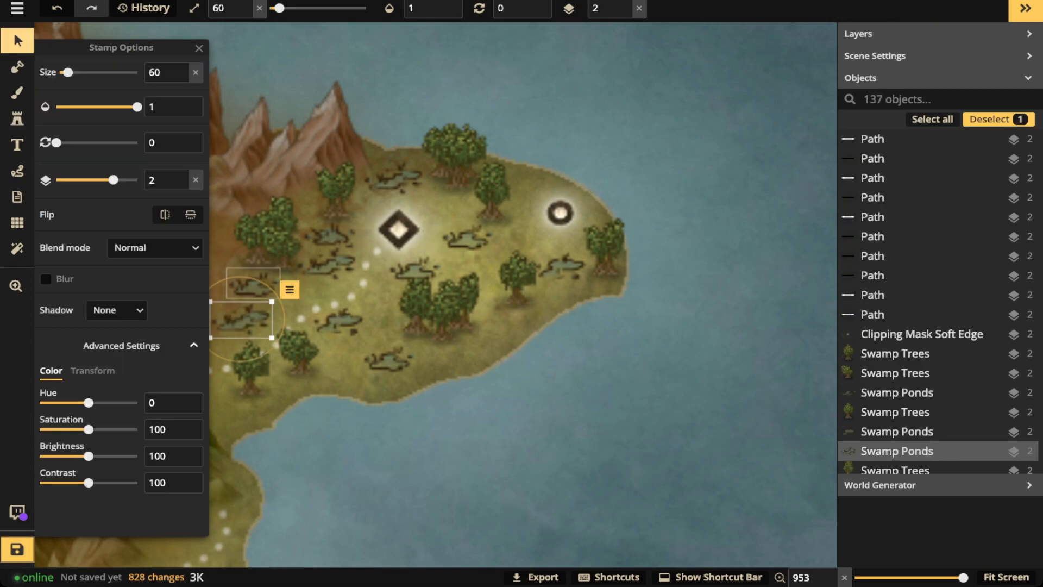
pyautogui.click(290, 289)
pyautogui.moveTo(347, 311)
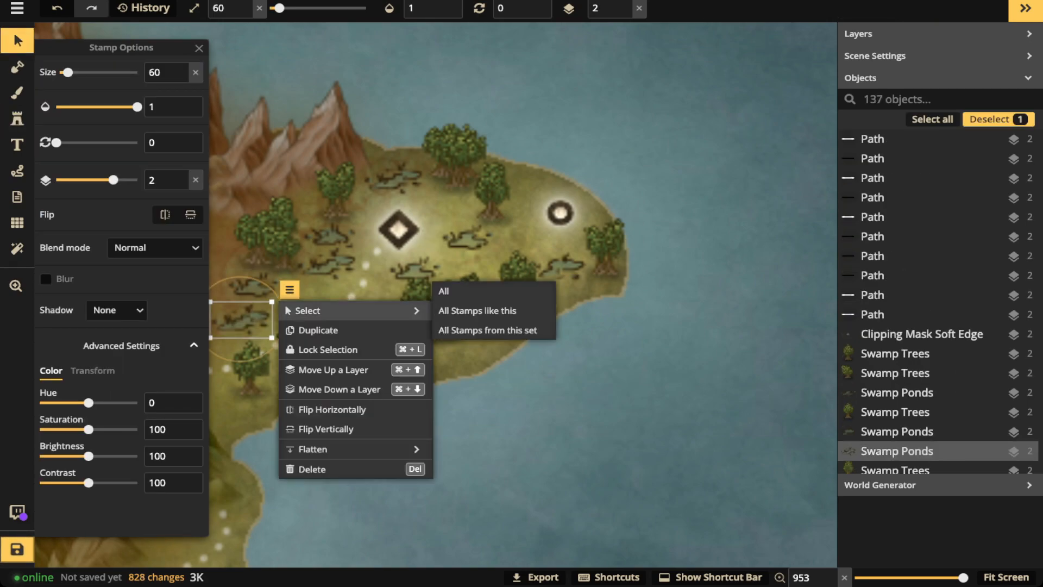
pyautogui.click(477, 310)
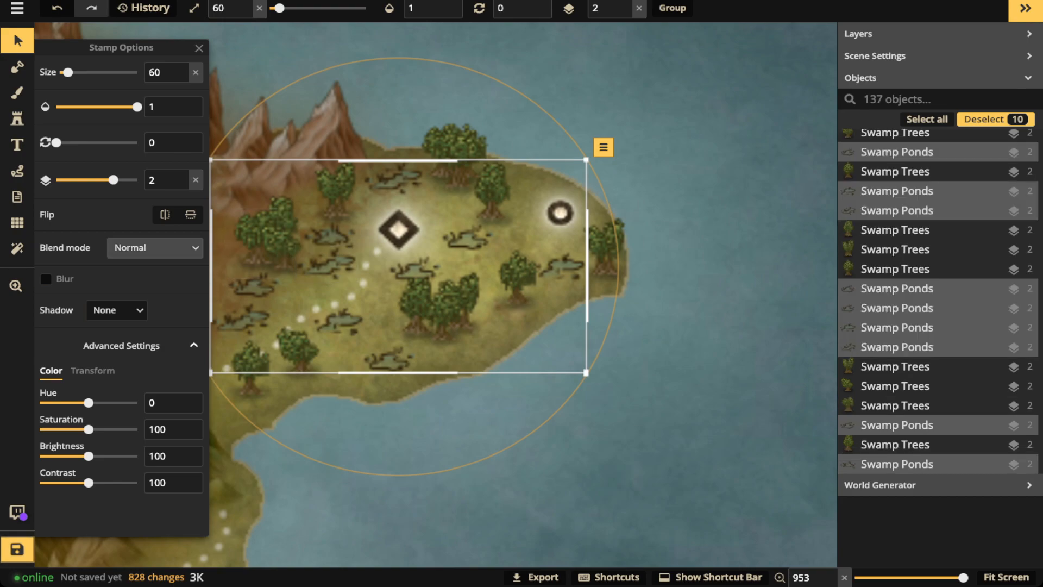
# - Try the Luminosity, Multiply and Normal blend modes on the selected swamp ponds, and try hue shifts of 78 and -102
pyautogui.click(155, 247)
pyautogui.scroll(-3, 117, 361)
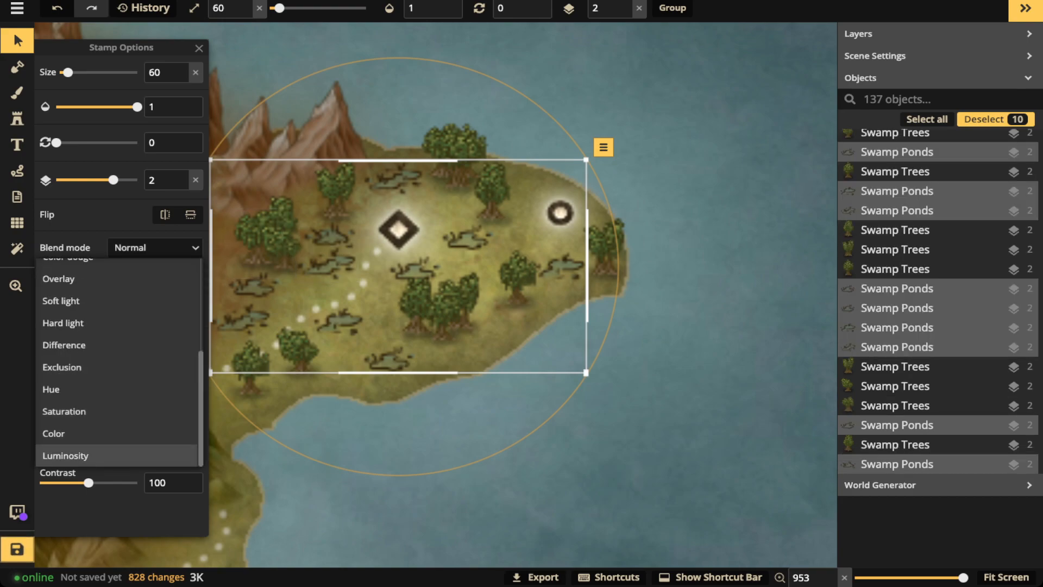
pyautogui.click(82, 455)
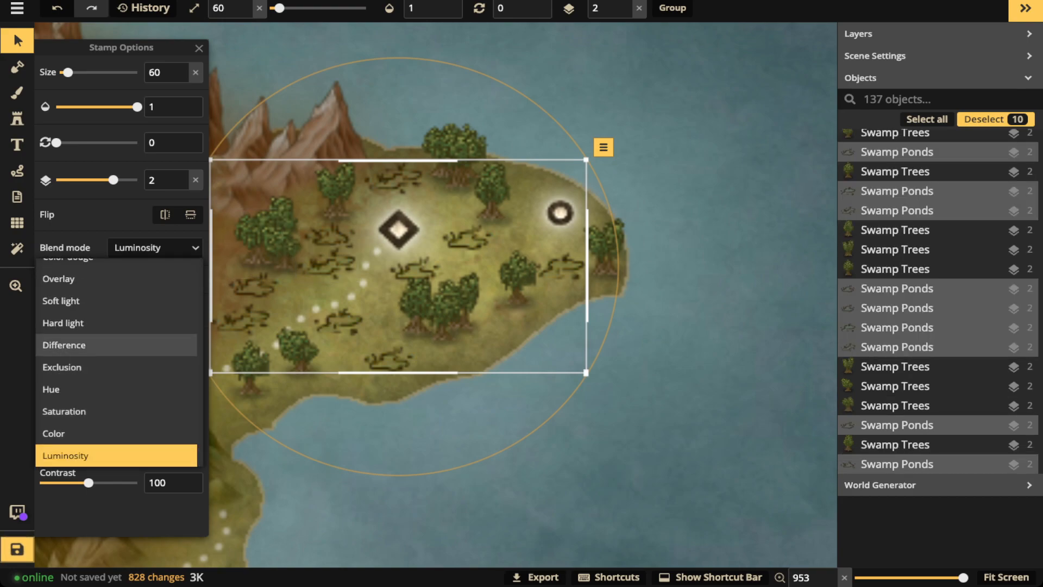
pyautogui.scroll(4, 117, 348)
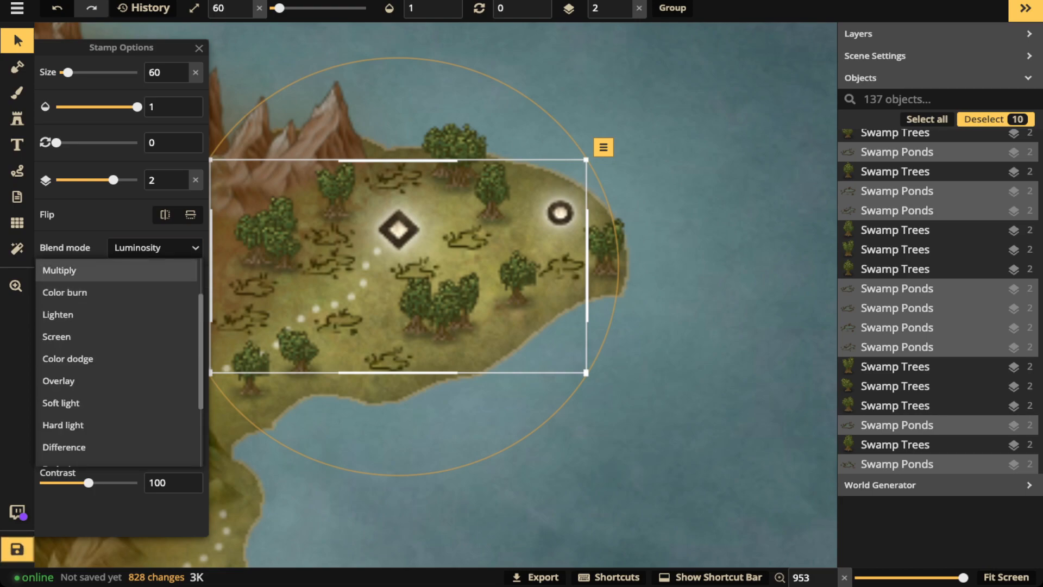
pyautogui.click(82, 270)
pyautogui.scroll(2, 109, 310)
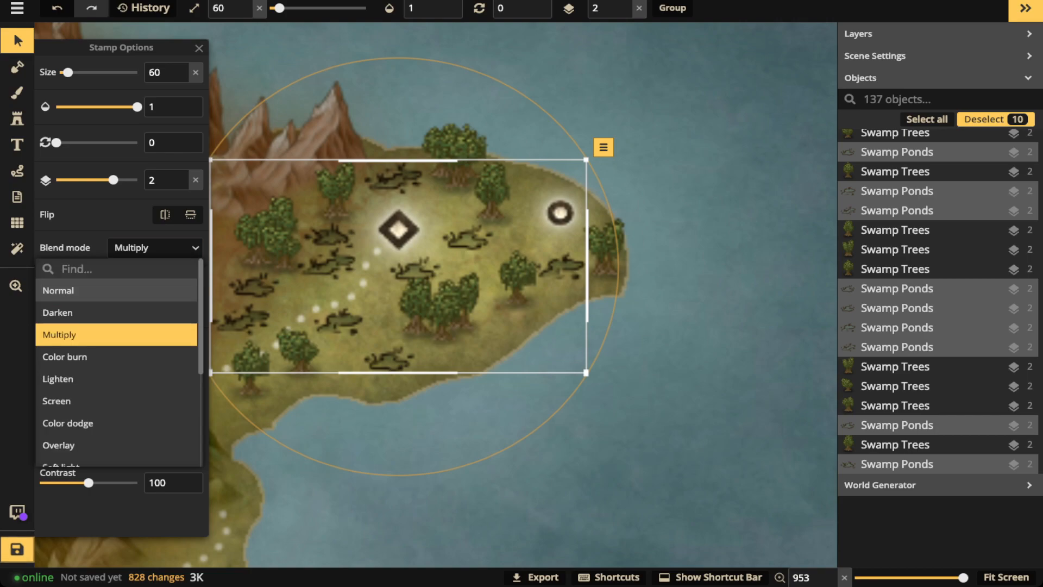
pyautogui.click(81, 290)
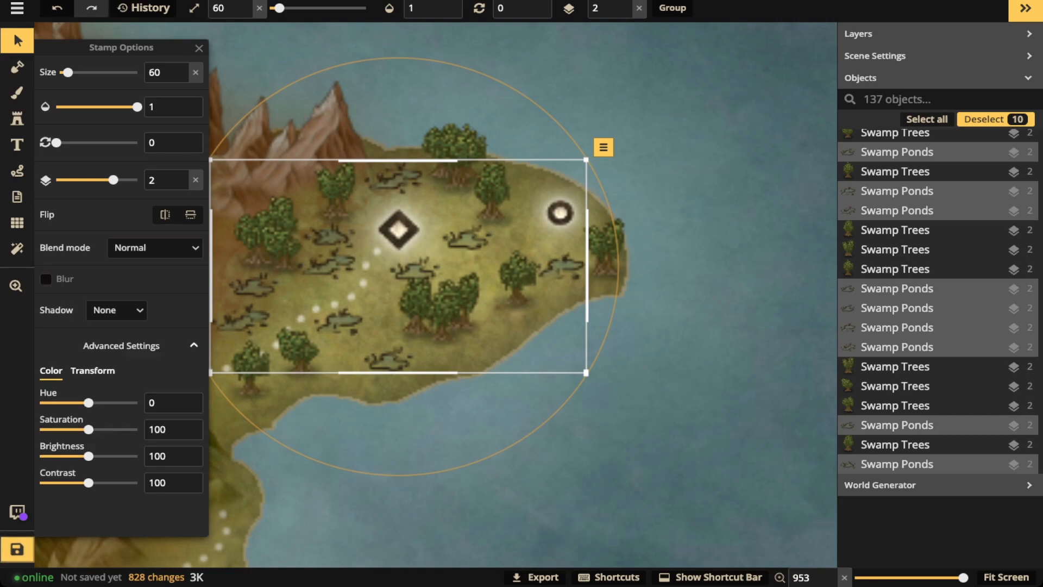
pyautogui.moveTo(89, 403); pyautogui.dragTo(109, 402)
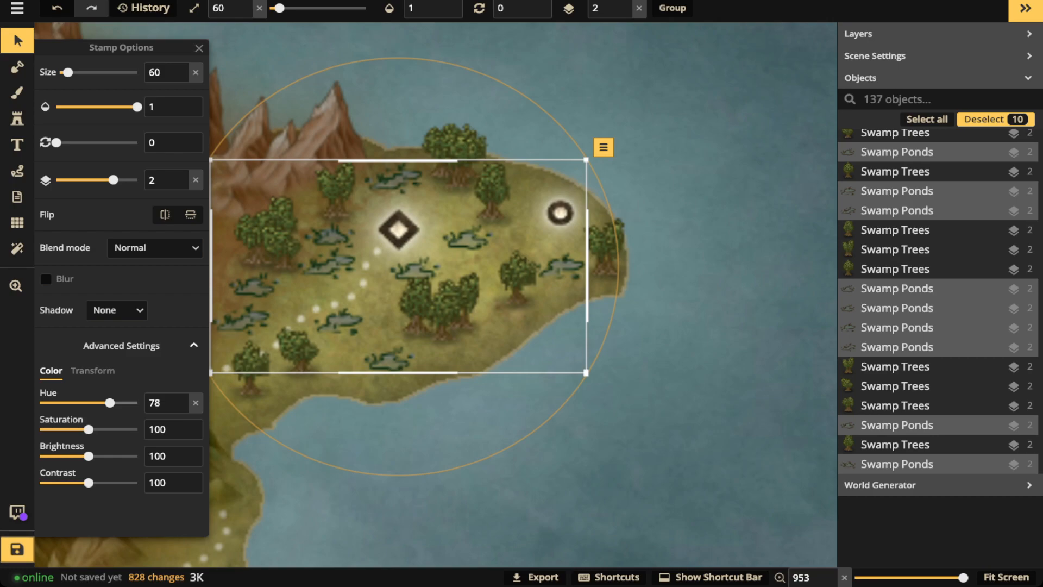
pyautogui.moveTo(109, 402); pyautogui.dragTo(61, 403)
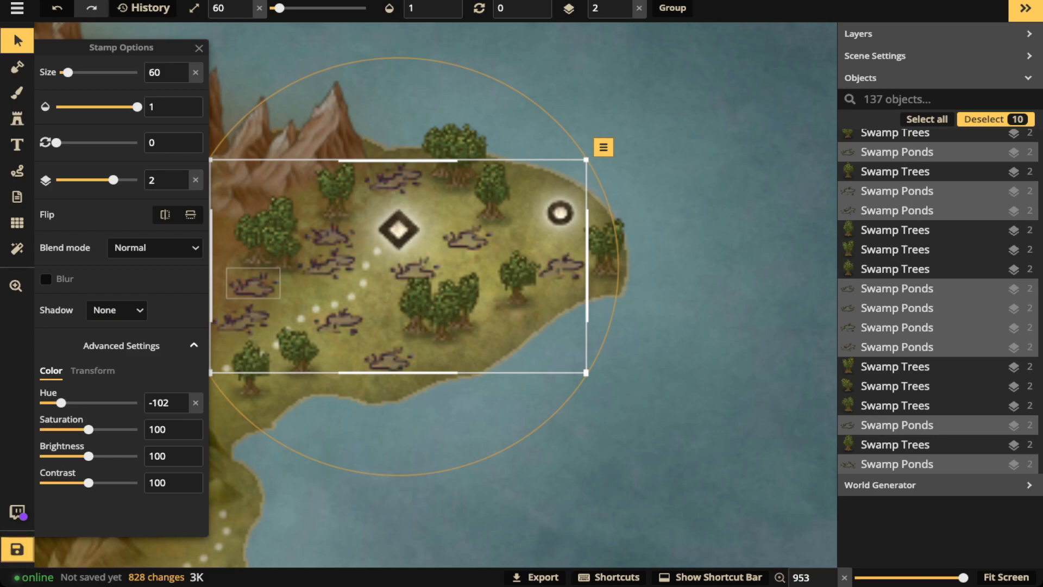
# - Delete all the selected swamp ponds from the peninsula
pyautogui.press('Delete')
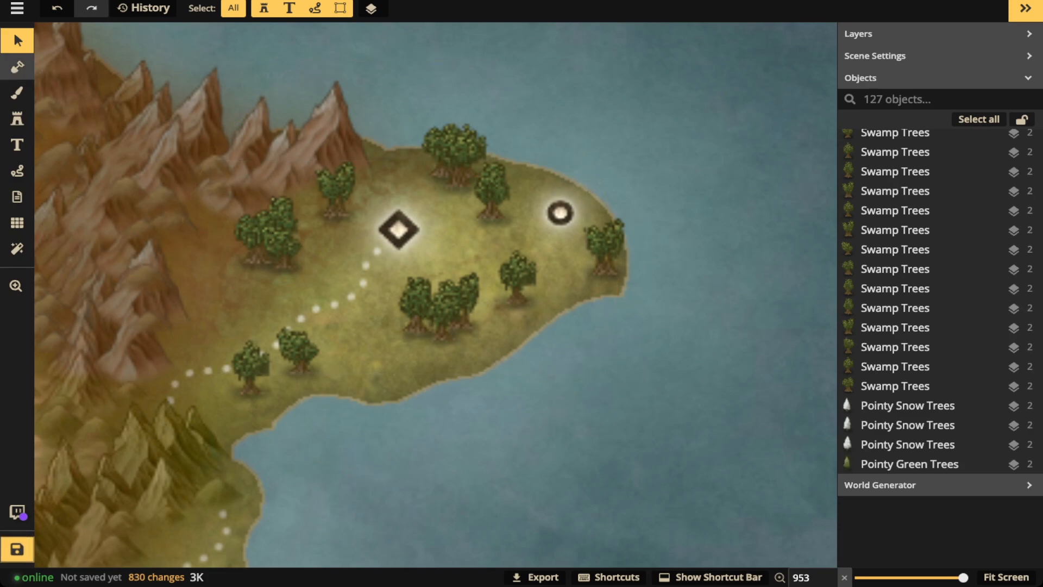
# - Carve a rounded pond into the land southeast of the diamond marker with a circular subtracting mask of size 2
pyautogui.click(17, 67)
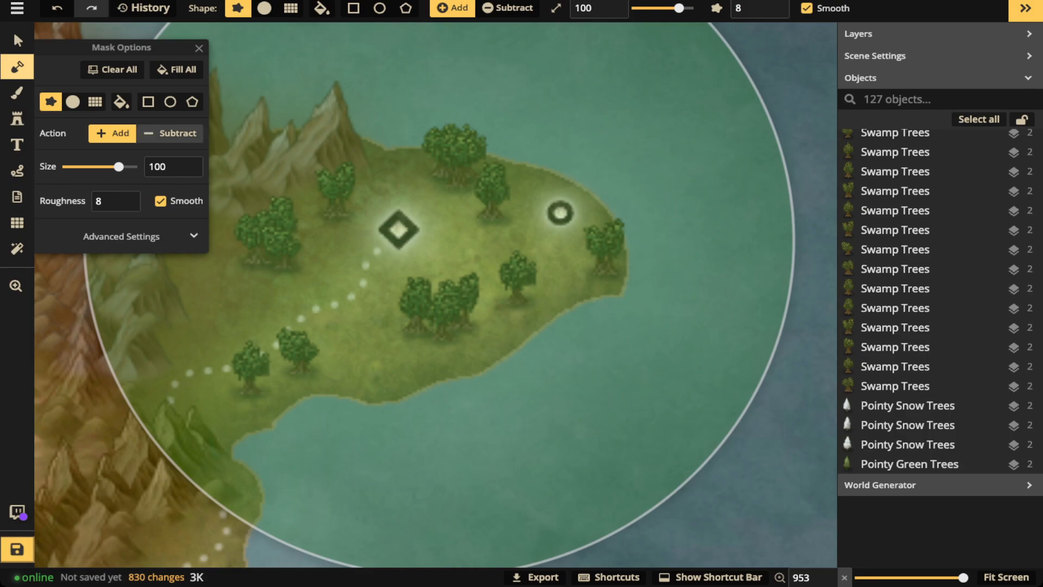
pyautogui.click(170, 133)
pyautogui.click(73, 103)
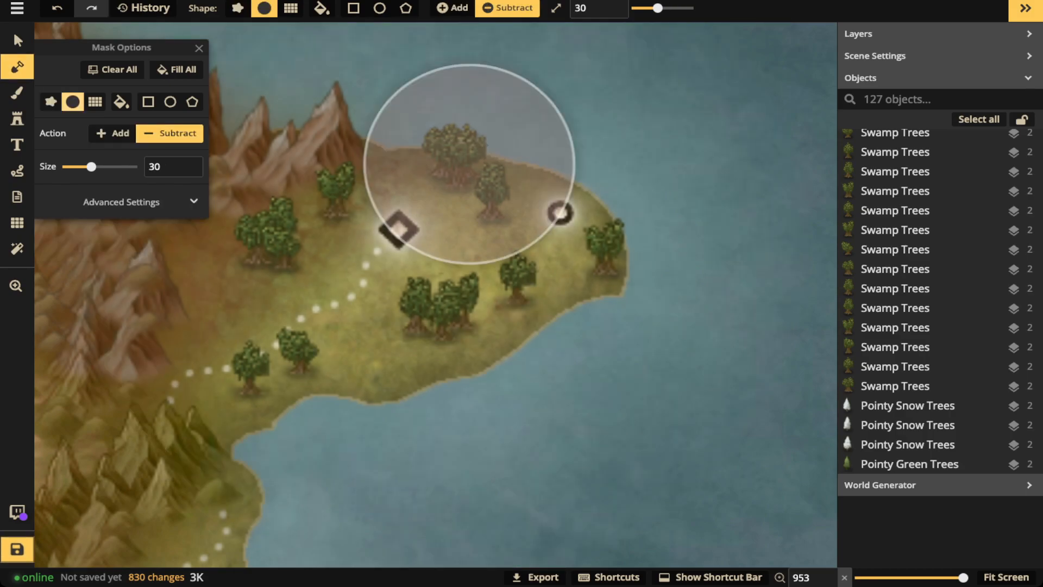
pyautogui.moveTo(657, 8); pyautogui.dragTo(625, 8)
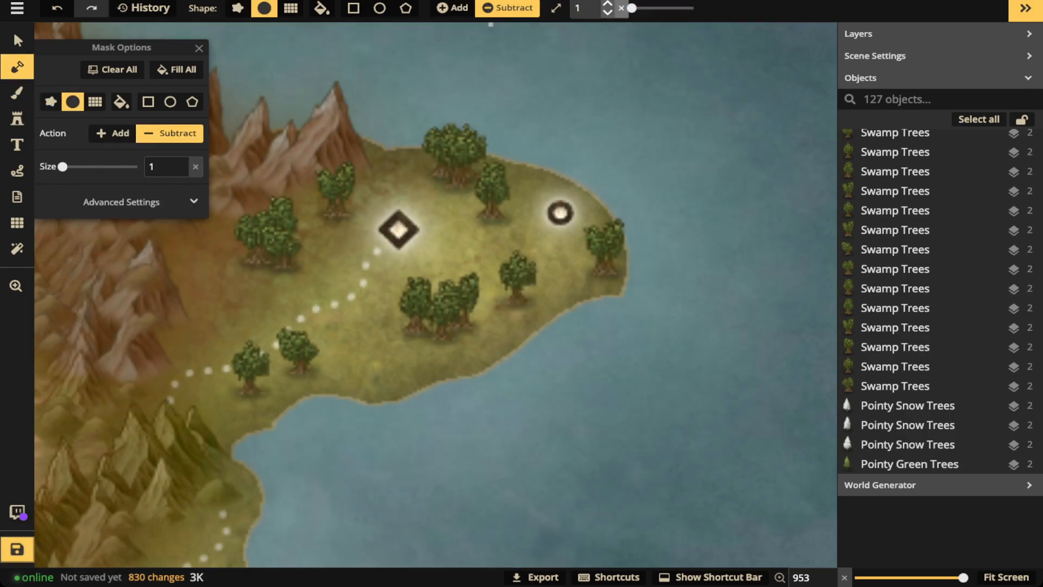
pyautogui.click(608, 4)
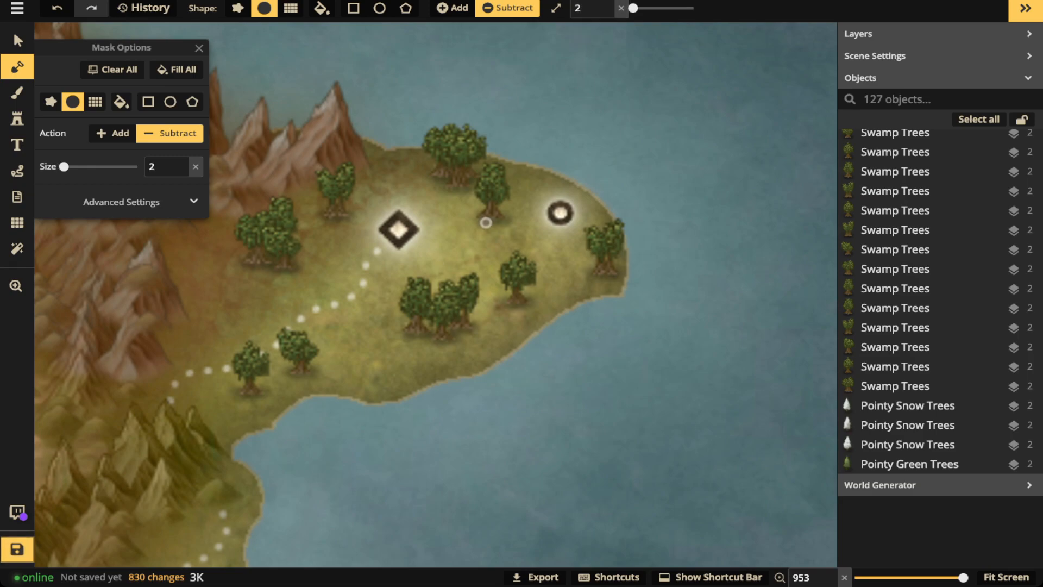
pyautogui.moveTo(462, 239)
pyautogui.mouseDown()
pyautogui.moveTo(402, 281)
pyautogui.moveTo(447, 289)
pyautogui.moveTo(484, 272)
pyautogui.moveTo(483, 254)
pyautogui.moveTo(467, 240)
pyautogui.moveTo(416, 278)
pyautogui.moveTo(464, 255)
pyautogui.moveTo(415, 281)
pyautogui.moveTo(443, 268)
pyautogui.mouseUp()
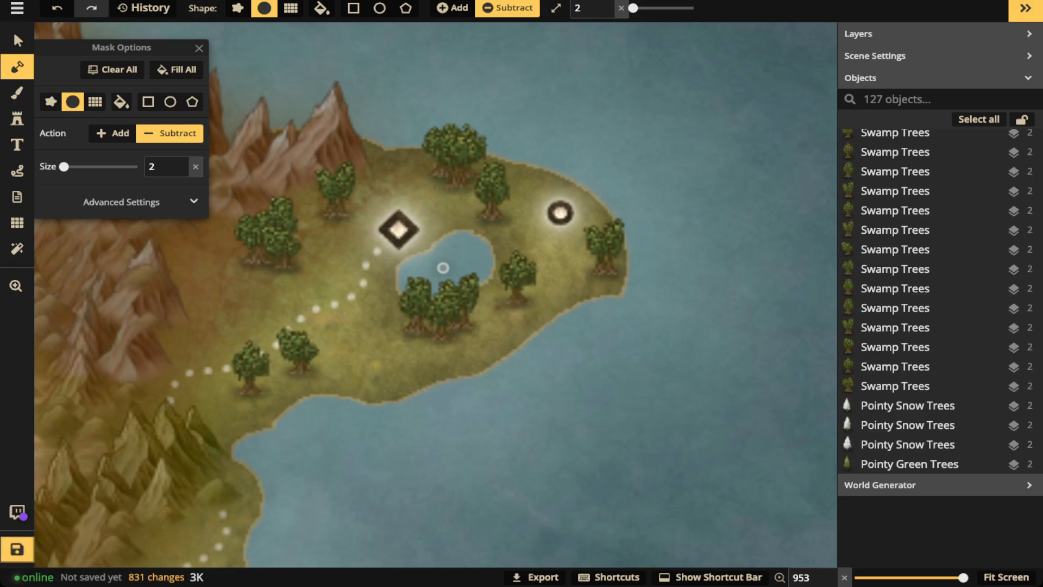
# - Carve smaller ponds south of the dotted road, southwest and north of the diamond marker, and below the round marker
pyautogui.moveTo(318, 333)
pyautogui.mouseDown()
pyautogui.moveTo(303, 338)
pyautogui.moveTo(328, 340)
pyautogui.moveTo(317, 331)
pyautogui.moveTo(296, 340)
pyautogui.moveTo(328, 328)
pyautogui.moveTo(298, 333)
pyautogui.moveTo(307, 329)
pyautogui.mouseUp()
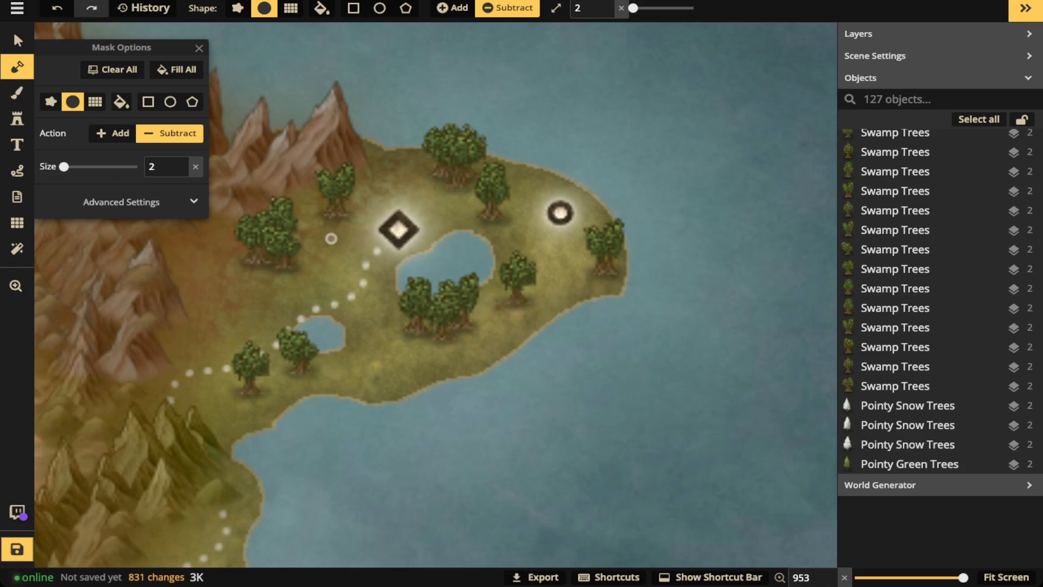
pyautogui.moveTo(327, 237); pyautogui.dragTo(329, 225)
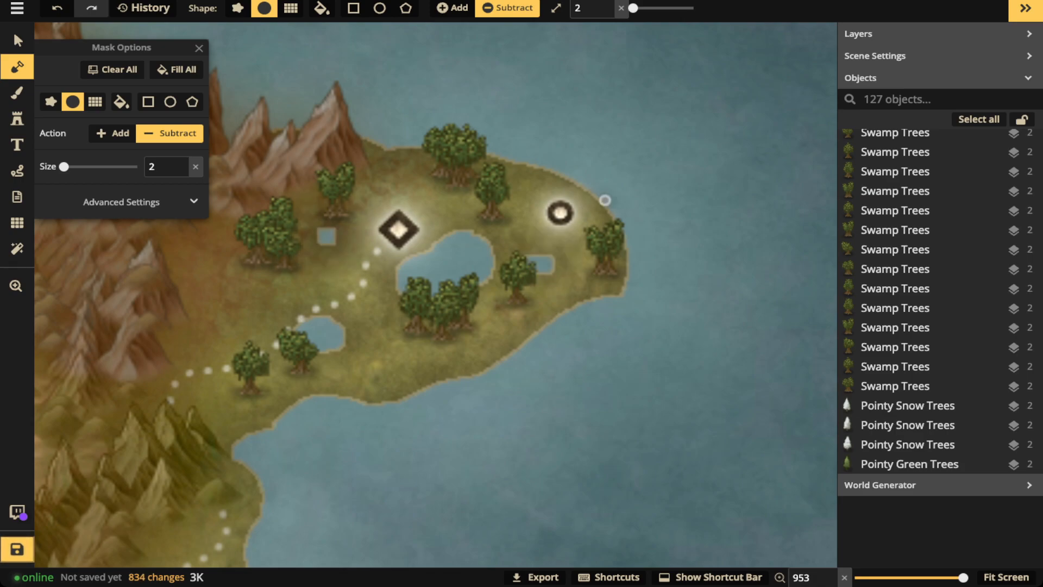
pyautogui.moveTo(536, 251)
pyautogui.mouseDown()
pyautogui.moveTo(527, 245)
pyautogui.moveTo(540, 265)
pyautogui.mouseUp()
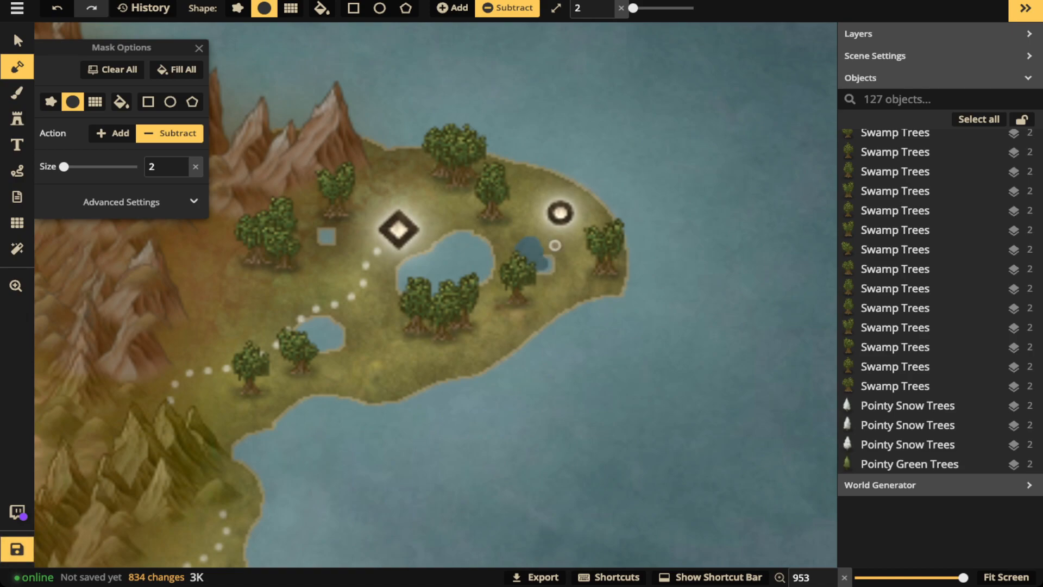
pyautogui.moveTo(326, 252)
pyautogui.mouseDown()
pyautogui.moveTo(316, 266)
pyautogui.moveTo(349, 238)
pyautogui.moveTo(328, 236)
pyautogui.moveTo(312, 276)
pyautogui.moveTo(324, 277)
pyautogui.moveTo(340, 244)
pyautogui.moveTo(316, 250)
pyautogui.moveTo(312, 282)
pyautogui.moveTo(344, 261)
pyautogui.moveTo(338, 227)
pyautogui.mouseUp()
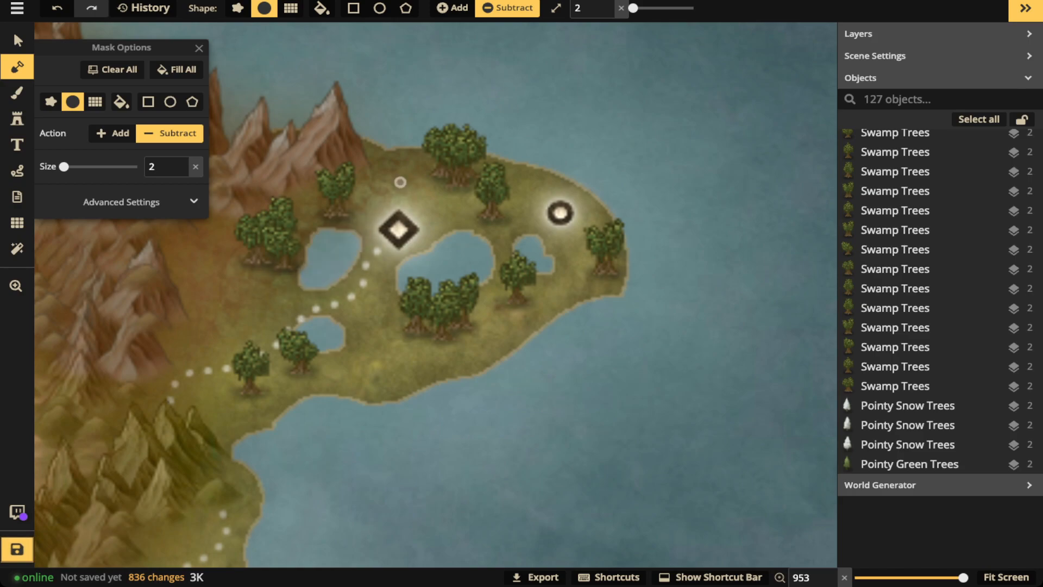
pyautogui.moveTo(400, 182); pyautogui.dragTo(402, 166)
# - With the mask at size 1, cut narrow channels linking the central pond to the south coast and to both western ponds
pyautogui.click(608, 12)
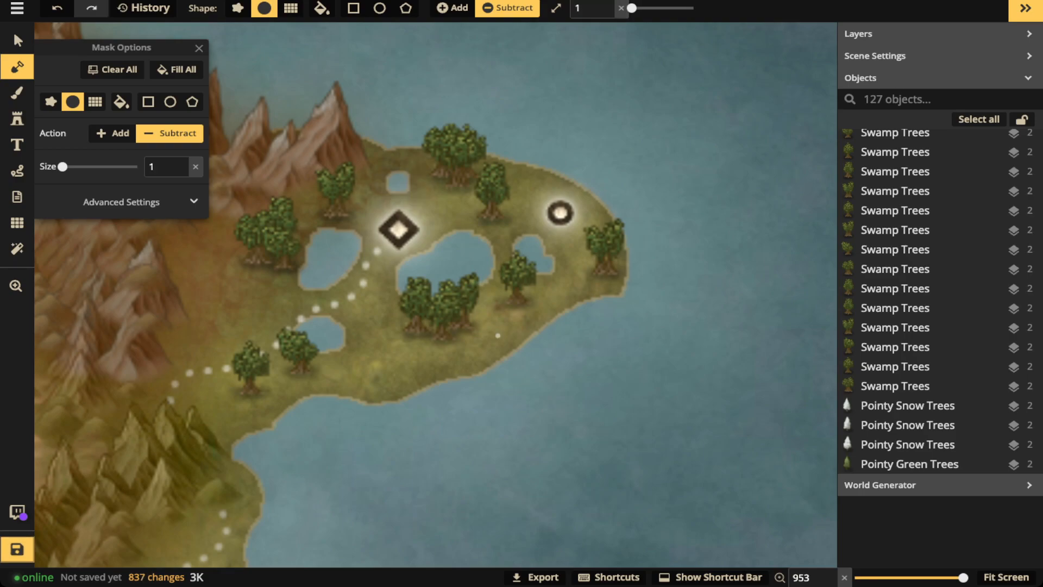
pyautogui.moveTo(509, 357)
pyautogui.mouseDown()
pyautogui.moveTo(495, 342)
pyautogui.moveTo(498, 313)
pyautogui.moveTo(476, 261)
pyautogui.mouseUp()
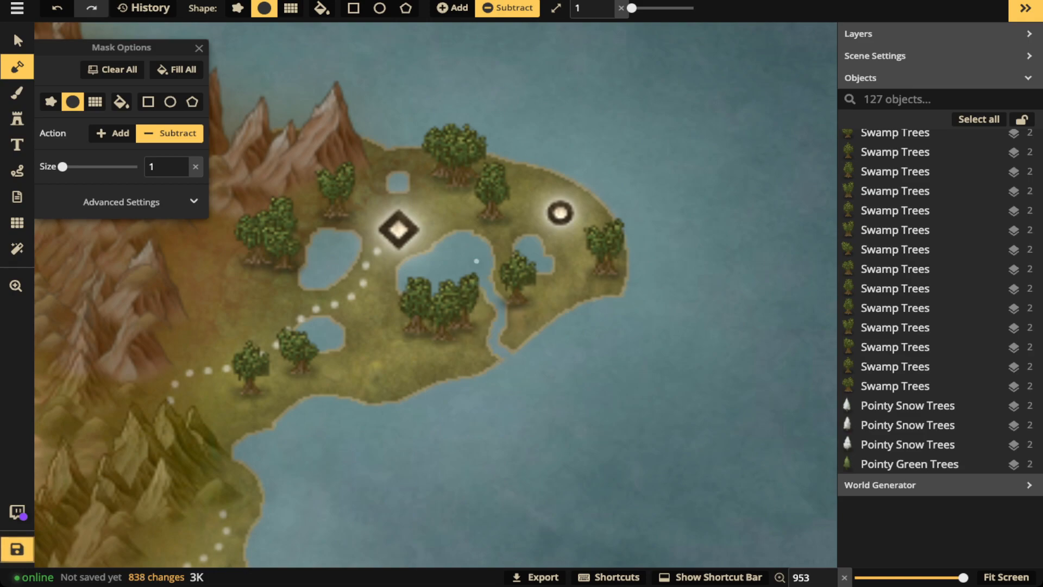
pyautogui.moveTo(402, 279)
pyautogui.mouseDown()
pyautogui.moveTo(376, 306)
pyautogui.moveTo(329, 322)
pyautogui.moveTo(325, 306)
pyautogui.mouseUp()
pyautogui.click(405, 270)
pyautogui.moveTo(404, 269); pyautogui.dragTo(360, 251)
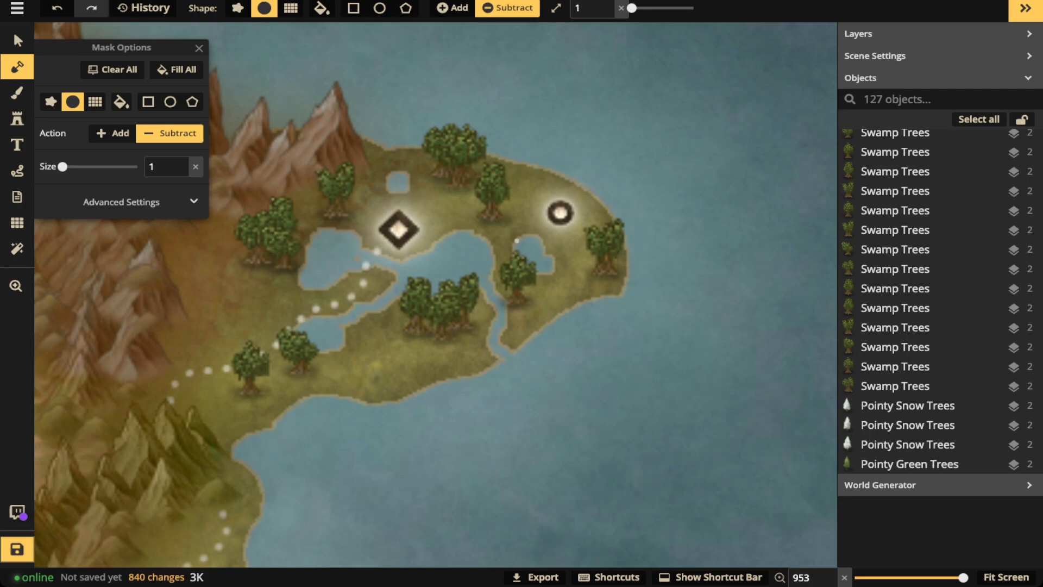
# - Dot tiny water patches around the ponds, near both settlement markers and along the channel edges to break up the shoreline
pyautogui.click(451, 213)
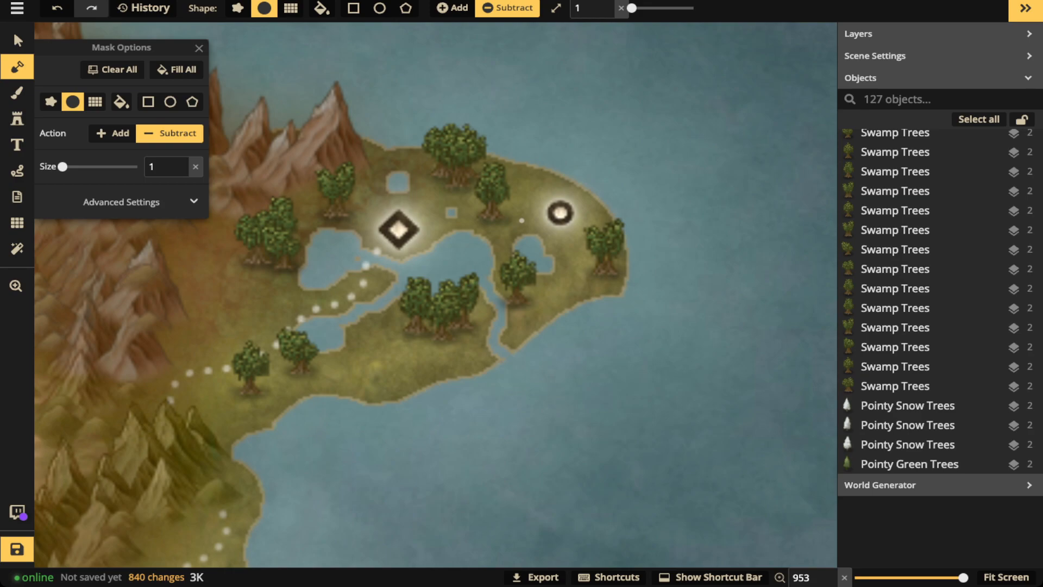
pyautogui.click(545, 283)
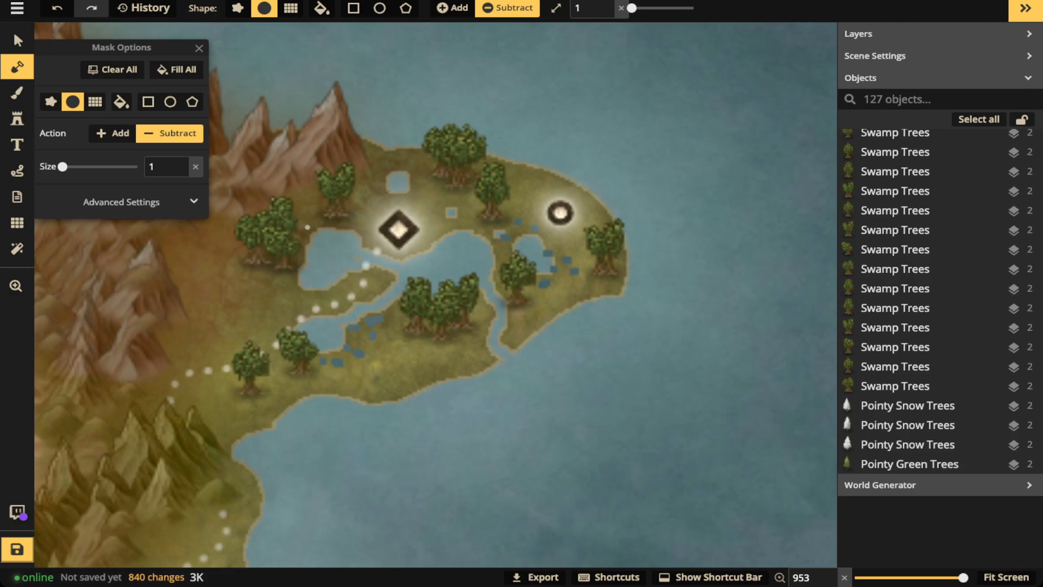
pyautogui.click(307, 227)
pyautogui.click(362, 226)
pyautogui.click(369, 236)
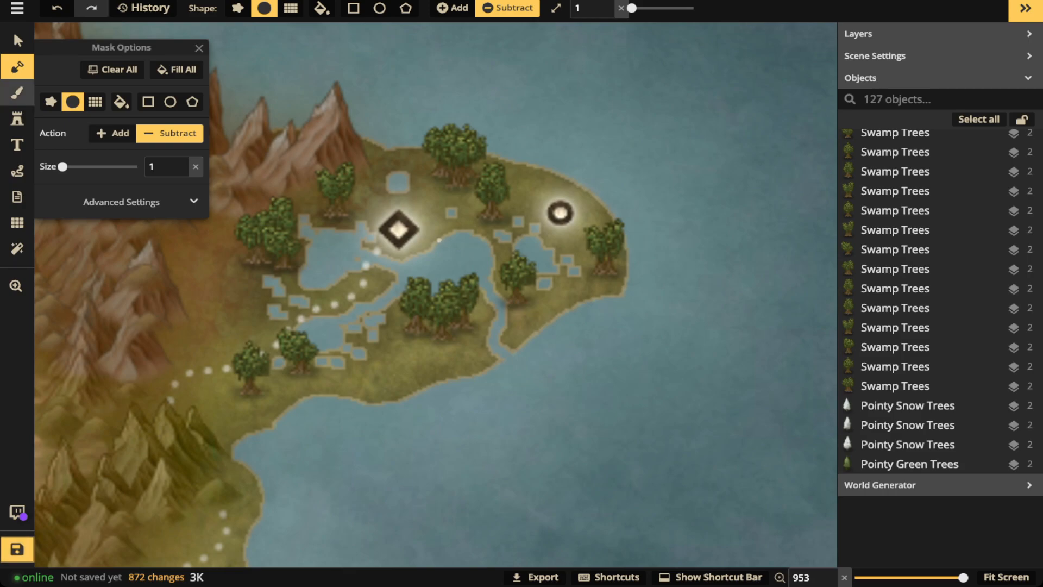
# - Choose the plain mid-green Grasslands texture for the brush and set it to paint on the background layer
pyautogui.click(16, 93)
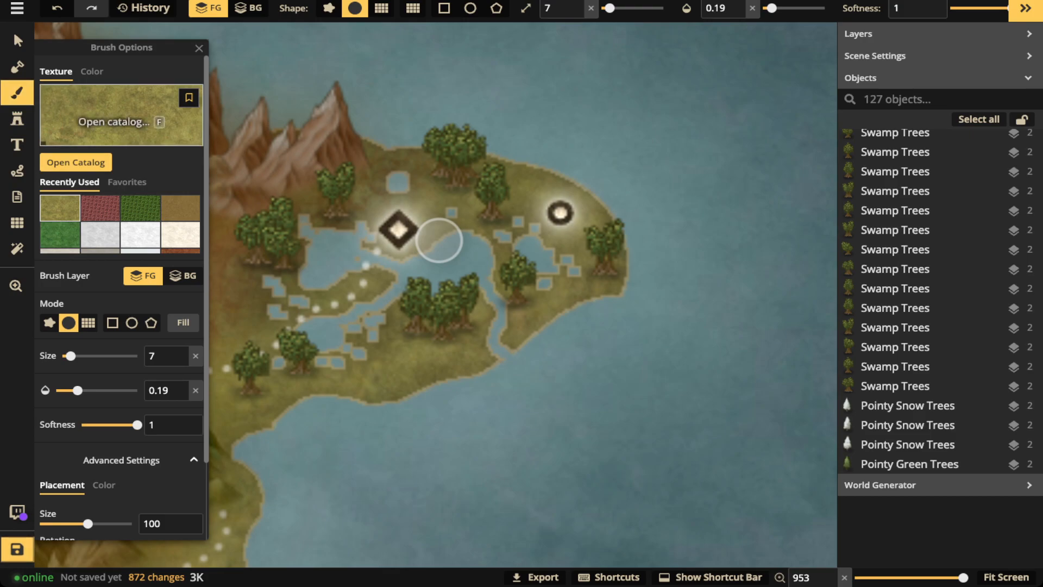
pyautogui.click(121, 117)
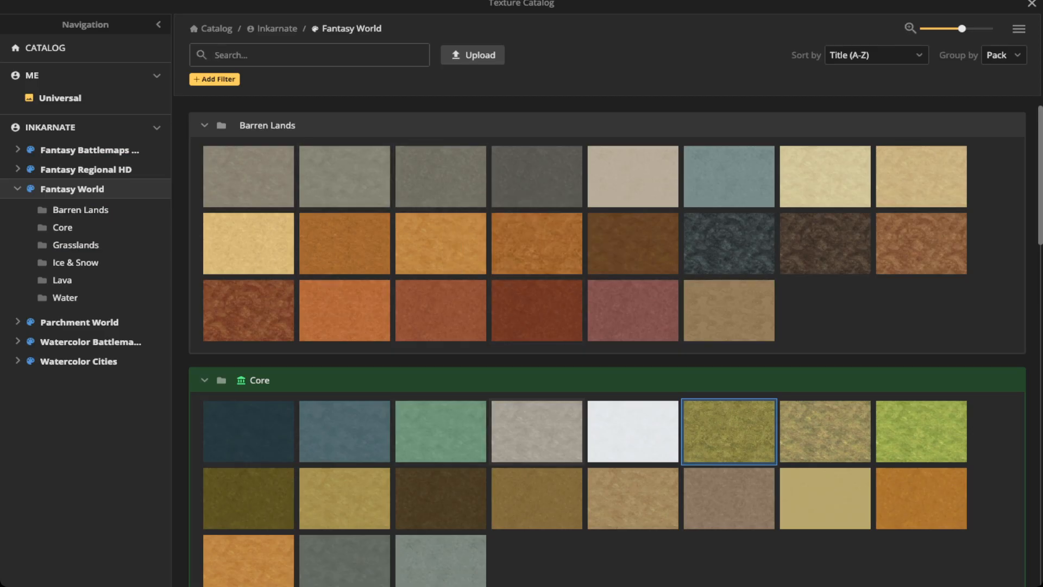
pyautogui.scroll(-2, 532, 320)
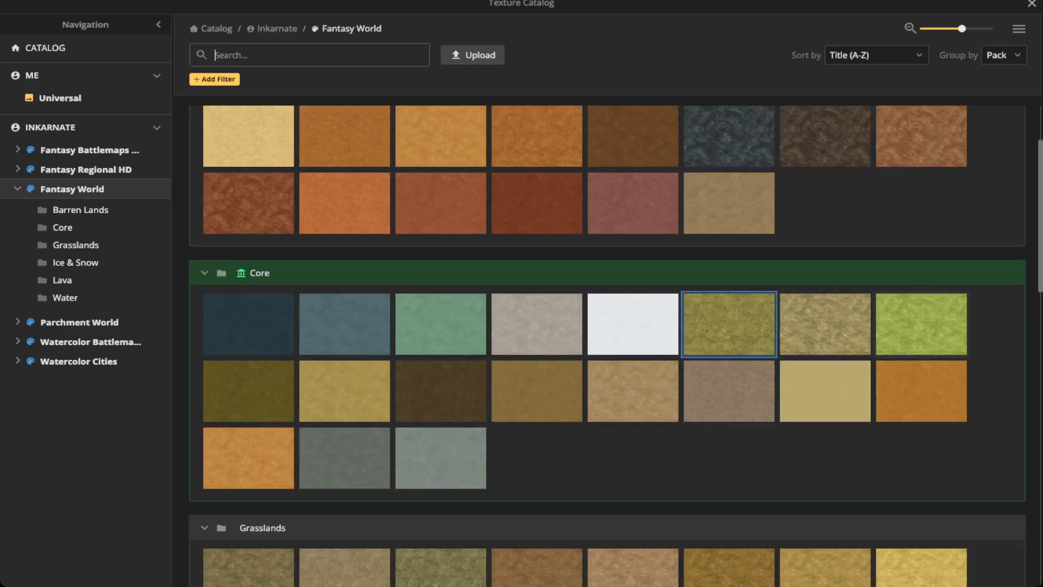
pyautogui.scroll(-5, 347, 326)
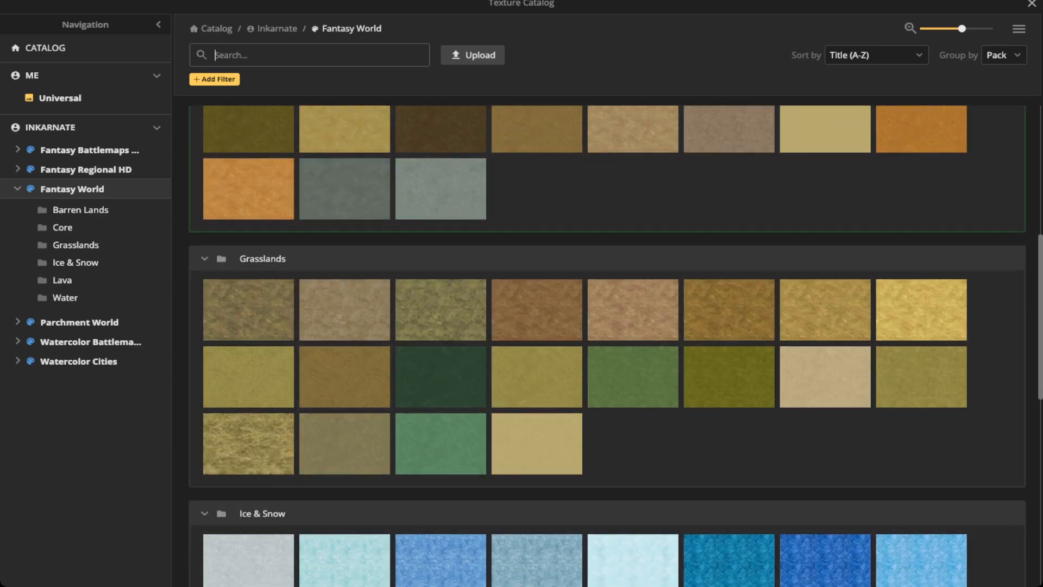
pyautogui.click(625, 377)
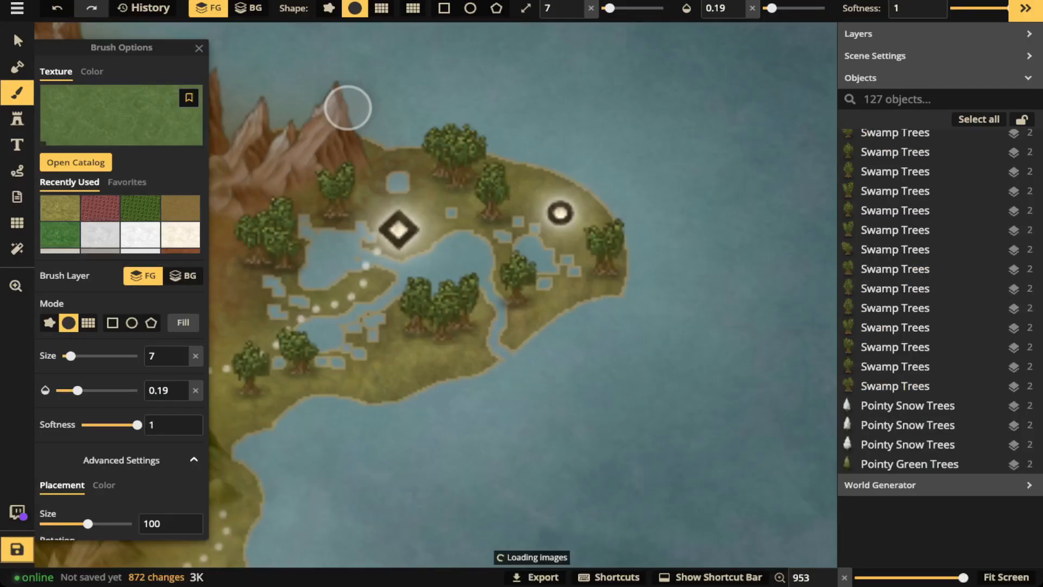
pyautogui.click(249, 8)
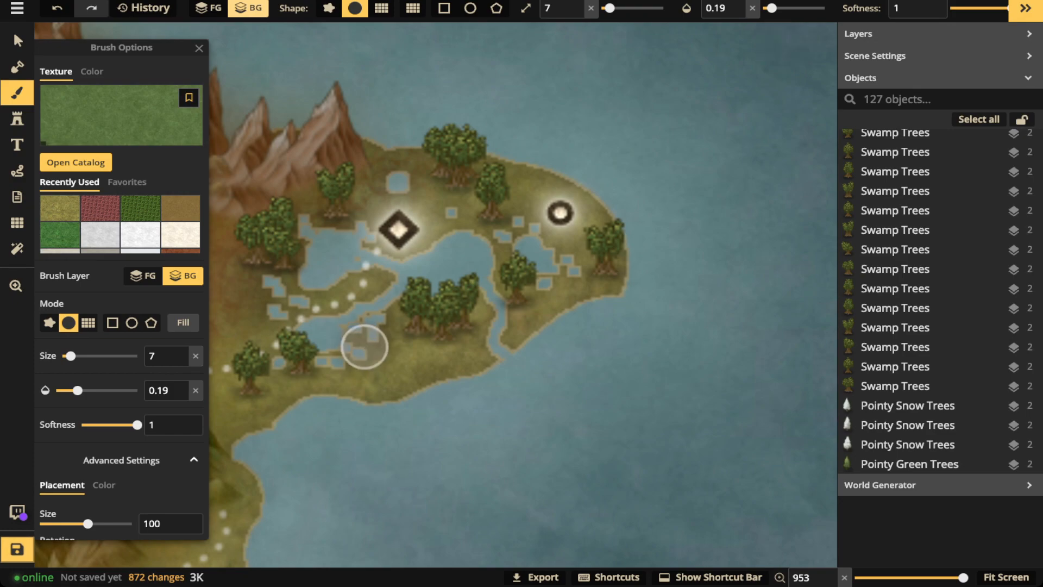
# - Enlarge the brush to 37, set its opacity to 0.36 and dab green over the peninsula's ponds and coast
pyautogui.scroll(10, 365, 346)
pyautogui.moveTo(388, 266)
pyautogui.mouseDown()
pyautogui.moveTo(373, 333)
pyautogui.moveTo(368, 282)
pyautogui.moveTo(489, 279)
pyautogui.moveTo(525, 258)
pyautogui.moveTo(495, 249)
pyautogui.moveTo(372, 319)
pyautogui.moveTo(388, 321)
pyautogui.mouseUp()
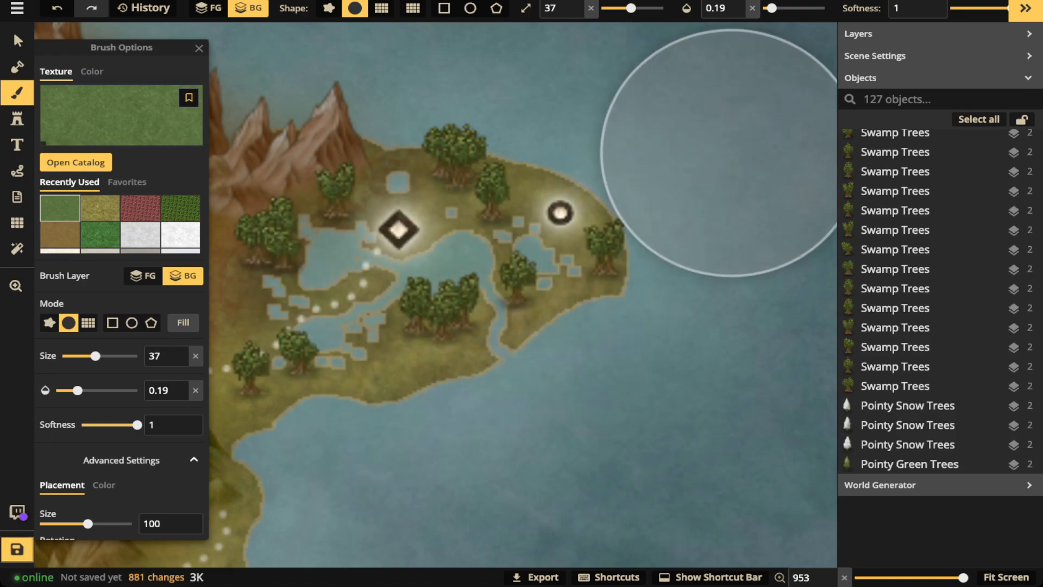
pyautogui.moveTo(772, 8); pyautogui.dragTo(786, 8)
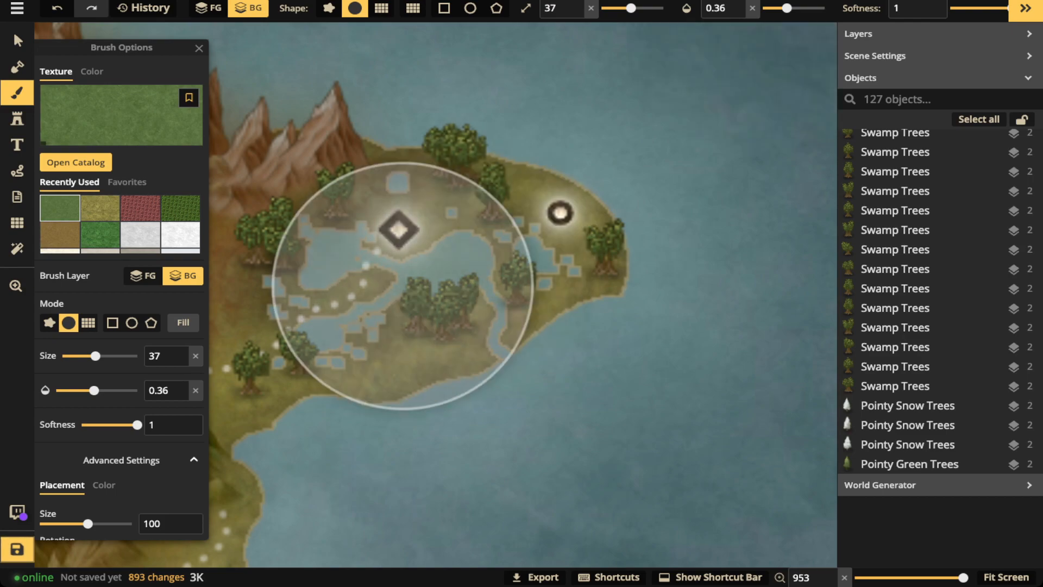
pyautogui.click(539, 279)
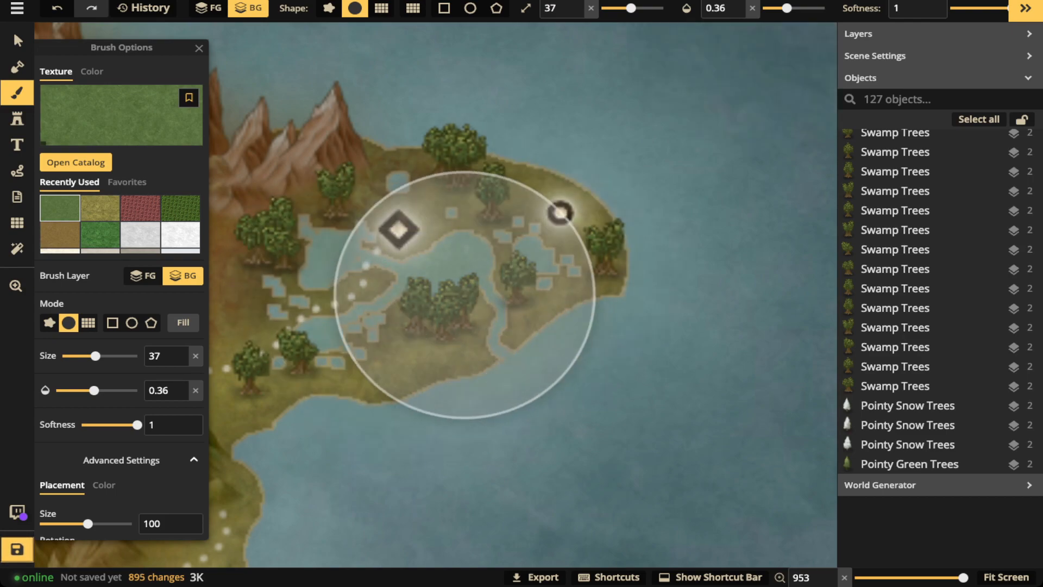
pyautogui.click(614, 195)
# - Raise the brush opacity to 0.69 and tint the swamp ponds, channels and water along the peninsula's southeast coast green
pyautogui.press('e')
pyautogui.press('e')
pyautogui.press('e')
pyautogui.press('e')
pyautogui.press('e')
pyautogui.press('e')
pyautogui.press('e')
pyautogui.press('e')
pyautogui.press('e')
pyautogui.press('e')
pyautogui.press('e')
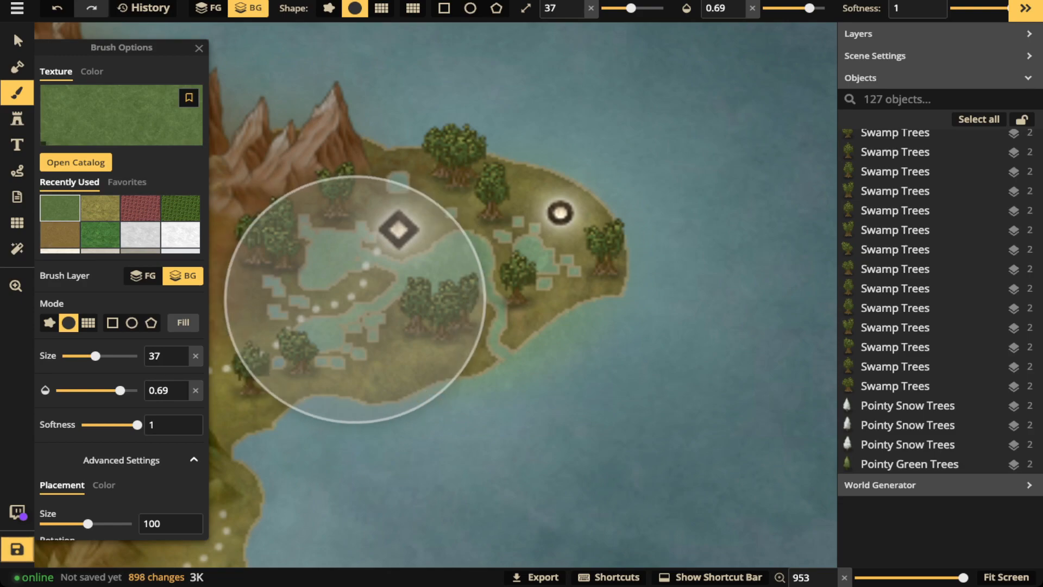
pyautogui.moveTo(354, 298)
pyautogui.mouseDown()
pyautogui.moveTo(491, 287)
pyautogui.moveTo(561, 263)
pyautogui.mouseUp()
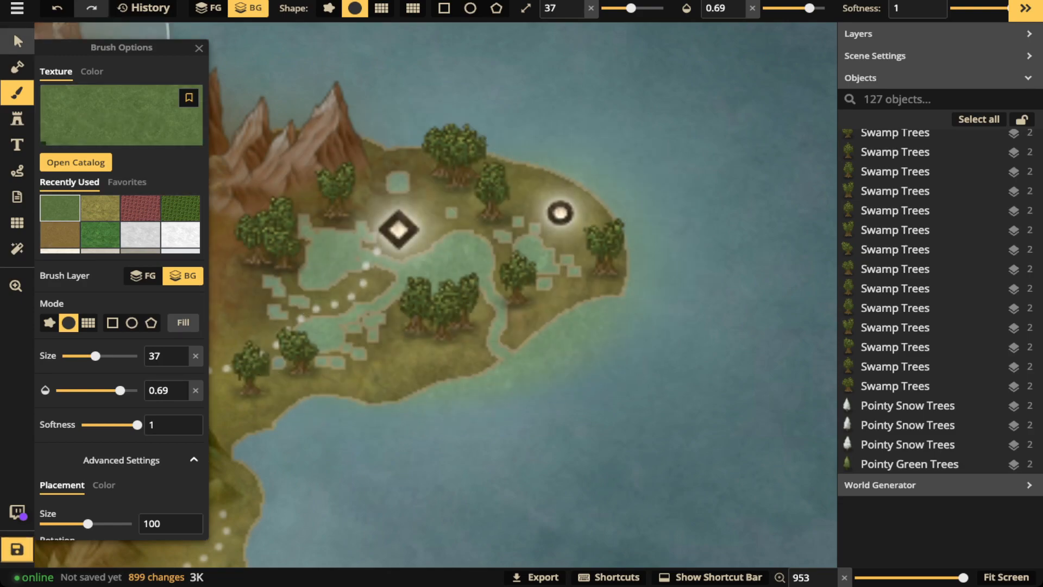
# - Choose the Pointy Green Trees stamp at size 100 for the grassland west of the mountains
pyautogui.click(17, 41)
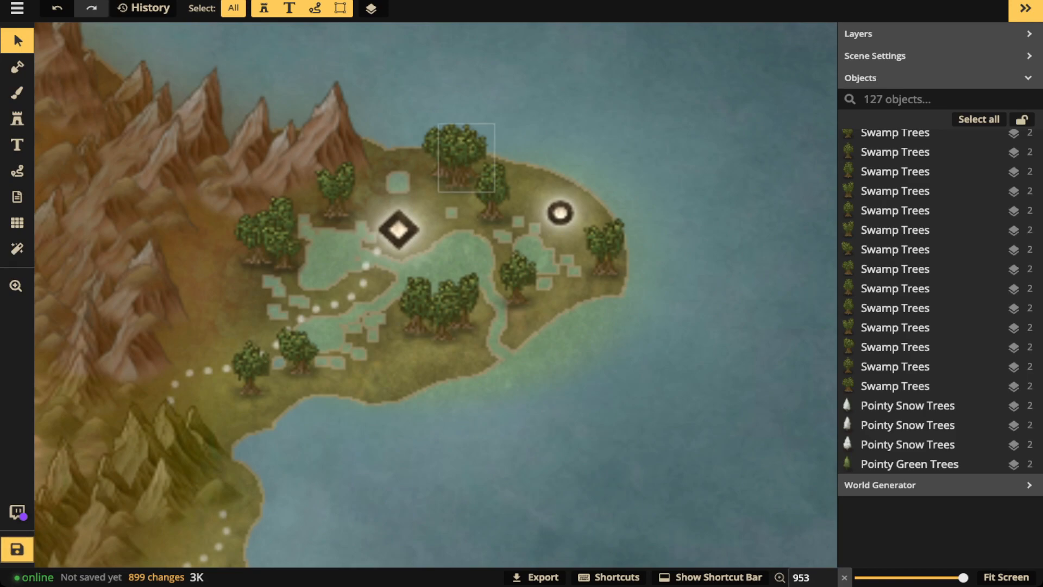
pyautogui.scroll(-5, 359, 158)
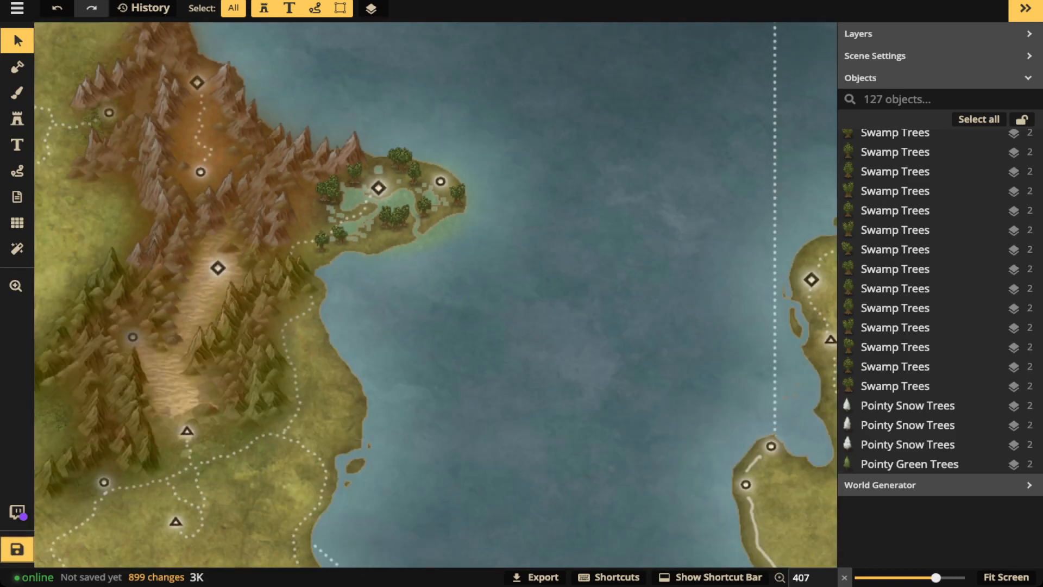
pyautogui.moveTo(358, 157); pyautogui.dragTo(403, 126)
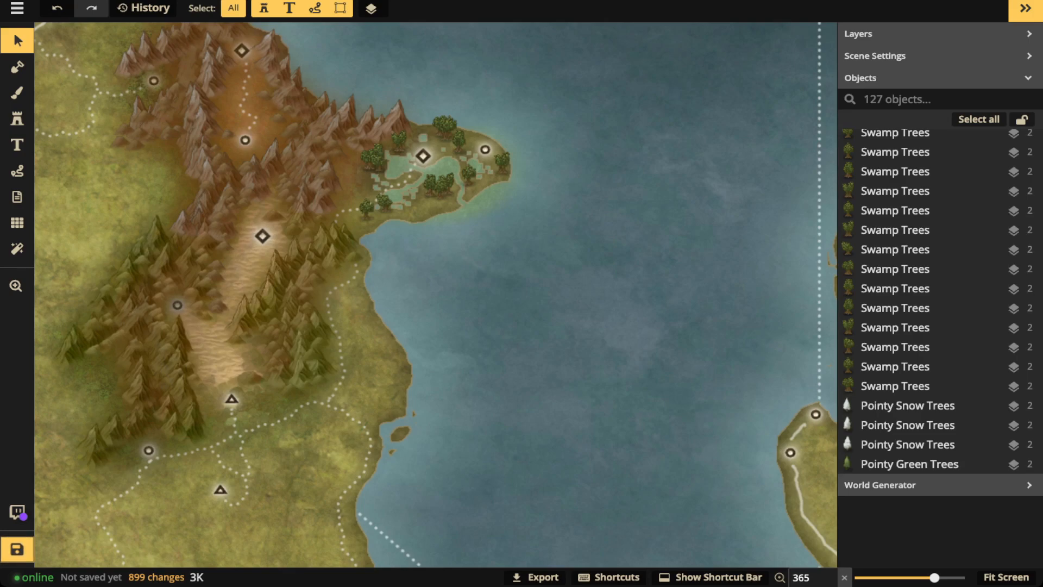
pyautogui.scroll(1, 161, 189)
pyautogui.moveTo(160, 189); pyautogui.dragTo(399, 258)
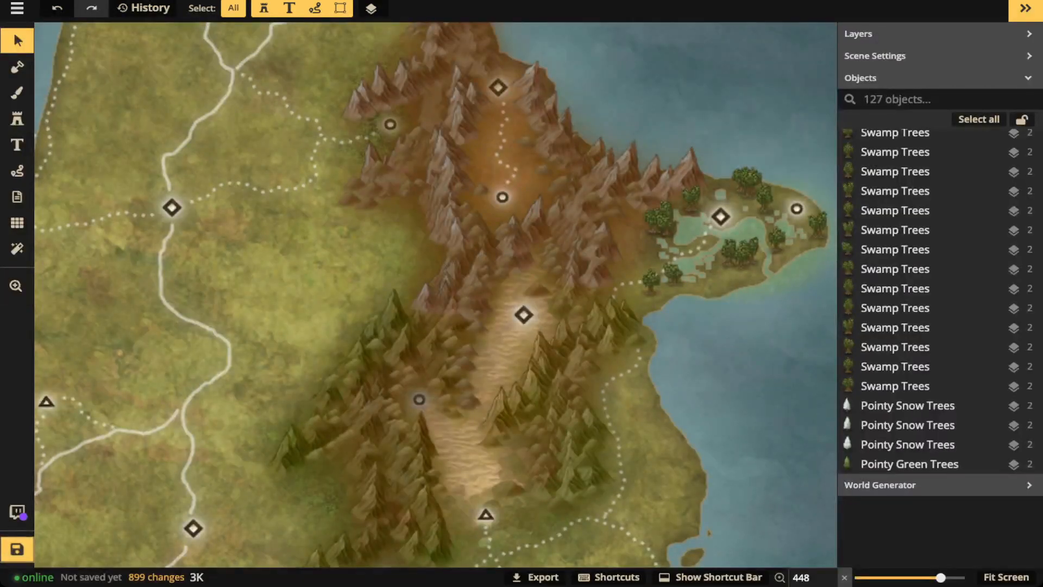
pyautogui.click(17, 119)
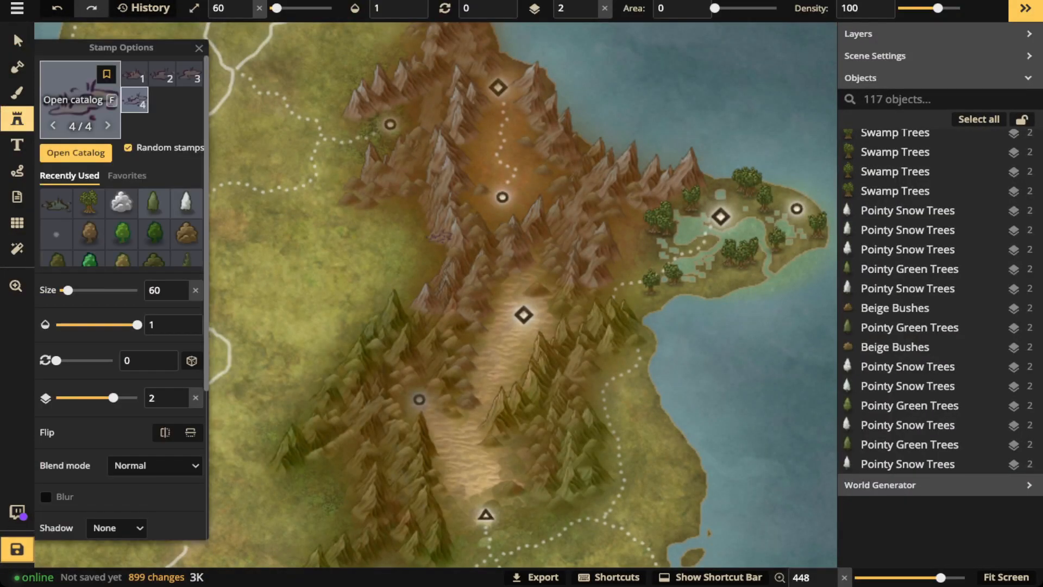
pyautogui.click(154, 203)
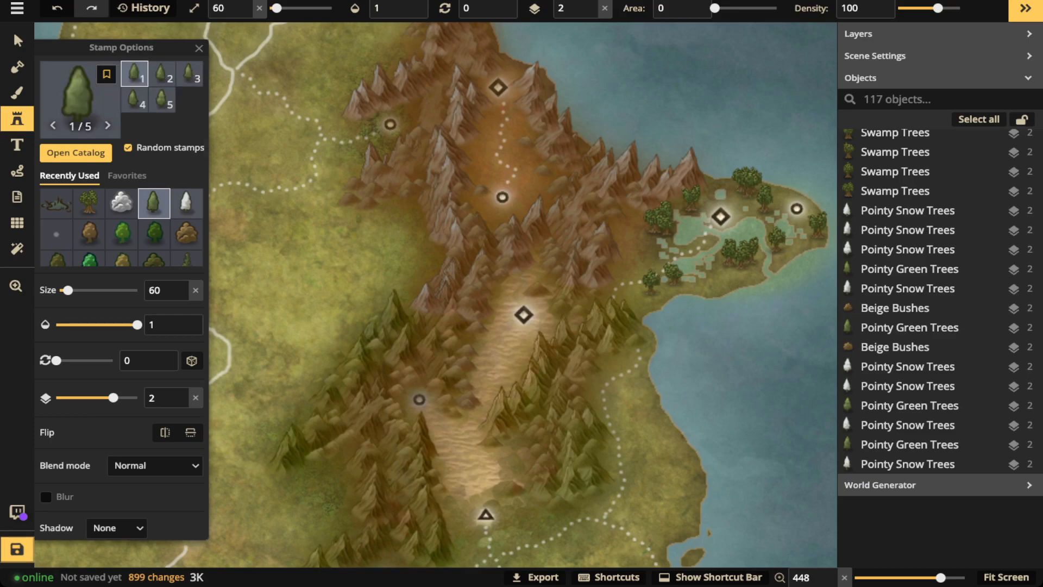
pyautogui.scroll(4, 340, 227)
pyautogui.scroll(2, 340, 226)
pyautogui.scroll(4, 328, 227)
pyautogui.scroll(-2, 325, 222)
pyautogui.moveTo(321, 219); pyautogui.dragTo(417, 216)
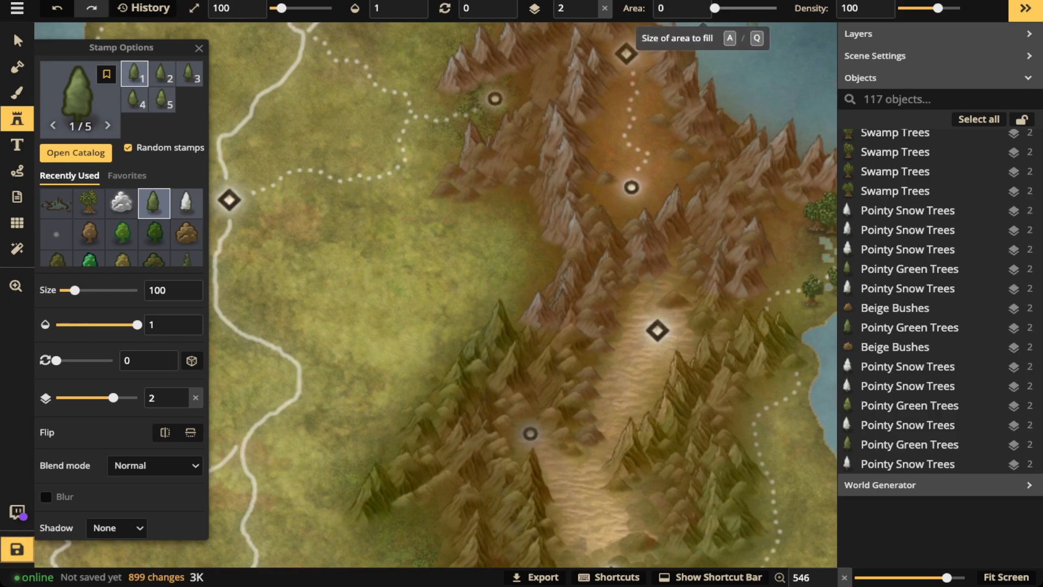
# - Try filling the grassland west of the mountains with Pointy Green Trees, using area 14 and density 86
pyautogui.press('q')
pyautogui.press('q')
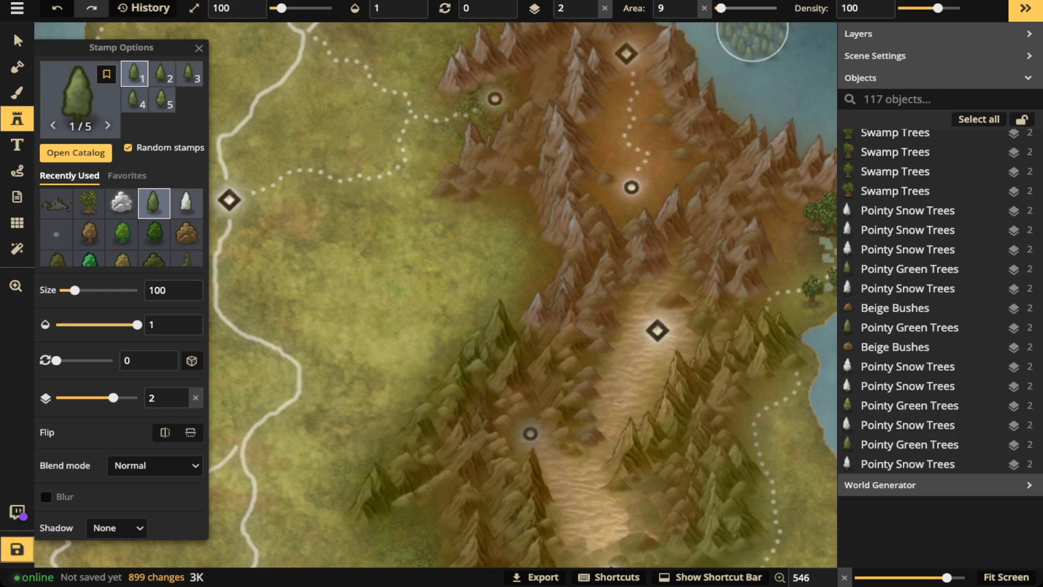
pyautogui.press('q')
pyautogui.press('s')
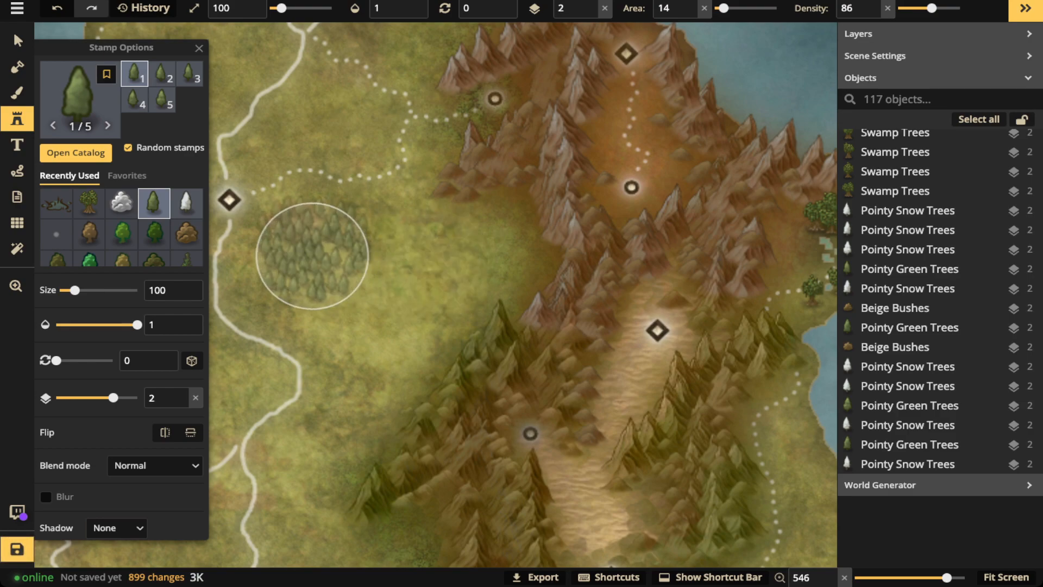
pyautogui.click(315, 247)
pyautogui.moveTo(307, 280)
pyautogui.mouseDown()
pyautogui.moveTo(325, 293)
pyautogui.moveTo(405, 278)
pyautogui.moveTo(427, 252)
pyautogui.moveTo(411, 252)
pyautogui.moveTo(440, 237)
pyautogui.mouseUp()
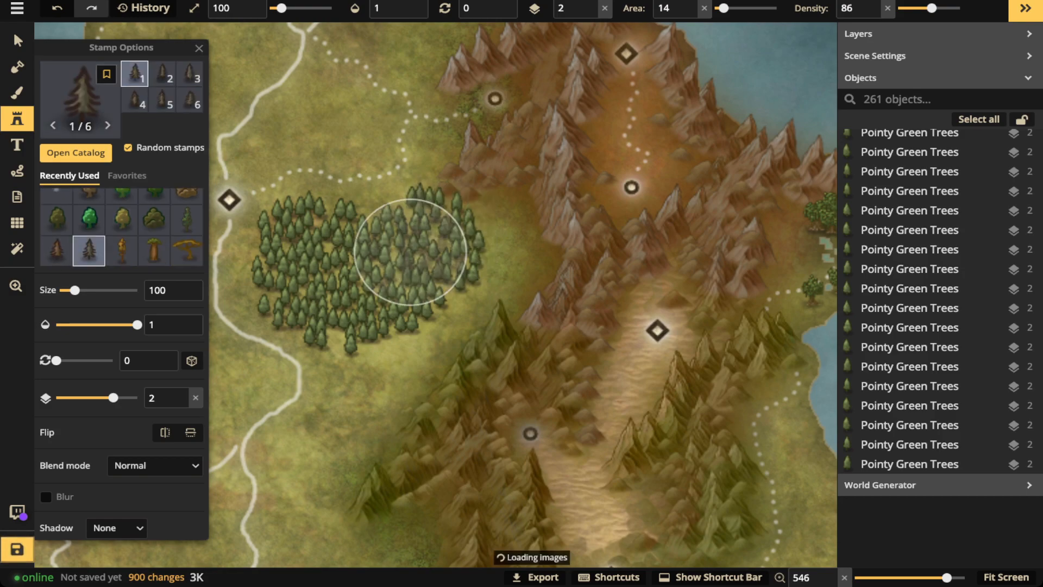
# - Try edging the dense forest with dark brown pine trees, and undo both that fringe and the green tree fill
pyautogui.moveTo(318, 260)
pyautogui.mouseDown()
pyautogui.moveTo(376, 268)
pyautogui.moveTo(404, 255)
pyautogui.moveTo(429, 277)
pyautogui.moveTo(411, 305)
pyautogui.moveTo(349, 324)
pyautogui.moveTo(270, 247)
pyautogui.moveTo(277, 227)
pyautogui.mouseUp()
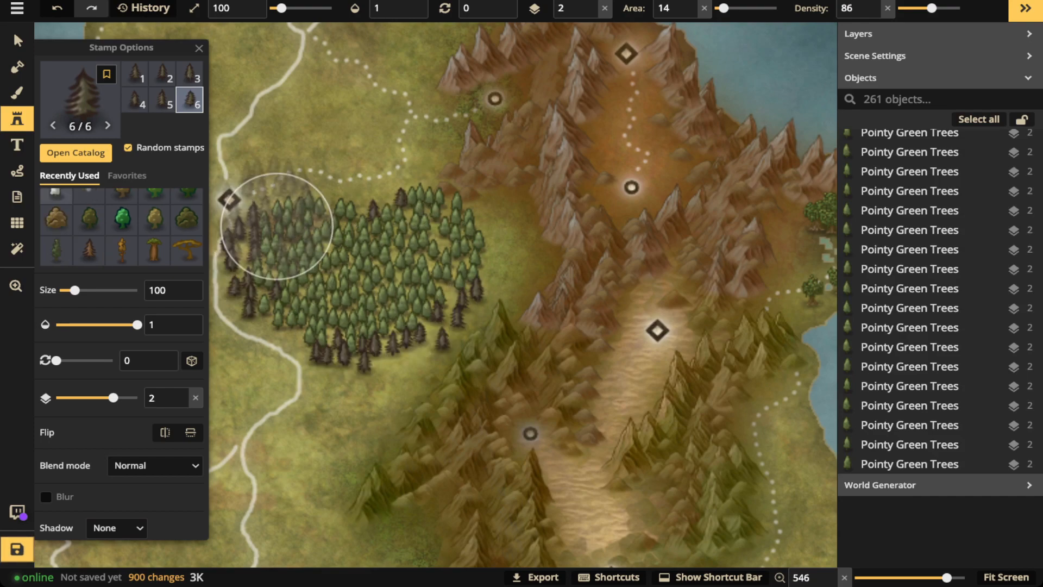
pyautogui.hotkey('ctrl', 'z')
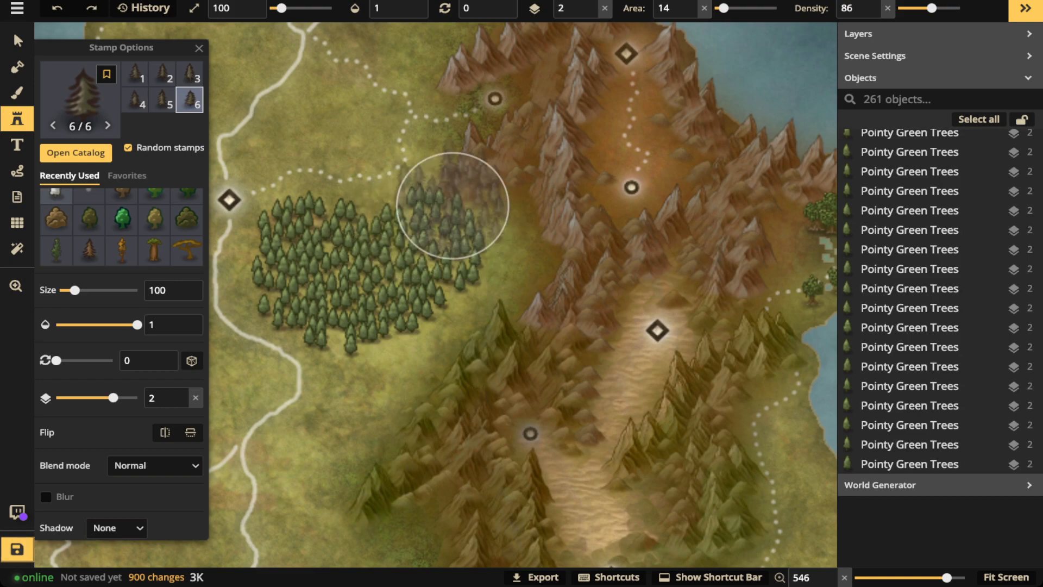
pyautogui.hotkey('ctrl', 'z')
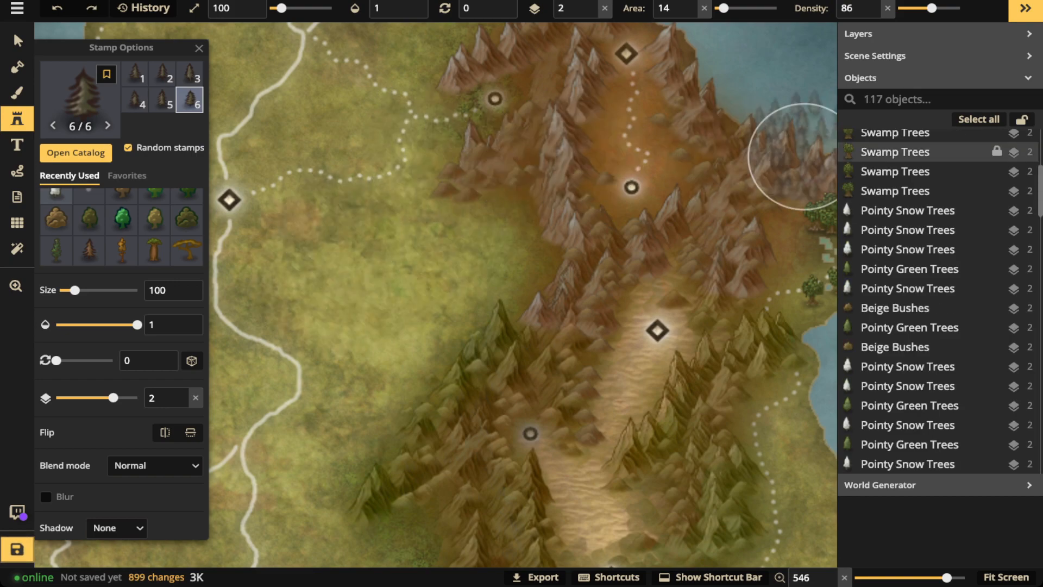
pyautogui.click(434, 233)
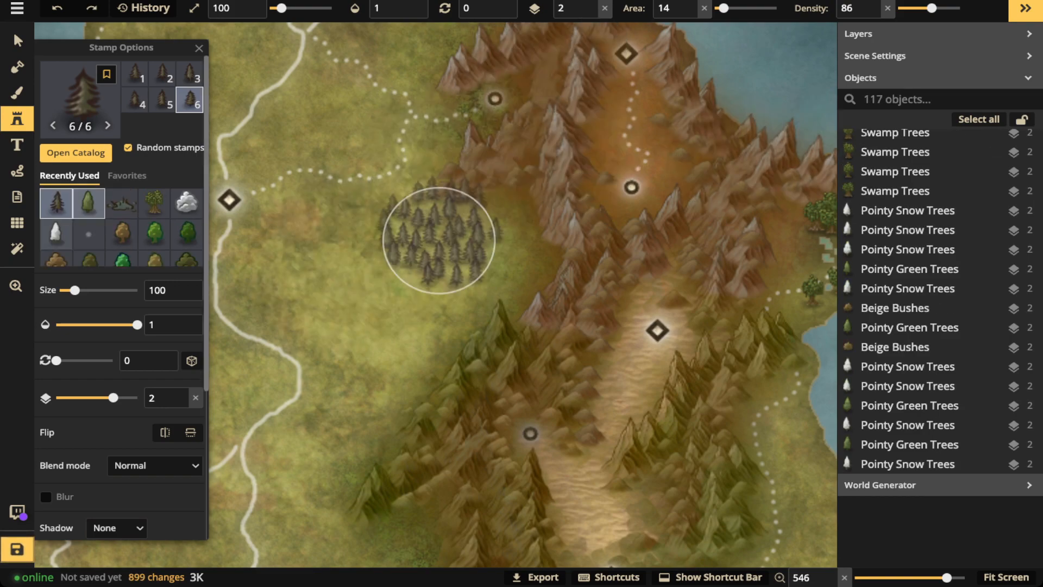
# - Scatter Pointy Green Trees loosely between the western diamond marker and the mountains, using area 12 and density 50
pyautogui.click(88, 204)
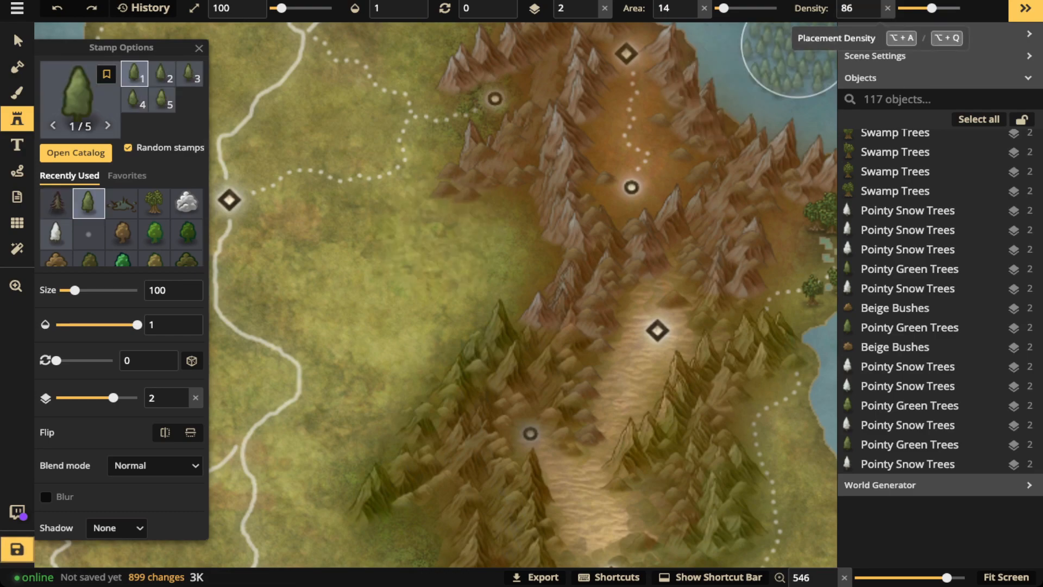
pyautogui.moveTo(931, 8); pyautogui.dragTo(913, 8)
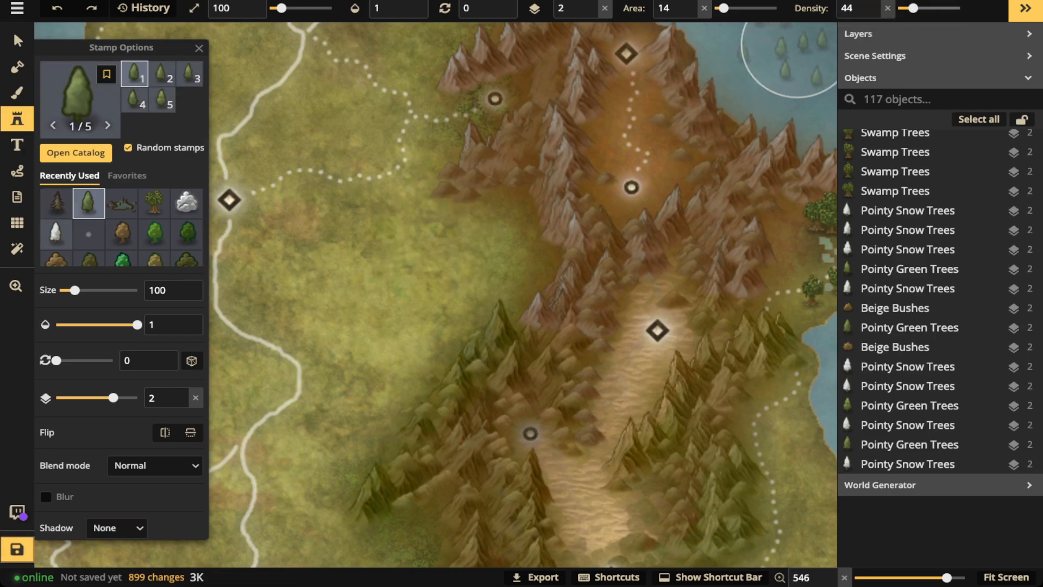
pyautogui.moveTo(723, 8); pyautogui.dragTo(722, 8)
pyautogui.moveTo(913, 8); pyautogui.dragTo(916, 8)
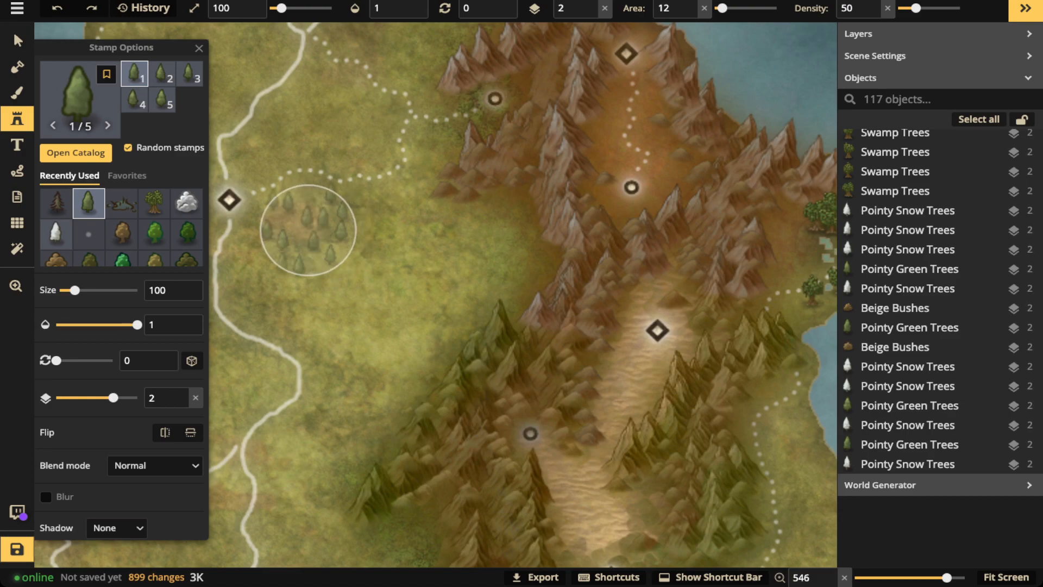
pyautogui.click(296, 249)
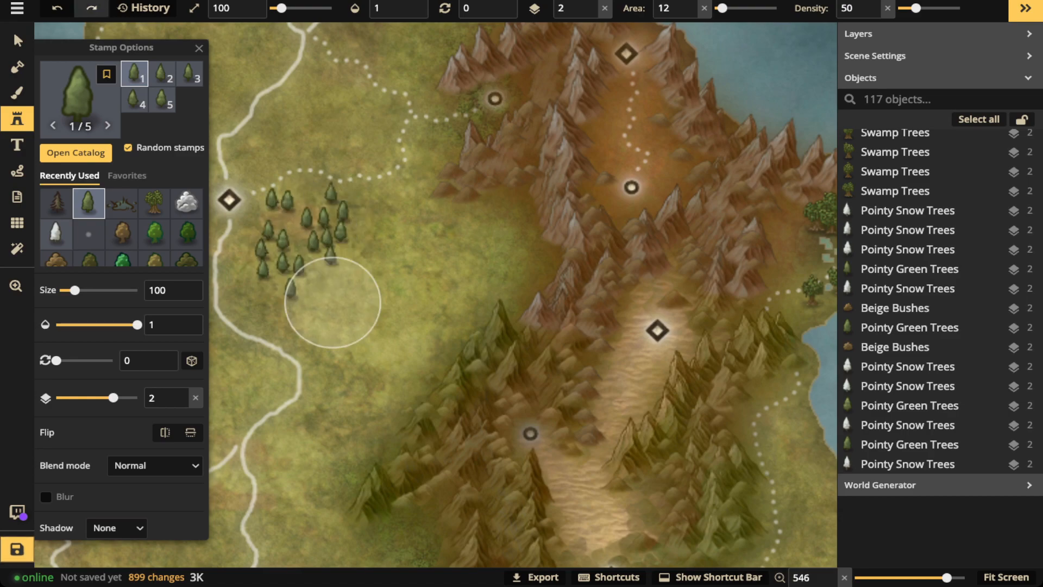
pyautogui.moveTo(333, 302)
pyautogui.mouseDown()
pyautogui.moveTo(484, 235)
pyautogui.moveTo(479, 256)
pyautogui.moveTo(357, 402)
pyautogui.moveTo(349, 380)
pyautogui.mouseUp()
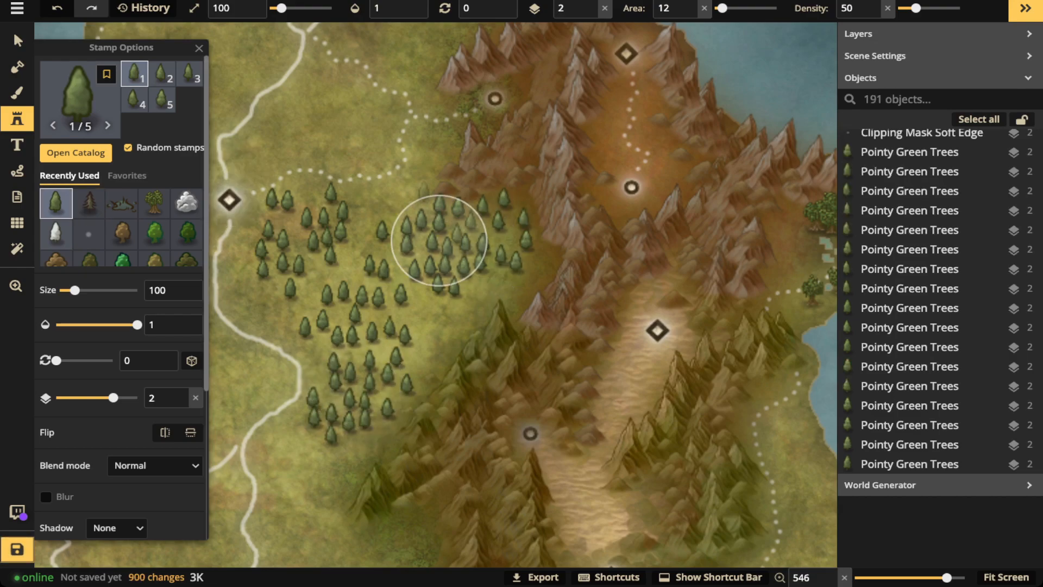
# - Search the stamp catalog for "tree" and choose the Pine Green Trees stamp from Simple Trees
pyautogui.scroll(-1, 120, 227)
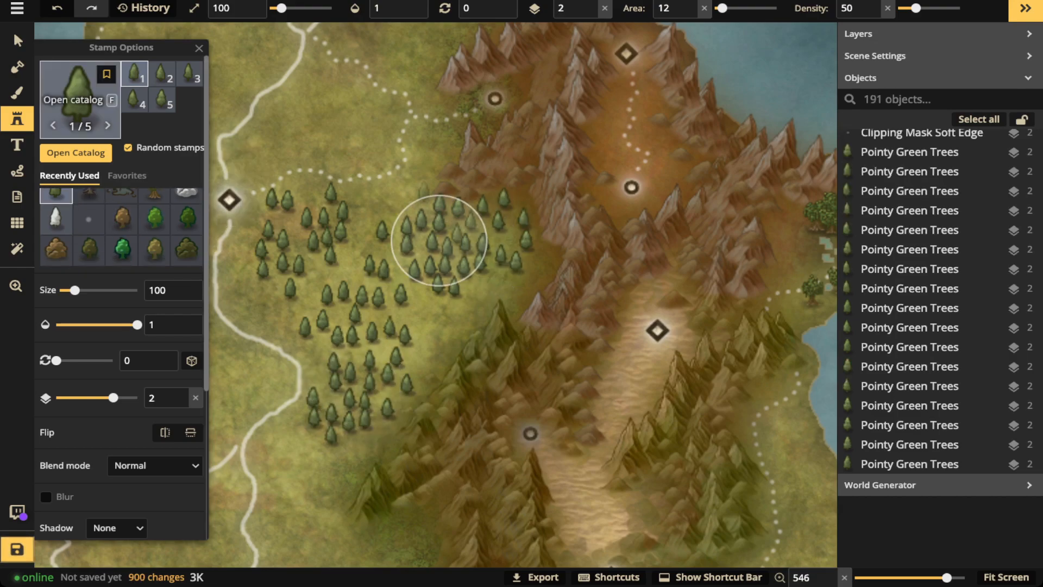
pyautogui.click(78, 90)
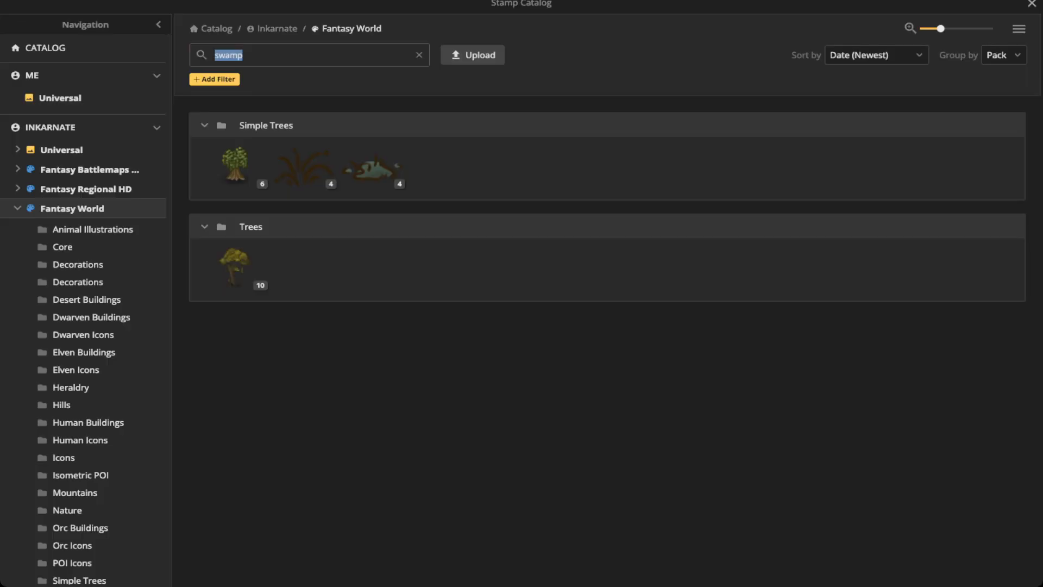
pyautogui.write('tree')
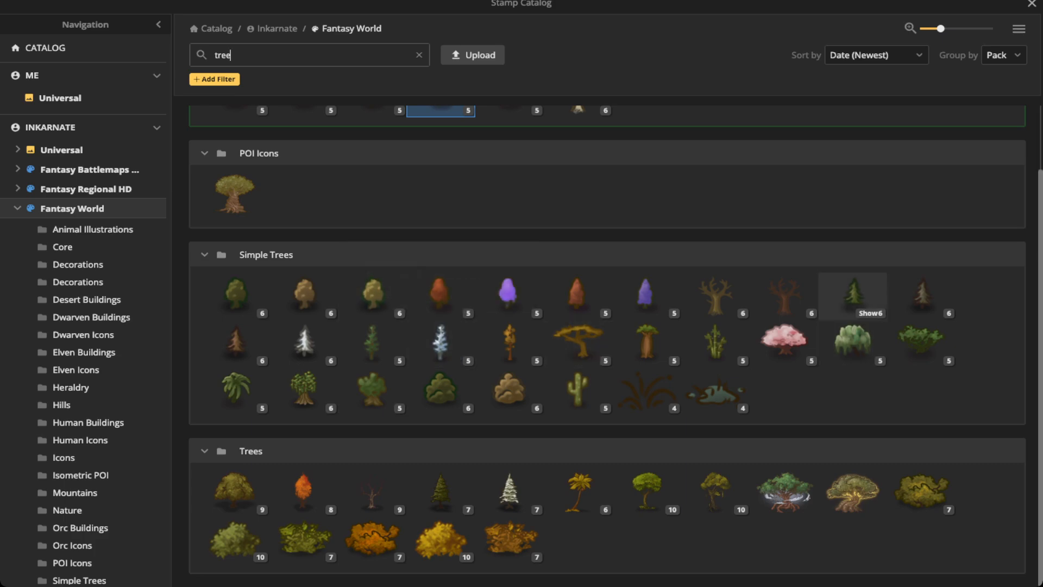
pyautogui.click(853, 293)
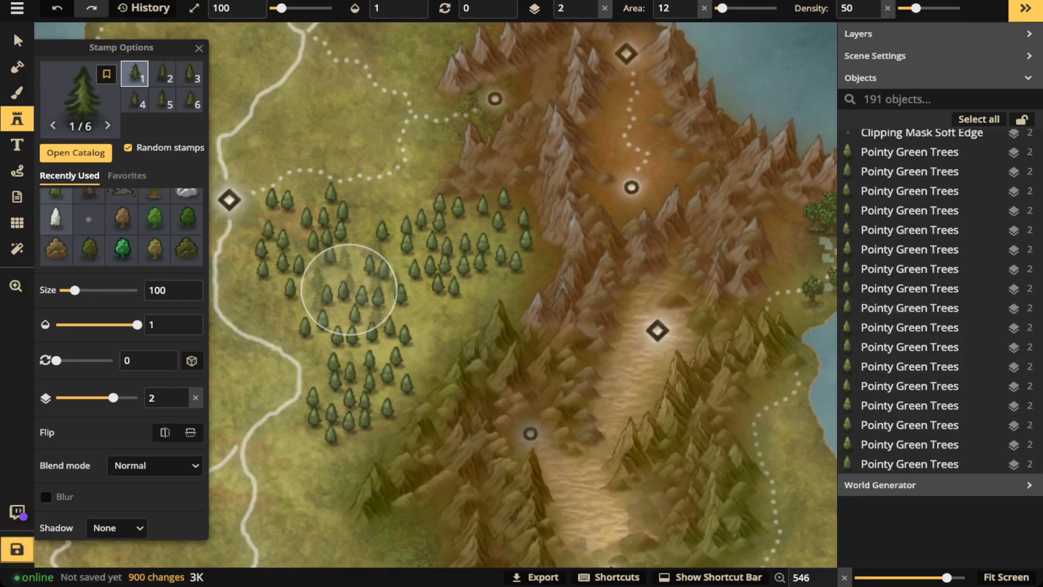
# - Scatter Pine Green Trees among the pointy trees, and thicken the forest with more pines at density 77
pyautogui.moveTo(354, 273)
pyautogui.mouseDown()
pyautogui.moveTo(353, 350)
pyautogui.moveTo(351, 316)
pyautogui.moveTo(311, 241)
pyautogui.moveTo(299, 237)
pyautogui.moveTo(279, 275)
pyautogui.mouseUp()
pyautogui.moveTo(448, 269)
pyautogui.mouseDown()
pyautogui.moveTo(478, 245)
pyautogui.moveTo(419, 275)
pyautogui.moveTo(367, 248)
pyautogui.mouseUp()
pyautogui.click(368, 240)
pyautogui.click(403, 241)
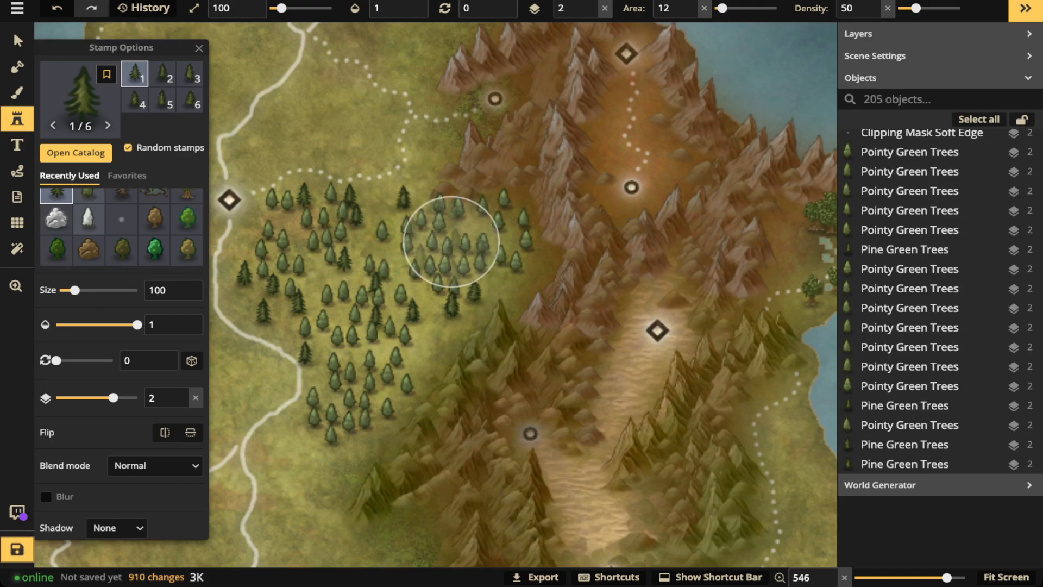
pyautogui.click(927, 8)
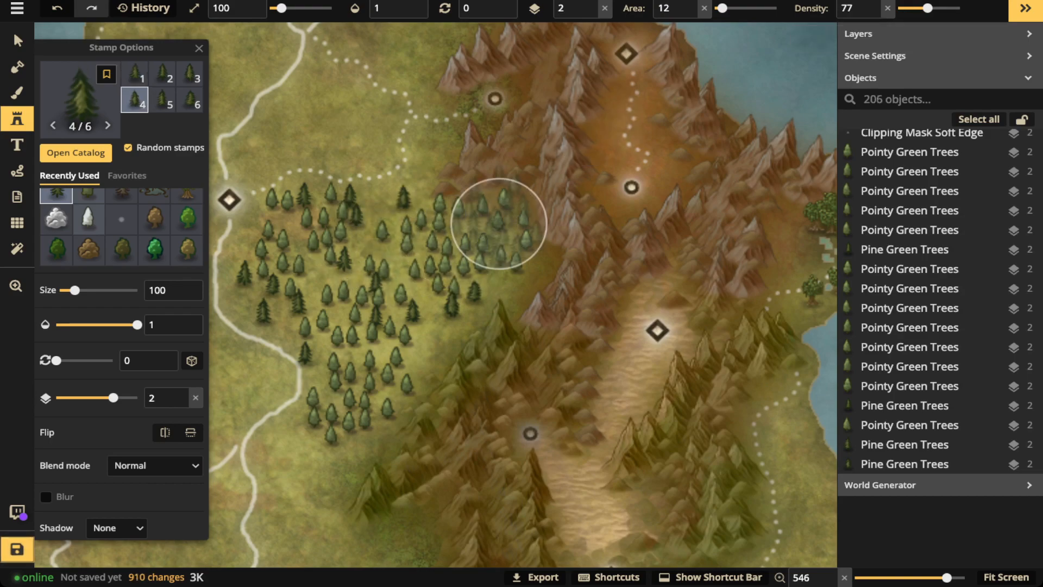
pyautogui.moveTo(446, 251)
pyautogui.mouseDown()
pyautogui.moveTo(327, 261)
pyautogui.moveTo(347, 317)
pyautogui.moveTo(376, 323)
pyautogui.moveTo(439, 240)
pyautogui.mouseUp()
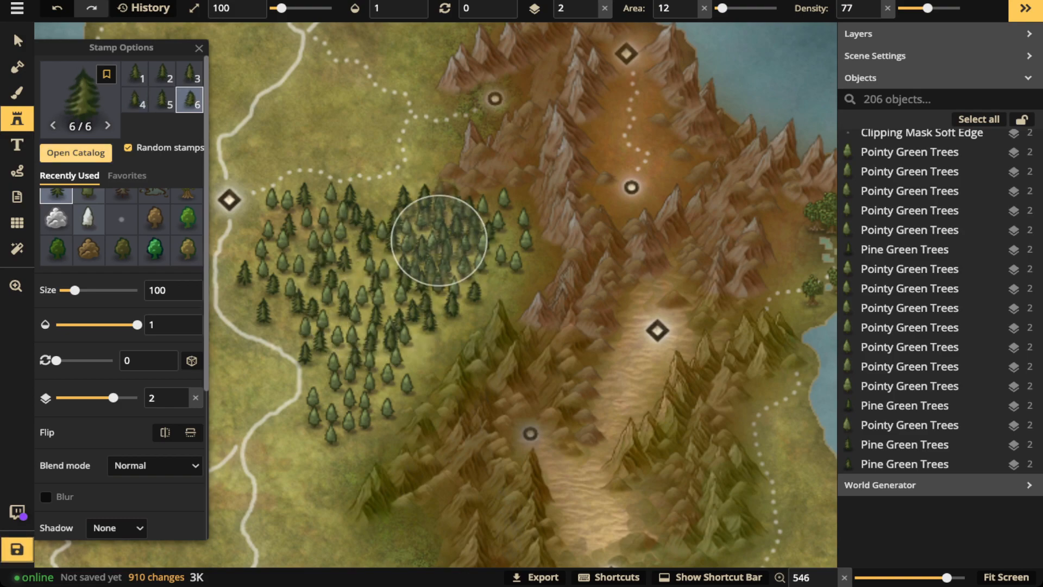
# - Choose the Evergreen Trees stamp from the catalog and fill the gaps throughout the forest with it
pyautogui.press('c')
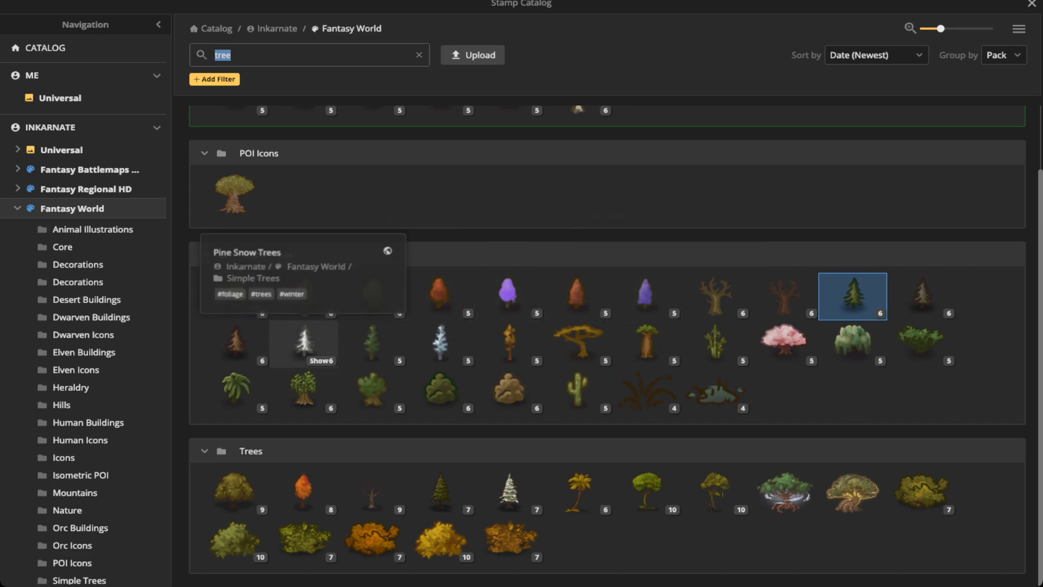
pyautogui.click(372, 344)
pyautogui.click(372, 343)
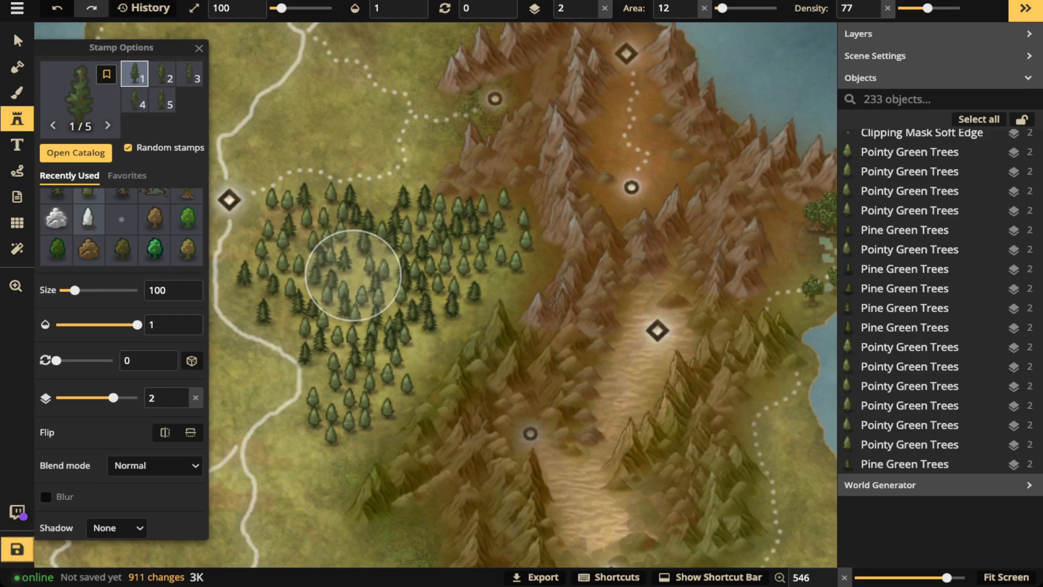
pyautogui.moveTo(353, 272)
pyautogui.mouseDown()
pyautogui.moveTo(306, 267)
pyautogui.moveTo(342, 315)
pyautogui.moveTo(372, 331)
pyautogui.moveTo(396, 299)
pyautogui.moveTo(462, 256)
pyautogui.moveTo(389, 217)
pyautogui.moveTo(371, 390)
pyautogui.moveTo(360, 384)
pyautogui.mouseUp()
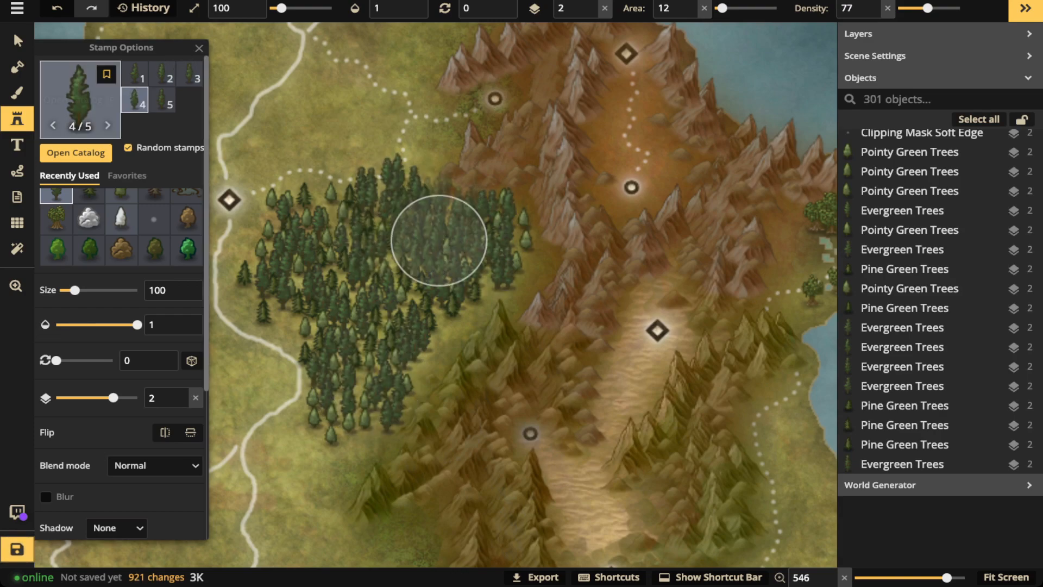
# - Choose the Common Grass Green Trees stamp from Simple Trees and scatter it through the upper part of the forest
pyautogui.click(76, 101)
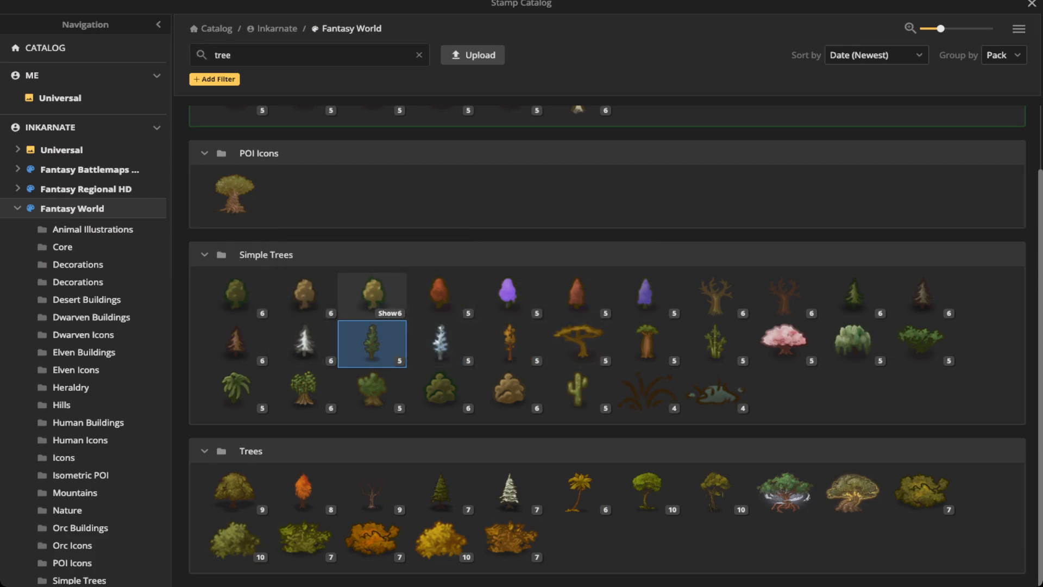
pyautogui.click(373, 293)
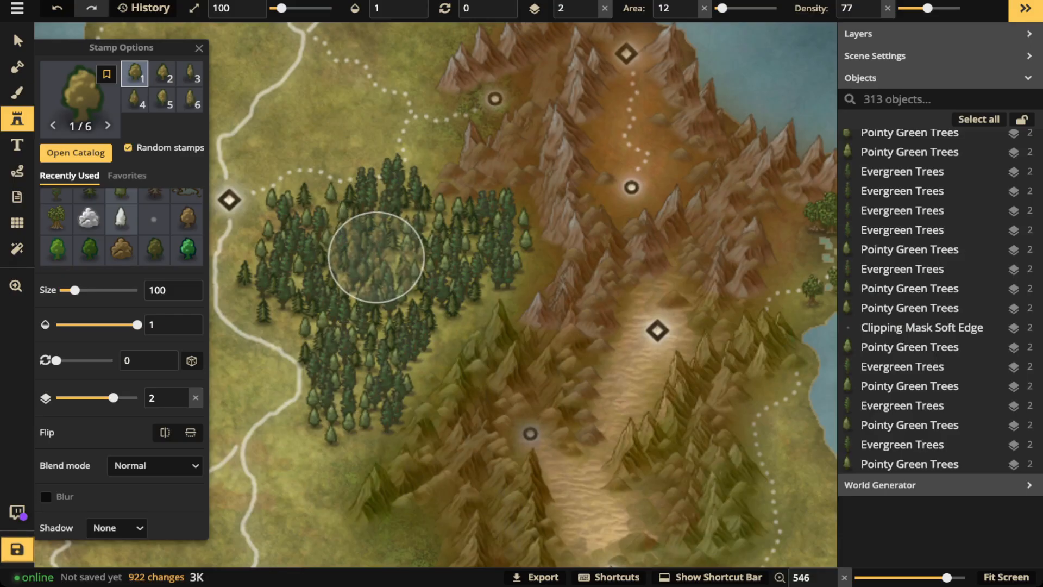
pyautogui.moveTo(321, 270); pyautogui.dragTo(313, 272)
pyautogui.click(289, 293)
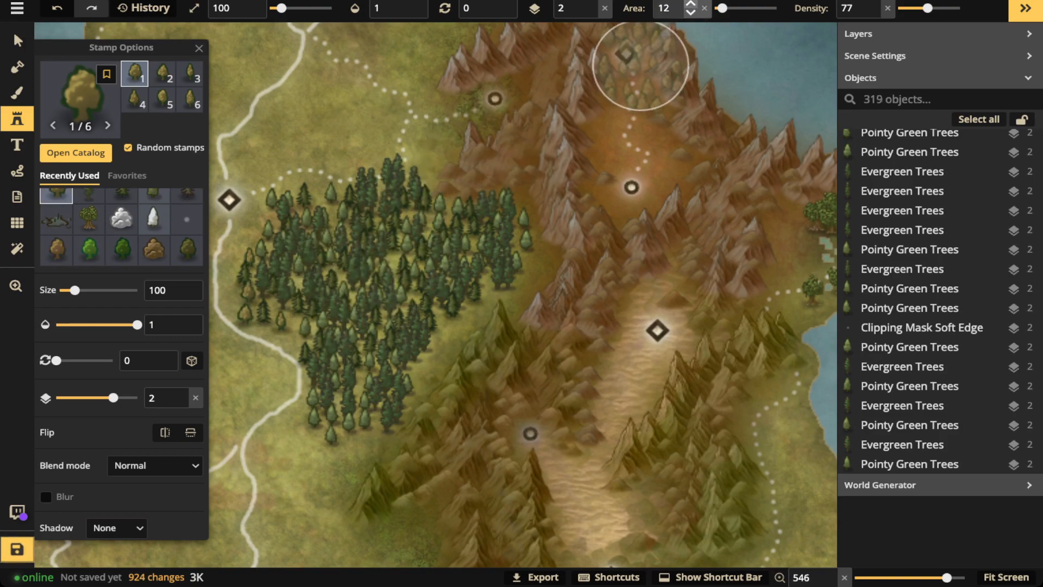
# - Reset the stamp area to 0 and density to 100, and place single Common Grass Green Trees around the forest's southern tip
pyautogui.click(705, 8)
pyautogui.click(887, 8)
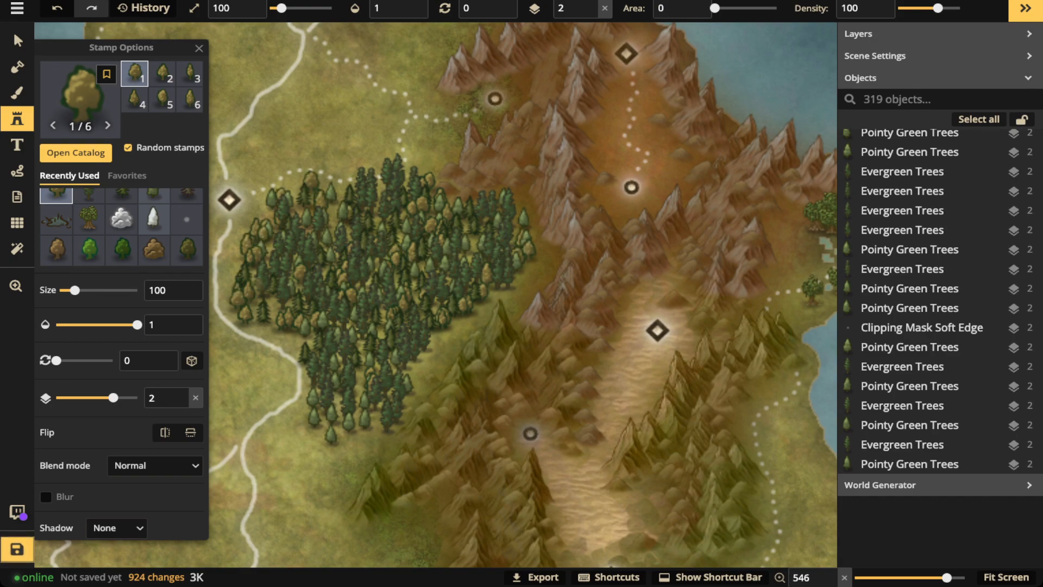
pyautogui.click(359, 389)
pyautogui.click(322, 412)
pyautogui.click(339, 436)
pyautogui.click(378, 433)
pyautogui.click(369, 444)
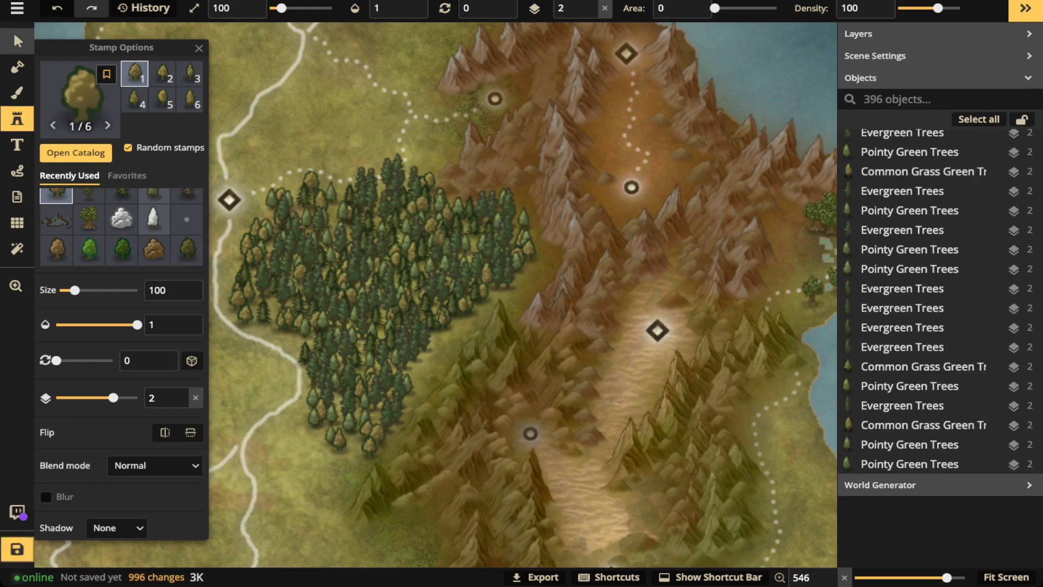
# - Select all the trees of the forest west of the mountains
pyautogui.click(16, 40)
pyautogui.scroll(-3, 371, 191)
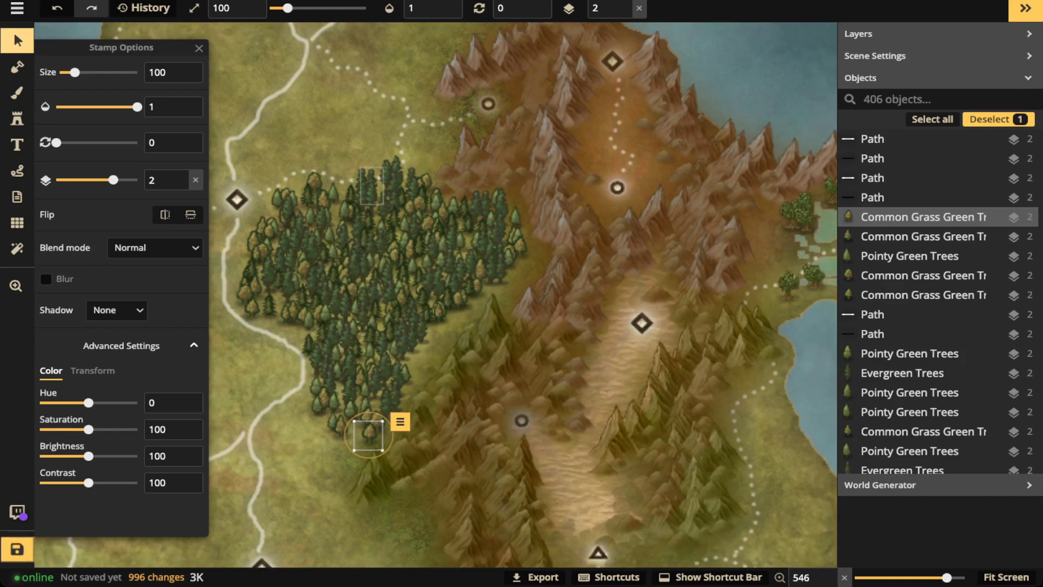
pyautogui.moveTo(365, 196); pyautogui.dragTo(422, 189)
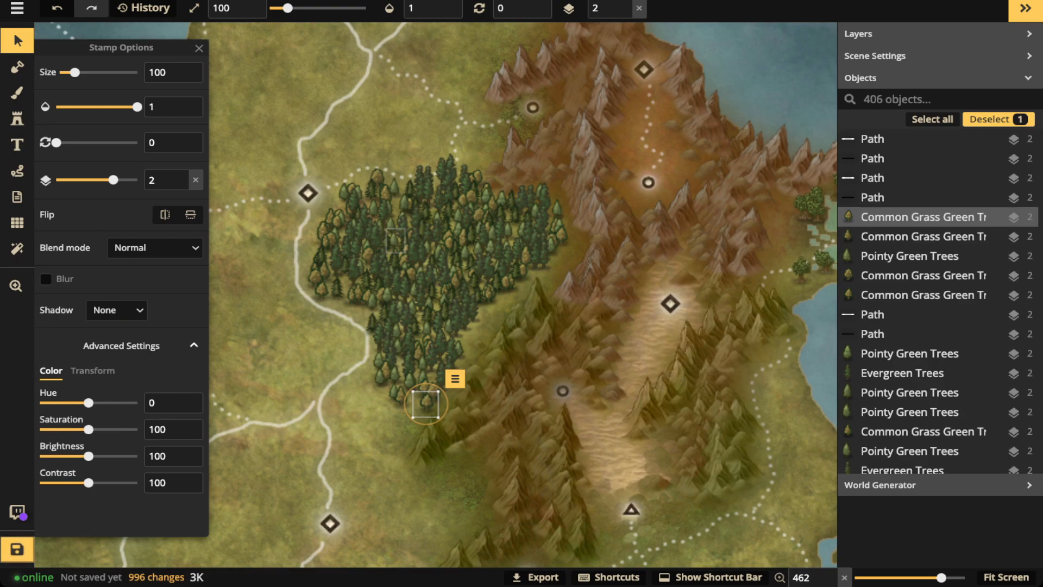
pyautogui.moveTo(266, 143); pyautogui.dragTo(569, 381)
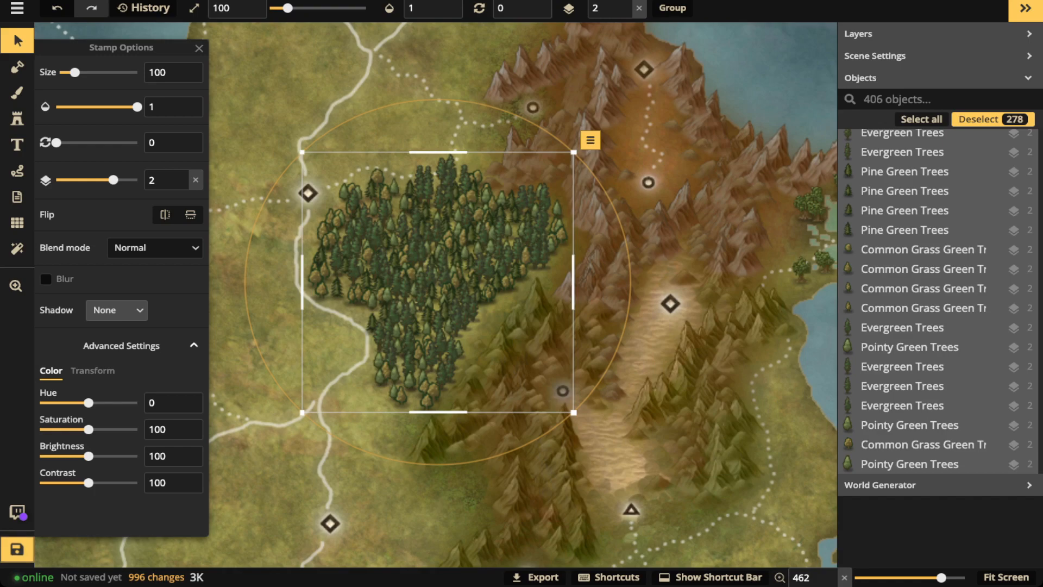
# - Try an Object shadow on the selected forest trees, tinted dark brown 52330f
pyautogui.click(116, 309)
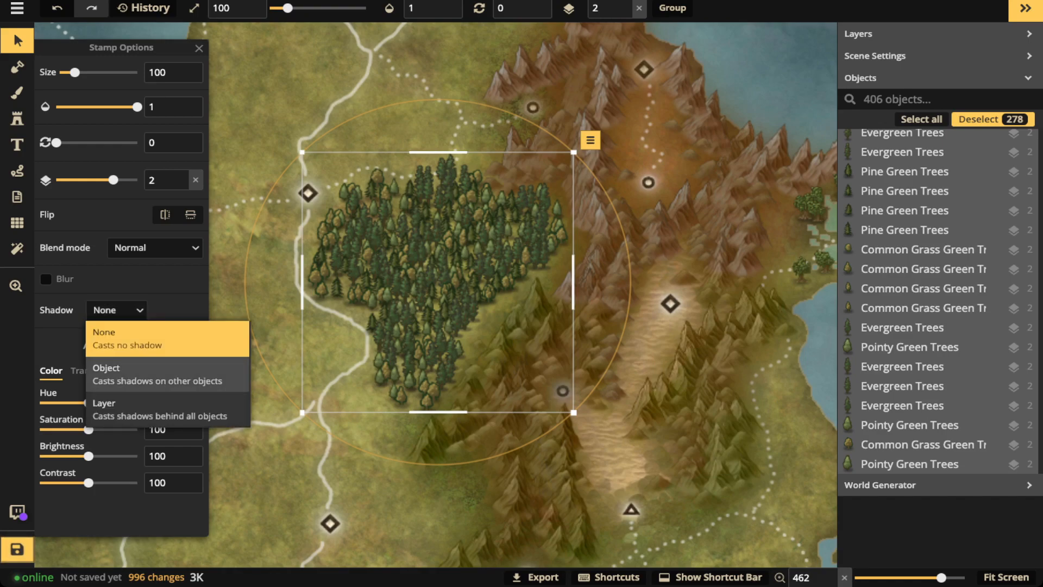
pyautogui.click(157, 373)
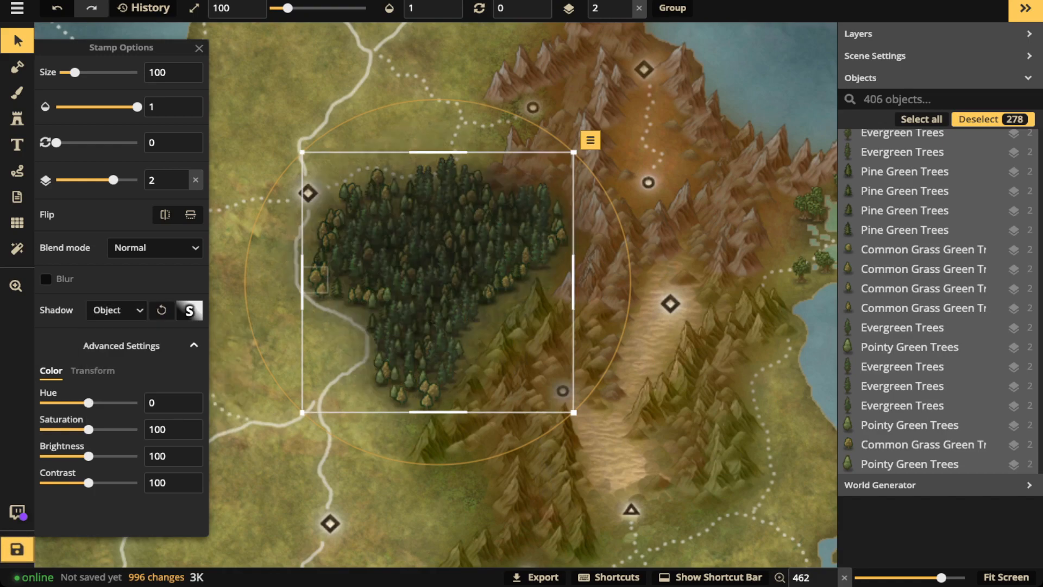
pyautogui.click(189, 310)
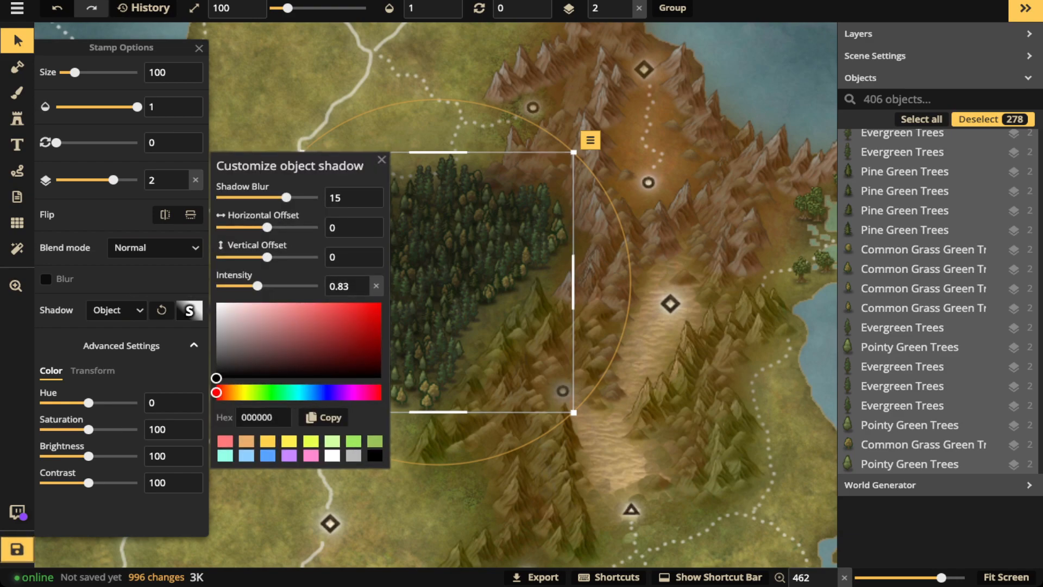
pyautogui.click(246, 441)
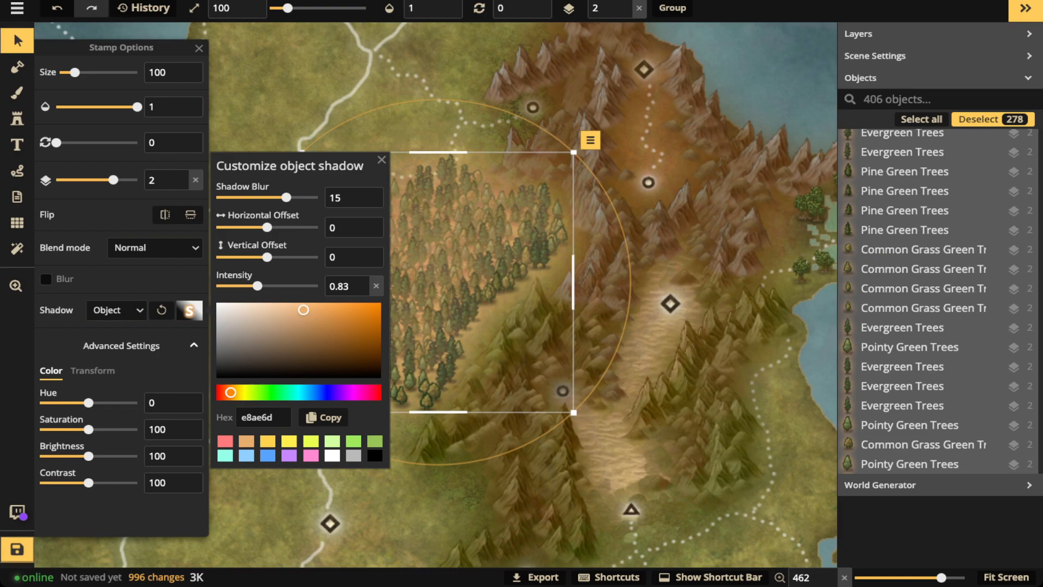
pyautogui.click(341, 312)
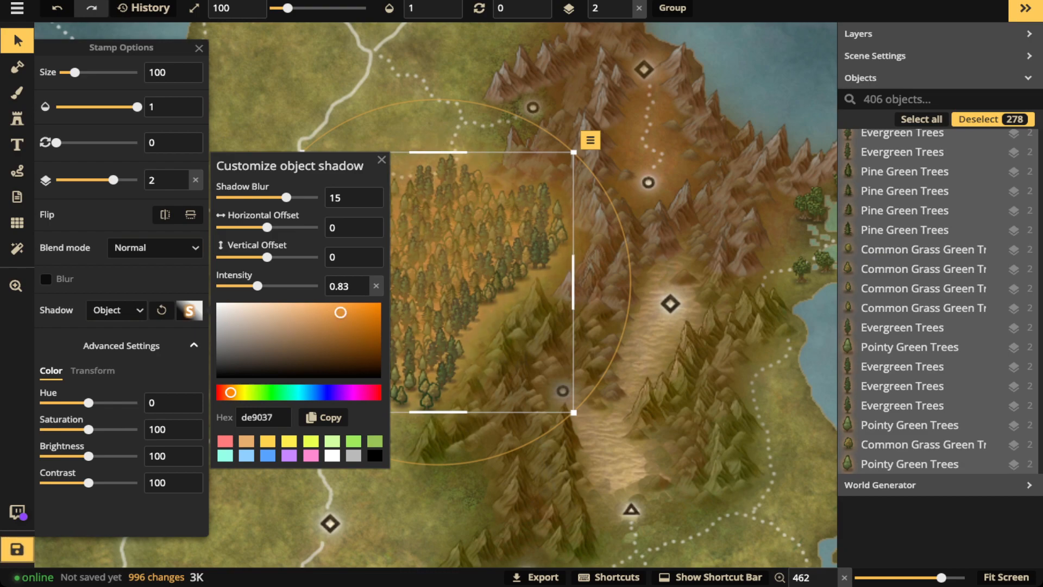
pyautogui.click(353, 325)
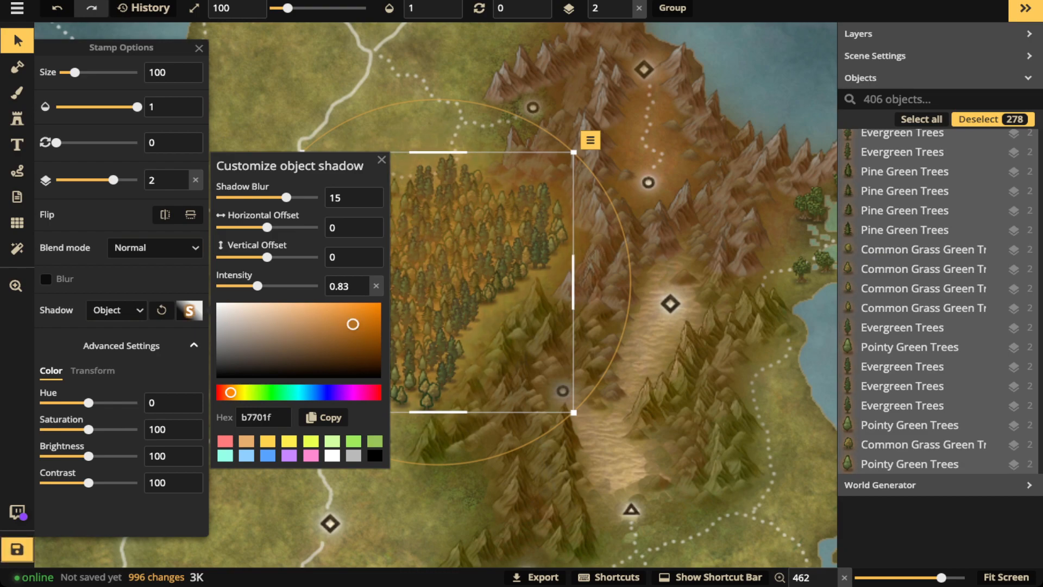
pyautogui.click(352, 343)
pyautogui.click(350, 354)
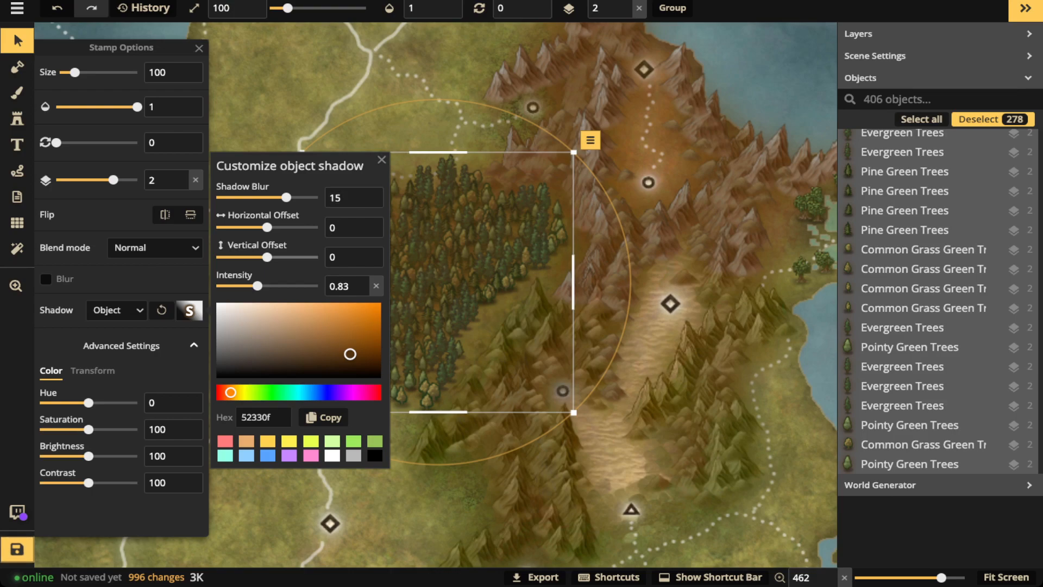
# - Switch the forest trees' shadow to Layer and tint the global layer shadow dark brown 44300b
pyautogui.click(117, 309)
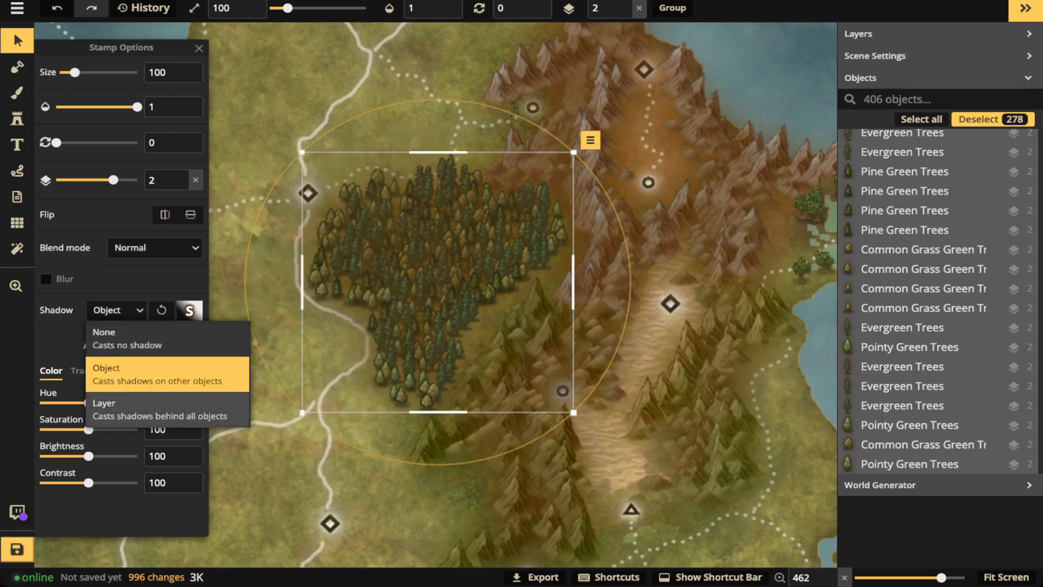
pyautogui.click(160, 410)
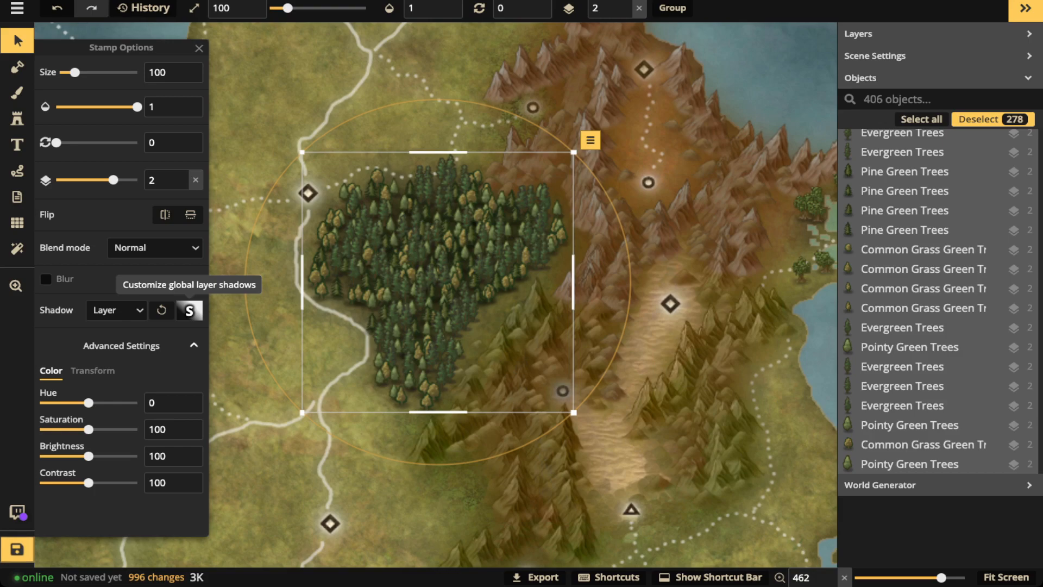
pyautogui.click(189, 310)
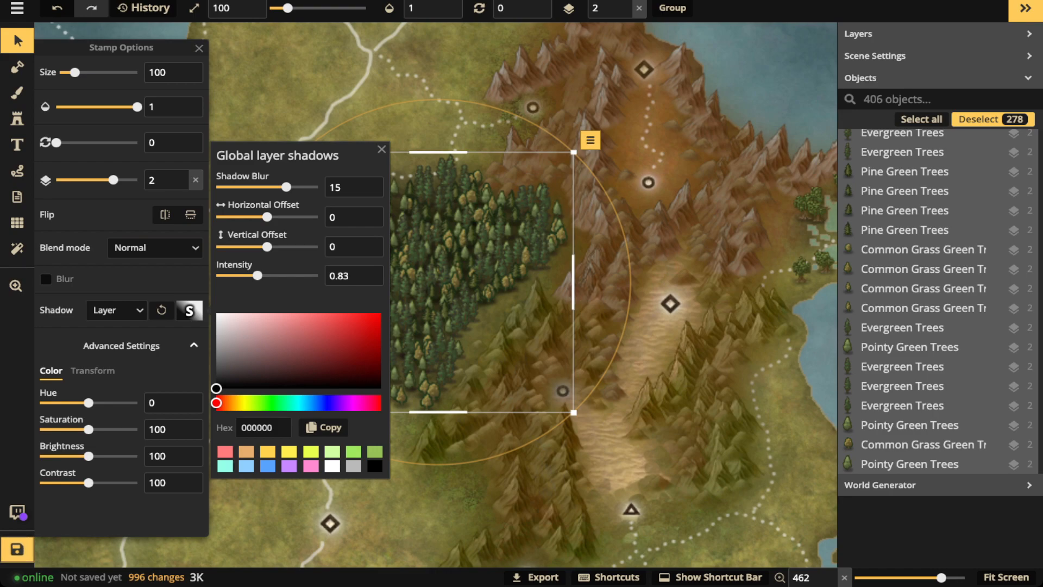
pyautogui.click(246, 451)
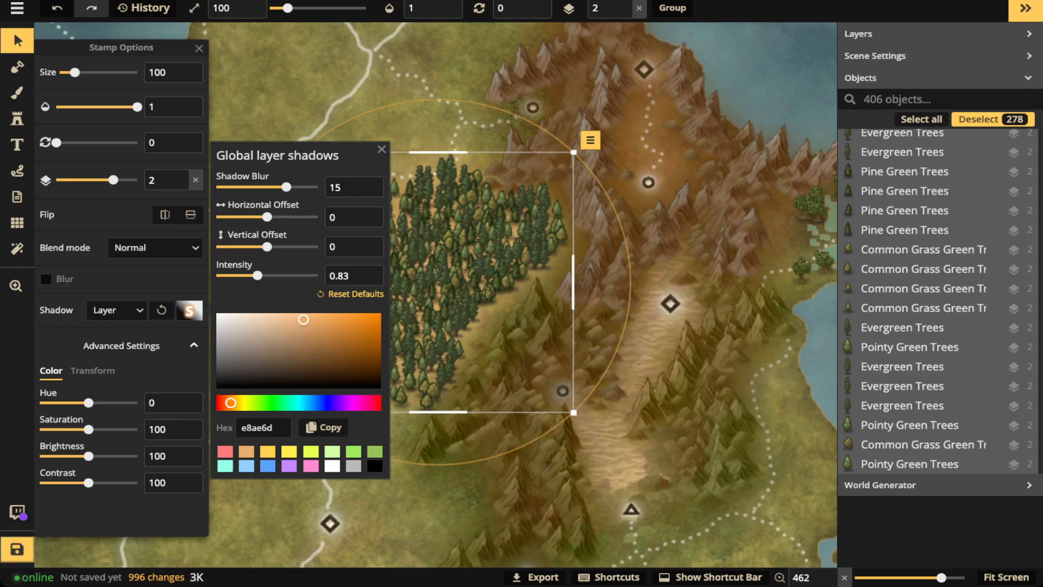
pyautogui.click(355, 361)
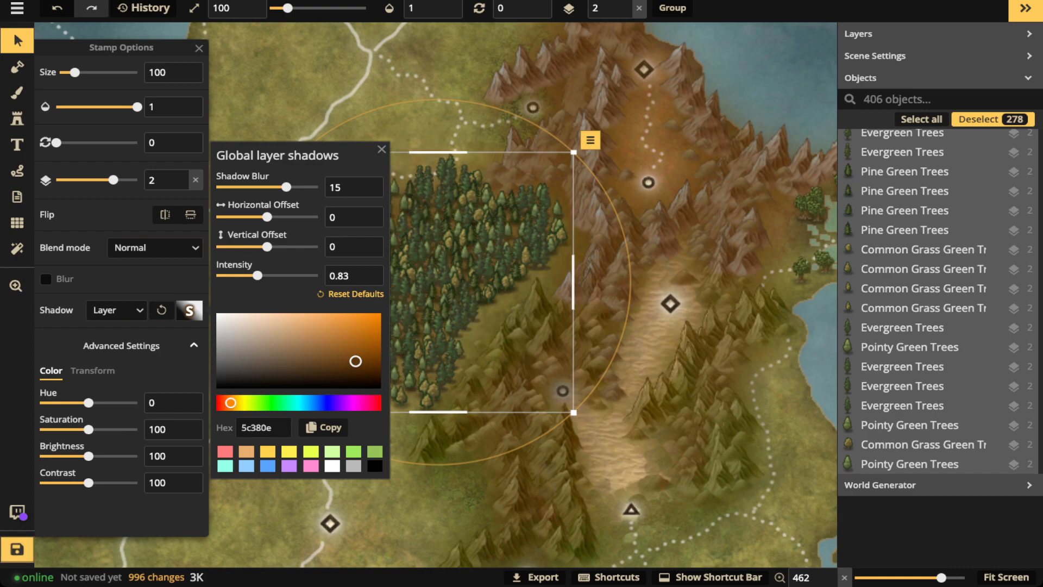
pyautogui.click(227, 402)
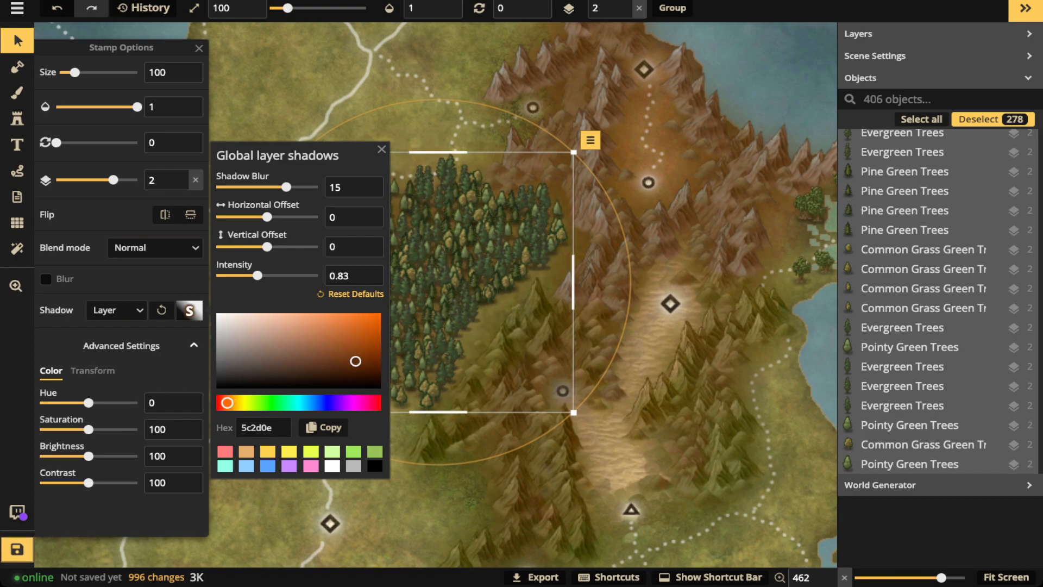
pyautogui.click(354, 368)
pyautogui.moveTo(227, 402); pyautogui.dragTo(234, 402)
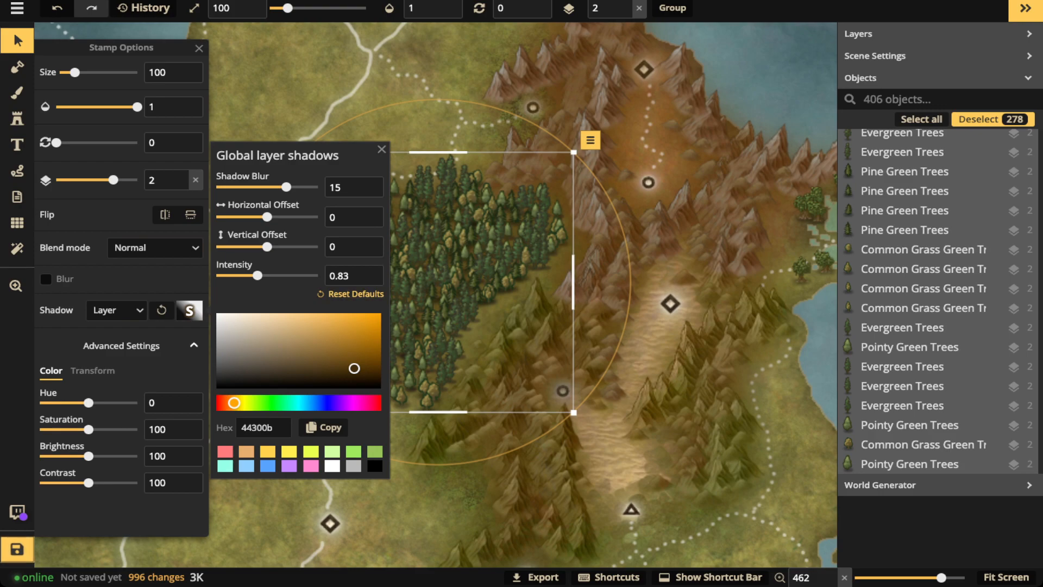
# - Set the global layer shadow's blur to 9.6, intensity to 3.57 and colour to 44300c, and deselect the forest
pyautogui.moveTo(257, 276); pyautogui.dragTo(273, 276)
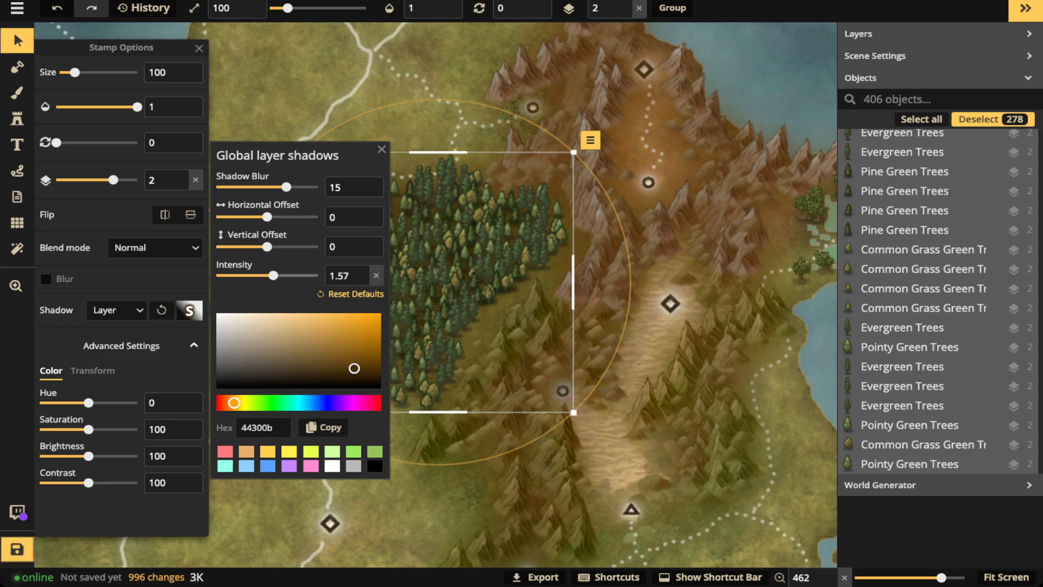
pyautogui.moveTo(273, 275); pyautogui.dragTo(288, 276)
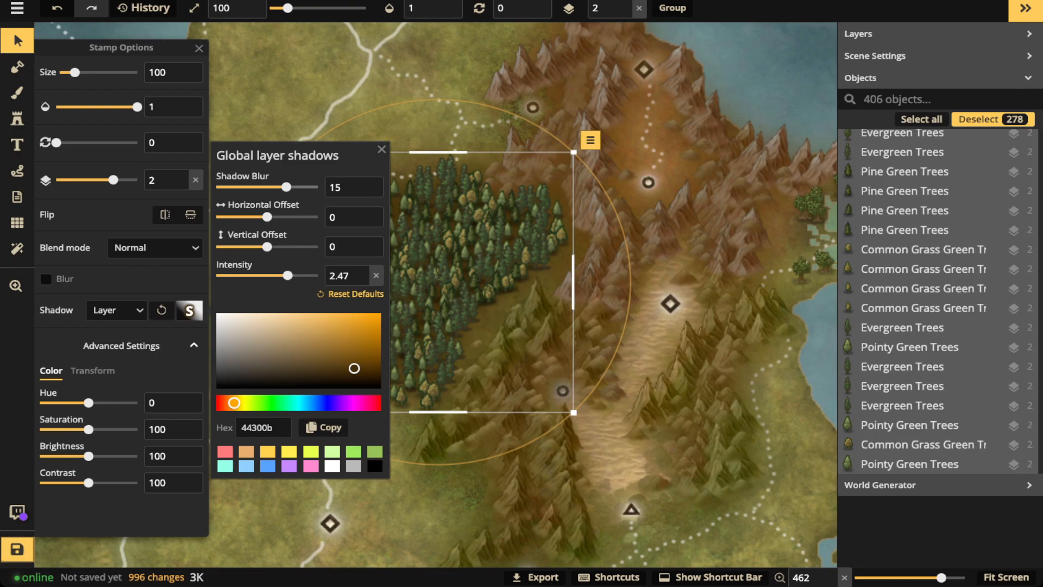
pyautogui.moveTo(287, 186); pyautogui.dragTo(275, 186)
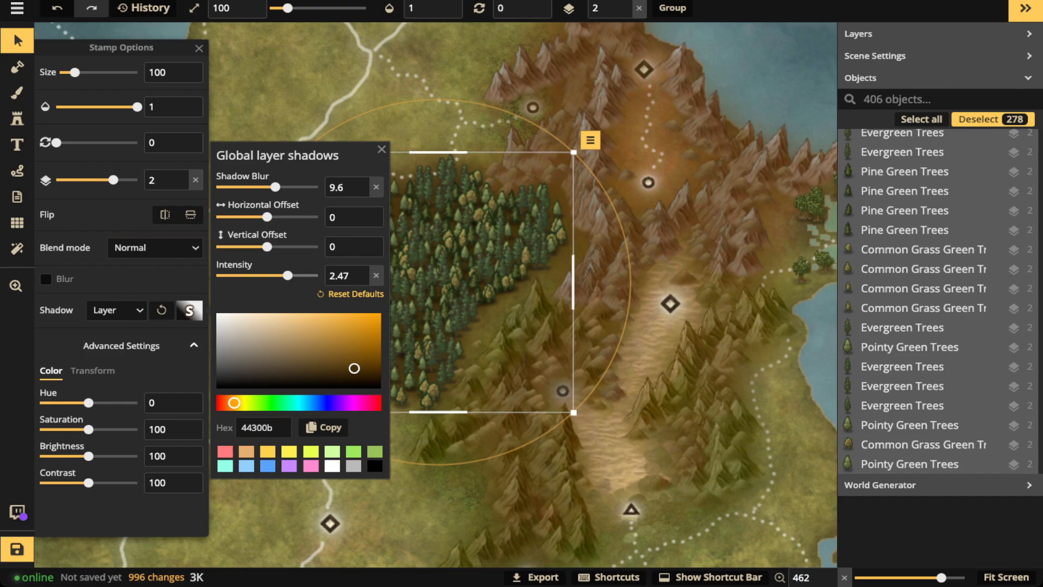
pyautogui.moveTo(288, 275); pyautogui.dragTo(302, 275)
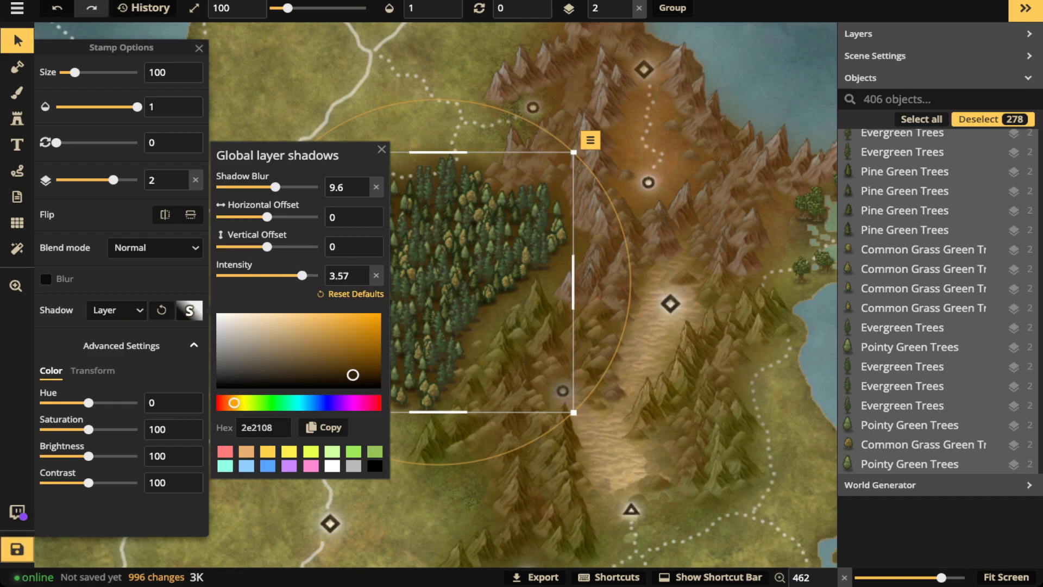
pyautogui.moveTo(353, 375); pyautogui.dragTo(354, 372)
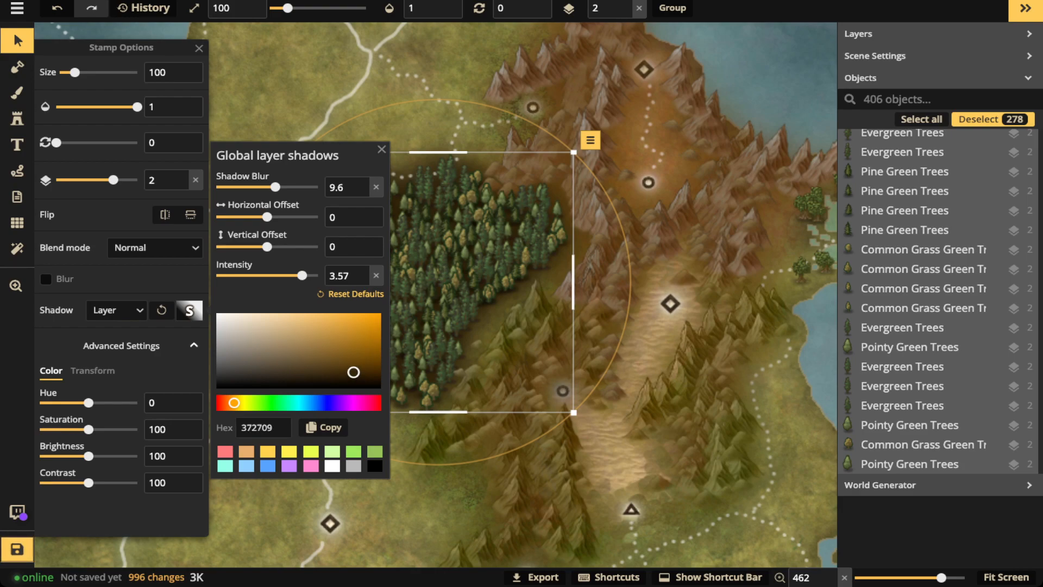
pyautogui.moveTo(354, 372); pyautogui.dragTo(353, 369)
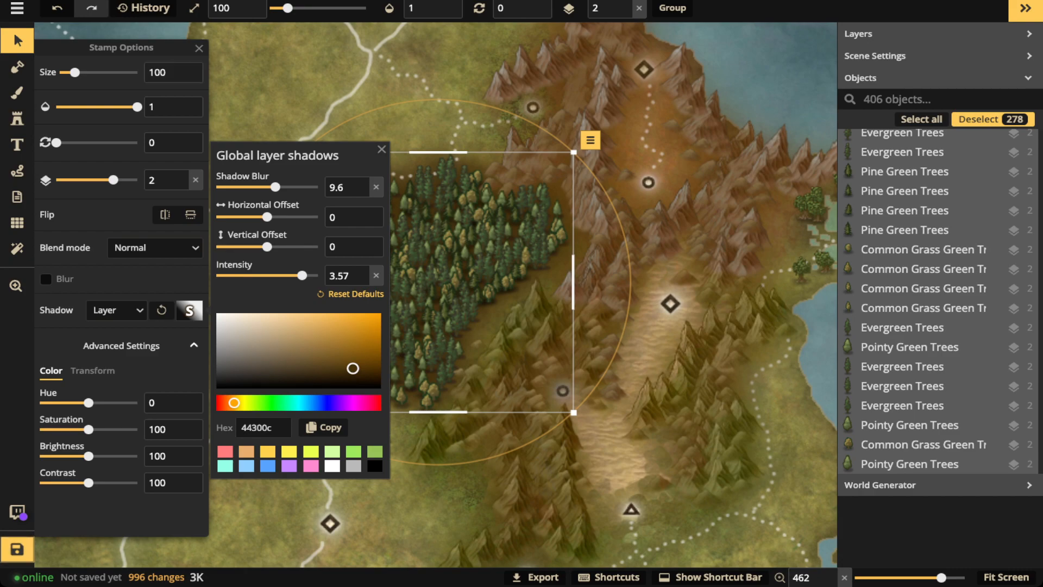
pyautogui.click(18, 41)
# - Stamp five more random swamp trees at size 100 on layer 2 among the pools and markers of the eastern peninsula
pyautogui.scroll(-2, 424, 257)
pyautogui.scroll(-10, 400, 283)
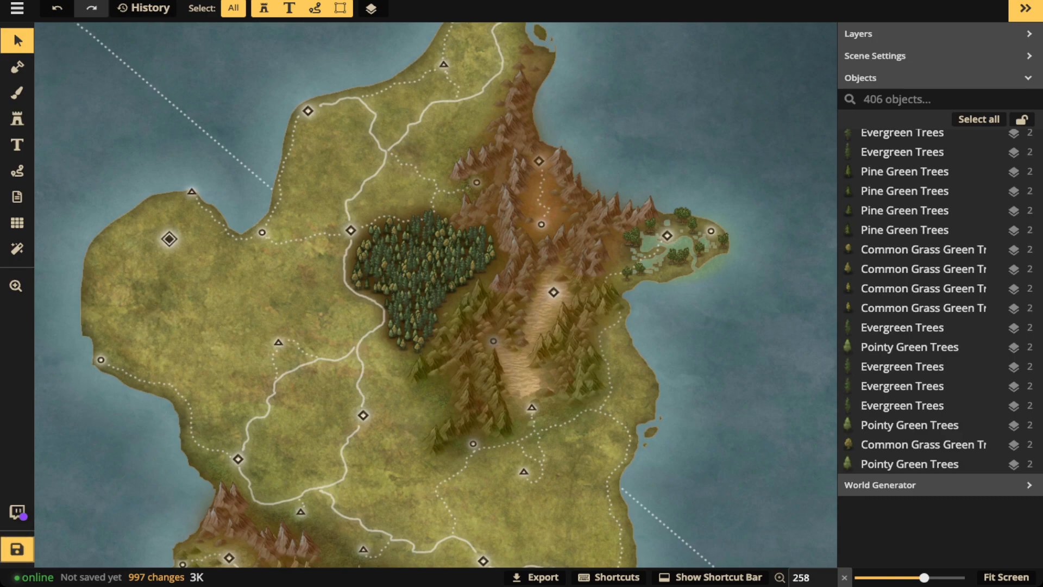
pyautogui.scroll(2, 468, 175)
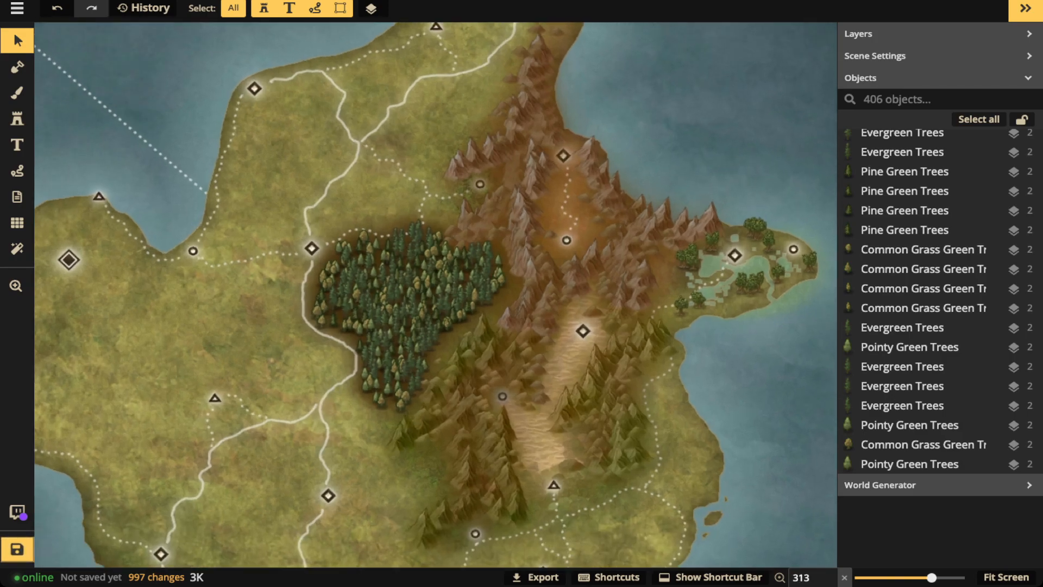
pyautogui.scroll(1, 789, 293)
pyautogui.moveTo(788, 293); pyautogui.dragTo(478, 287)
pyautogui.scroll(5, 478, 287)
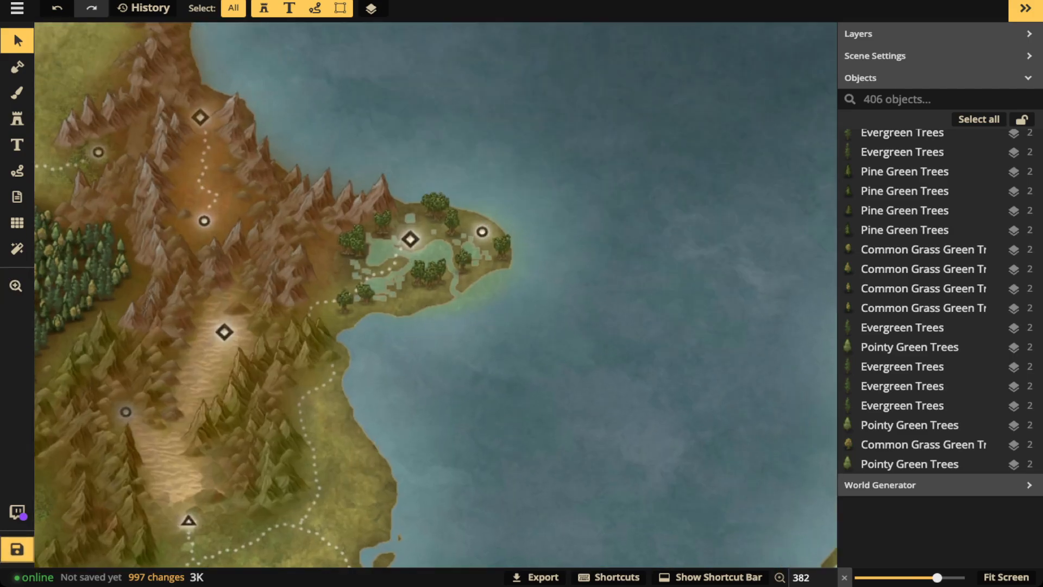
pyautogui.scroll(2, 462, 271)
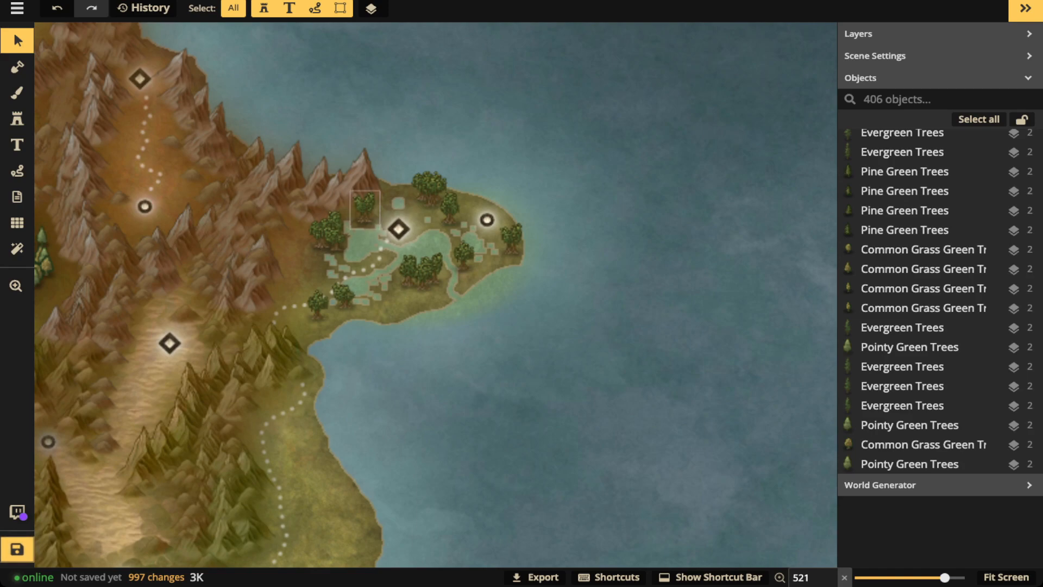
pyautogui.scroll(5, 435, 190)
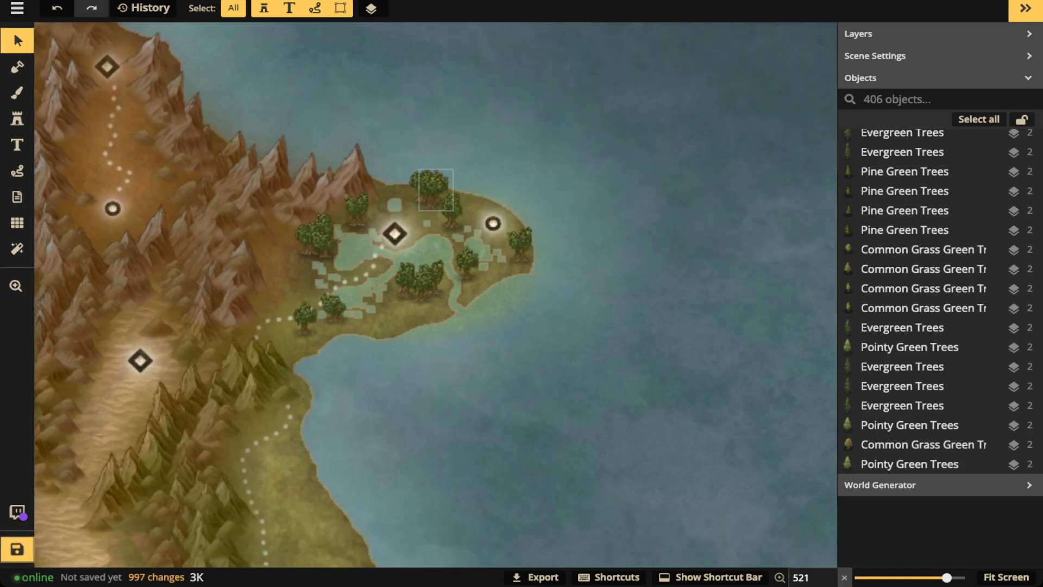
pyautogui.click(436, 190)
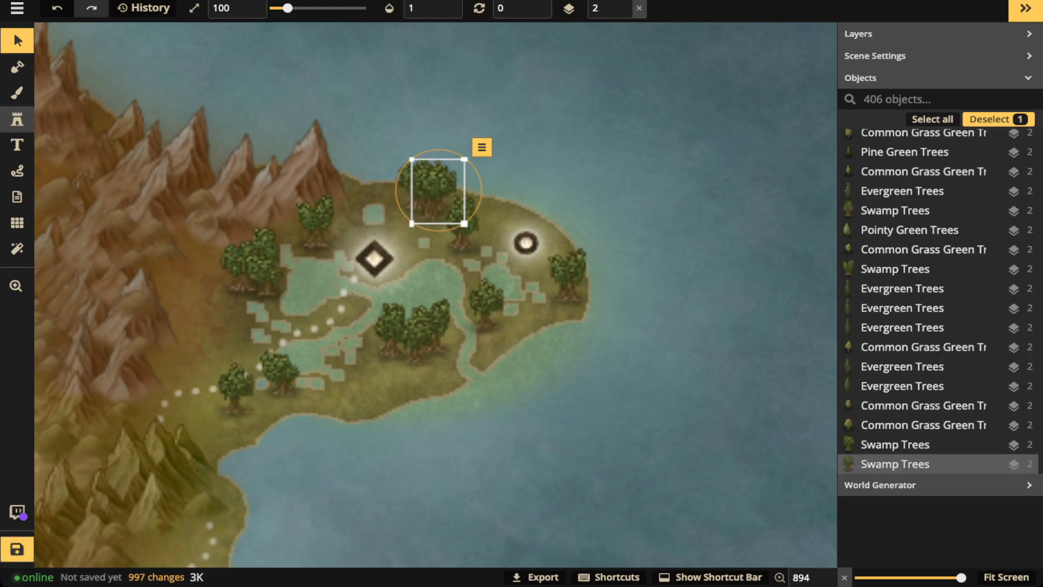
pyautogui.click(17, 119)
pyautogui.click(316, 256)
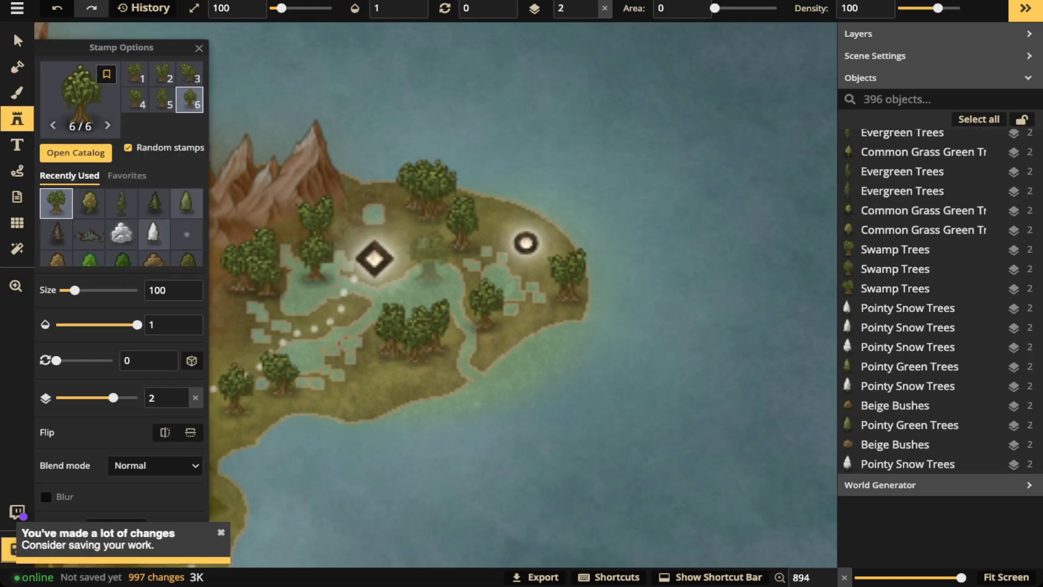
pyautogui.click(431, 255)
pyautogui.click(306, 330)
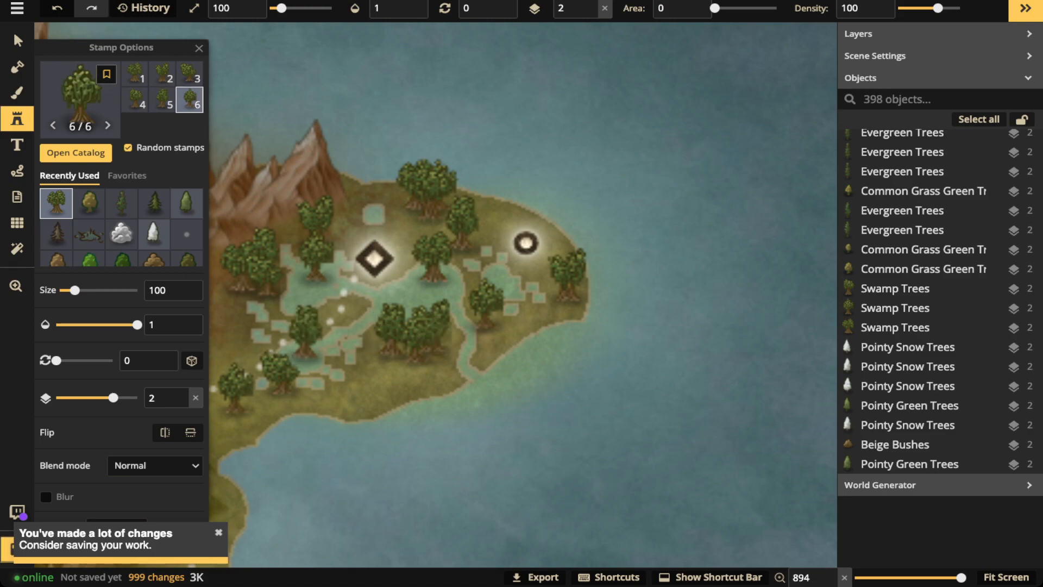
pyautogui.click(502, 269)
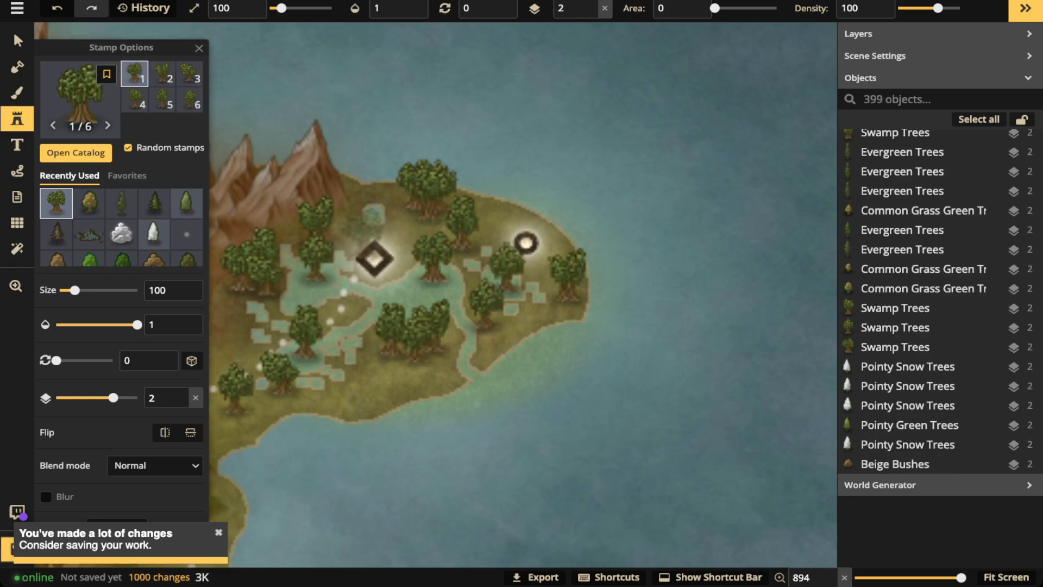
pyautogui.click(377, 196)
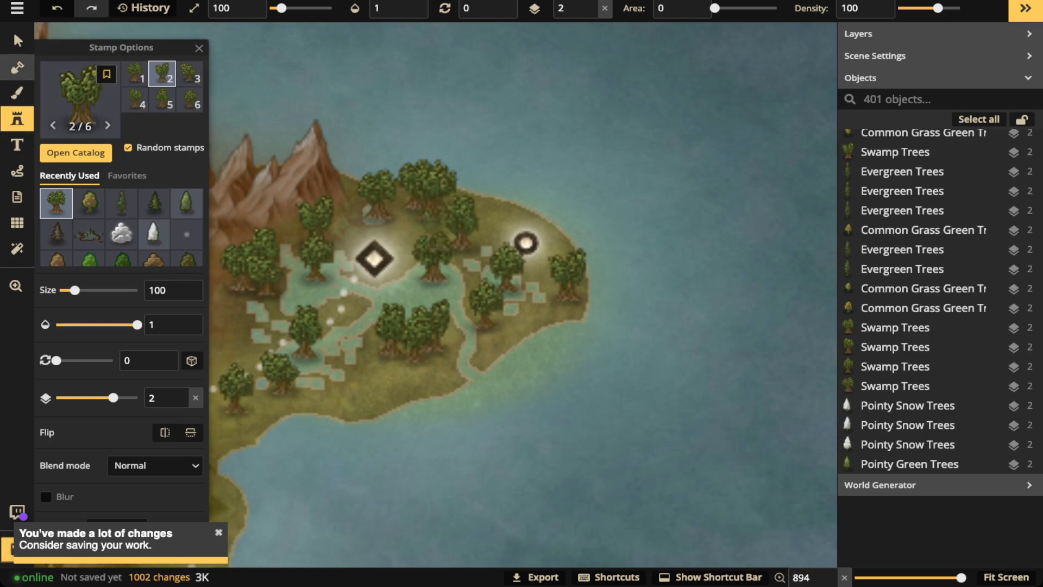
# - Extend the swamp's water between the trees south of the diamond marker using the round Subtract mask at size 1
pyautogui.click(17, 68)
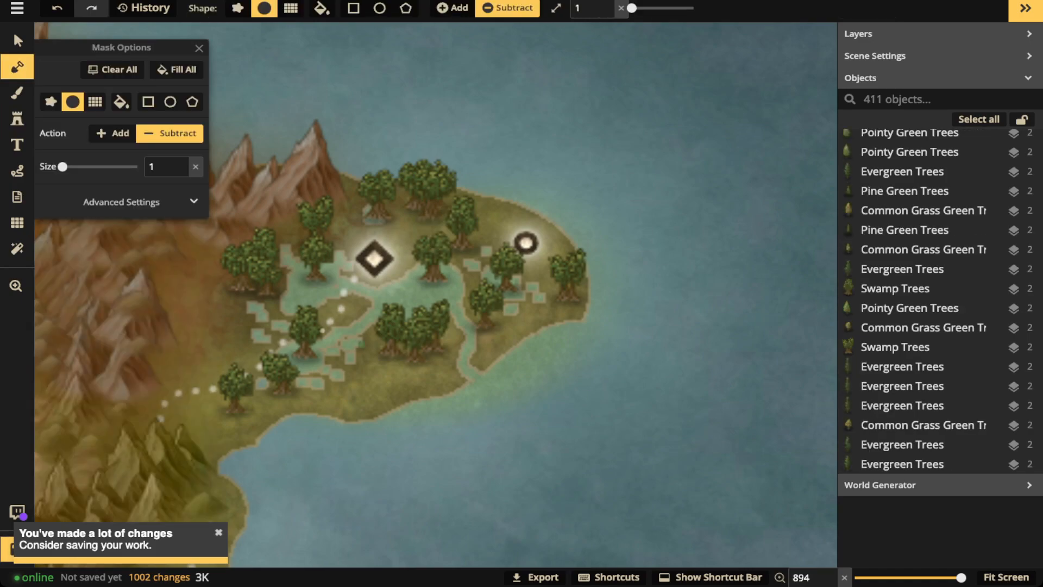
pyautogui.moveTo(359, 342); pyautogui.dragTo(389, 366)
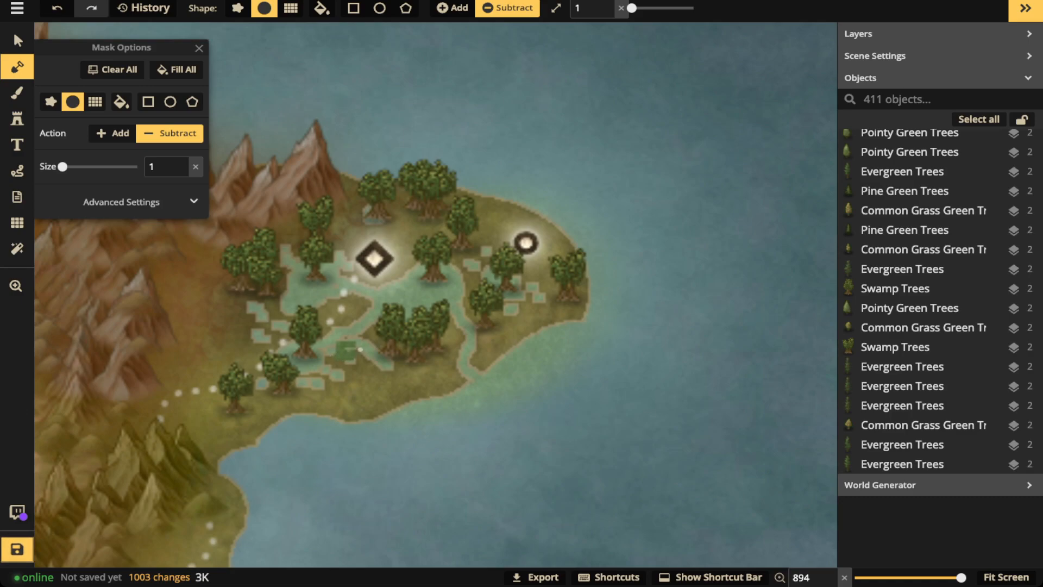
pyautogui.click(350, 350)
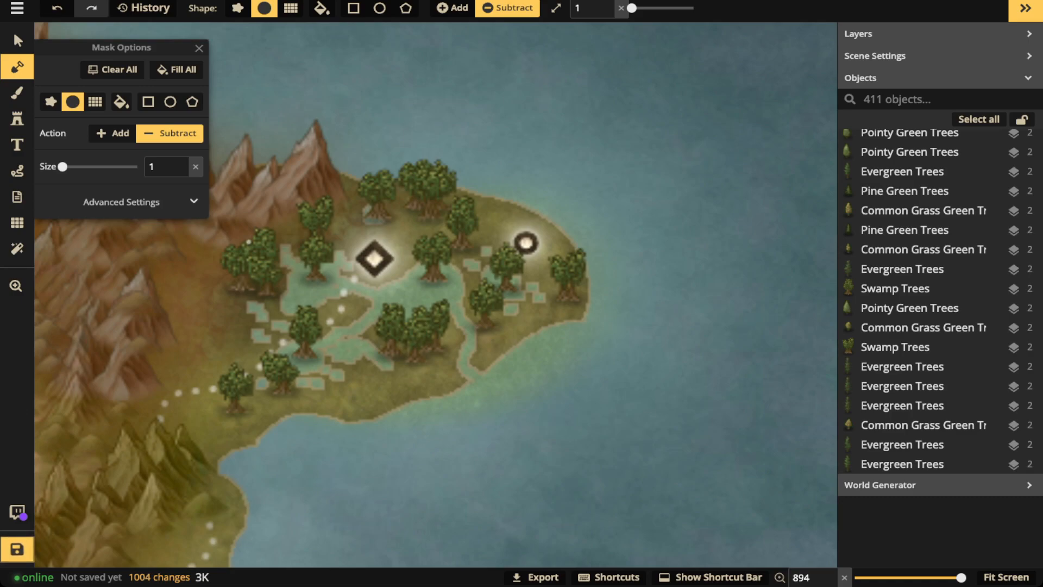
pyautogui.click(18, 40)
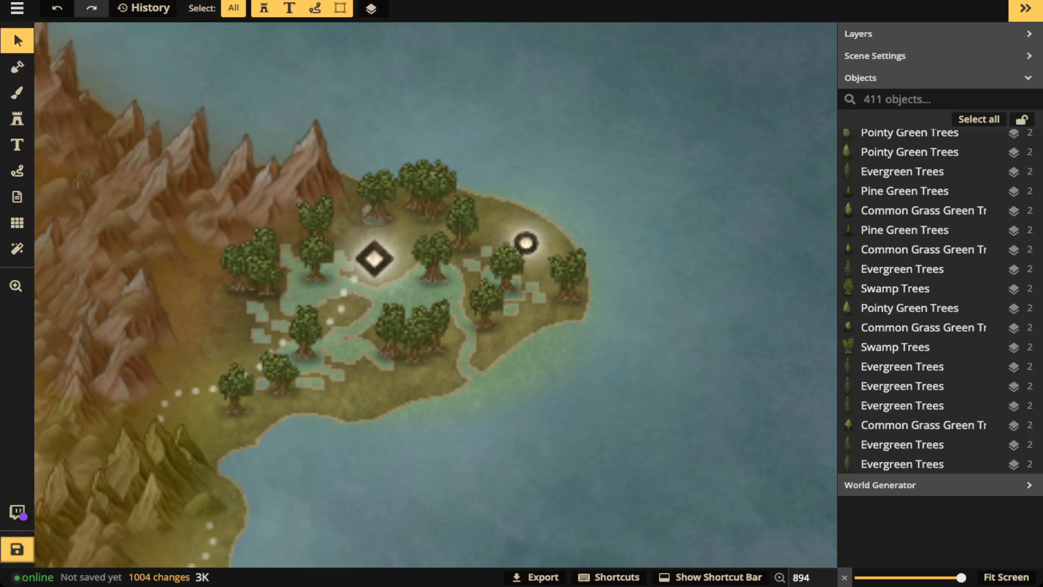
pyautogui.click(262, 262)
pyautogui.keyDown('shift'); pyautogui.click(243, 271); pyautogui.keyUp('shift')
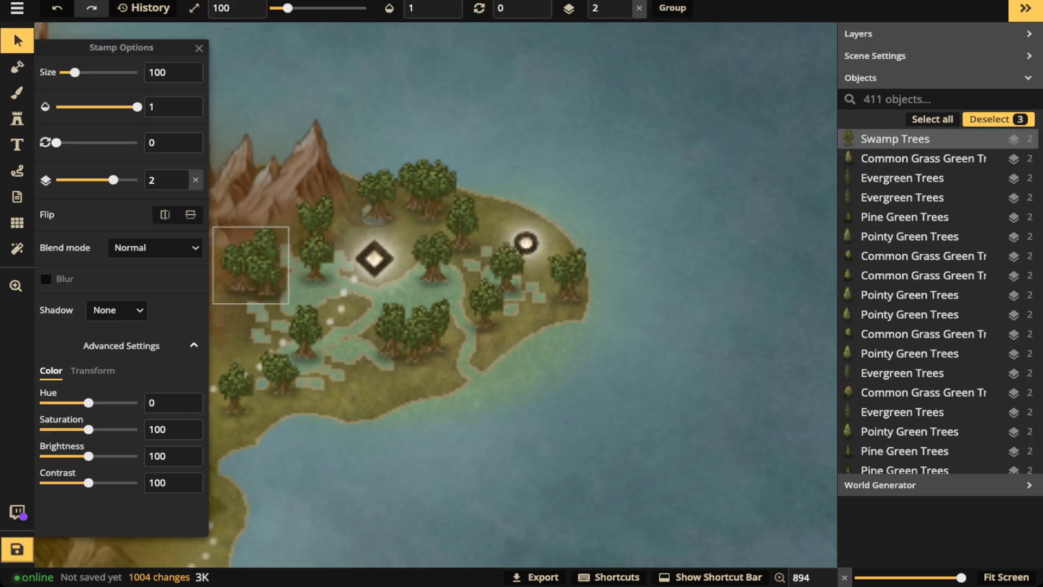
pyautogui.keyDown('shift'); pyautogui.click(267, 279); pyautogui.keyUp('shift')
pyautogui.keyDown('shift'); pyautogui.click(267, 277); pyautogui.keyUp('shift')
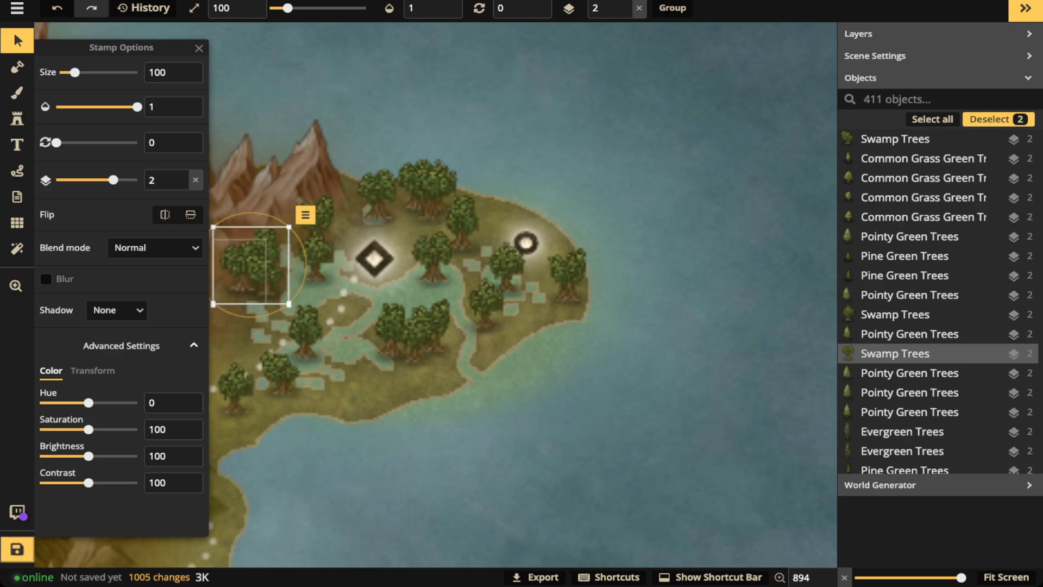
pyautogui.press('Escape')
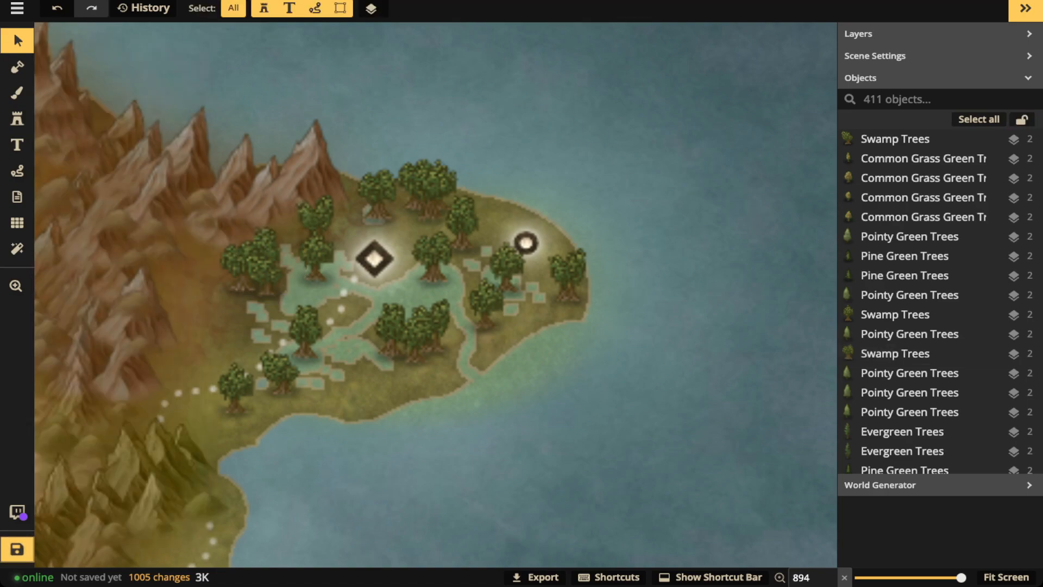